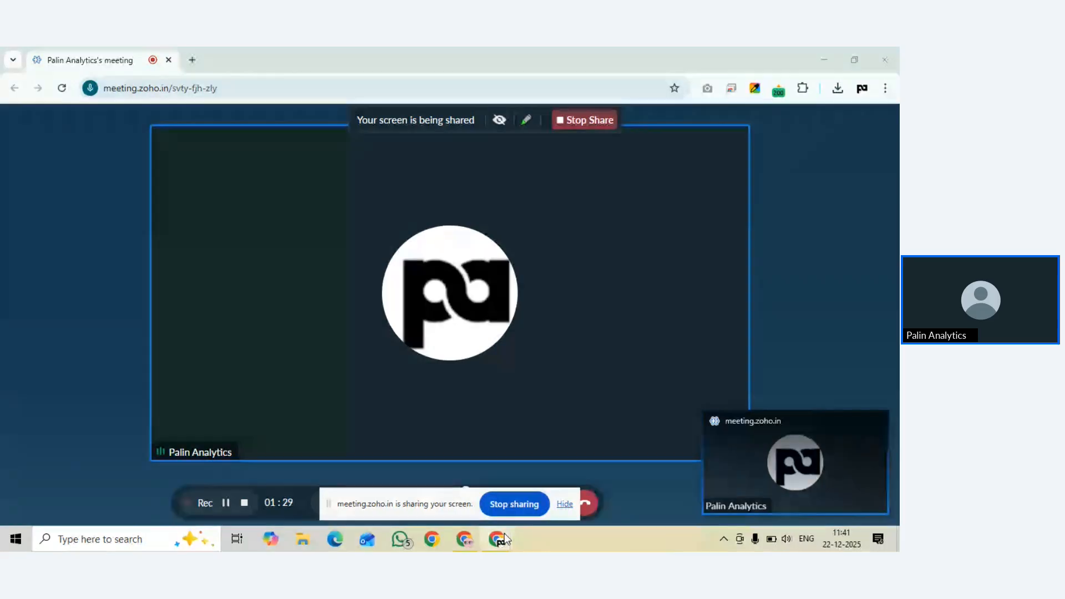
Bring the Zoho Meeting window forward, check the sign-in page, then add another Google account
left_click(506, 538)
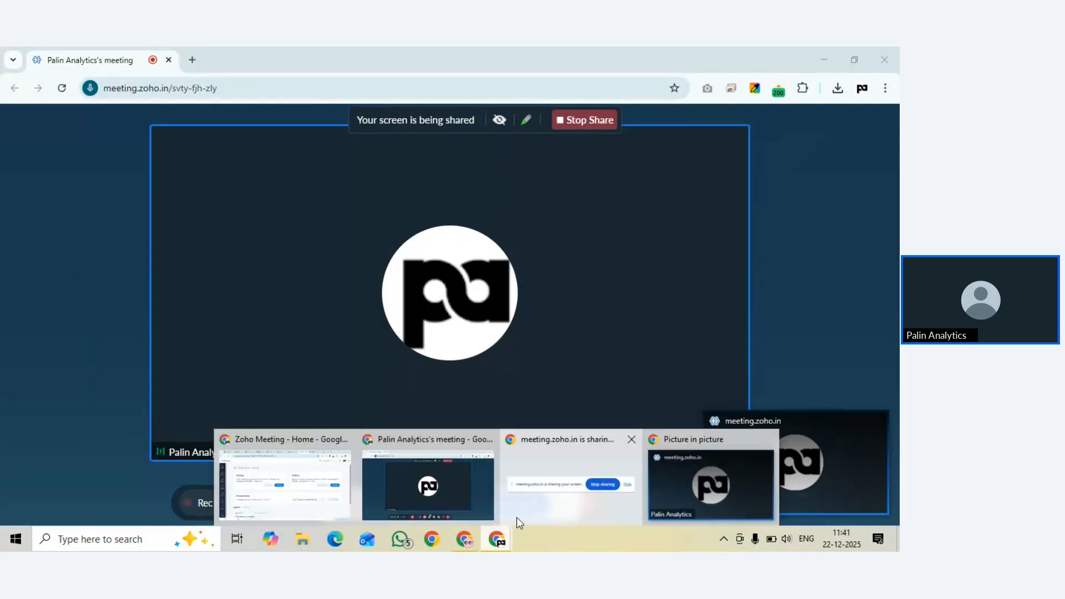
left_click(517, 517)
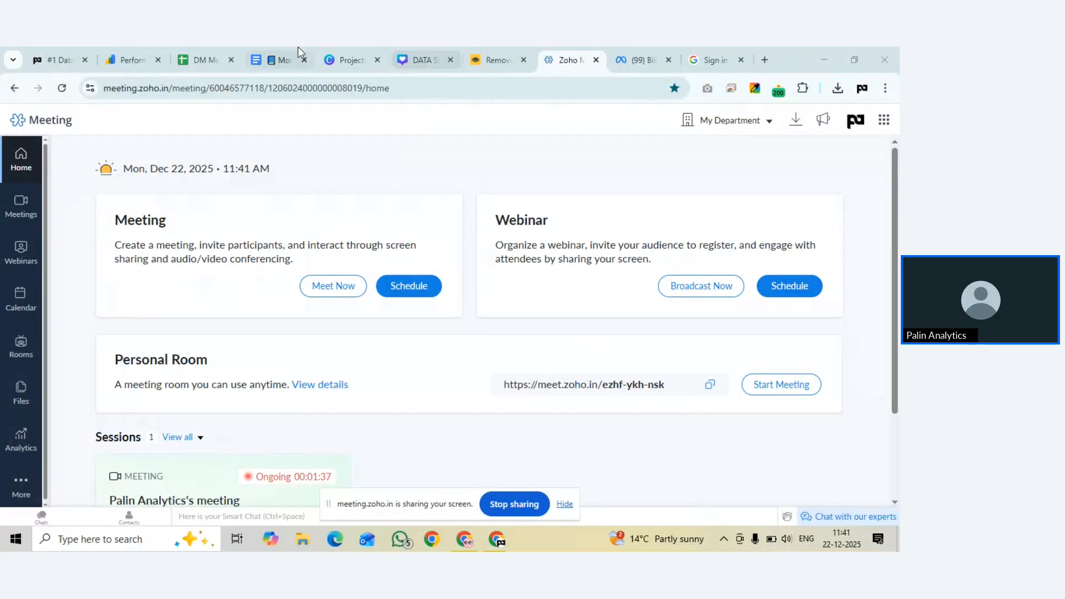
left_click(711, 61)
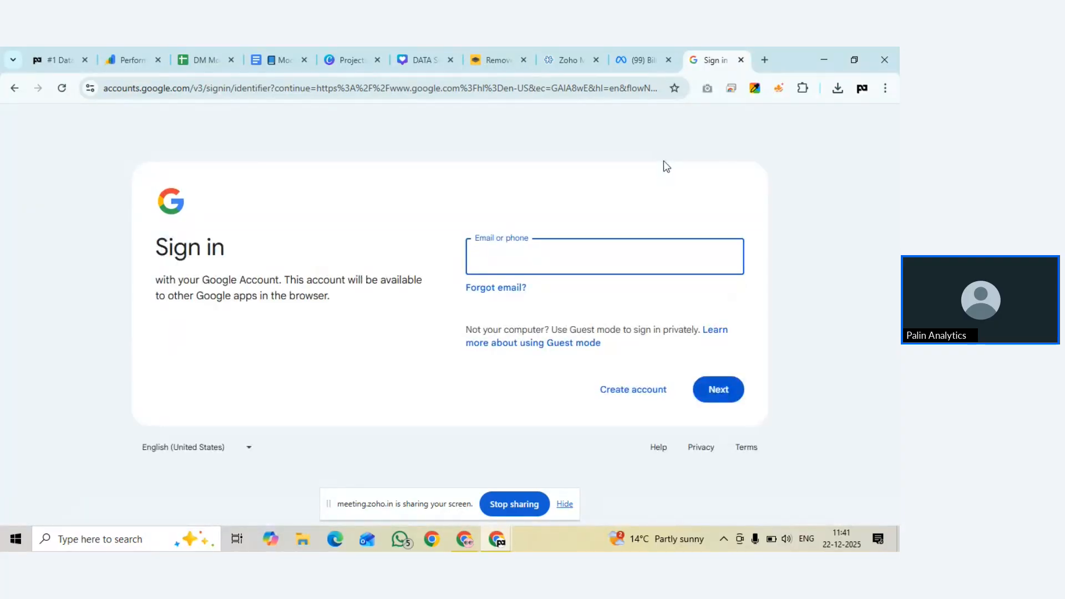
left_click(13, 90)
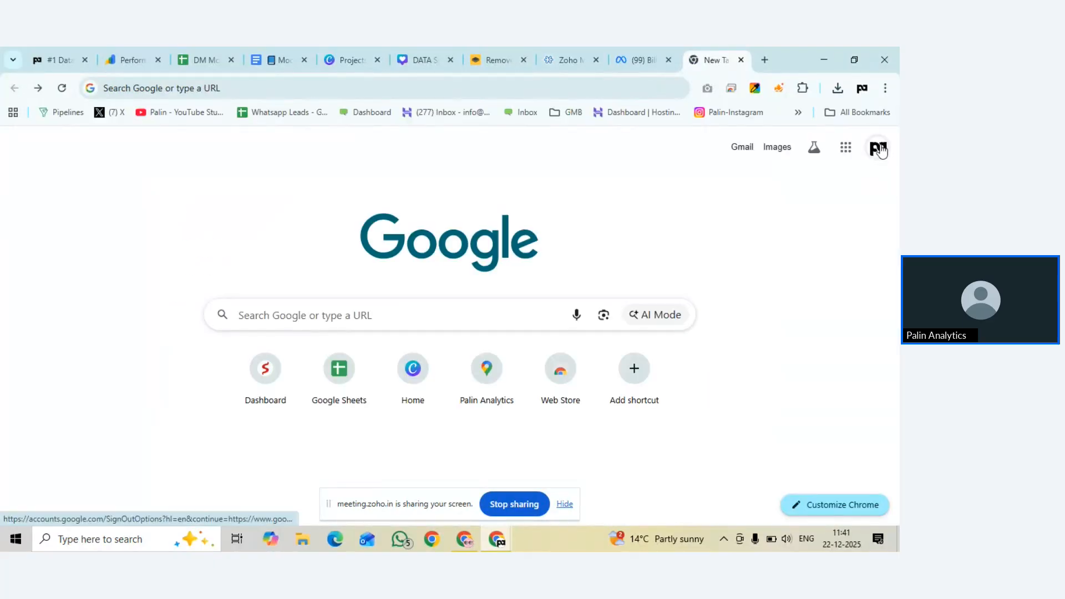
left_click(879, 149)
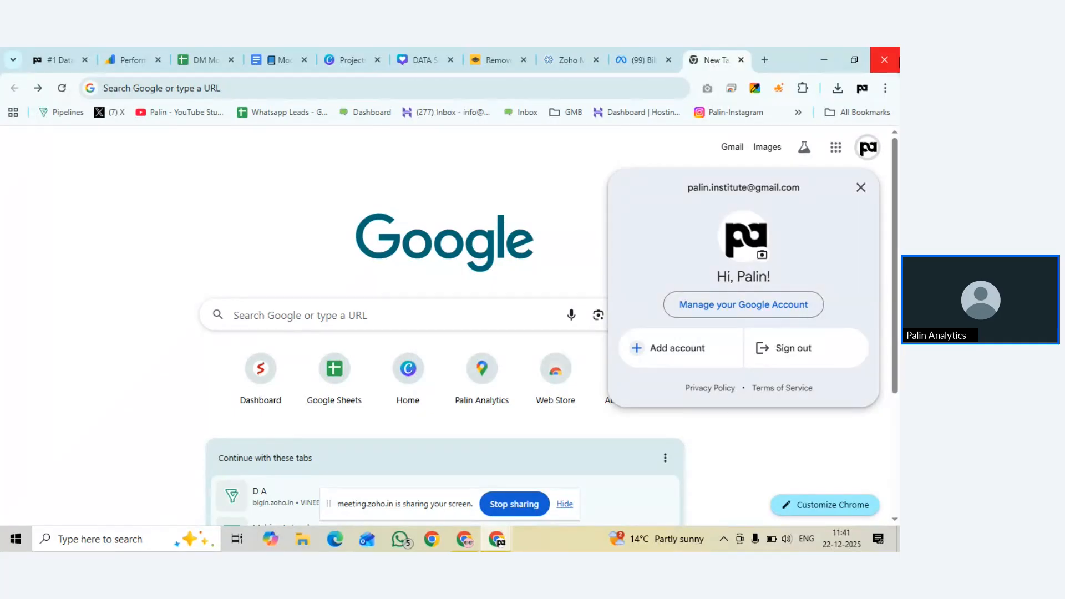
left_click(442, 542)
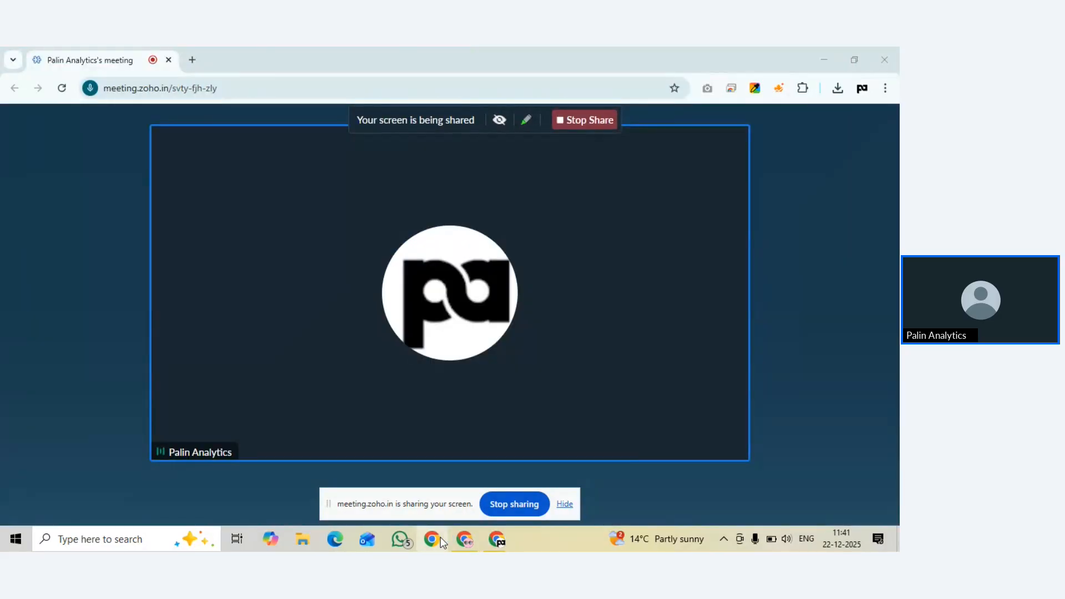
Add a new Chrome profile, sign in, and bring up the Create account choices
scroll(527, 351, "down", 3)
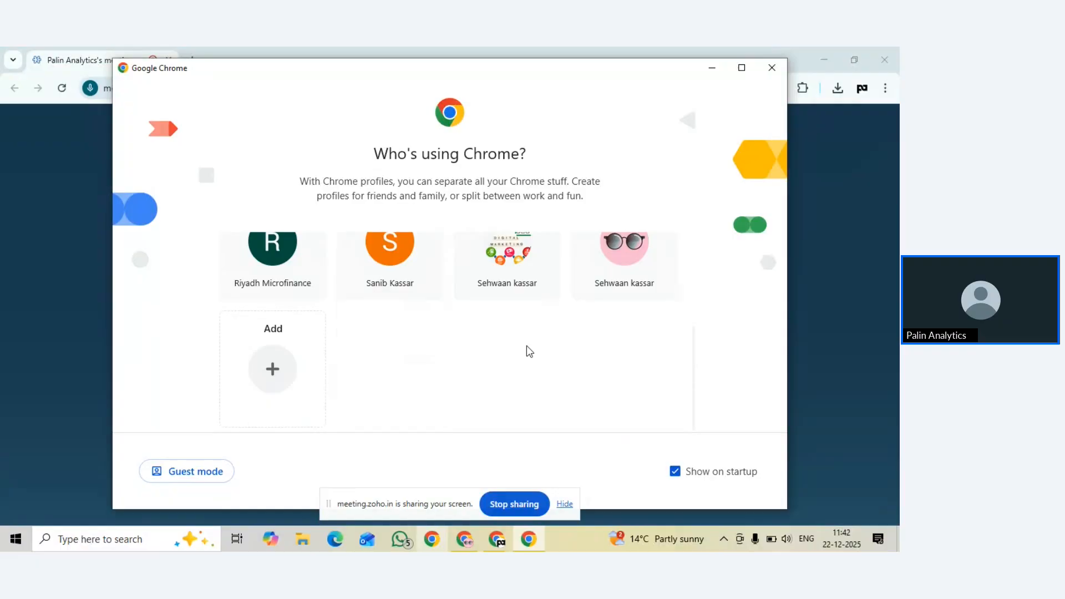
left_click(302, 404)
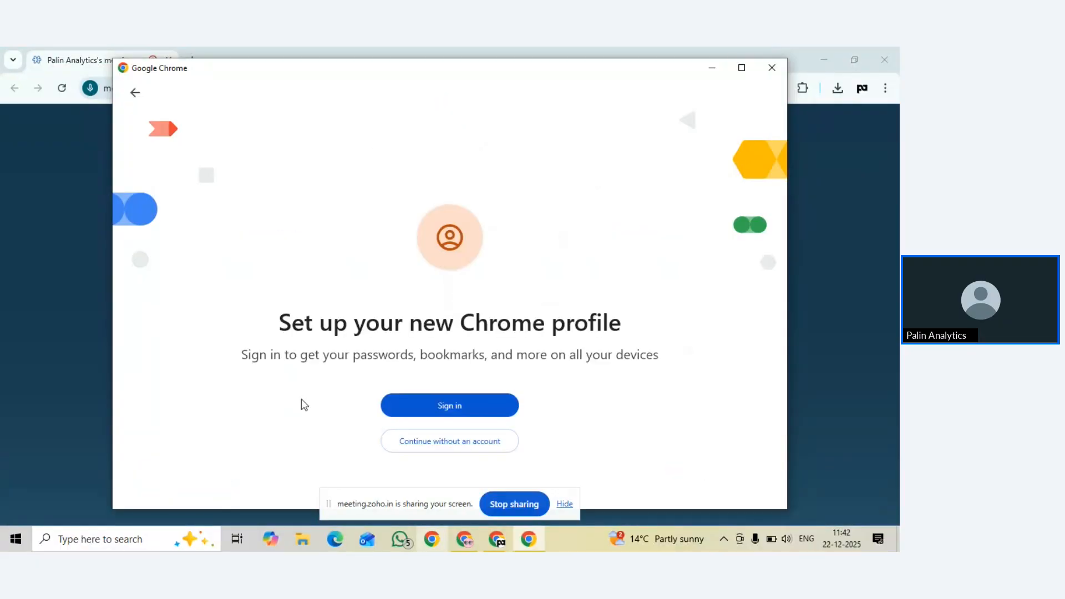
left_click(423, 413)
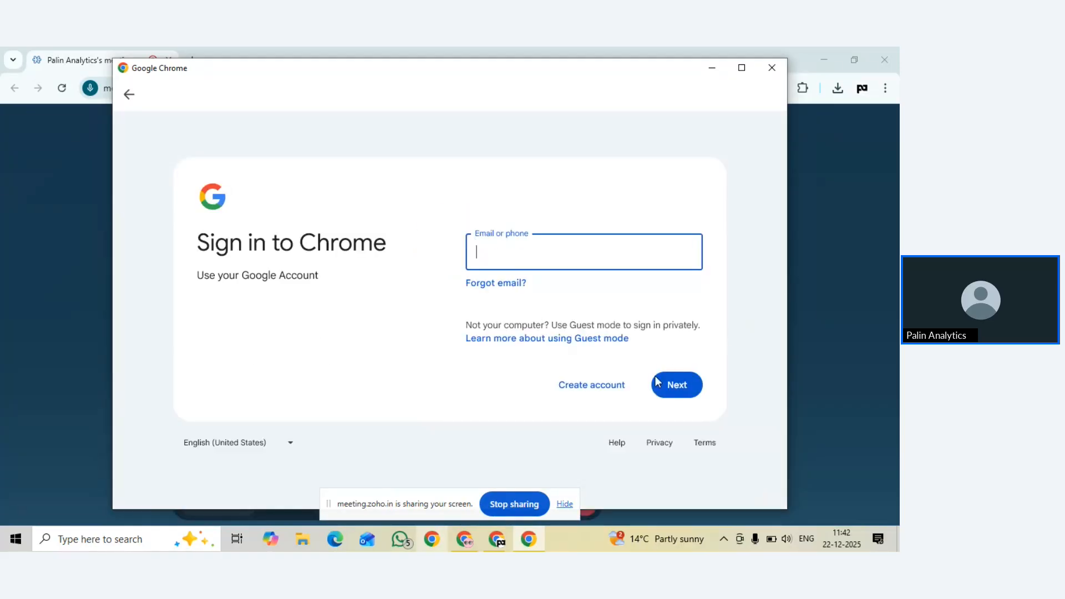
left_click(594, 390)
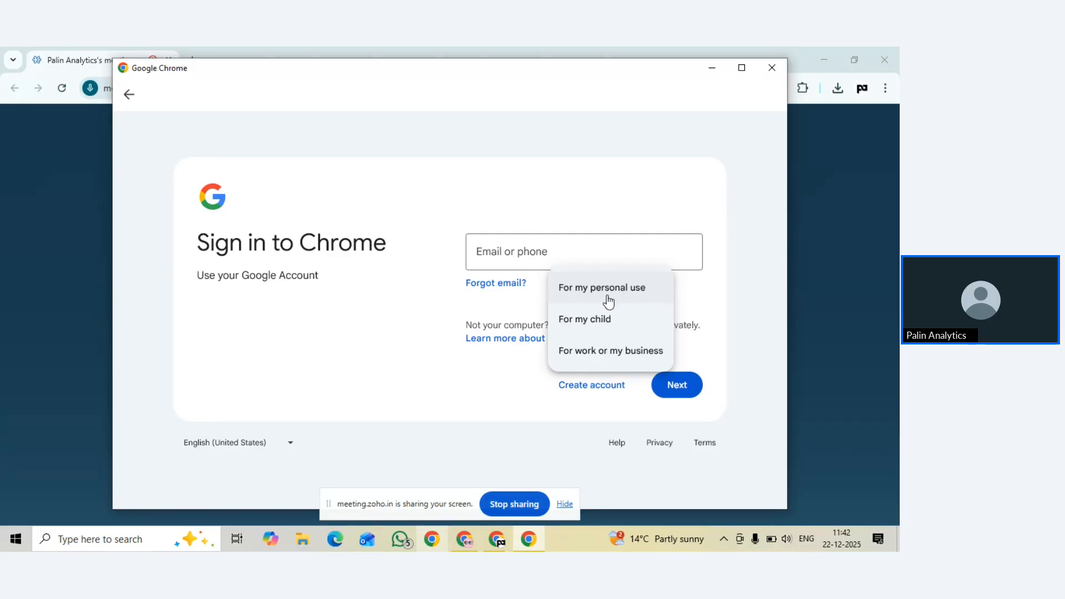
Choose 'For work or my business' and review the Google Workspace and Gmail options
left_click(608, 350)
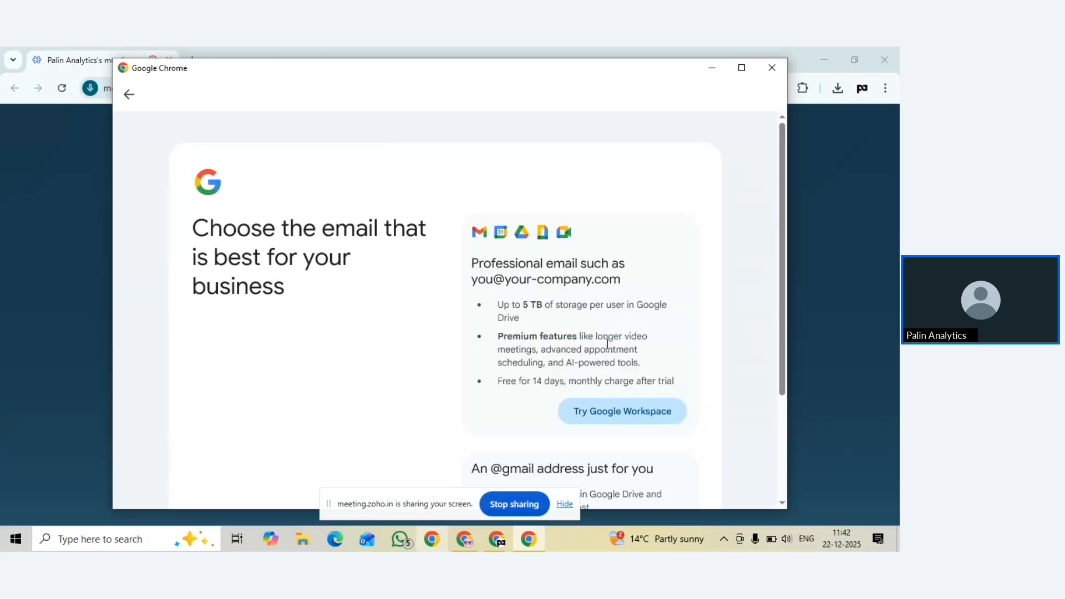
scroll(628, 354, "down", 3)
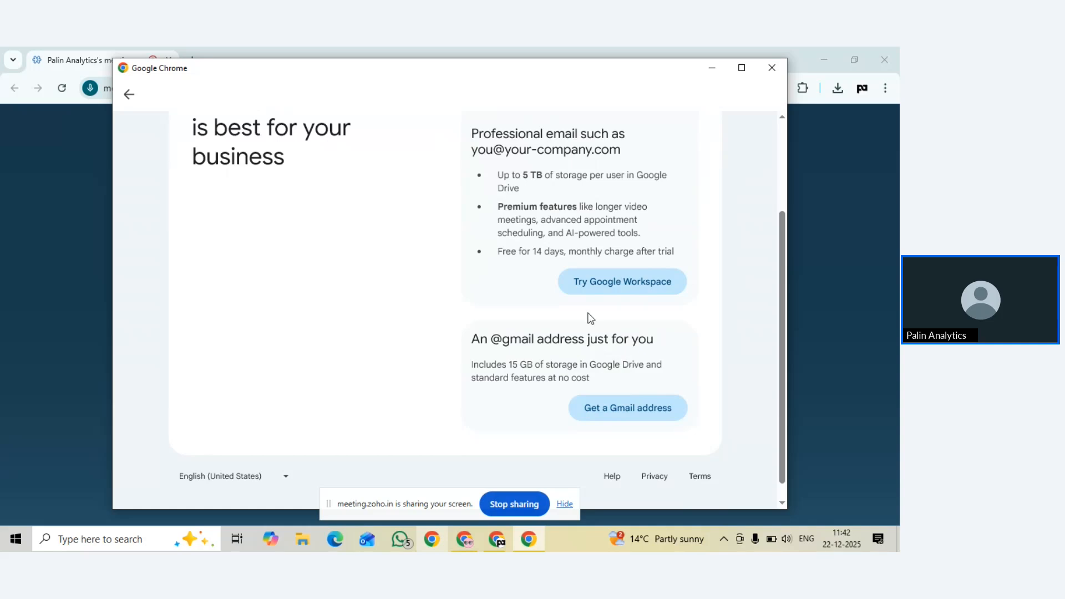
scroll(589, 315, "up", 1)
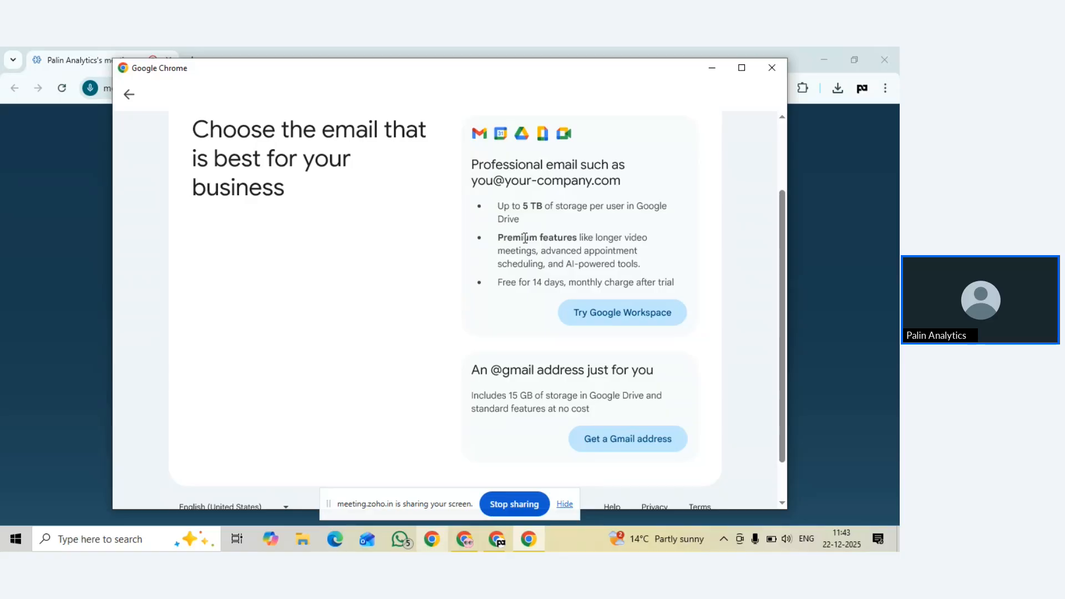
scroll(747, 318, "down", 1)
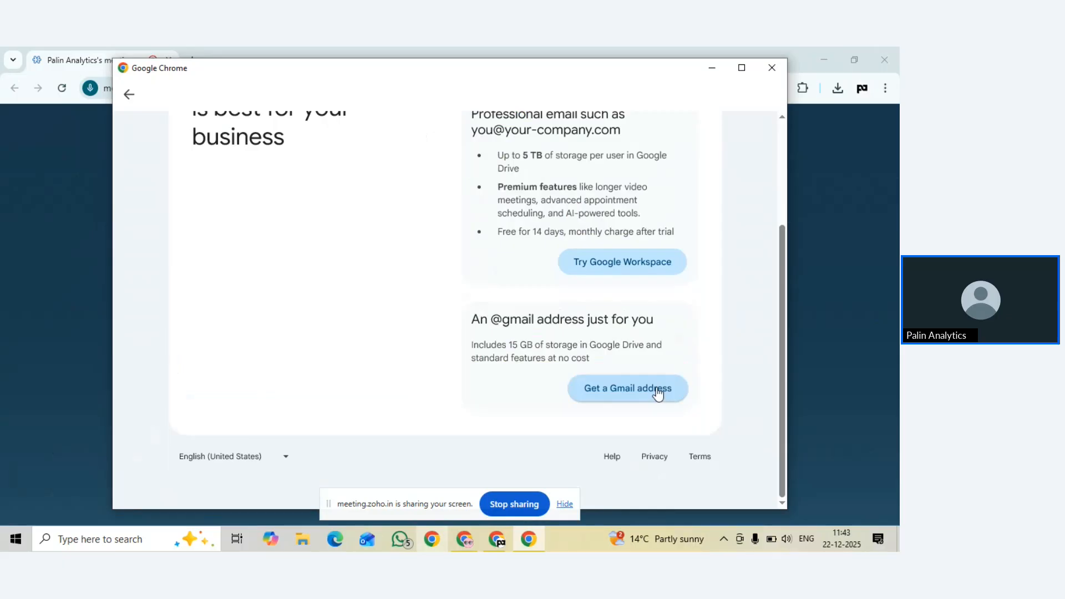
Pick 'Get a Gmail address' and enter the new user's first and last name
left_click(658, 393)
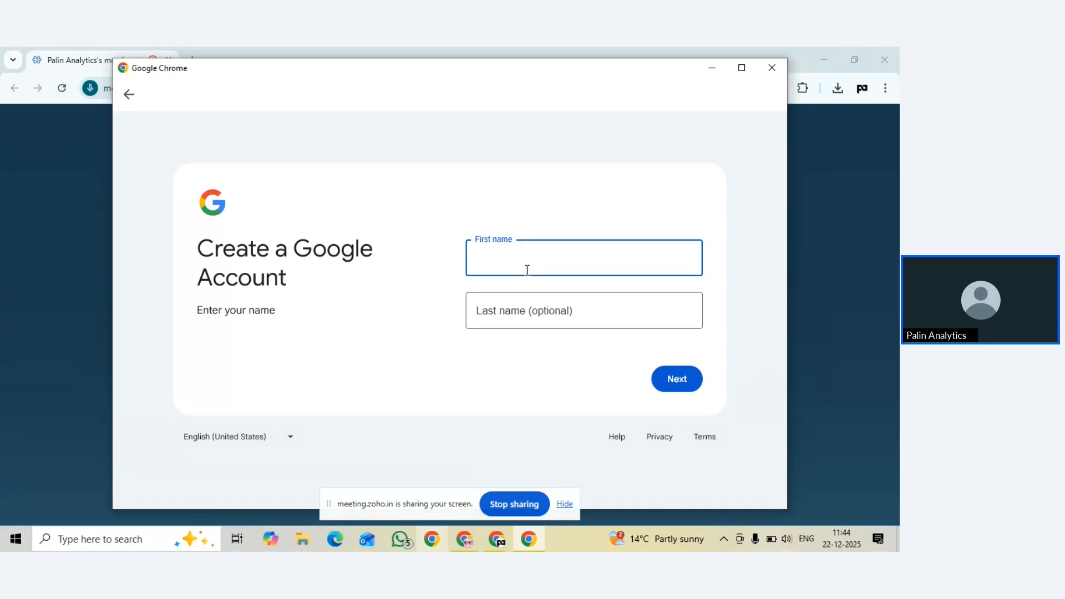
key("Tab")
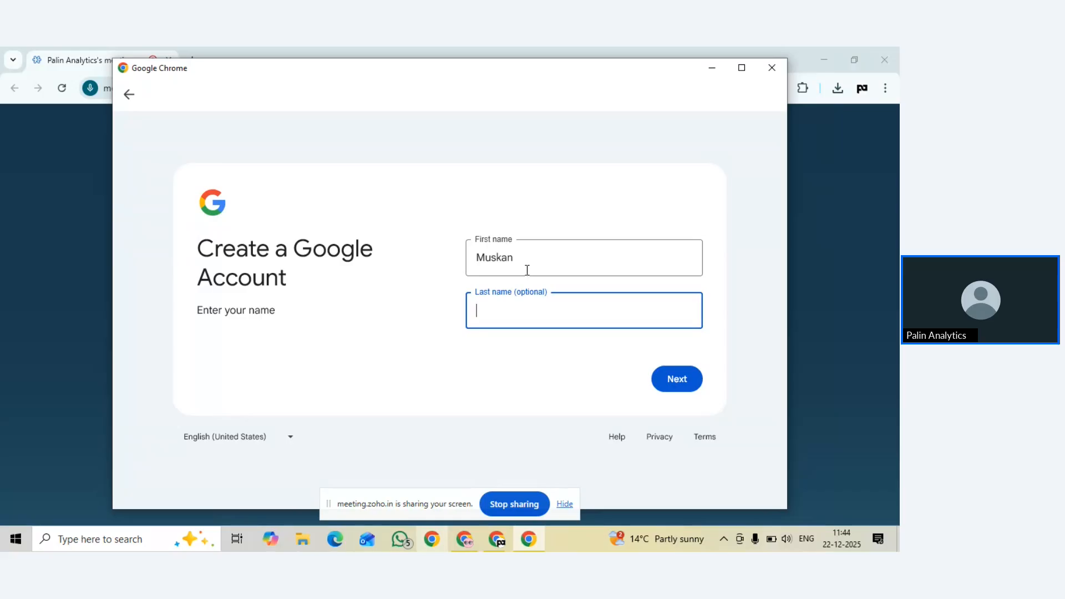
Enter the birthday as January 01, 2005
left_click(672, 387)
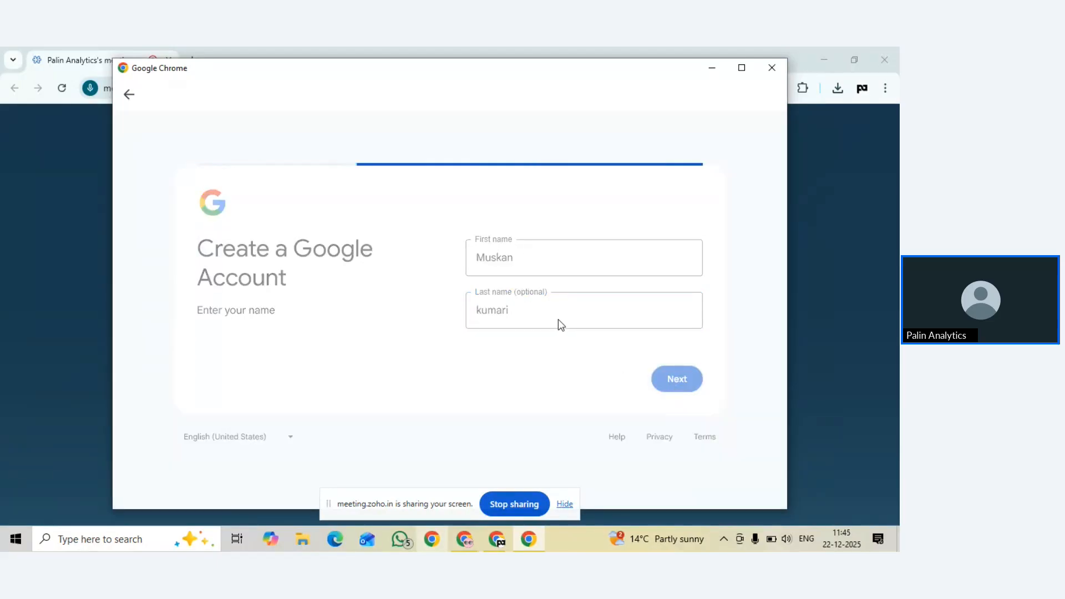
left_click(502, 249)
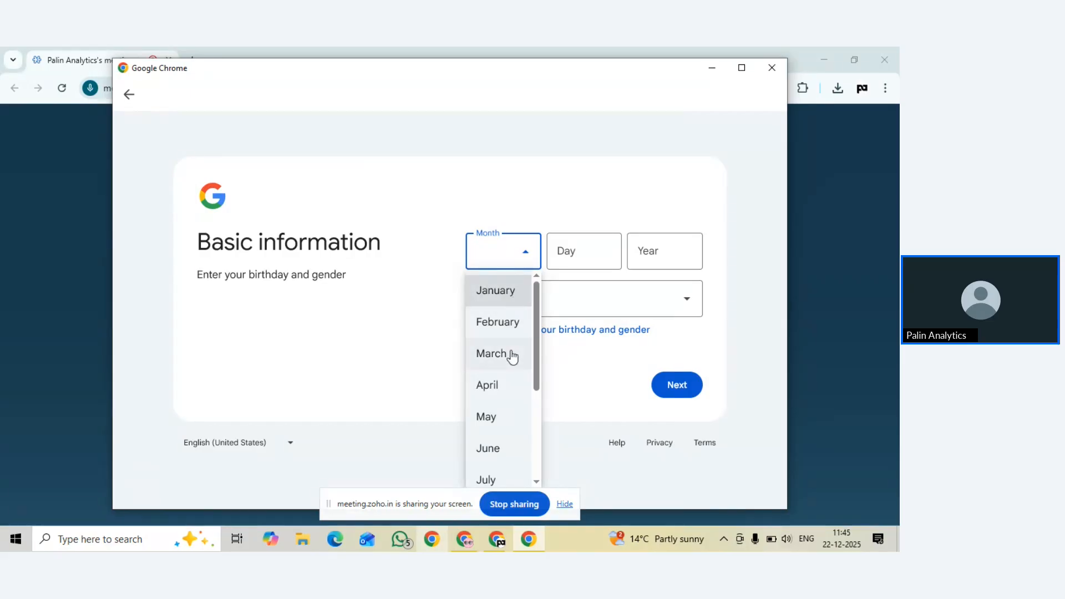
scroll(493, 465, "down", 2)
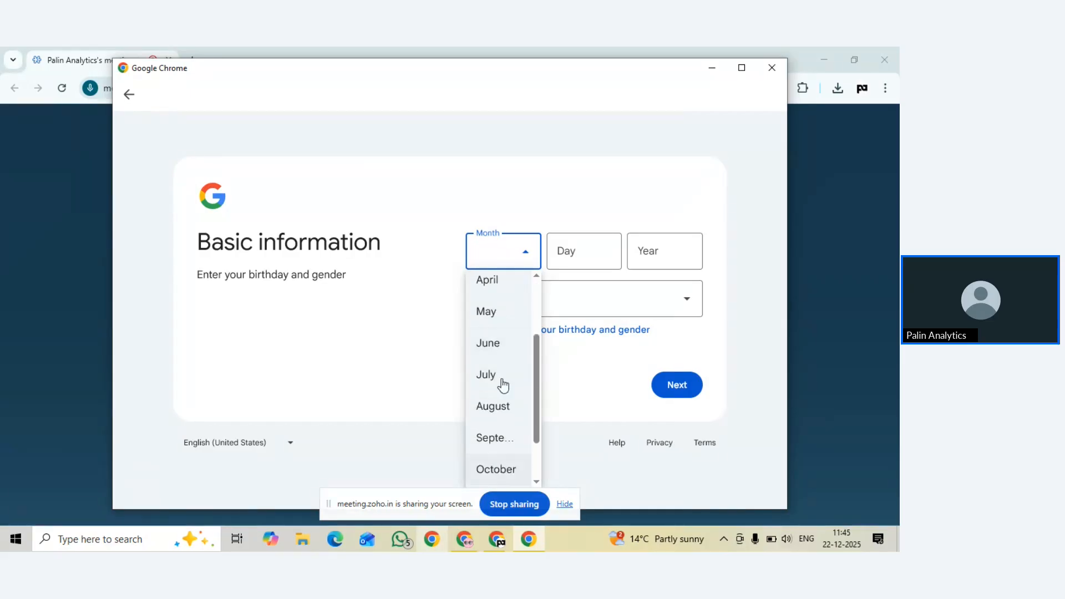
scroll(506, 311, "up", 2)
left_click(504, 292)
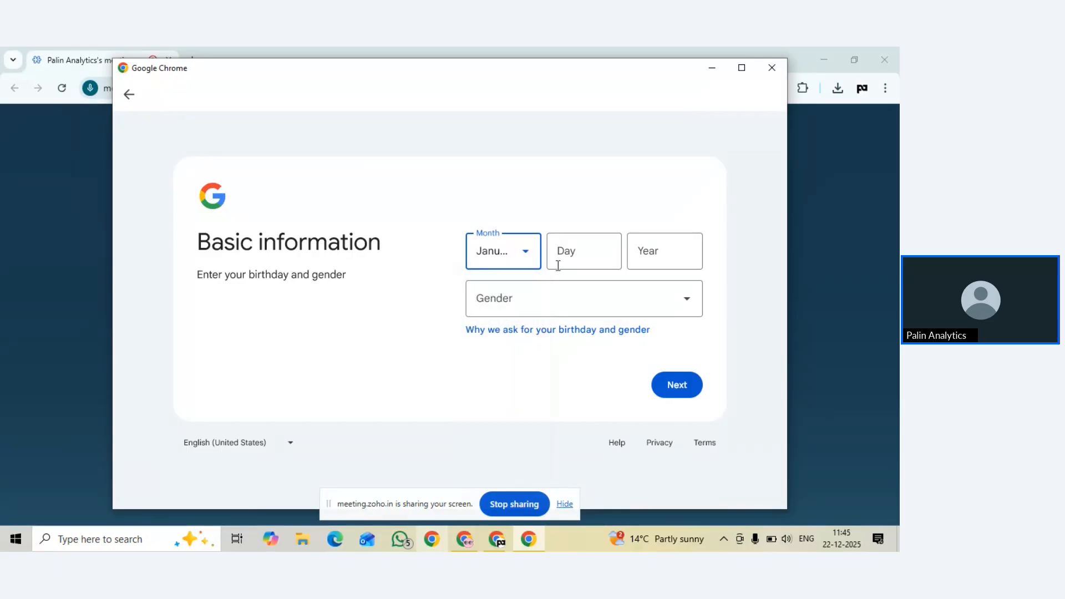
left_click(566, 259)
type("01")
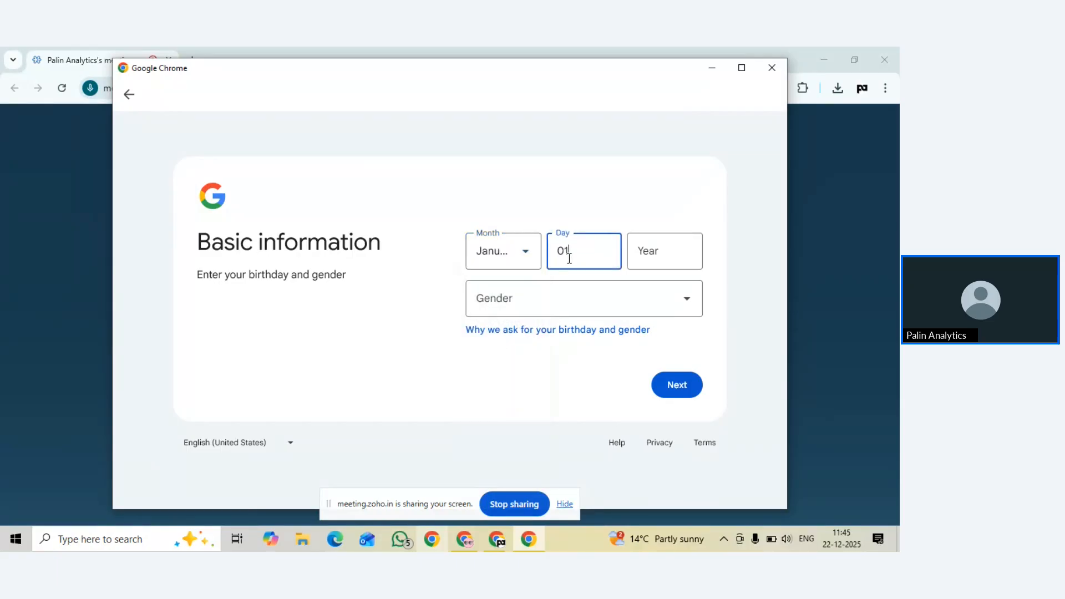
left_click(688, 252)
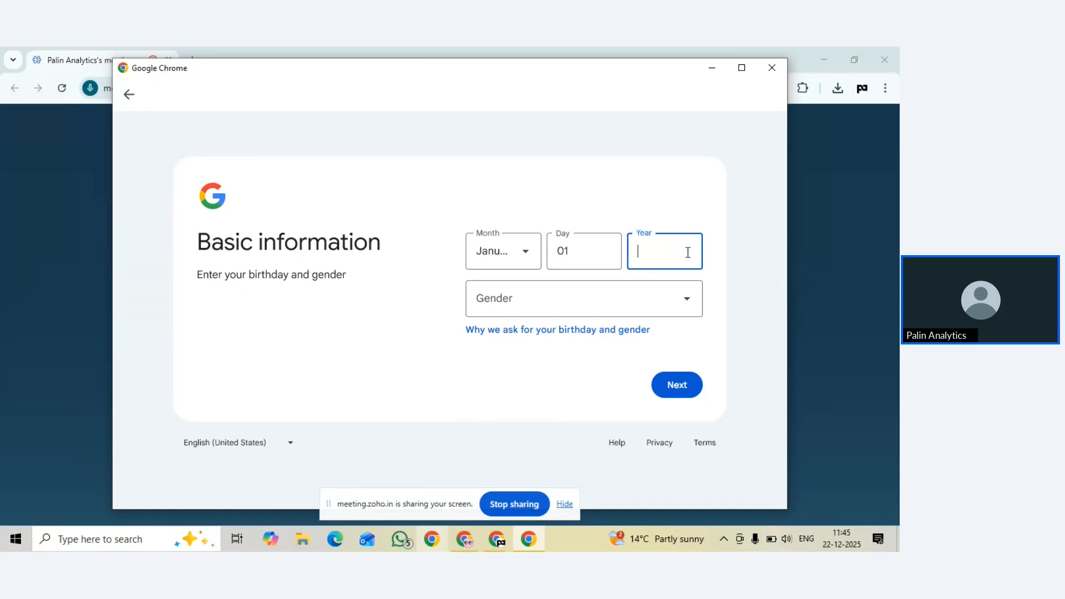
type("2005")
Set the gender to Female and continue to the username page
left_click(654, 302)
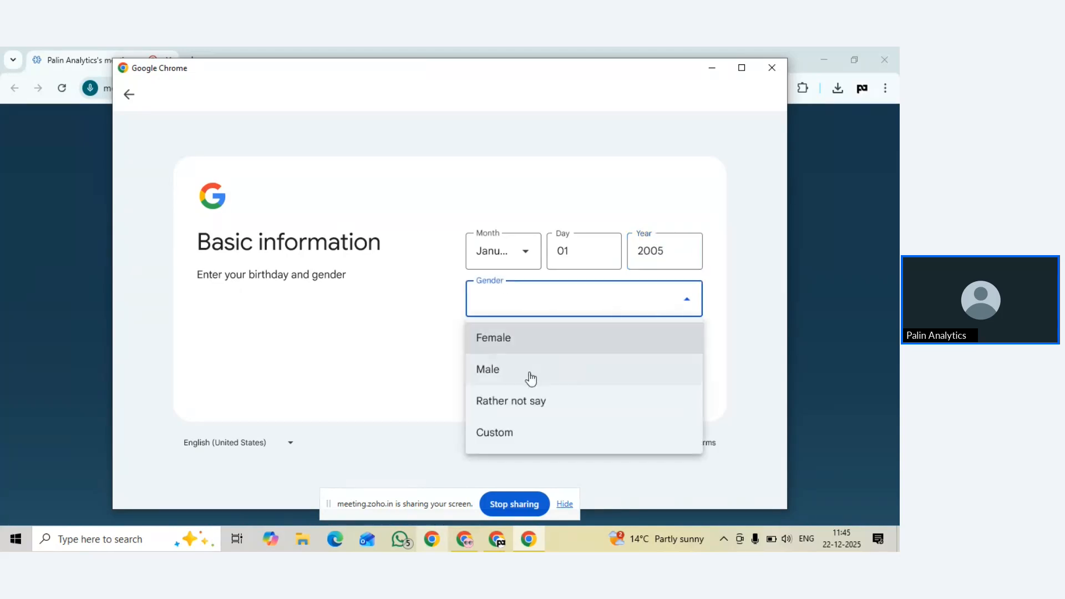
left_click(552, 343)
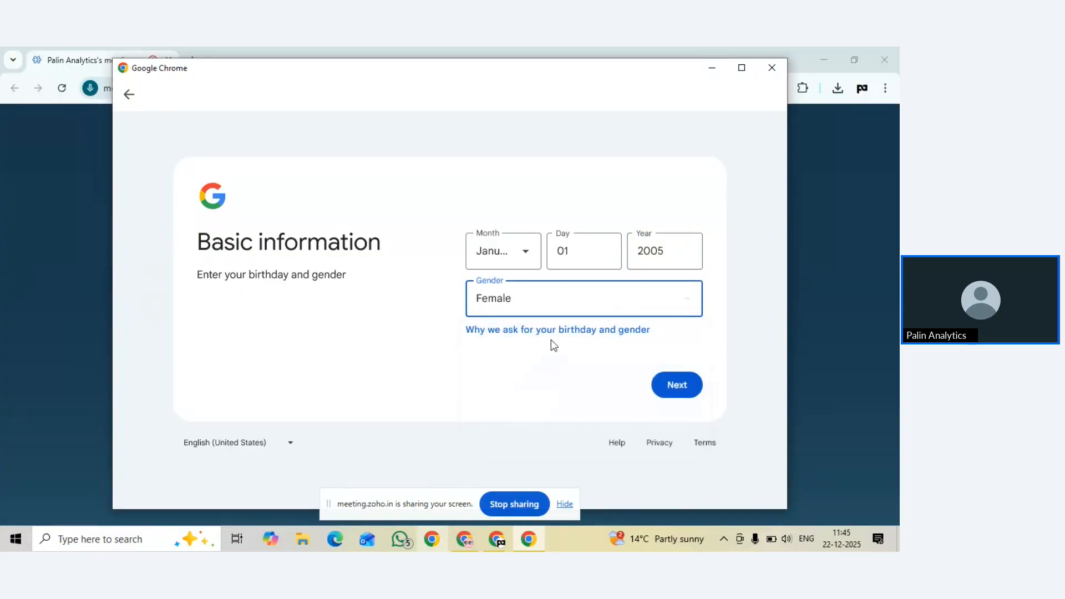
left_click(659, 387)
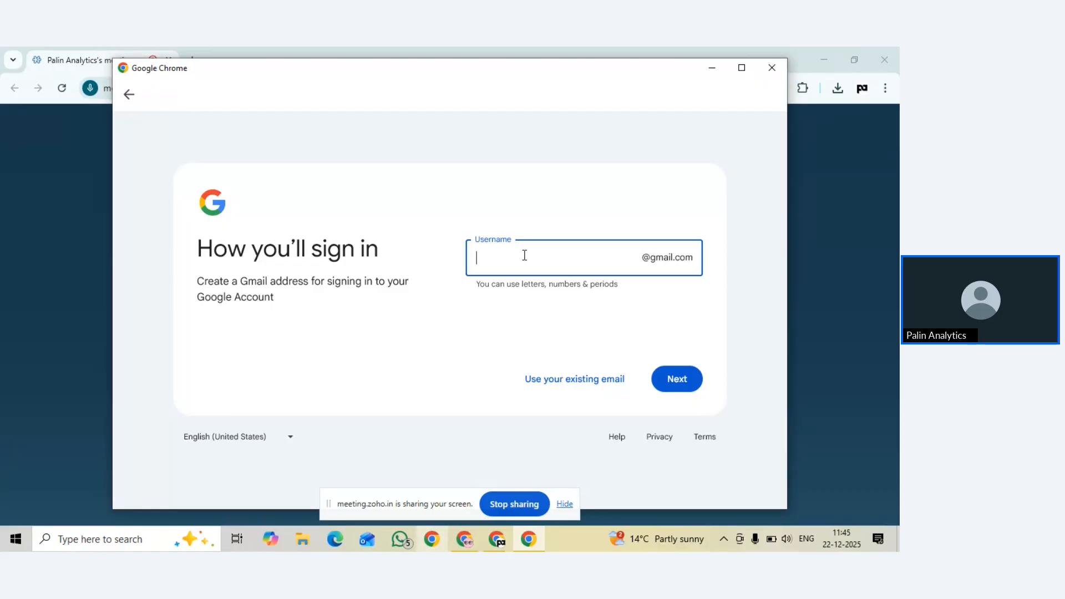
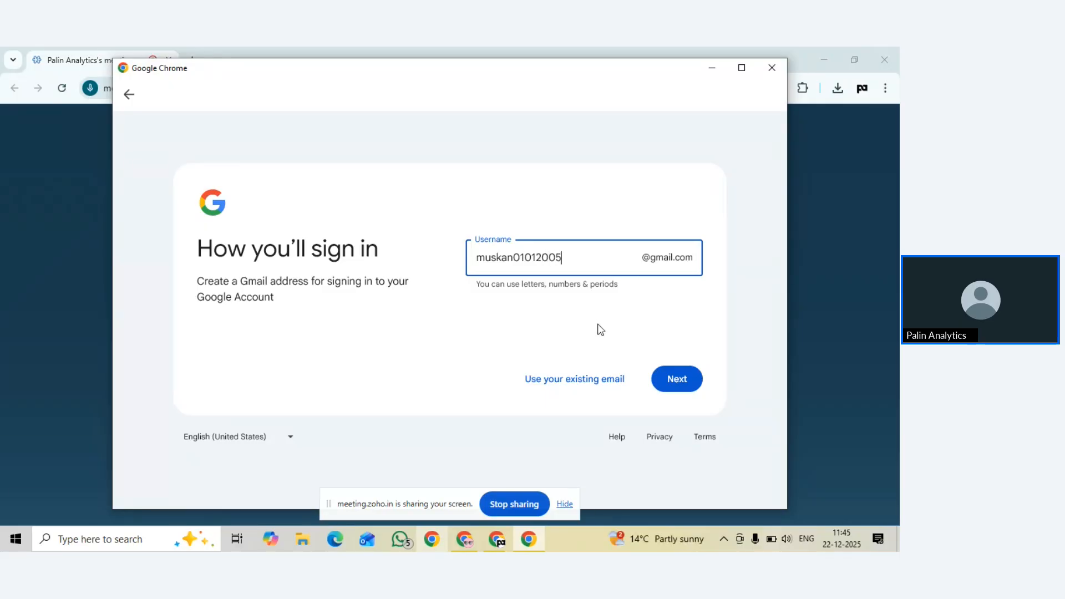
Try a name-plus-birthdate Gmail username, then replace the taken name with a new one
left_click(666, 370)
key("BackSpace")
key("BackSpace")
key("BackSpace")
key("BackSpace")
key("BackSpace")
key("BackSpace")
key("BackSpace")
key("BackSpace")
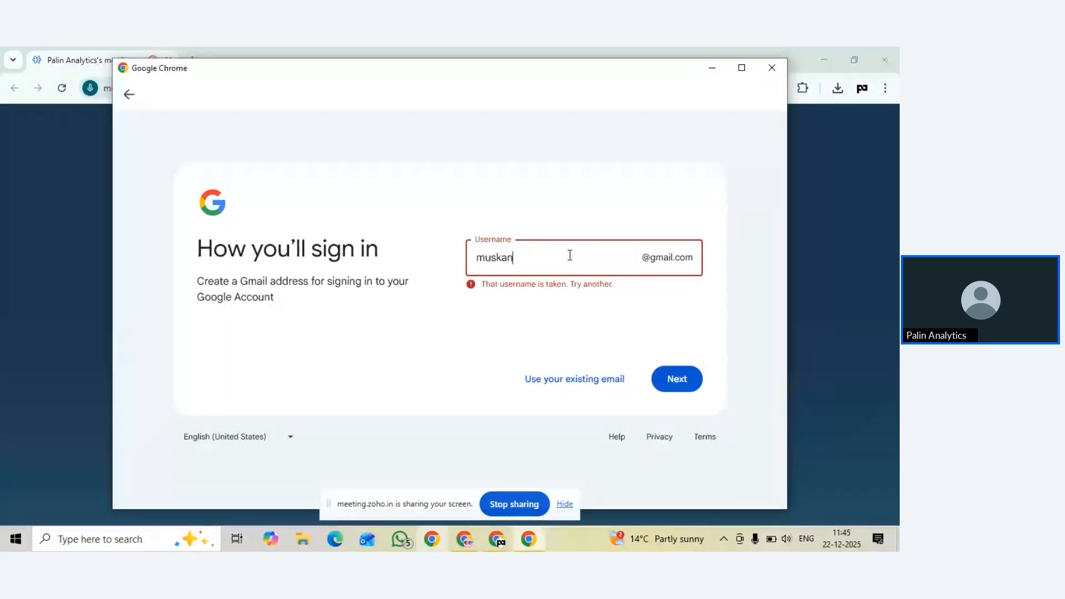
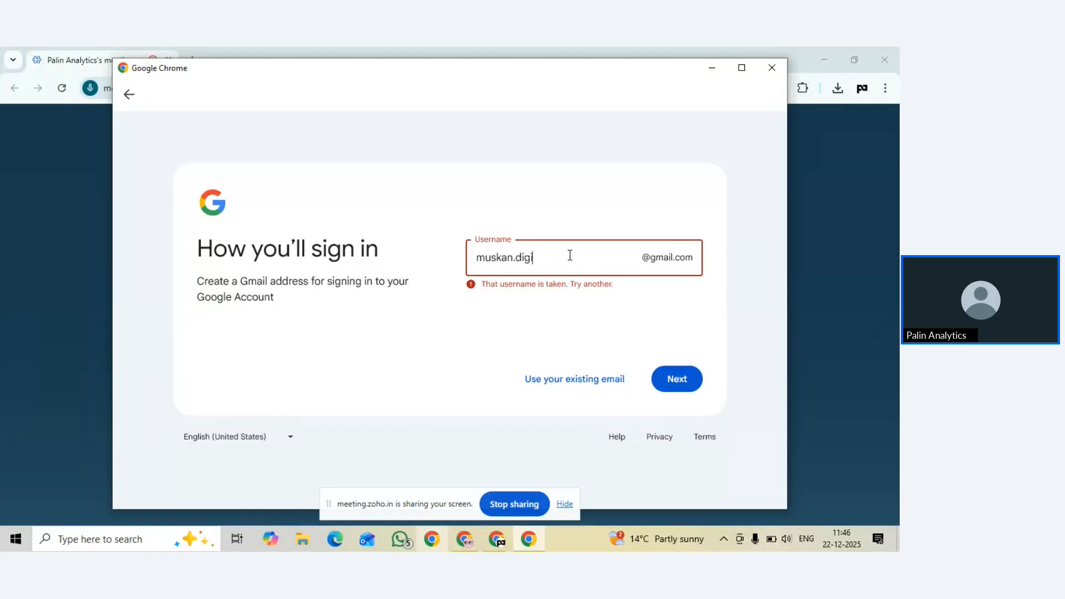
Enter and confirm the account password, checking it with Show password, then continue
left_click(652, 374)
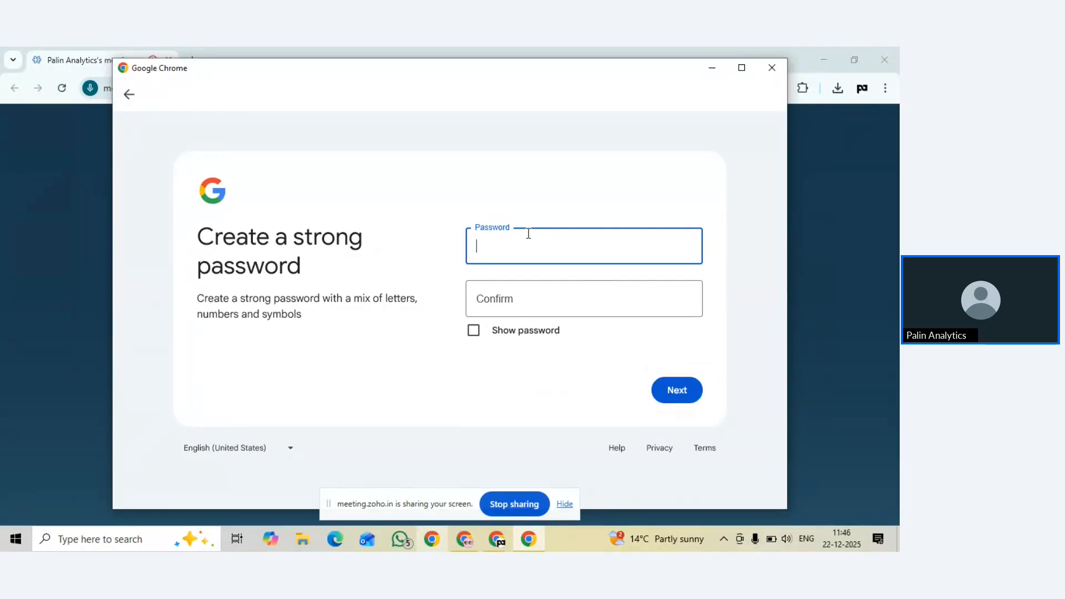
type("••••••••••")
left_click(500, 296)
type("••••••••••")
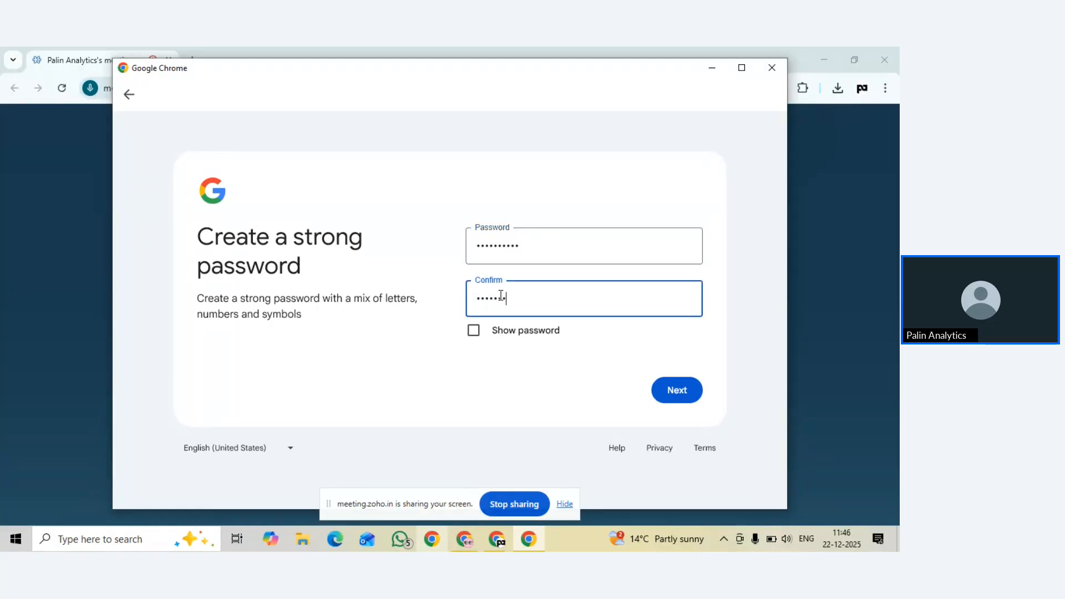
left_click(474, 330)
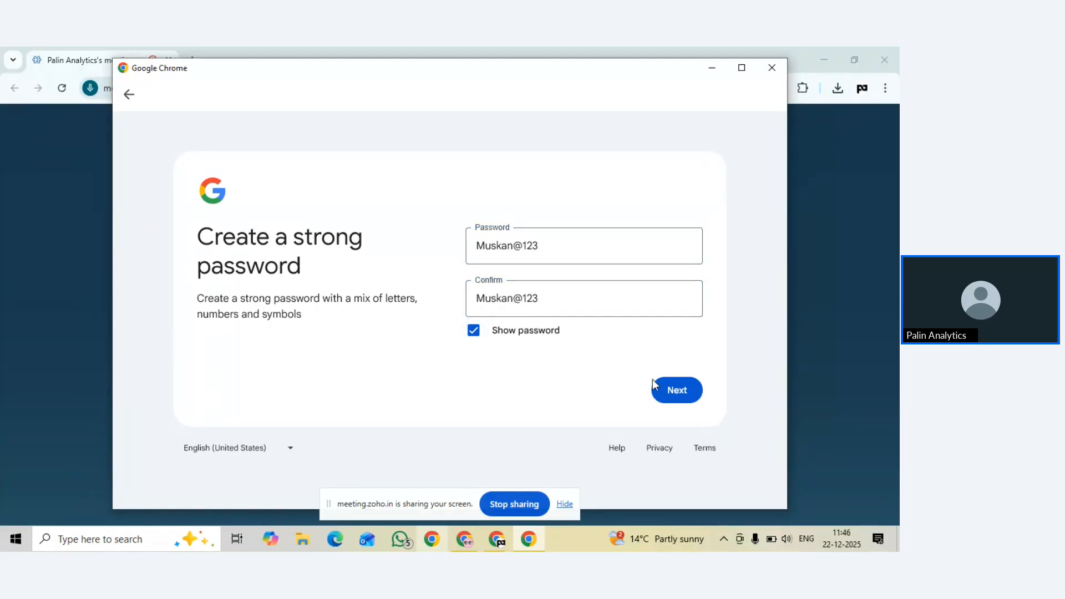
left_click(474, 330)
left_click(697, 386)
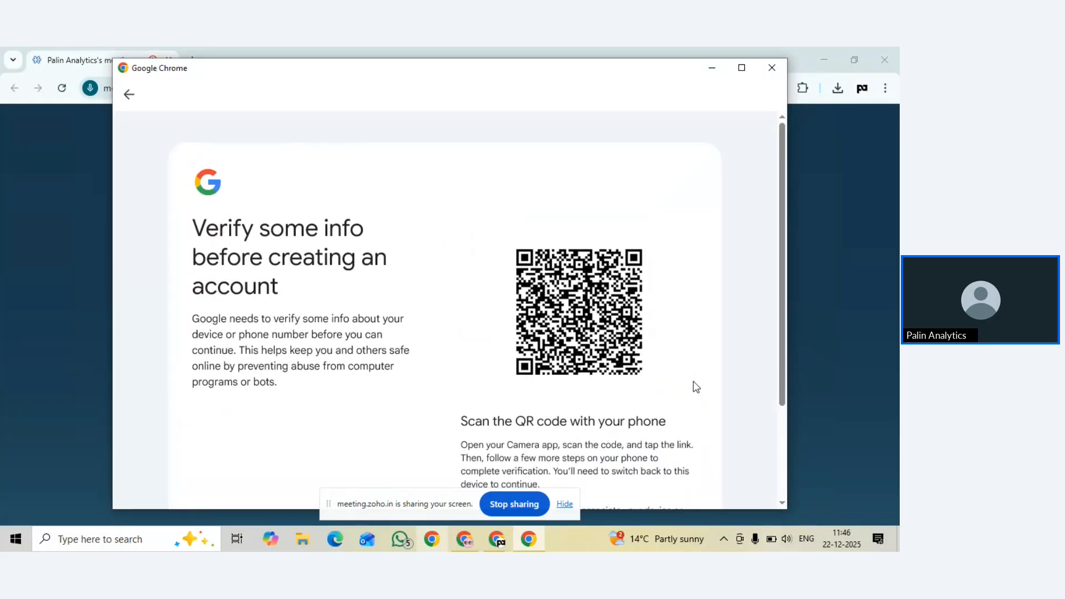
Scroll the QR-code verification page while waiting for phone verification to complete
scroll(539, 321, "down", 1)
scroll(539, 320, "up", 1)
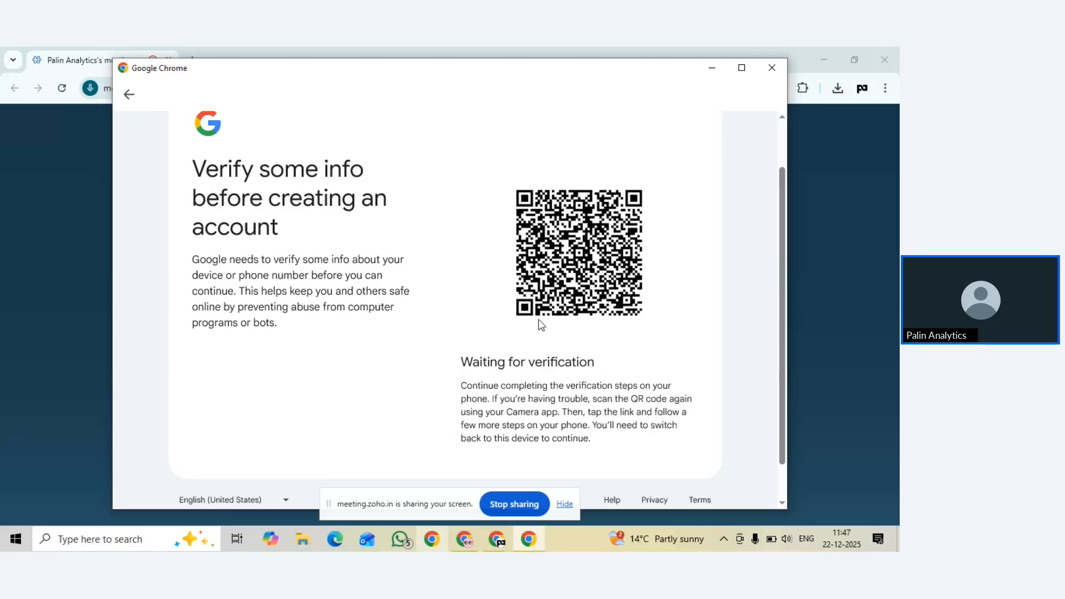
scroll(540, 324, "down", 1)
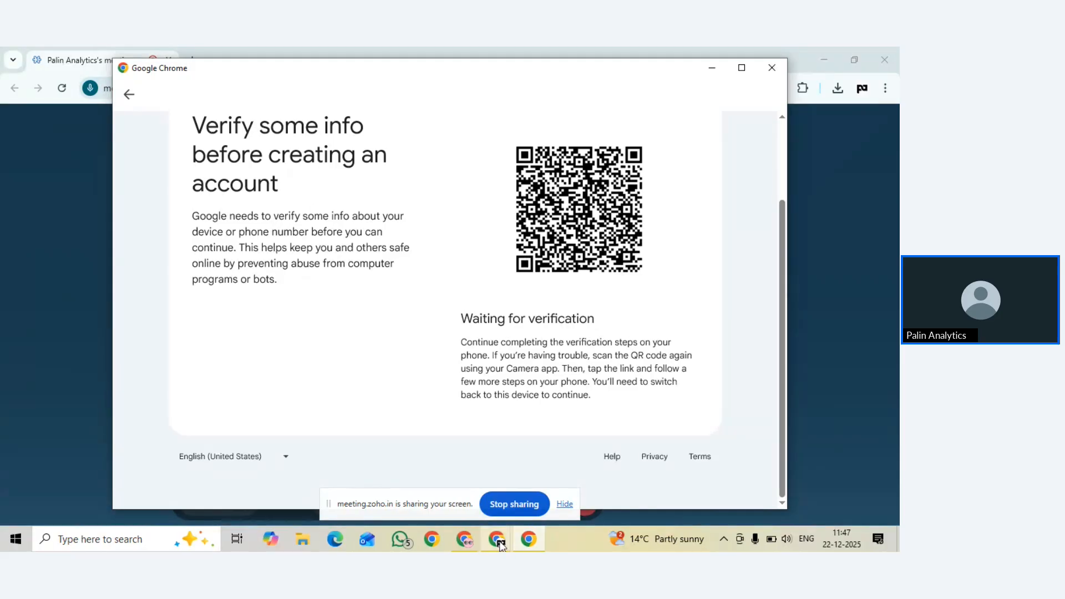
Pause and resume the Zoho Meeting recording, then bring the Chrome New Tab window forward
mouse_move(496, 539)
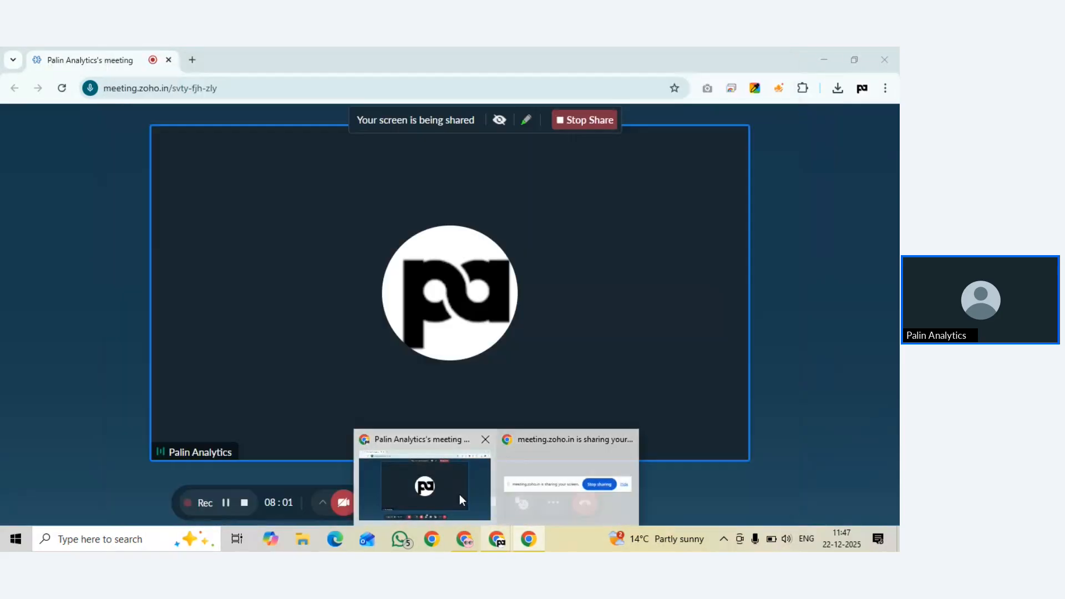
left_click(459, 494)
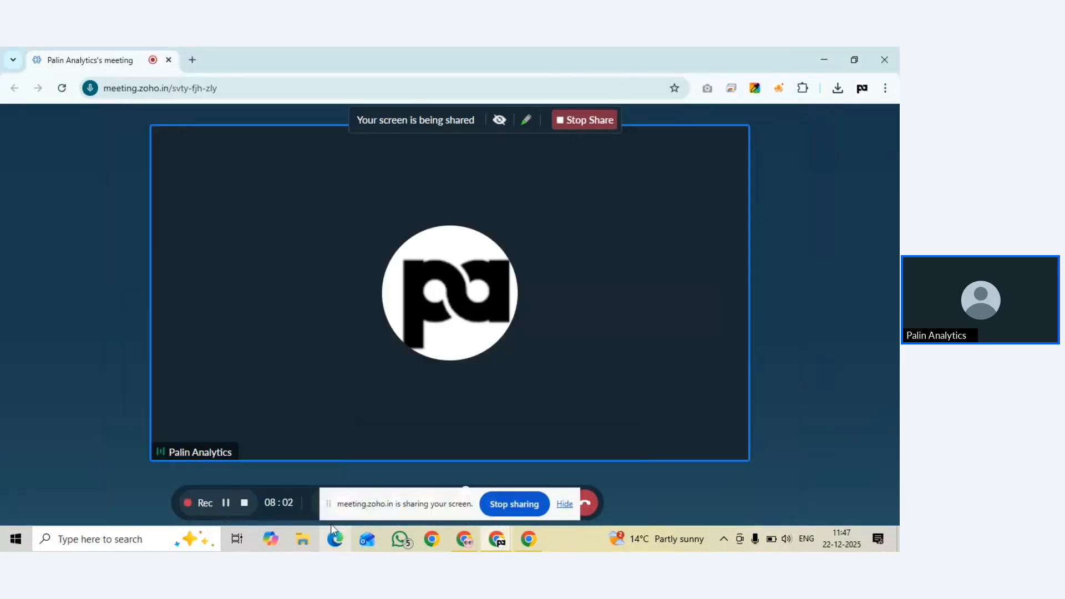
left_click(225, 505)
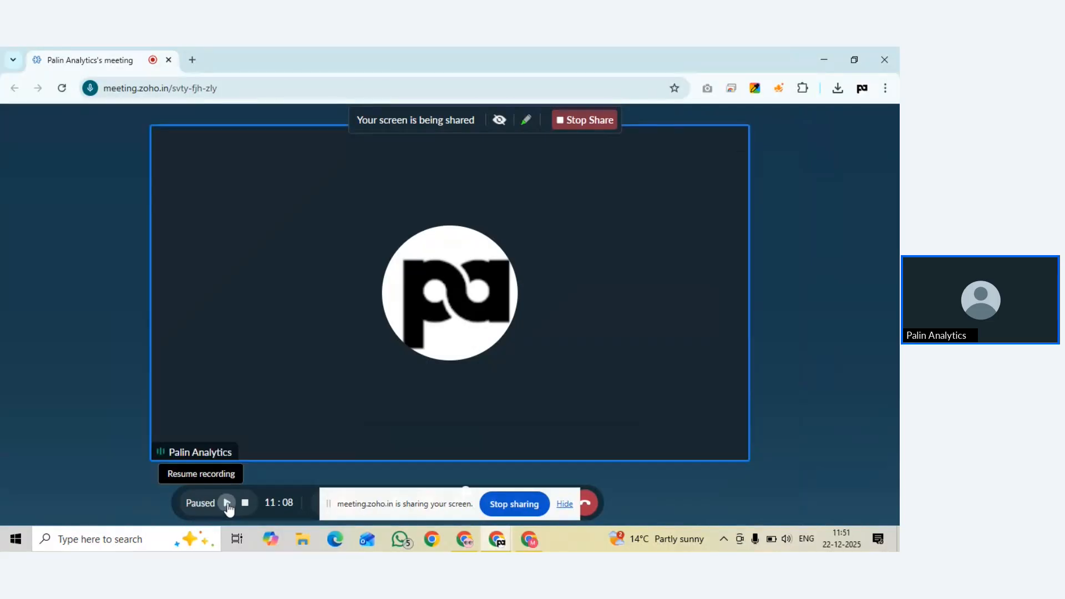
left_click(225, 503)
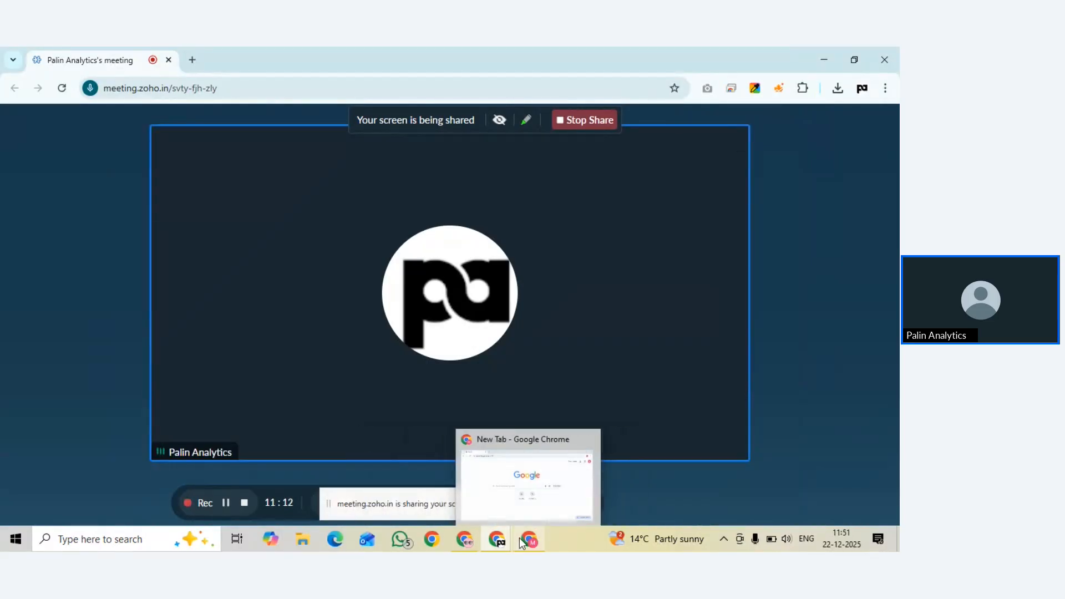
mouse_move(500, 542)
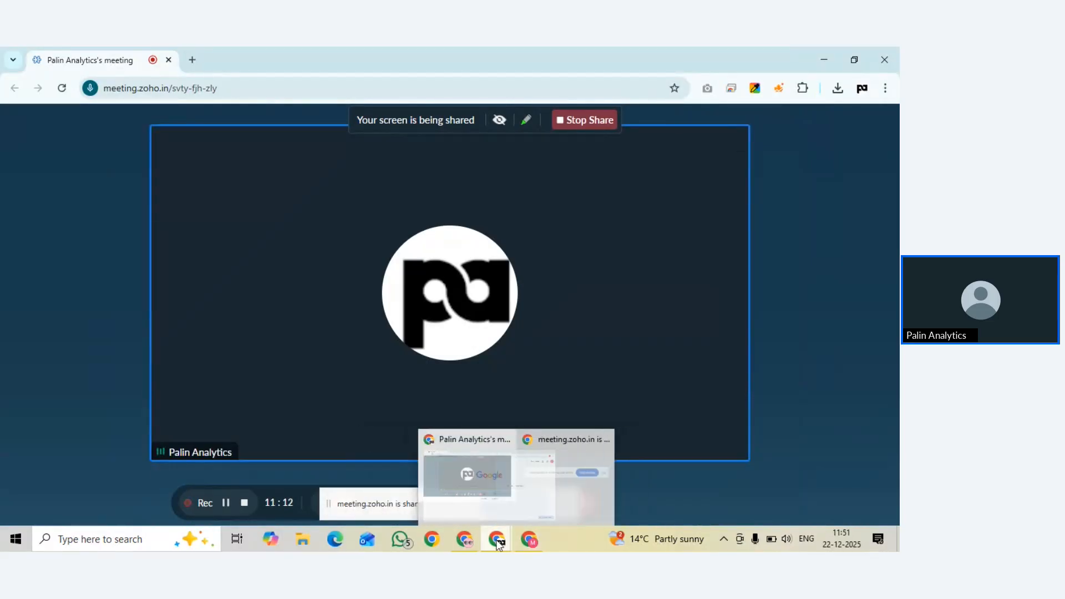
left_click(528, 541)
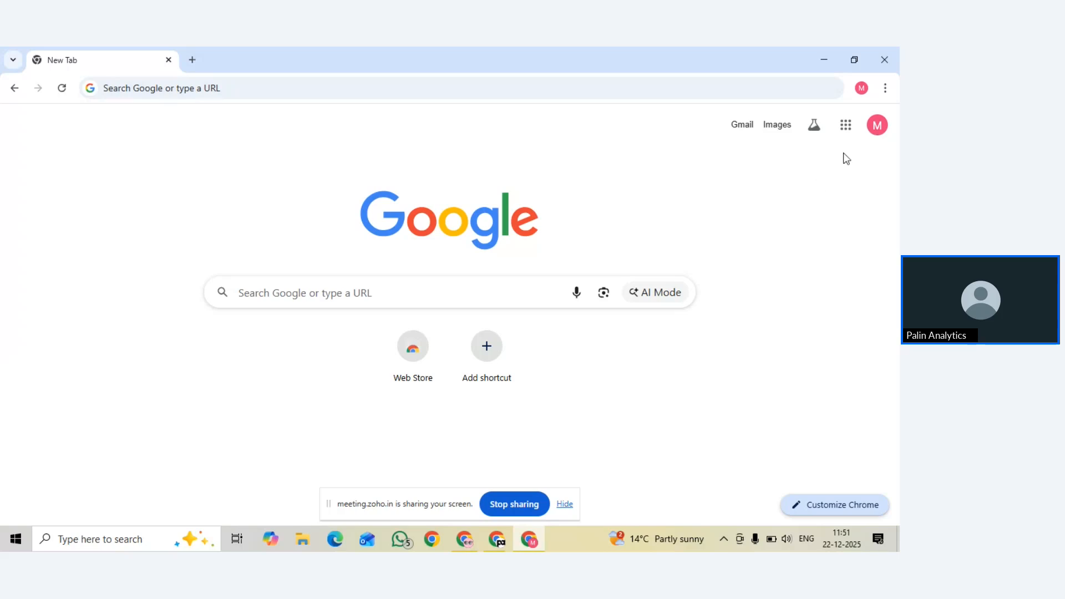
Open Google Docs from the Google apps grid at the top right
left_click(846, 132)
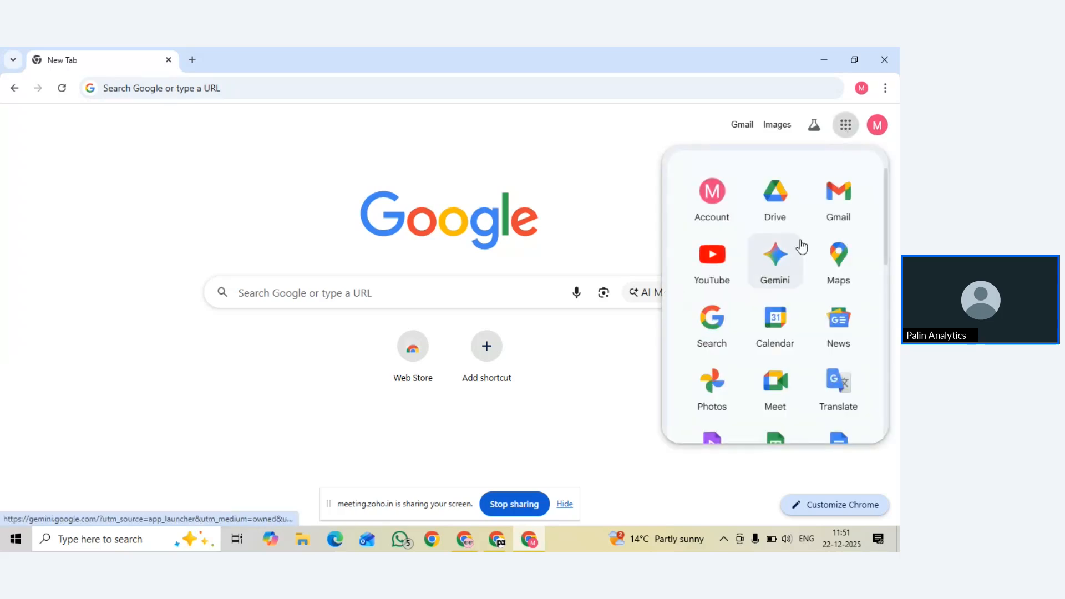
scroll(799, 245, "down", 5)
scroll(800, 246, "up", 5)
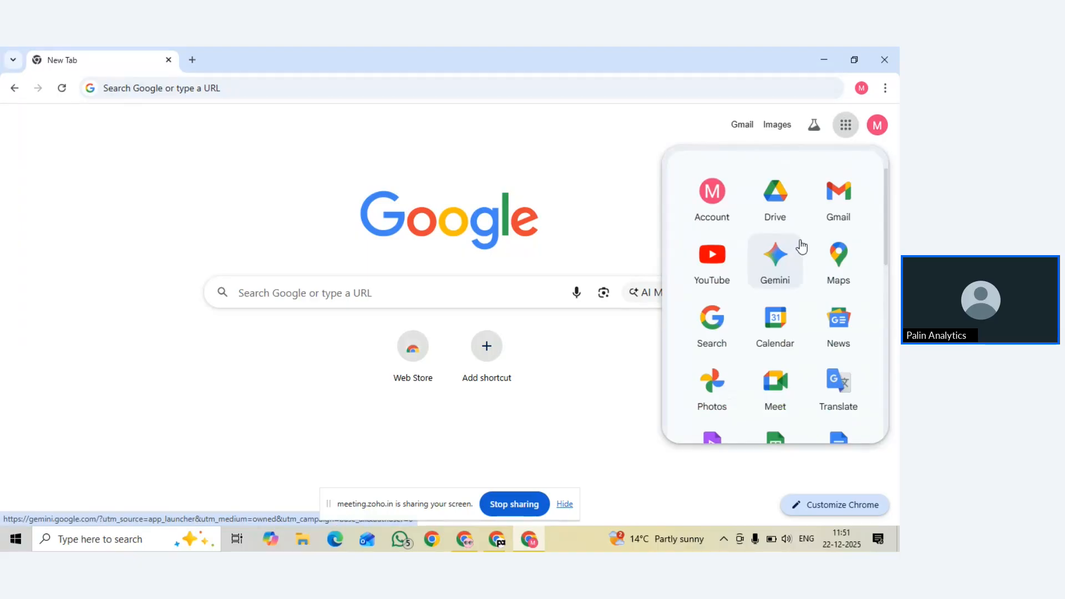
scroll(809, 276, "down", 3)
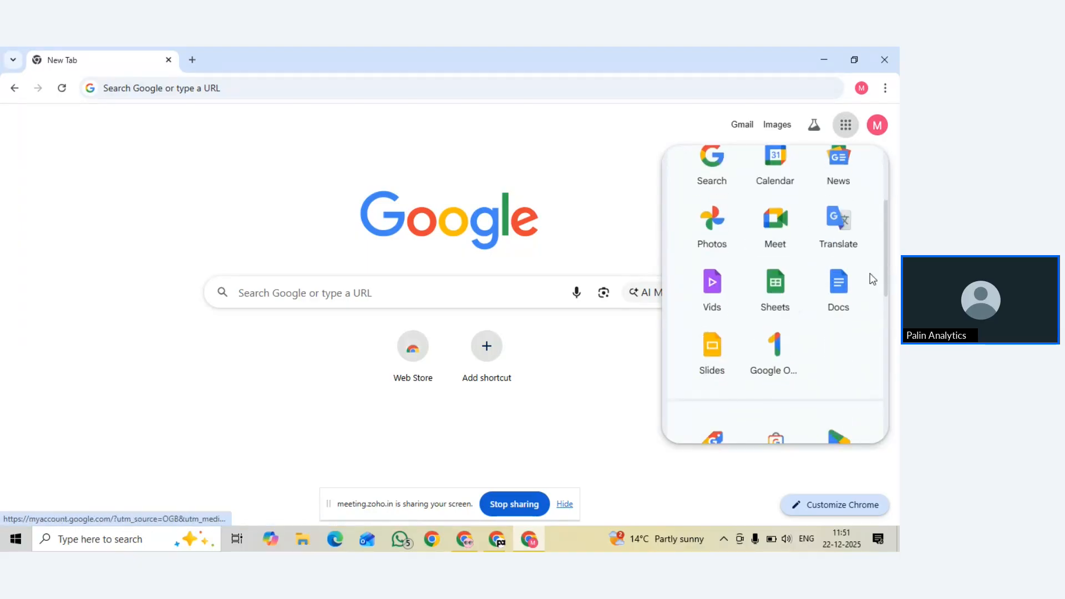
left_click(845, 297)
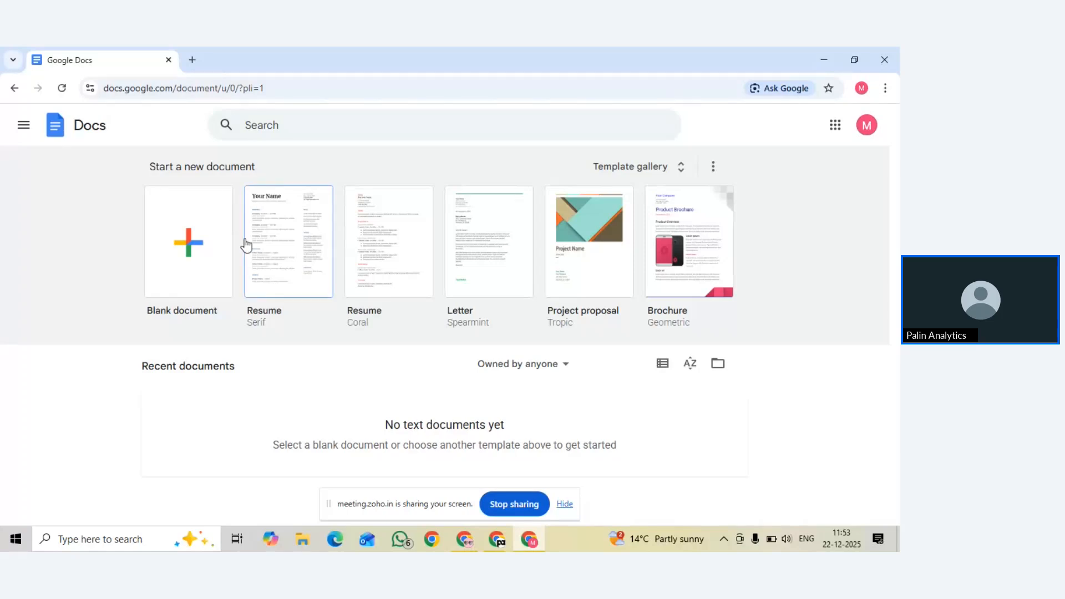
Create a blank document with the first line 'Title : Introduction of Digi intern'
left_click(195, 227)
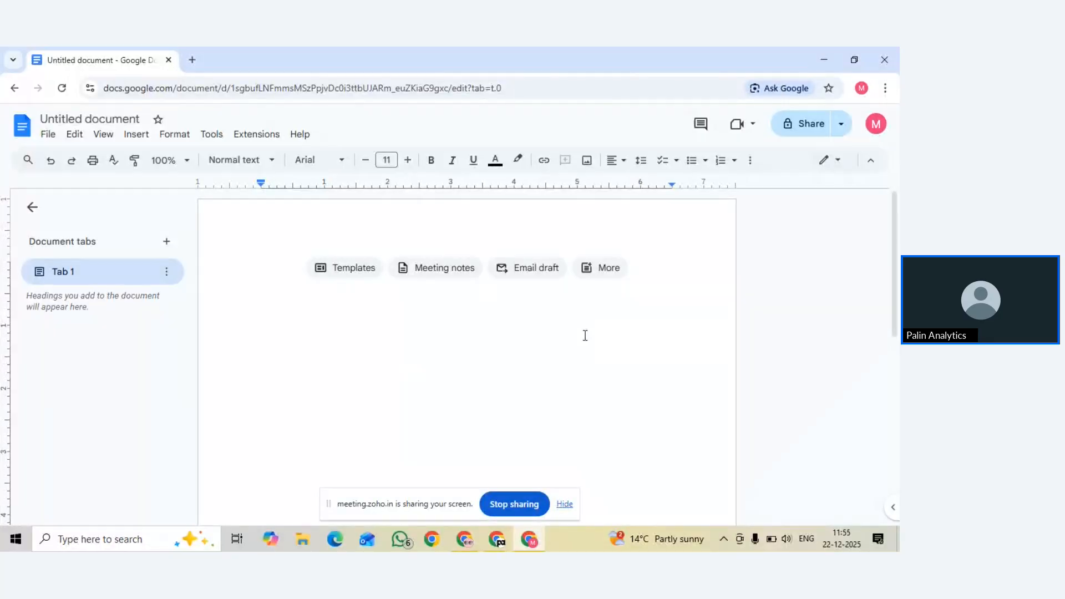
type("Title :")
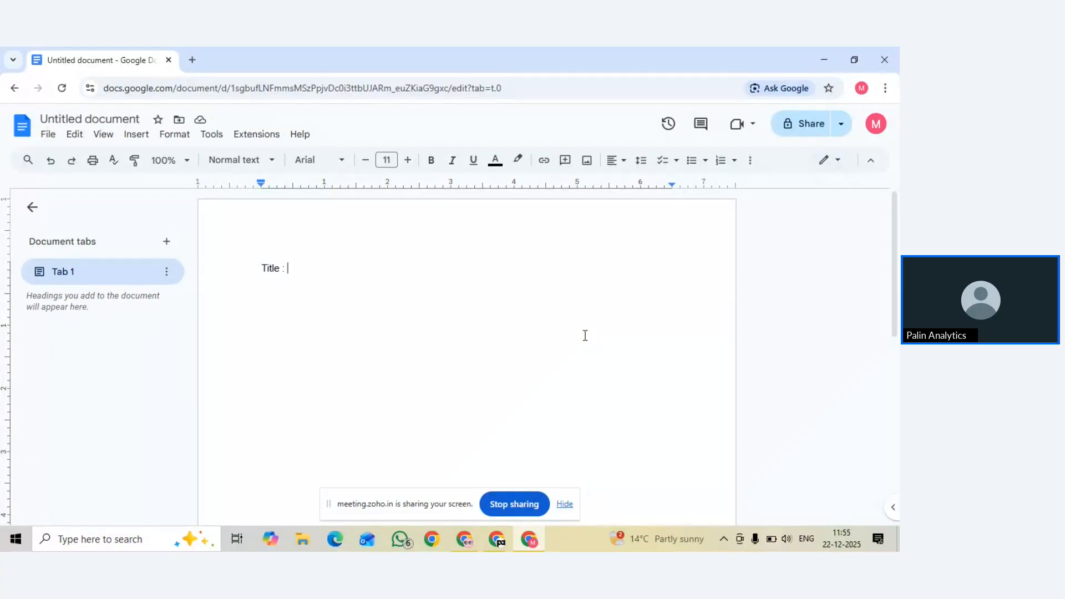
type("Intro")
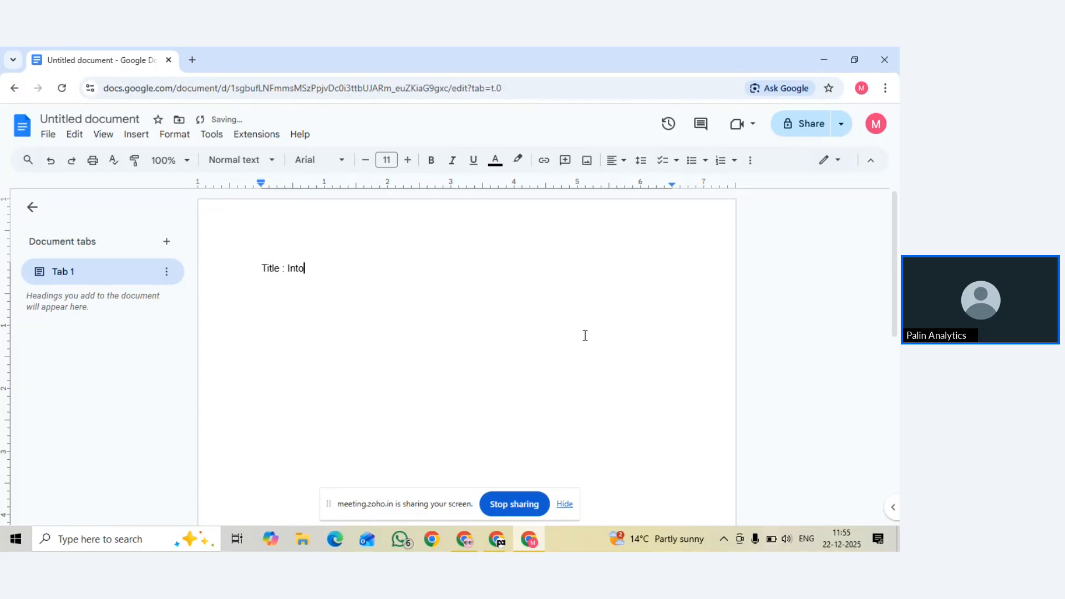
type("duction of Digi intern")
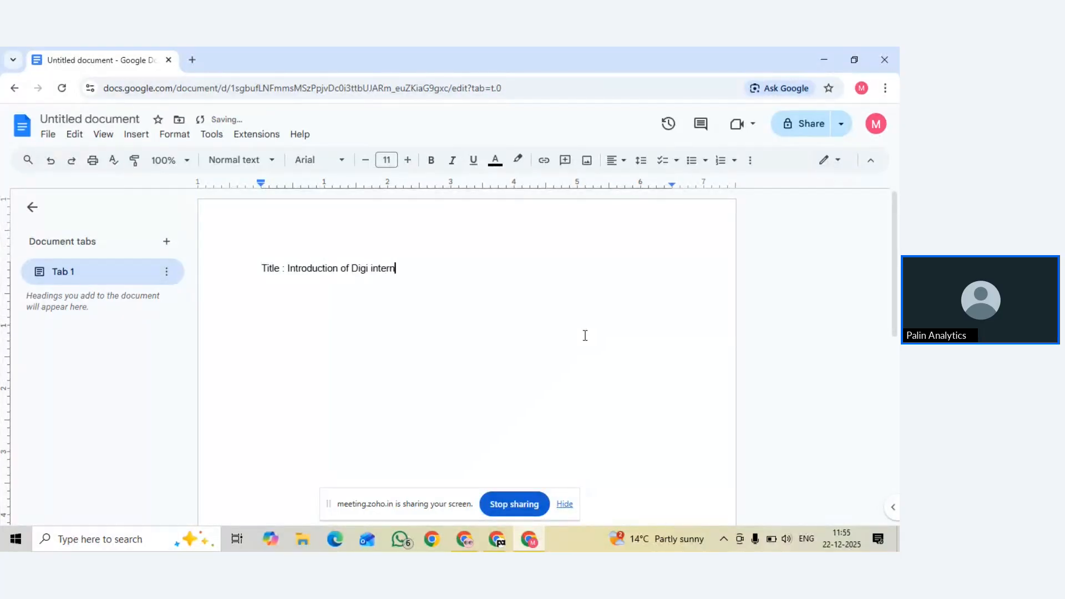
Centre the title line using the alignment menu
triple_click(361, 272)
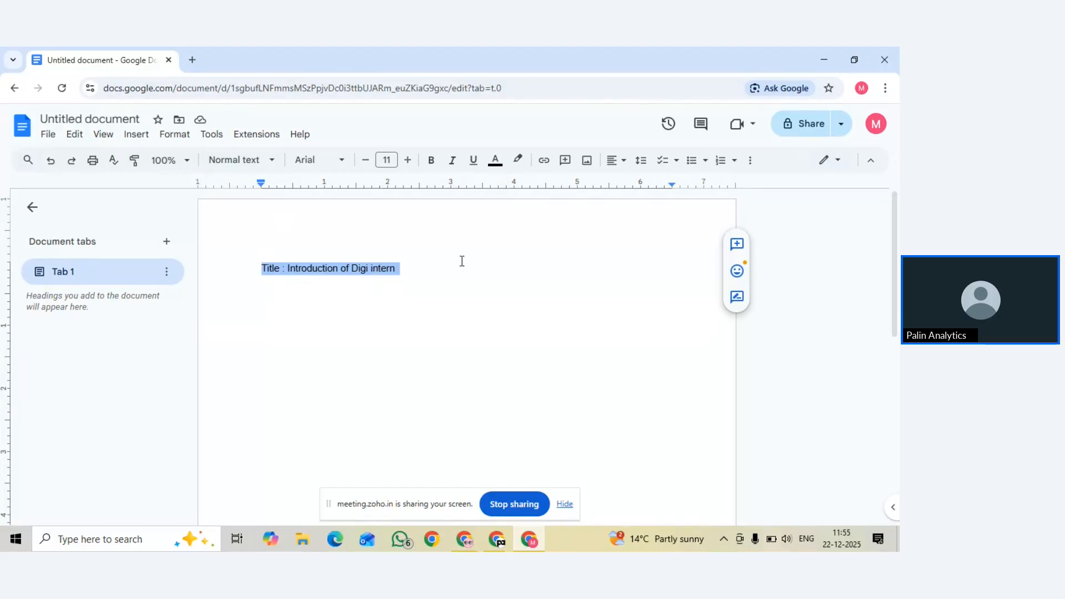
left_click(613, 167)
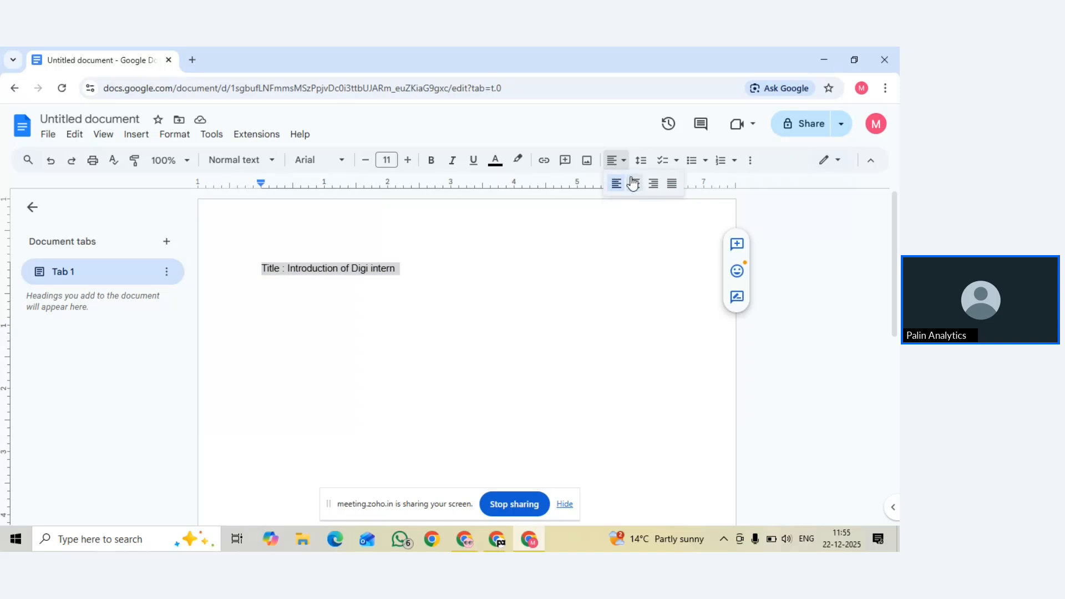
left_click(634, 183)
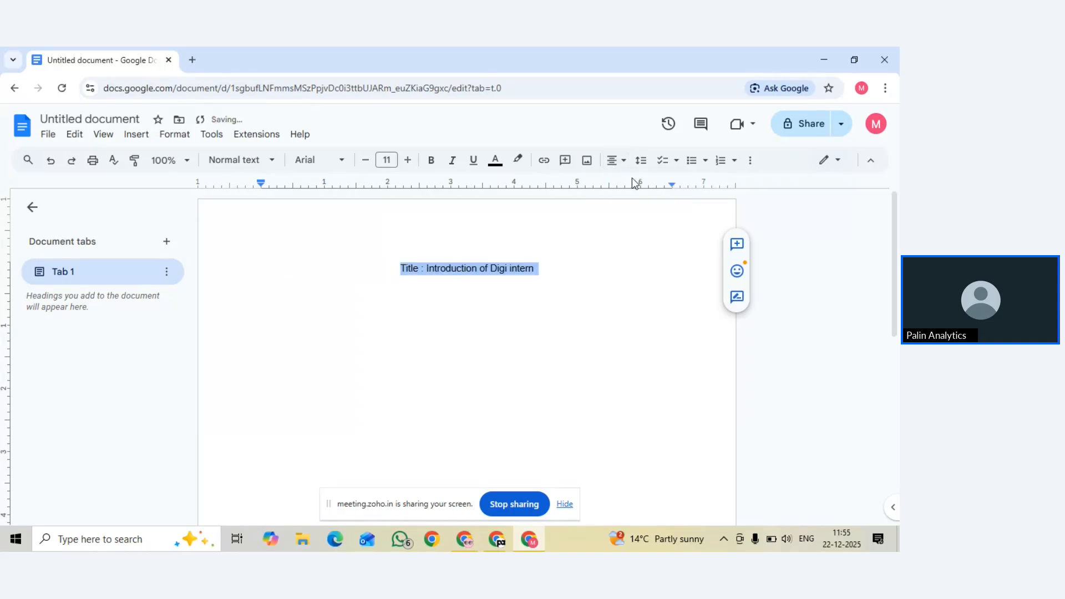
left_click(555, 274)
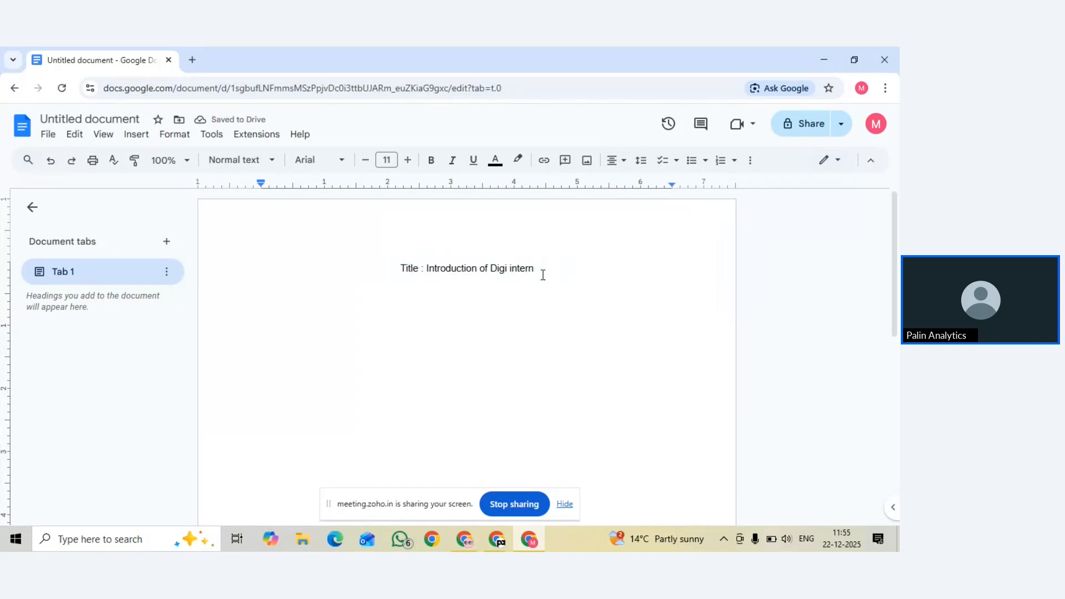
Try left and right alignment on the title with shortcuts, then centre it again
triple_click(507, 271)
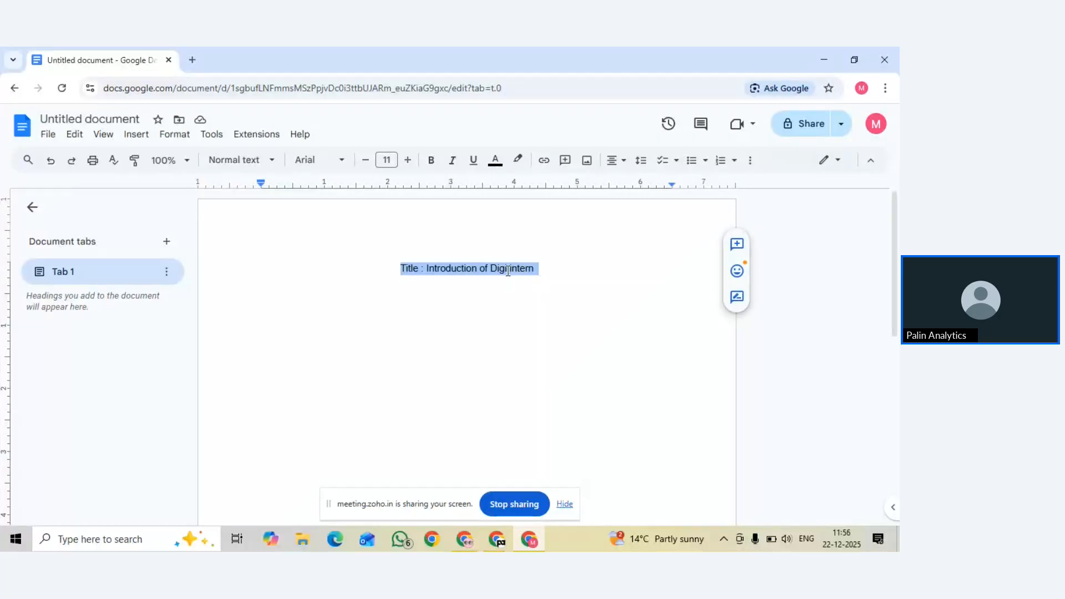
key("ctrl+shift+l")
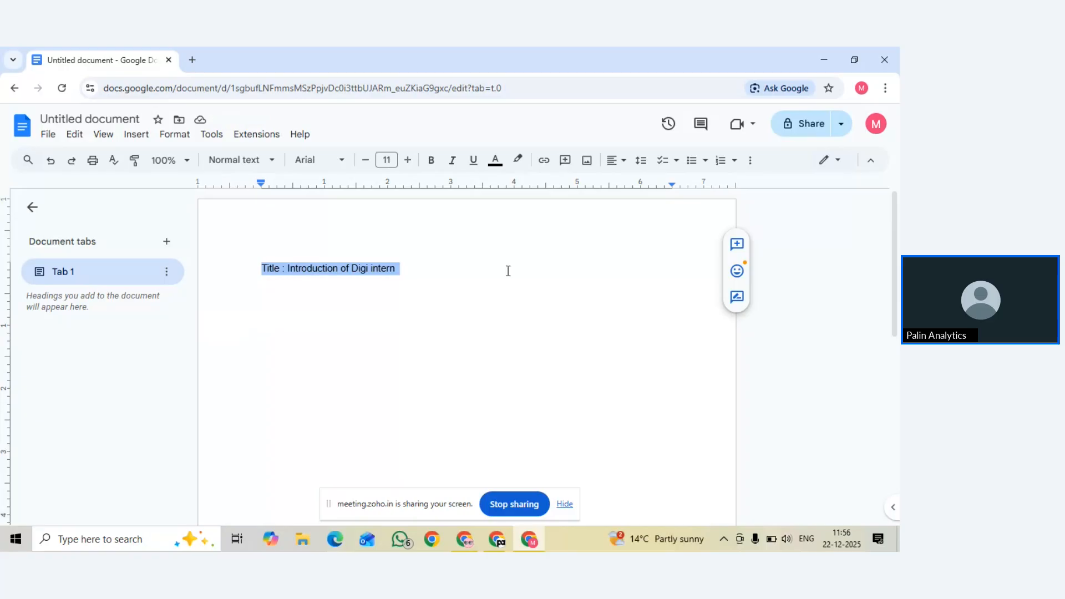
key("ctrl+shift+r")
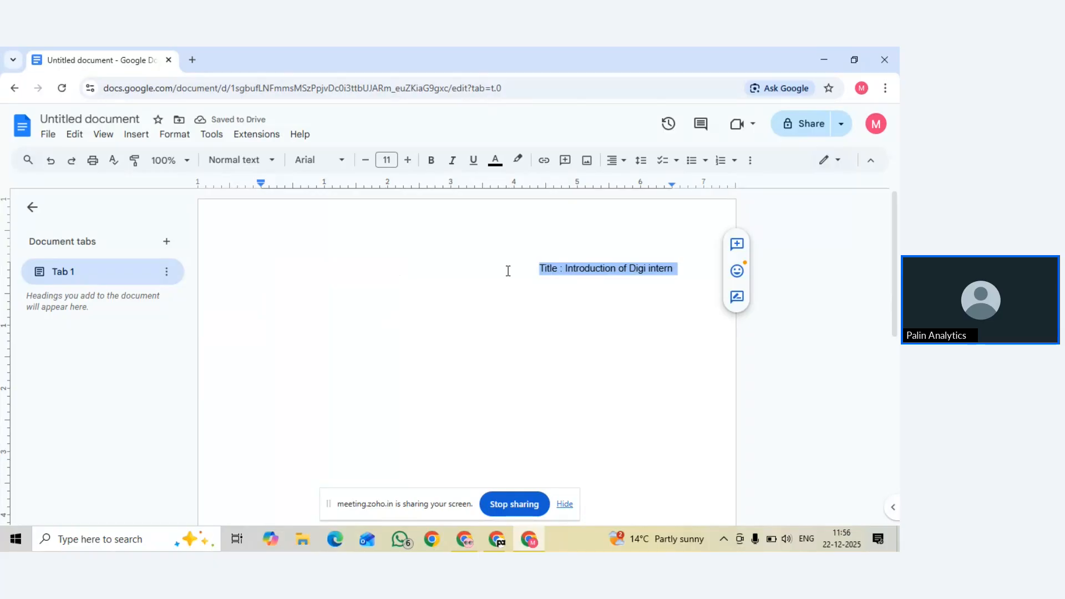
key("ctrl+shift+e")
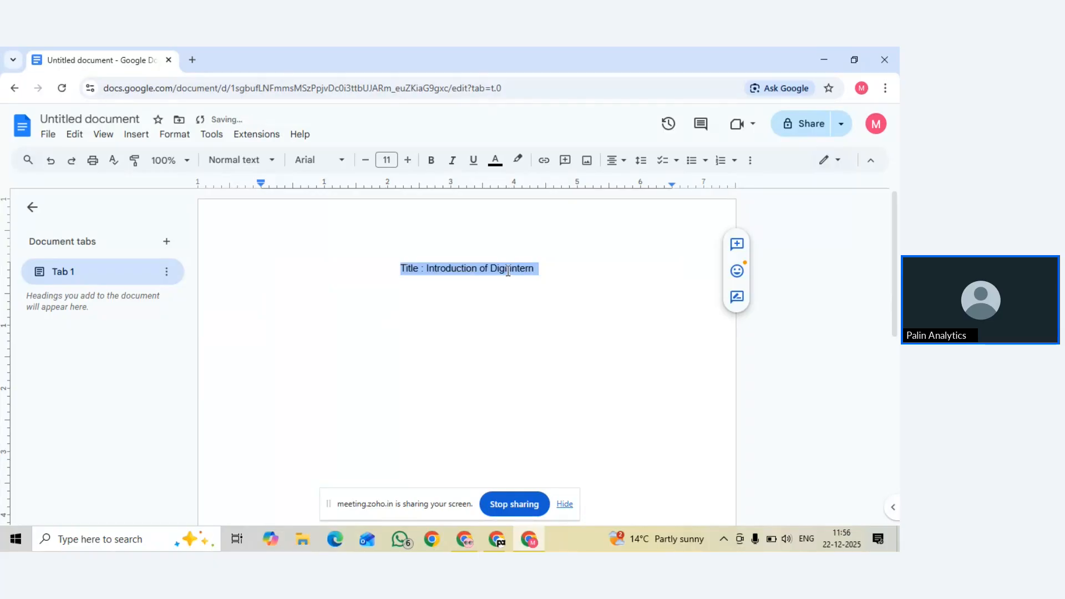
left_click(622, 164)
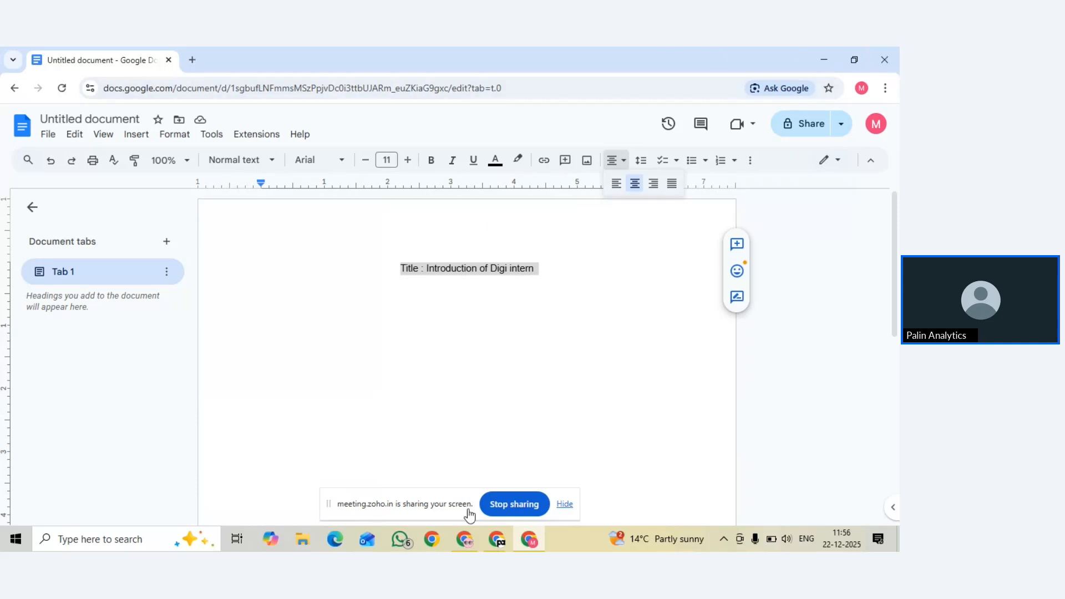
Bring the Zoho Meeting window to the front from Chrome's taskbar preview
left_click(488, 540)
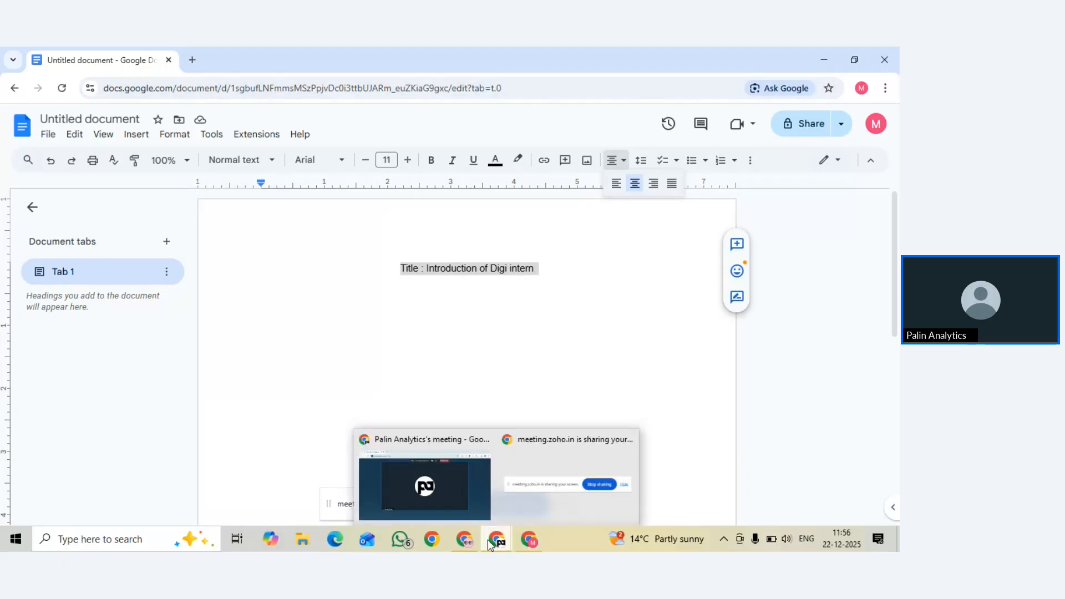
left_click(434, 464)
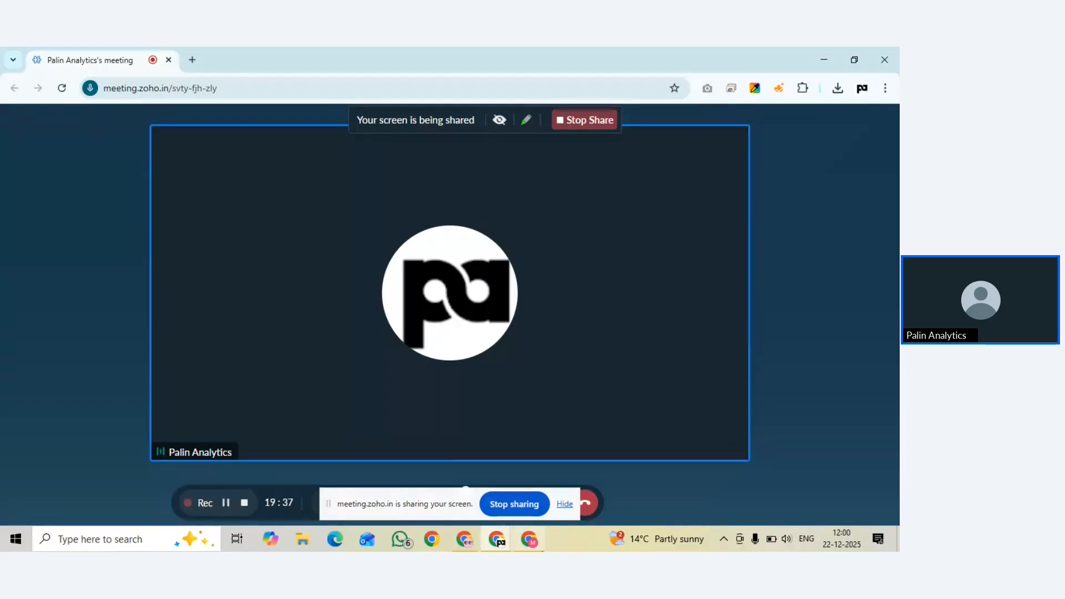
mouse_move(531, 545)
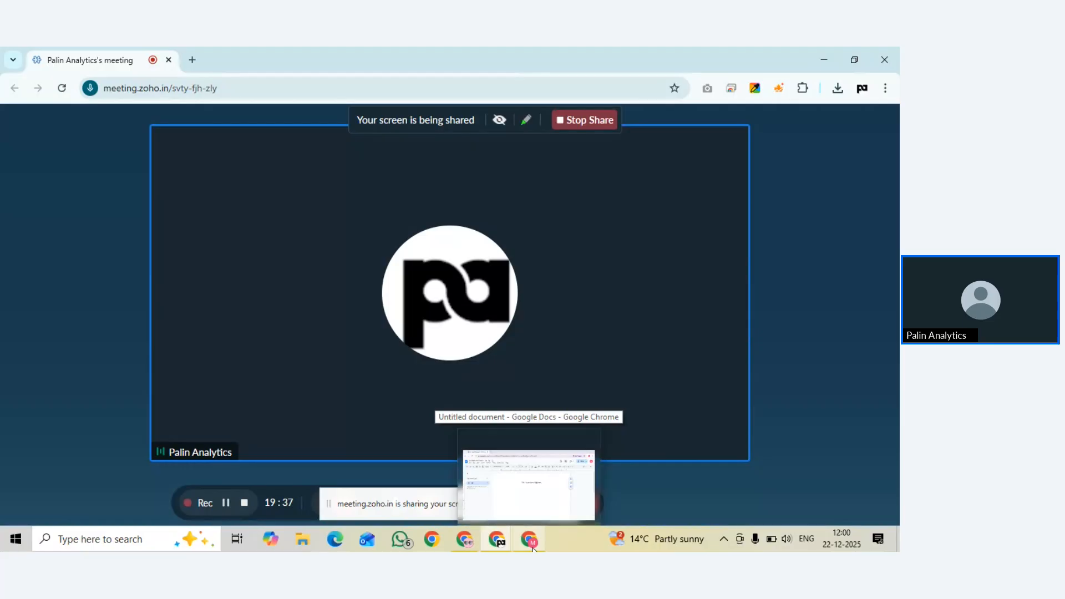
Return to the untitled document and delete the 'Title : Introduction of Digi intern' line
left_click(528, 478)
triple_click(467, 269)
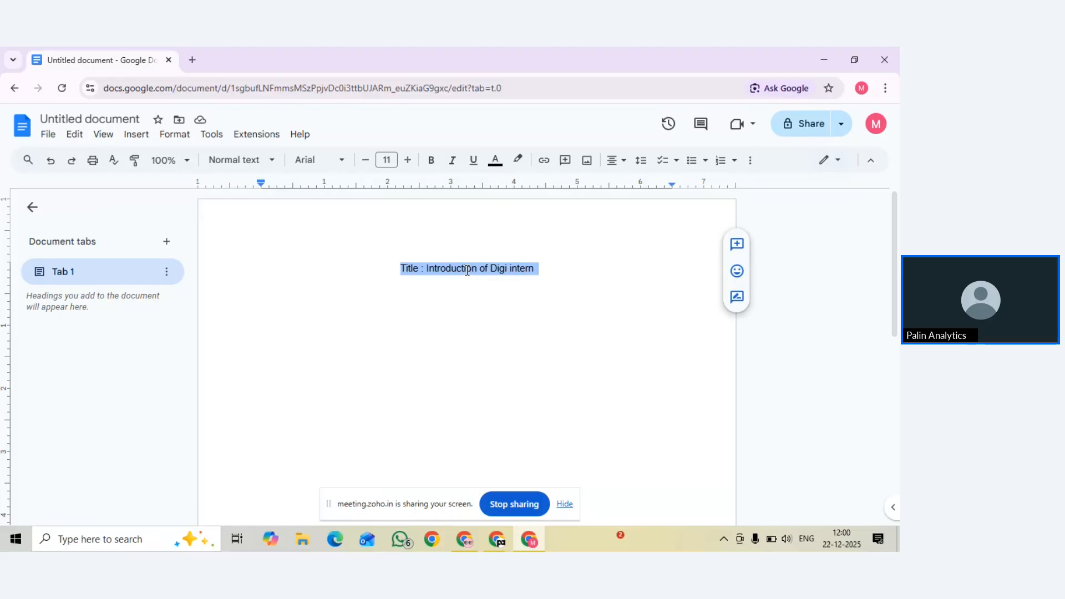
key("BackSpace")
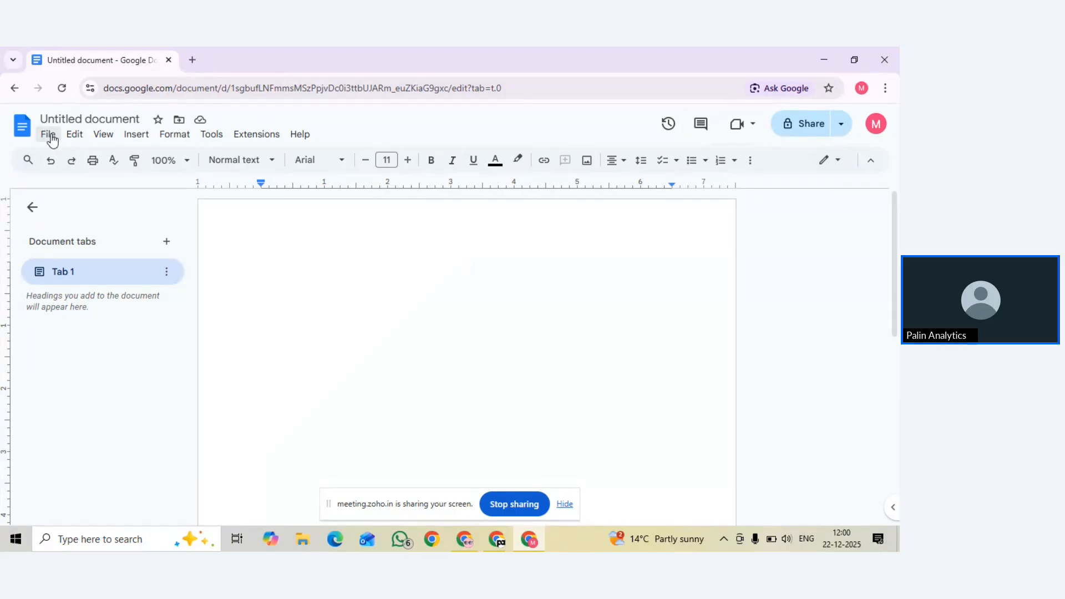
Go back to Docs home and browse the resume templates in the full gallery
left_click(16, 90)
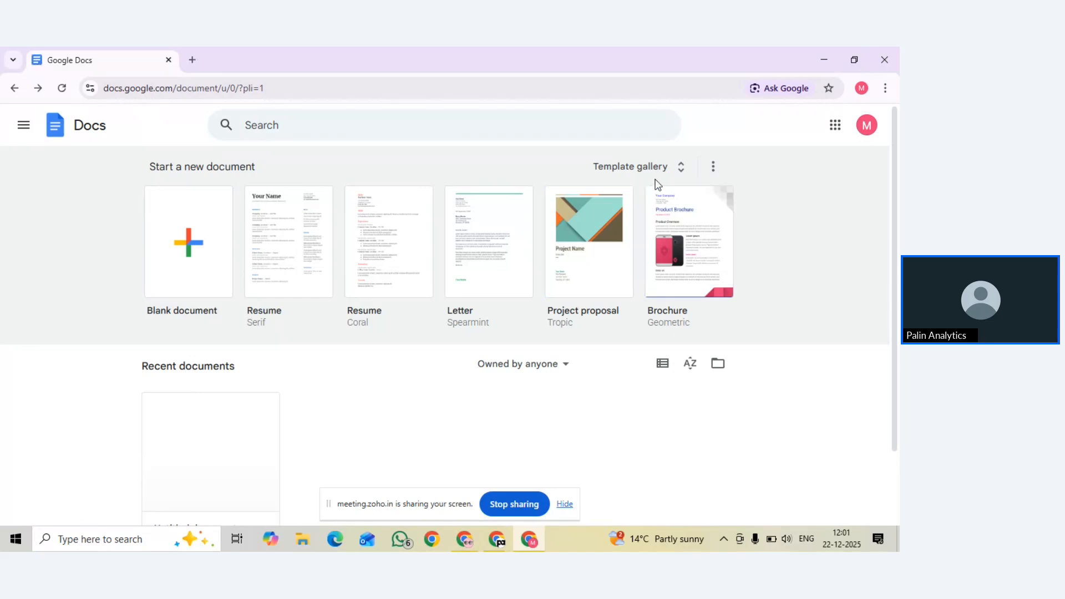
left_click(669, 168)
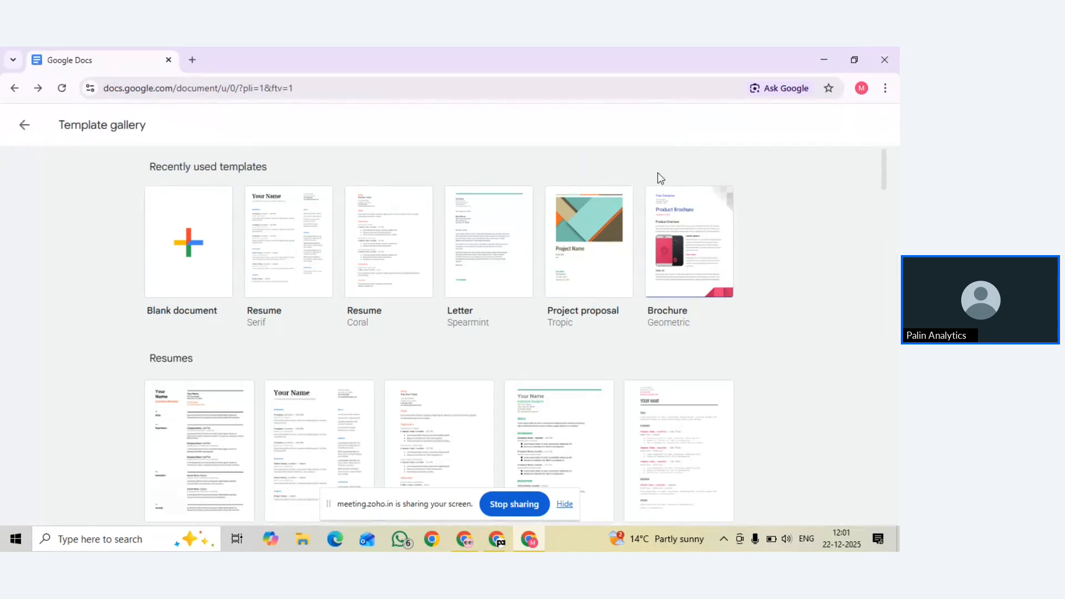
scroll(556, 259, "down", 4)
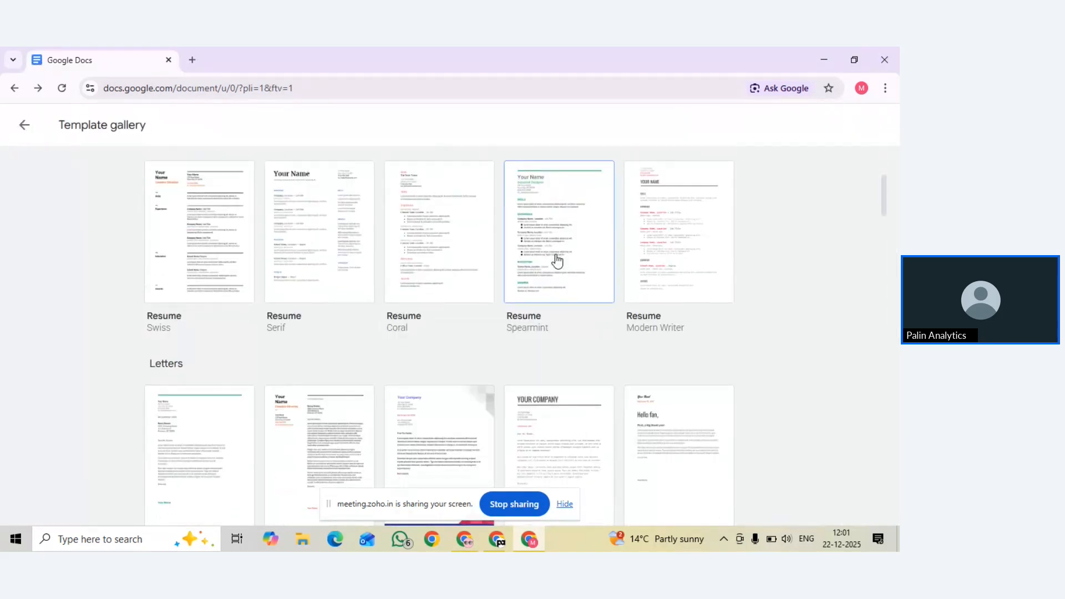
scroll(556, 260, "up", 4)
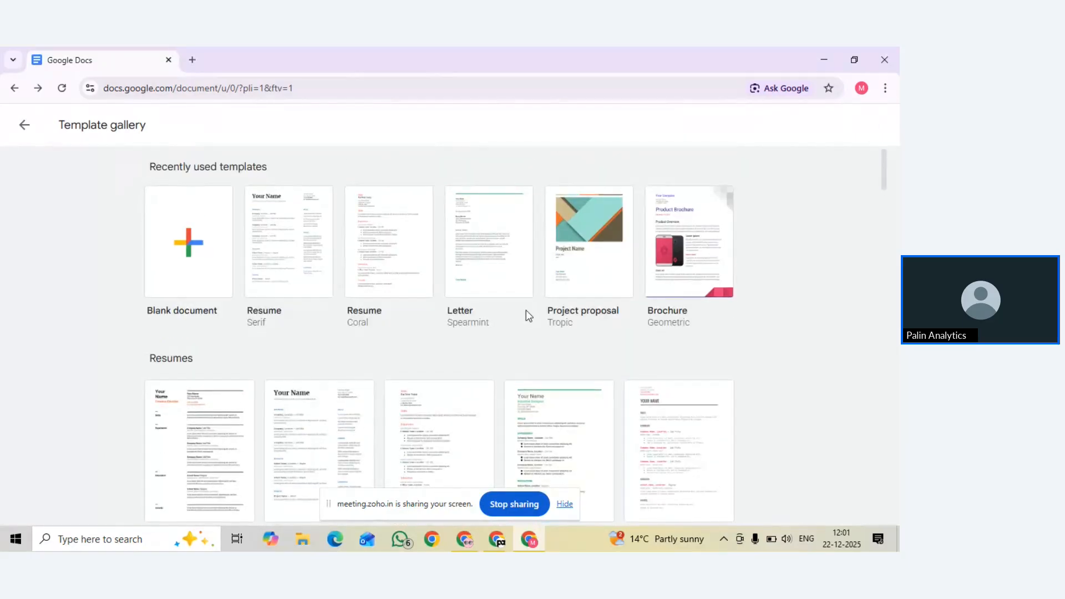
scroll(527, 314, "down", 6)
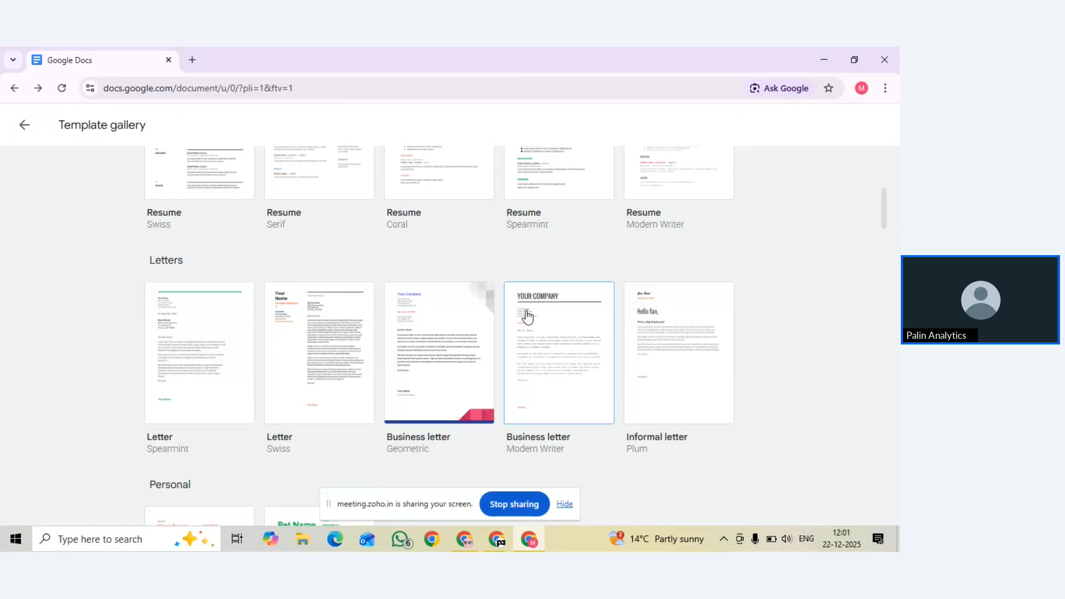
scroll(526, 316, "up", 2)
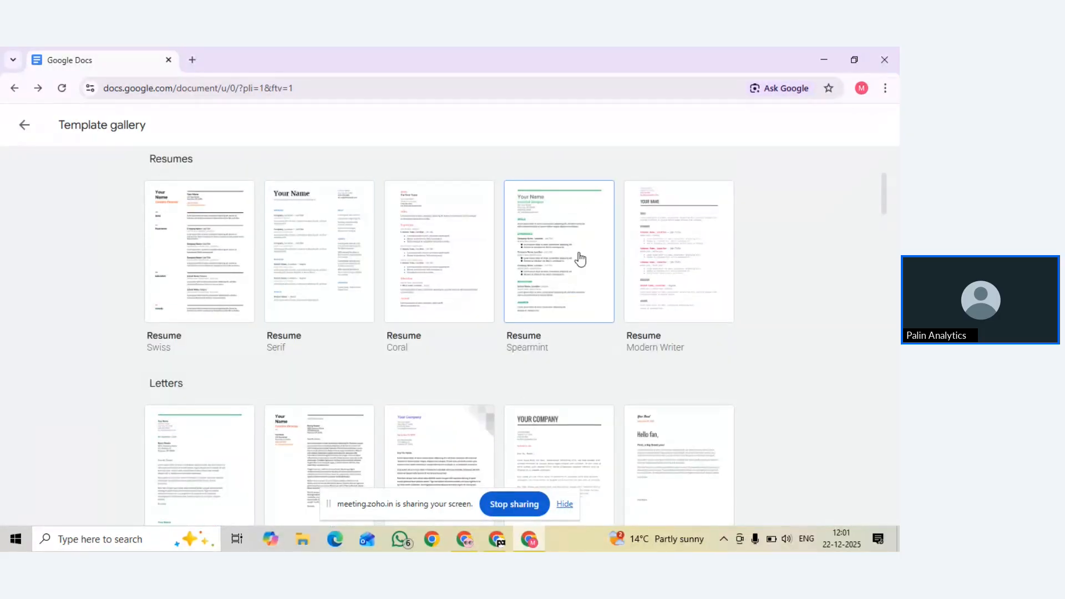
Create a new document from the Serif resume template and glance over it
left_click(289, 233)
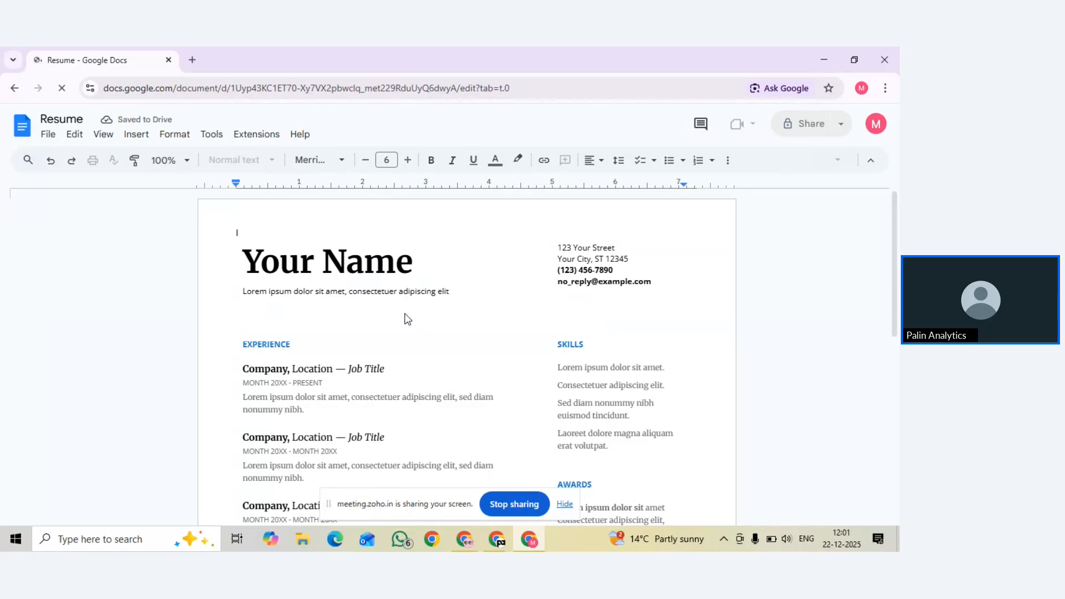
scroll(405, 314, "down", 1)
scroll(405, 316, "up", 1)
Replace the 'Your Name' placeholder with the candidate's name and select the subtitle line
left_click(412, 264)
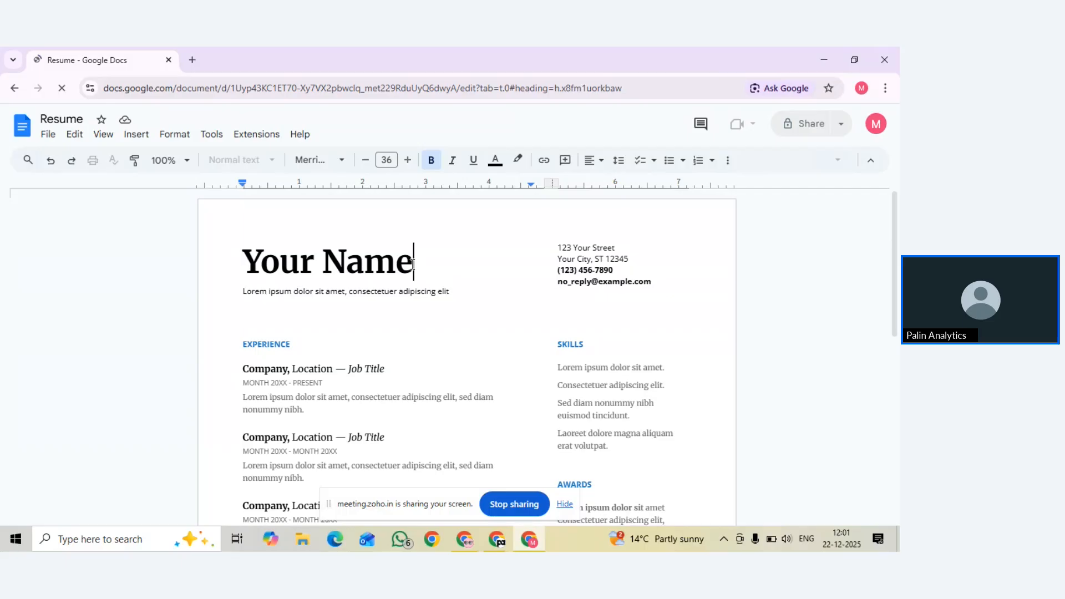
key("BackSpace")
key("BackSpace")
key("BackSpace")
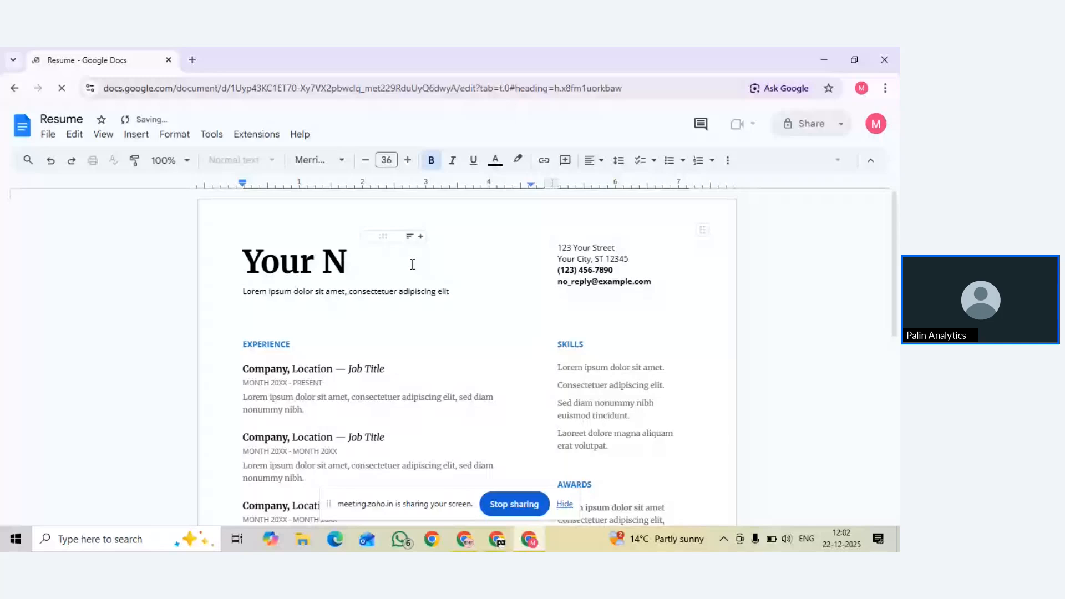
key("BackSpace")
key("BackSpace")
key("BackSpace")
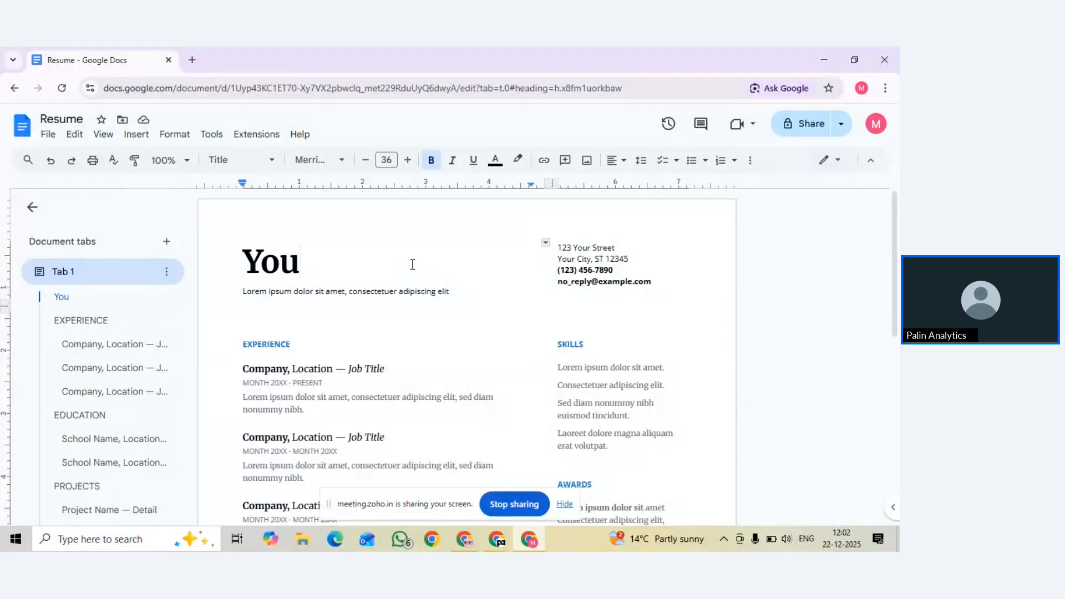
key("BackSpace")
key("BackSpace")
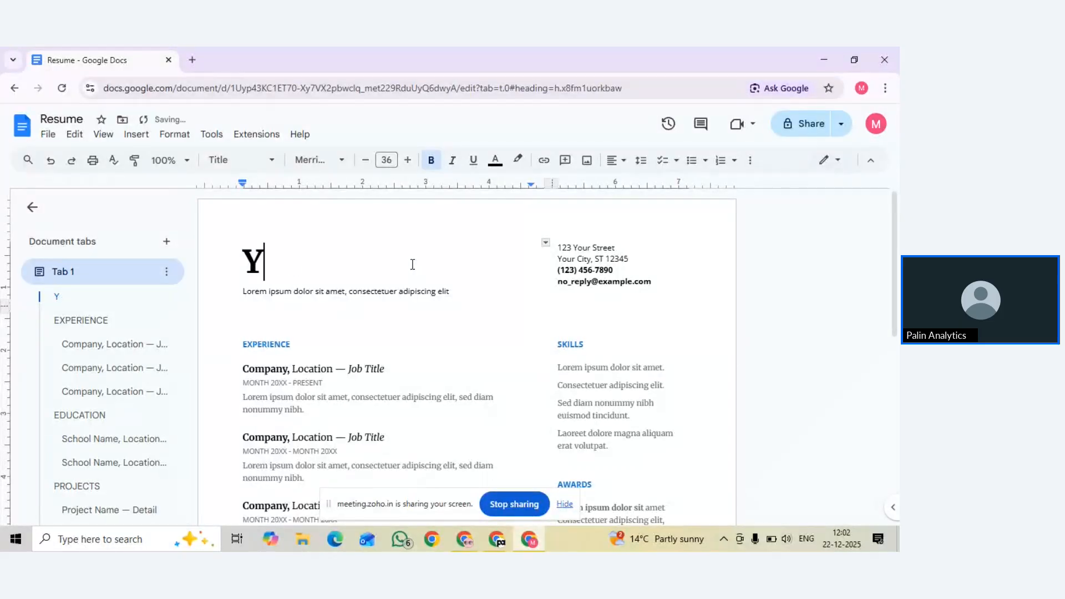
key("BackSpace")
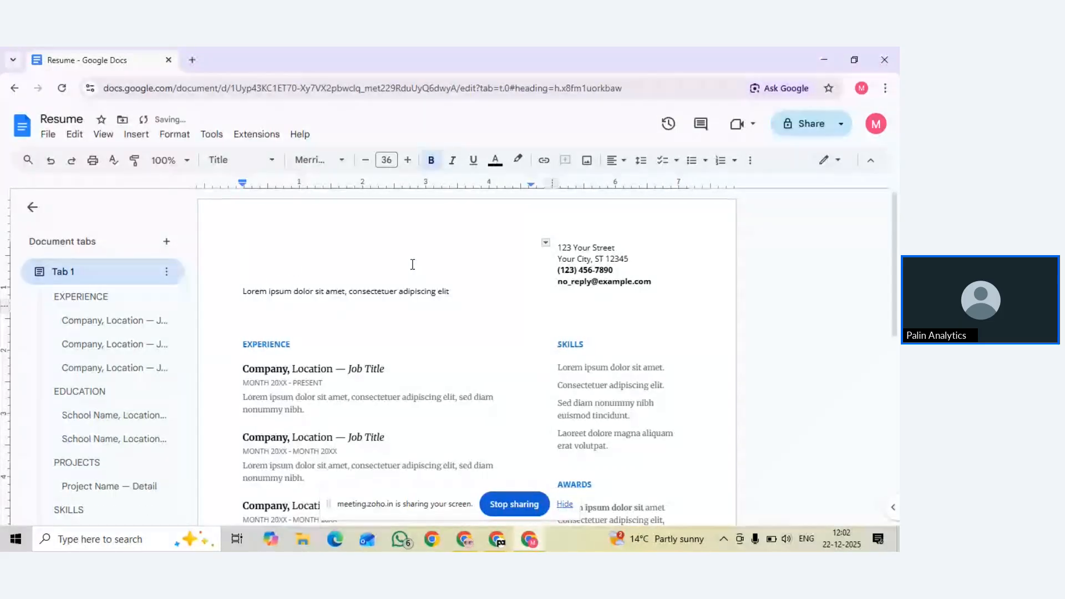
type("Sehwan")
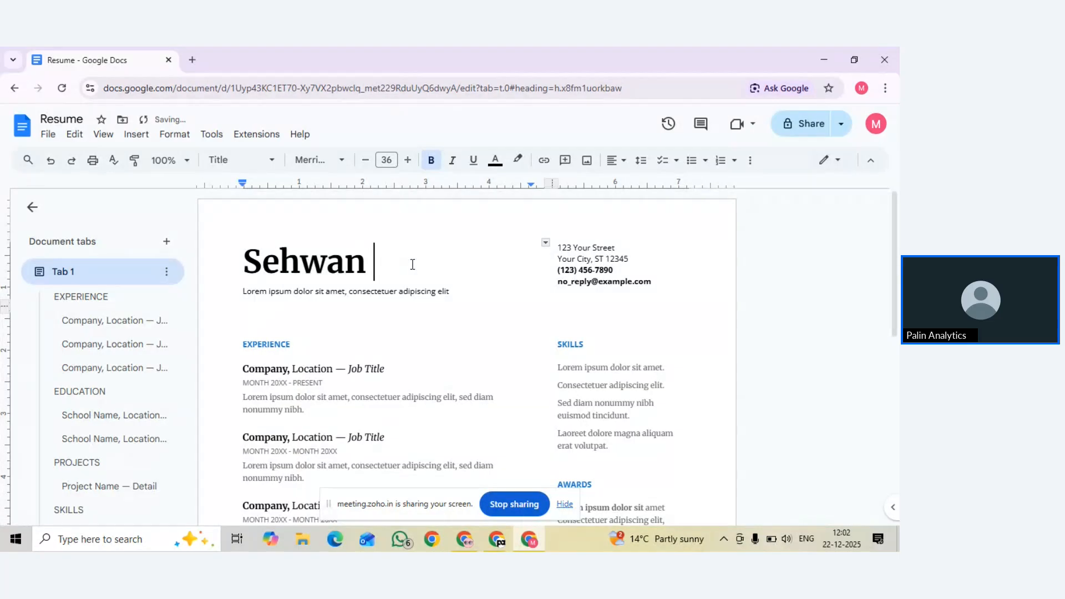
key("BackSpace")
type("an")
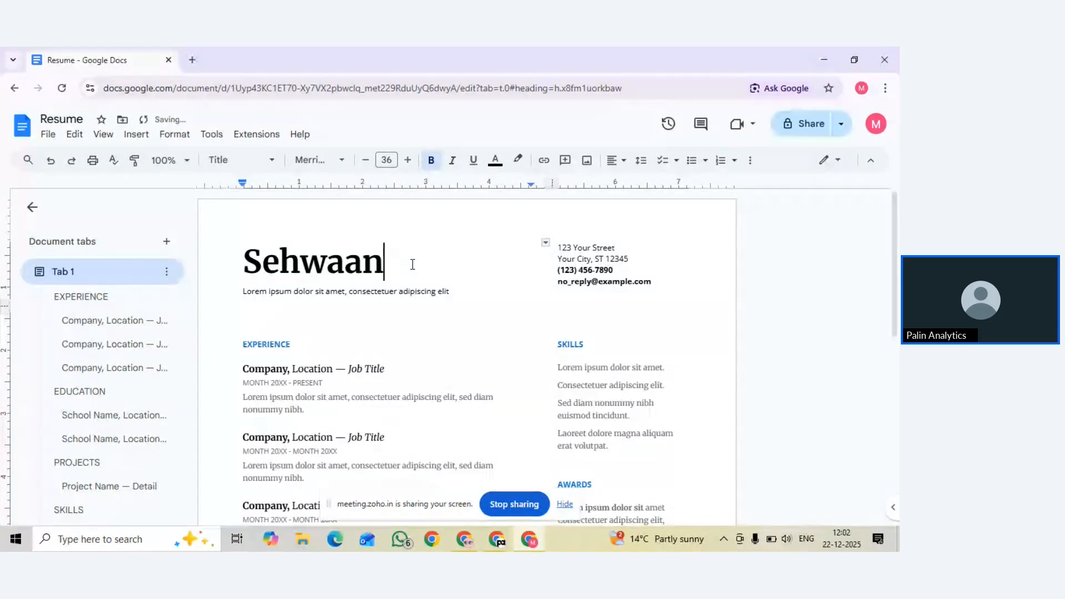
triple_click(417, 293)
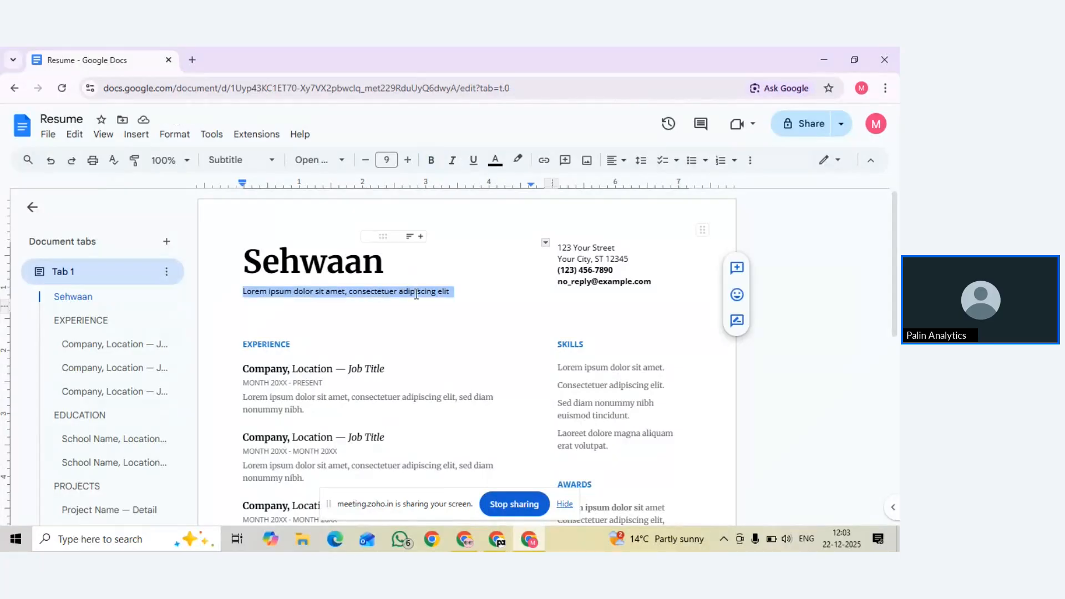
Type 'Digital Marketing Trainer' as the subtitle and scroll through the resume's sections
type("Di")
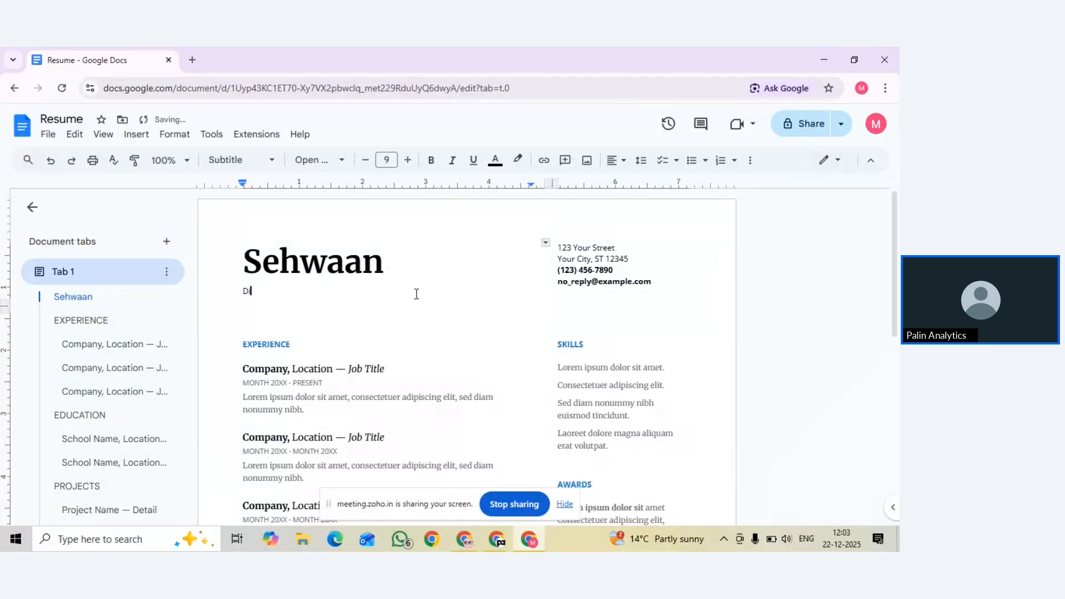
type("gital Marketing Trainer")
left_click(611, 253)
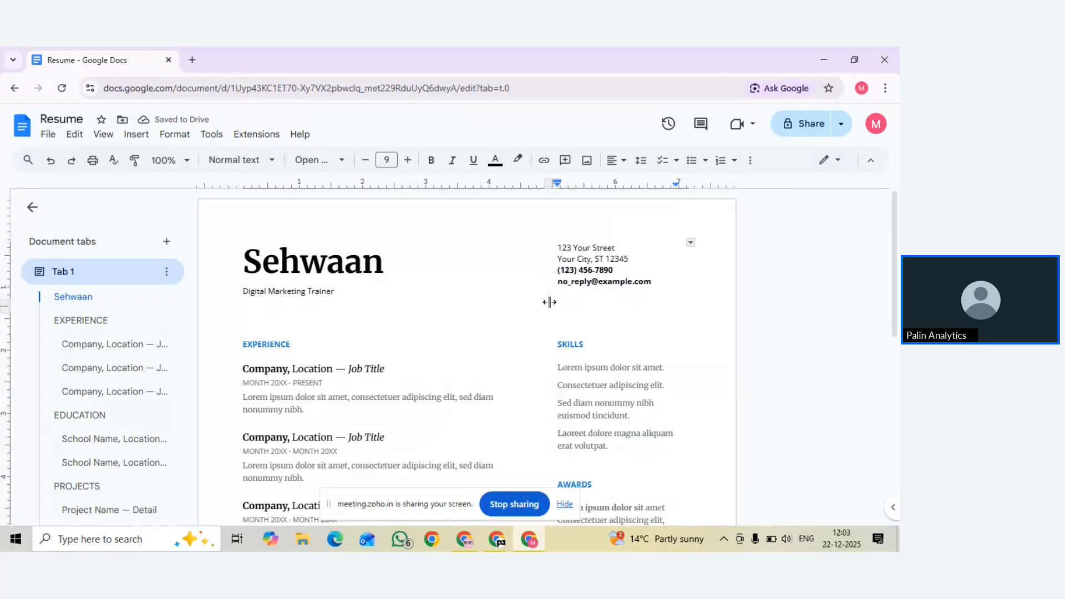
scroll(549, 302, "down", 2)
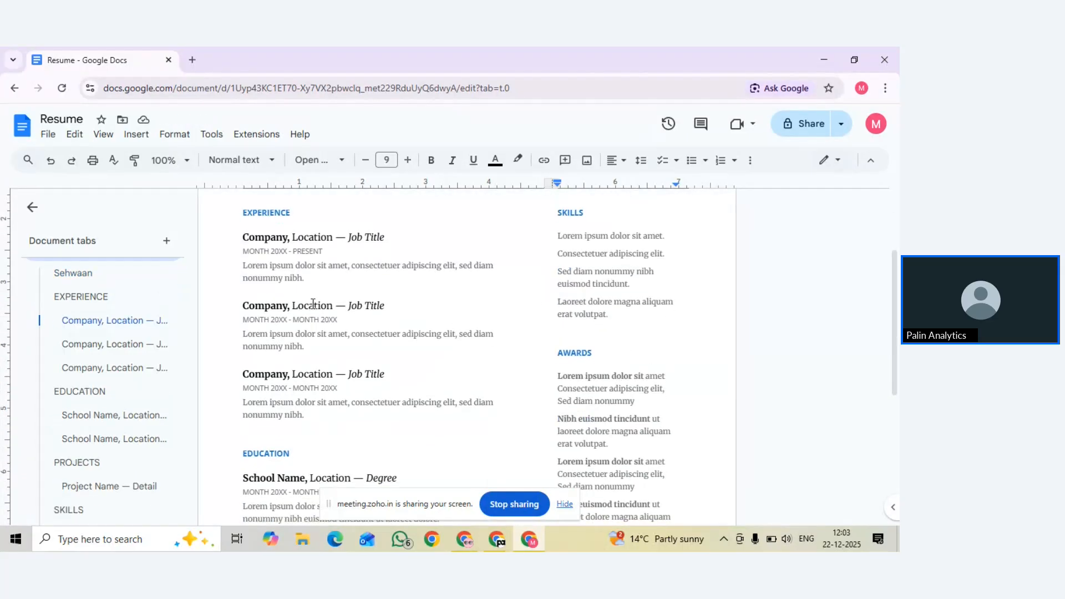
scroll(312, 303, "down", 1)
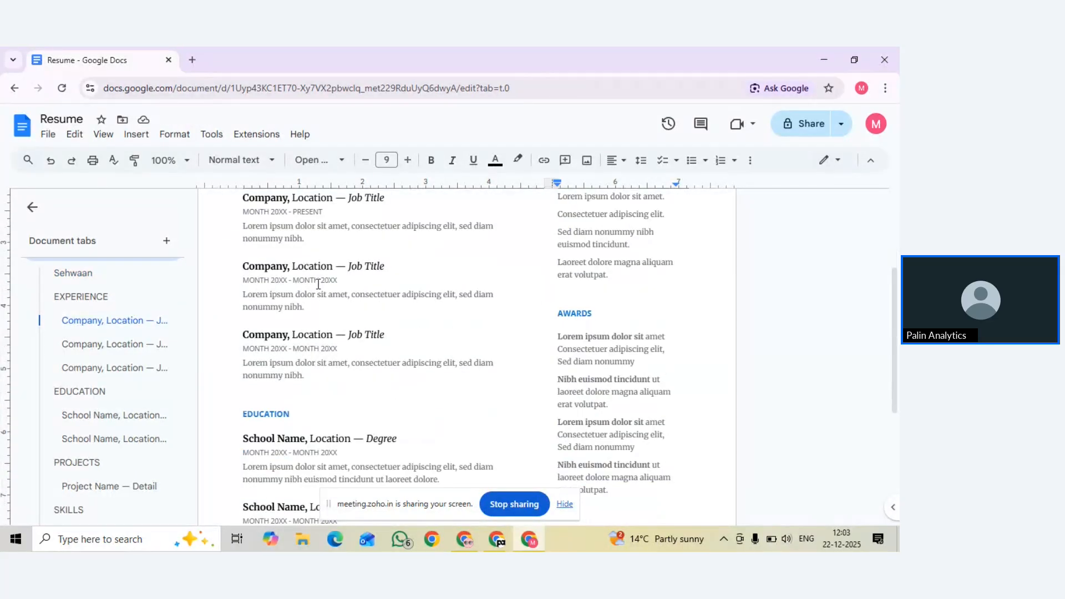
scroll(317, 284, "down", 1)
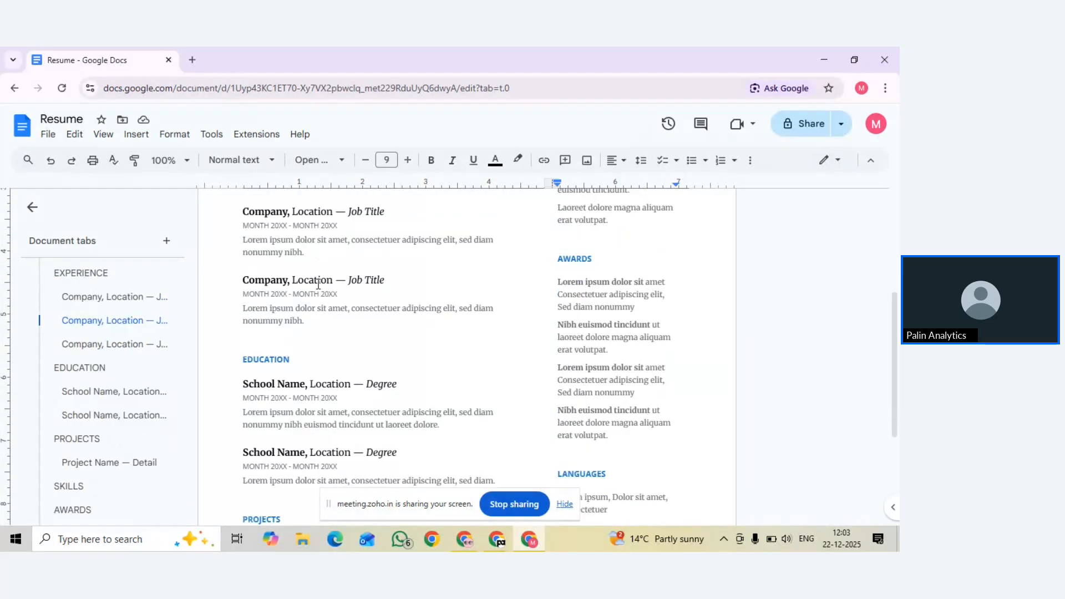
scroll(318, 284, "down", 3)
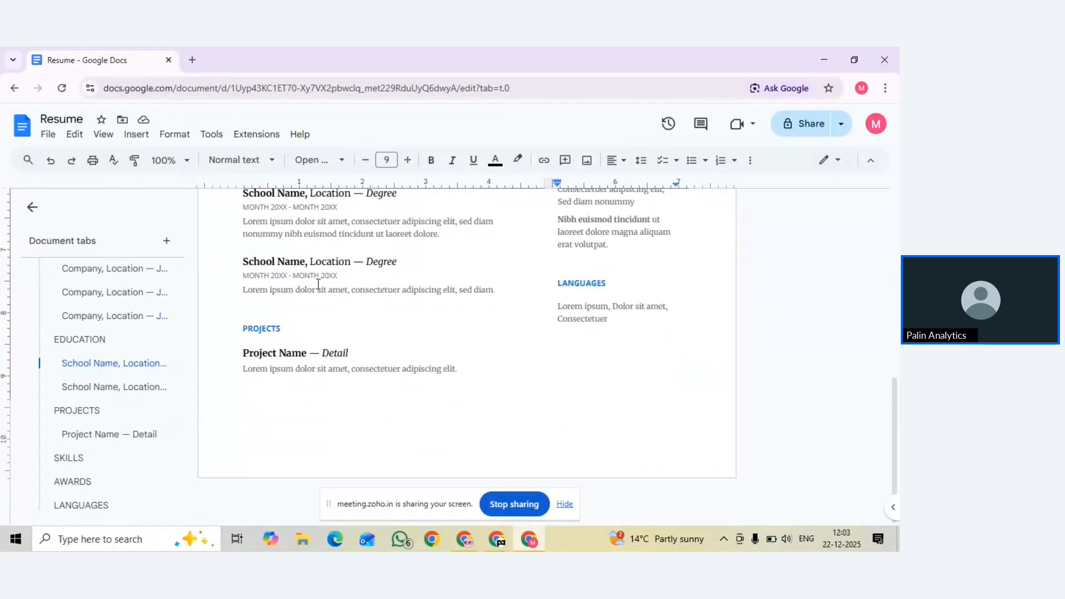
scroll(318, 284, "up", 10)
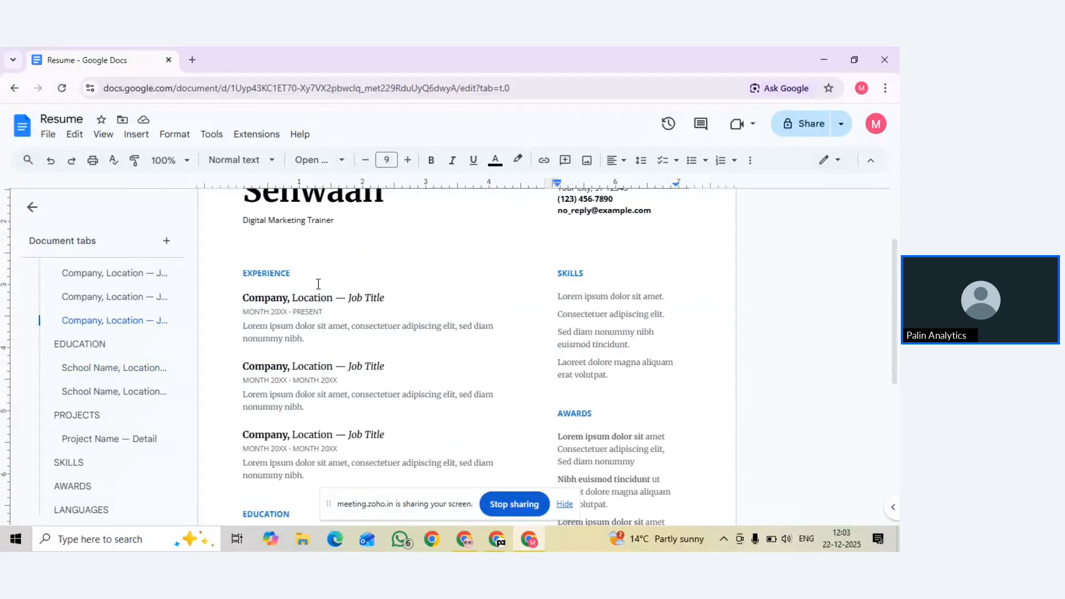
scroll(317, 284, "down", 4)
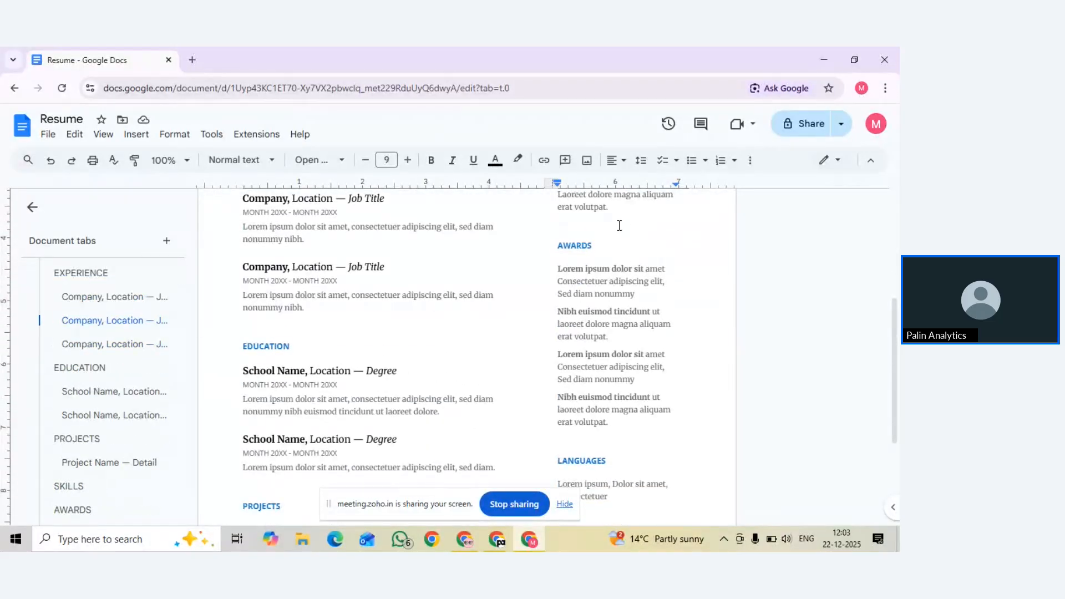
scroll(611, 356, "down", 2)
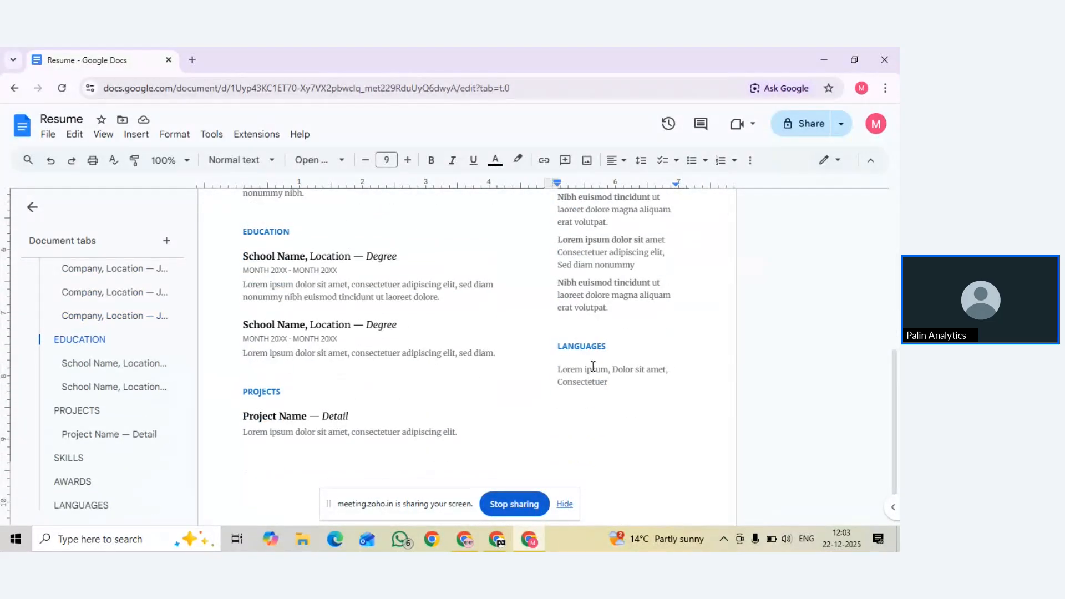
scroll(588, 381, "up", 6)
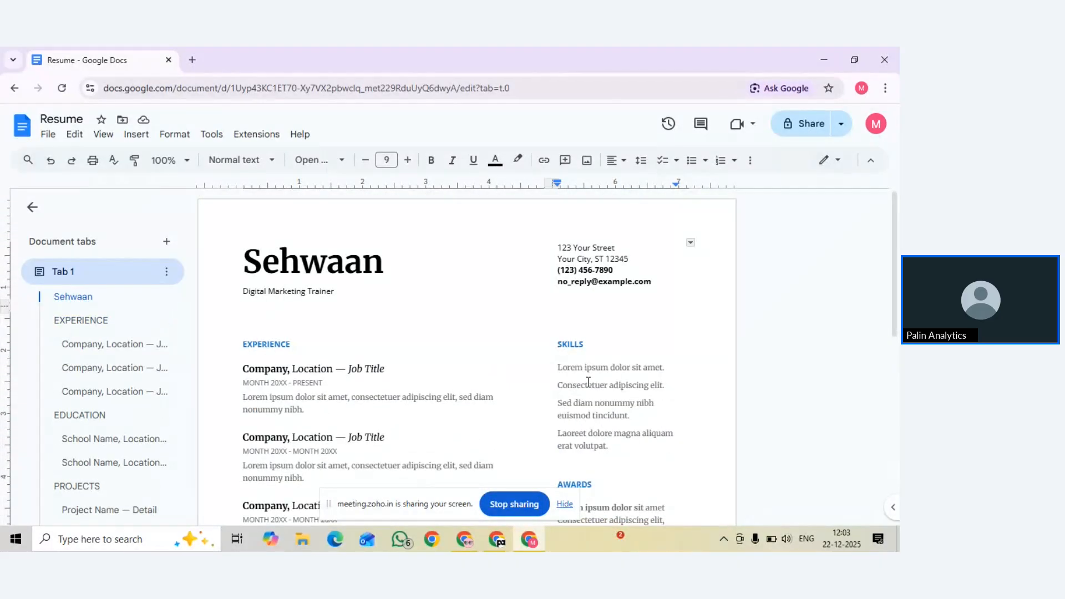
scroll(588, 381, "down", 7)
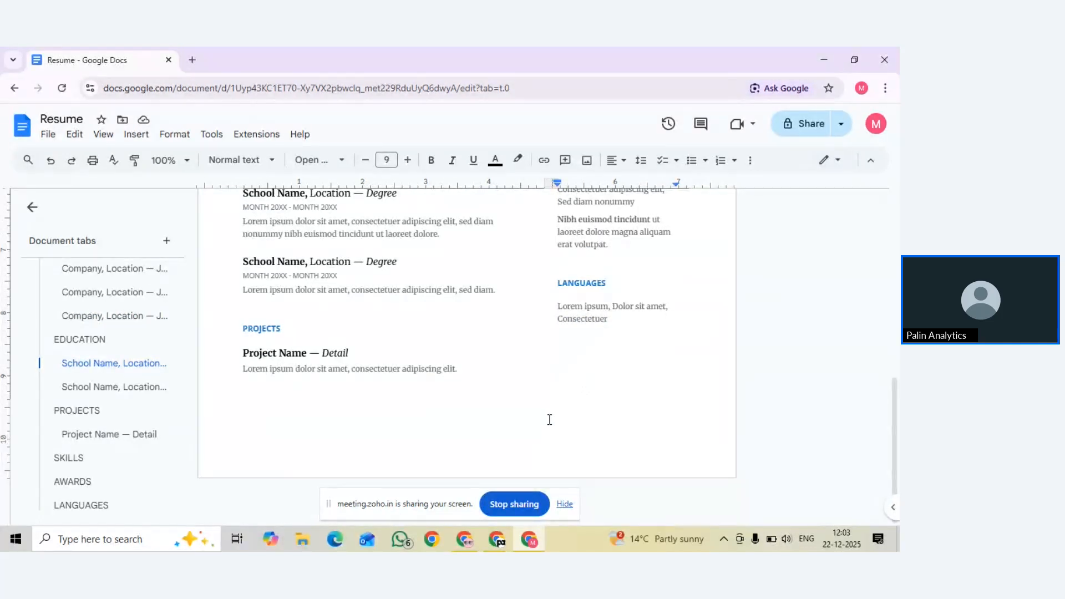
Scroll back up to the top of the resume
mouse_move(497, 540)
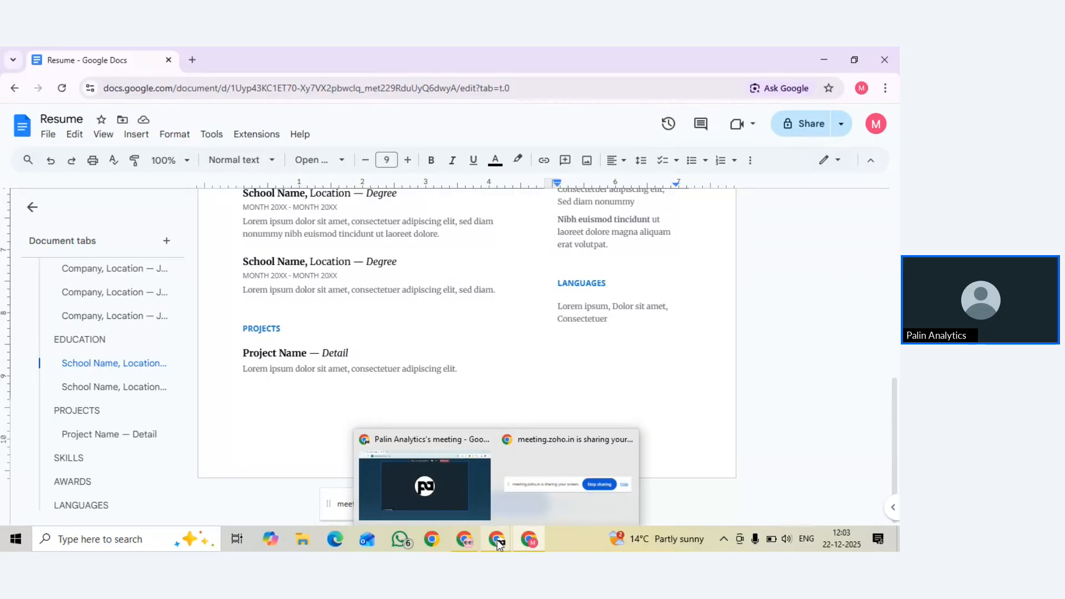
scroll(345, 371, "up", 1)
scroll(345, 371, "up", 8)
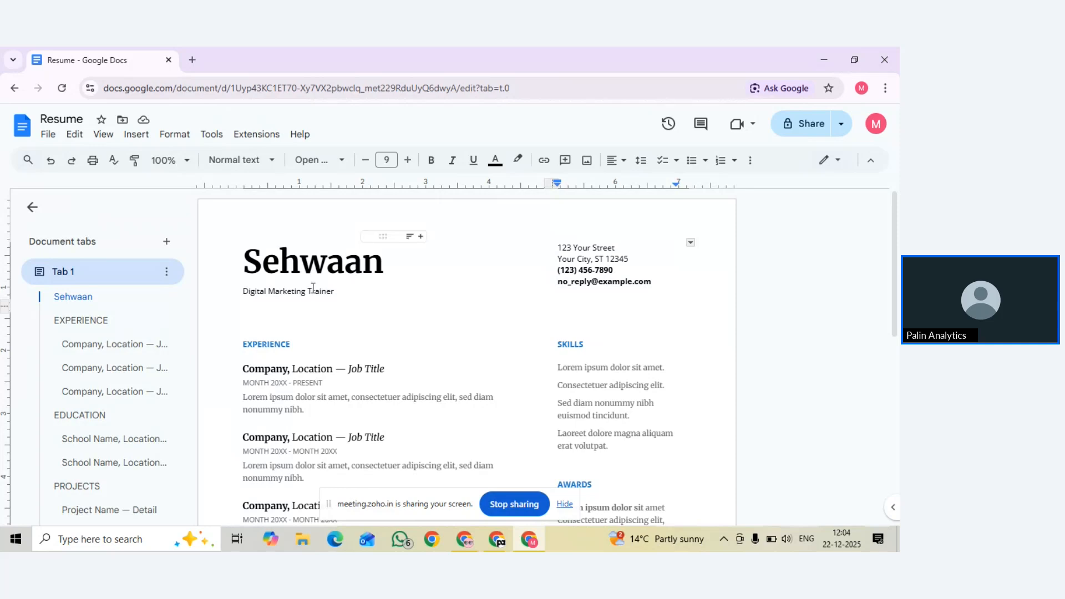
Change the subtitle to 'Digital Marketing Trainarr' and bring up its 'Trainer' spelling suggestion
left_click(331, 291)
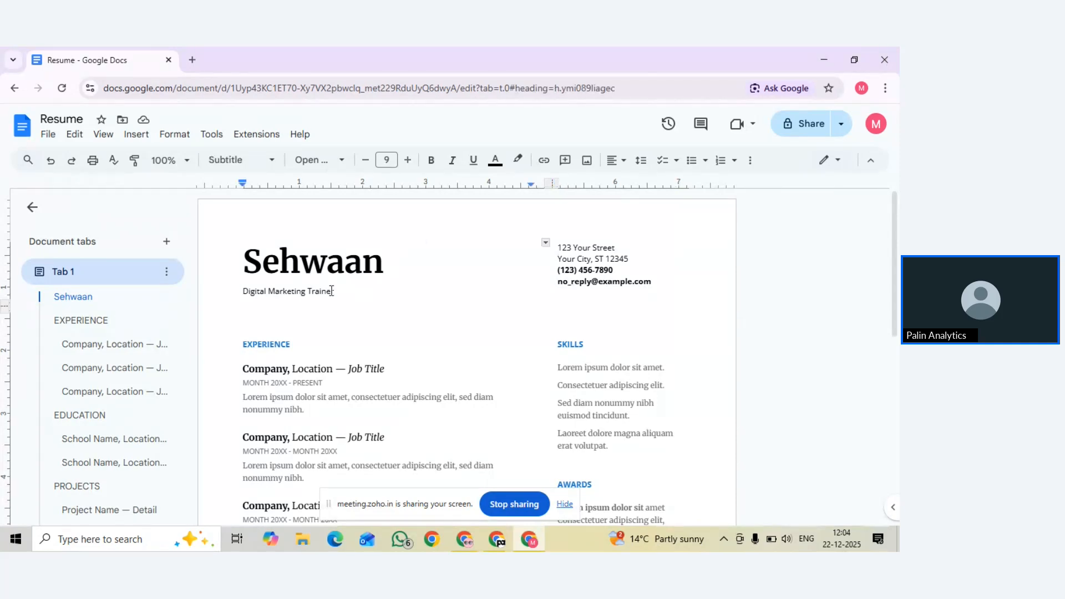
key("BackSpace")
type("a")
triple_click(327, 293)
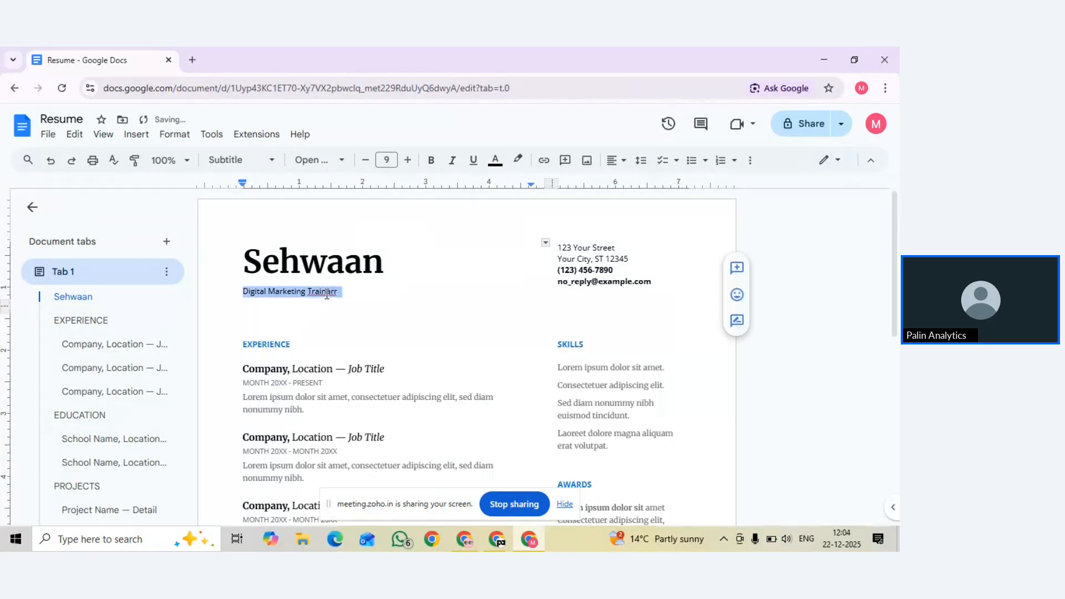
left_click(327, 294)
left_click(341, 291)
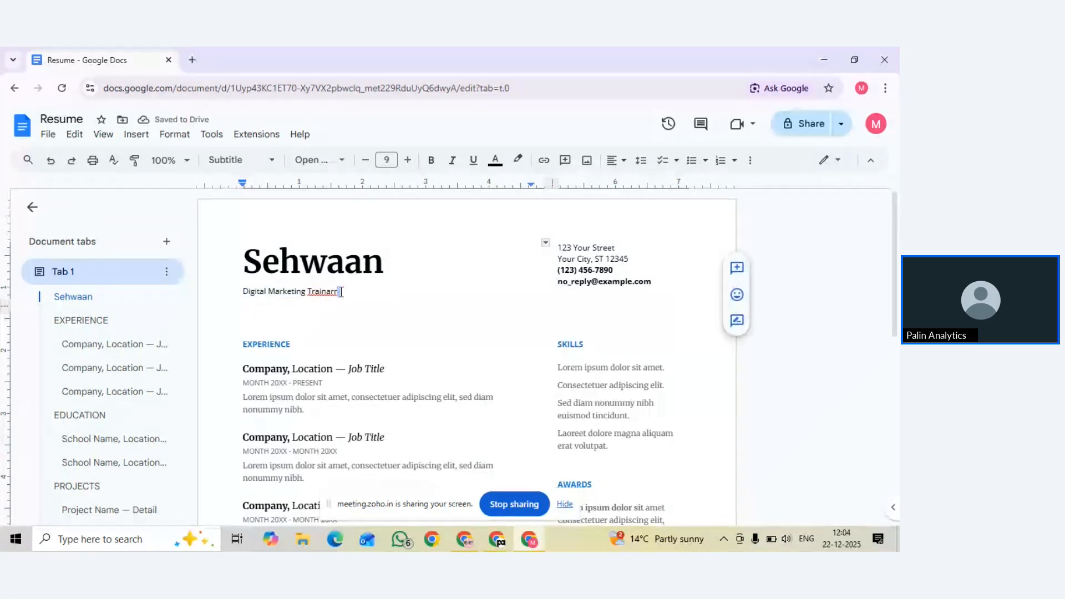
left_click(327, 291)
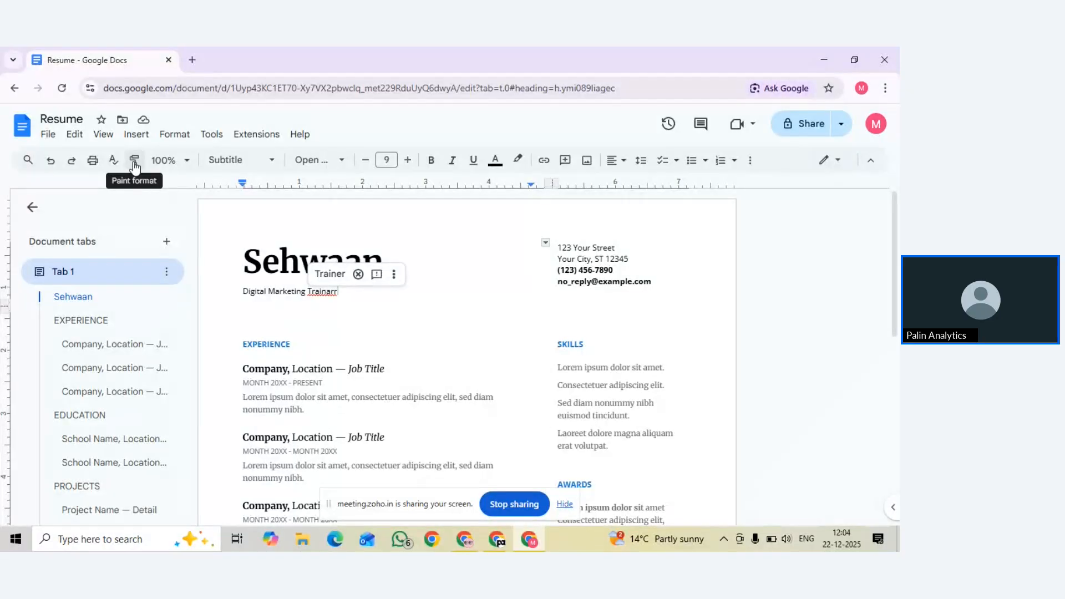
double_click(280, 265)
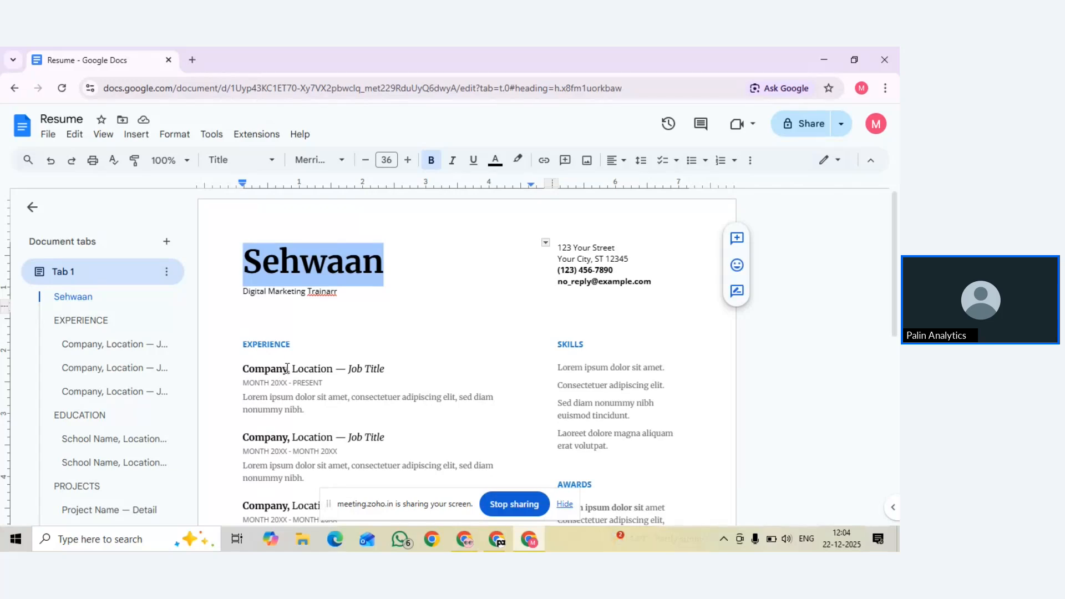
left_click_drag(287, 369, 247, 368)
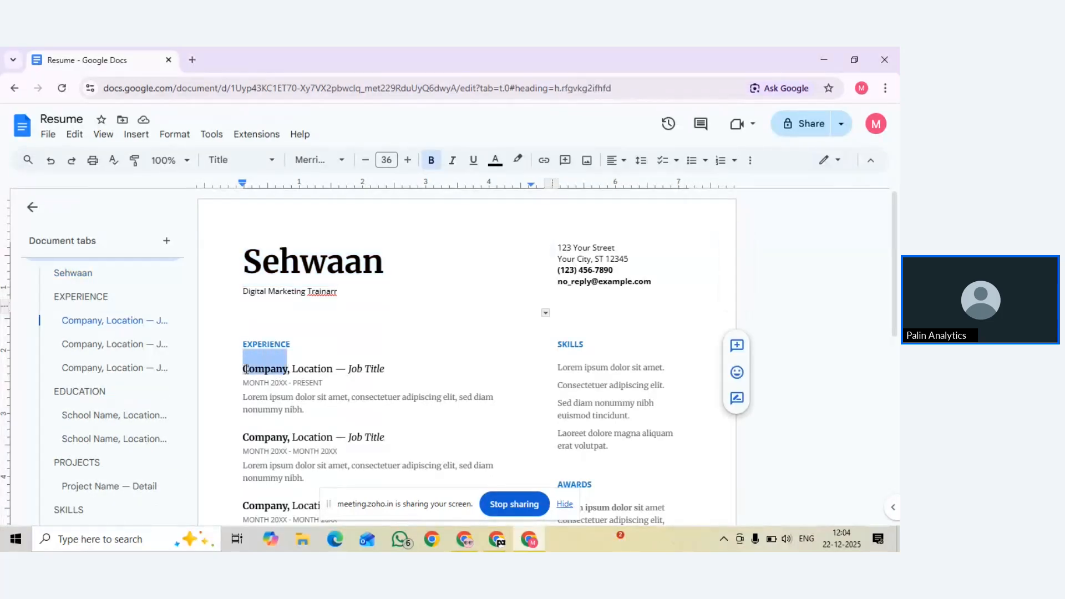
double_click(276, 270)
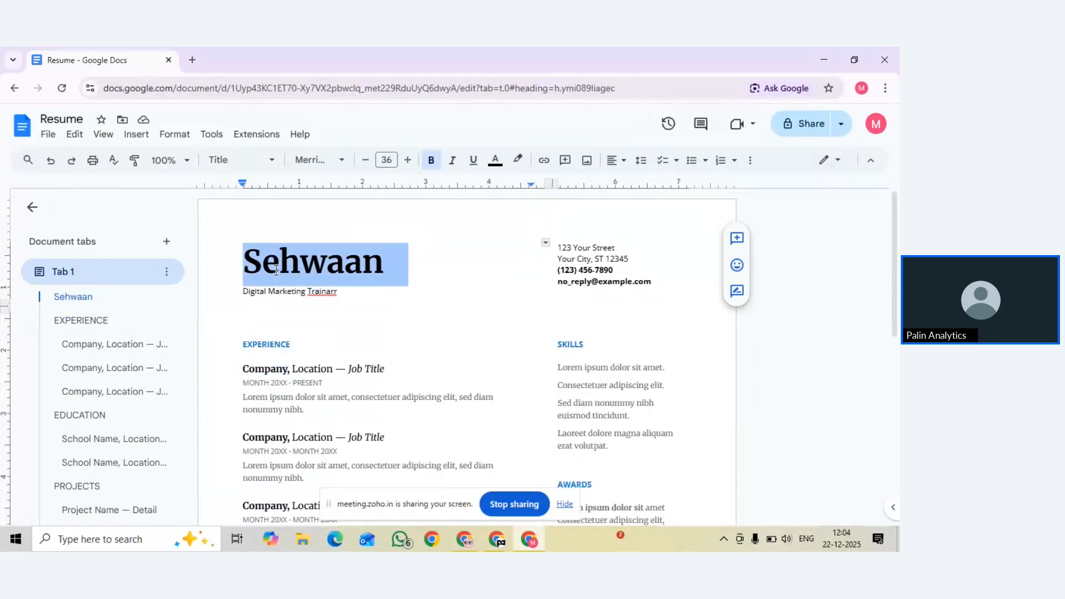
left_click(134, 161)
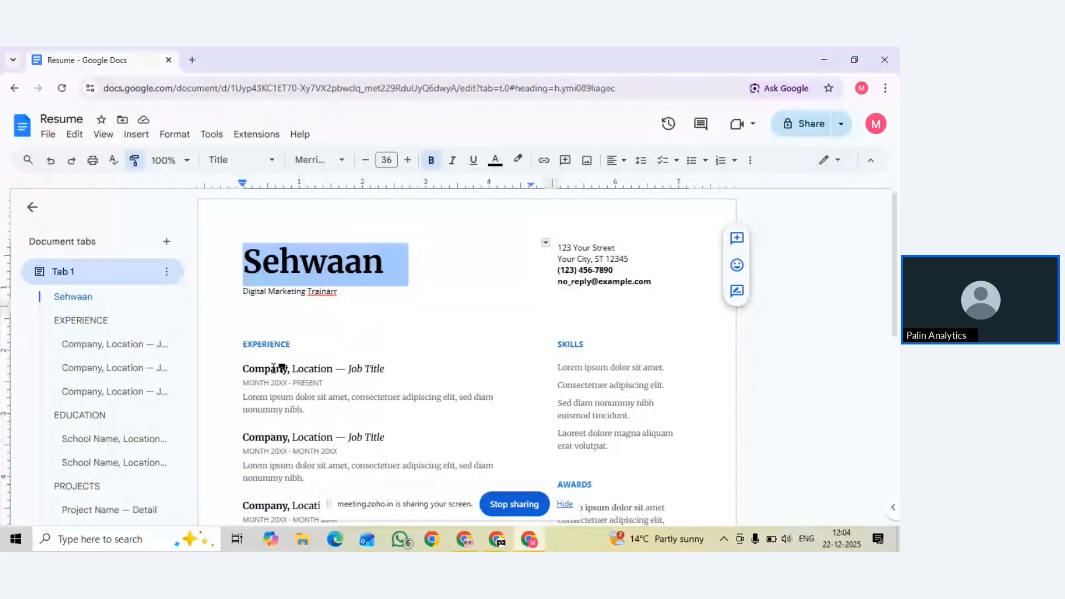
mouse_move(277, 367)
left_mouse_down()
mouse_move(287, 367)
mouse_move(244, 368)
left_mouse_up()
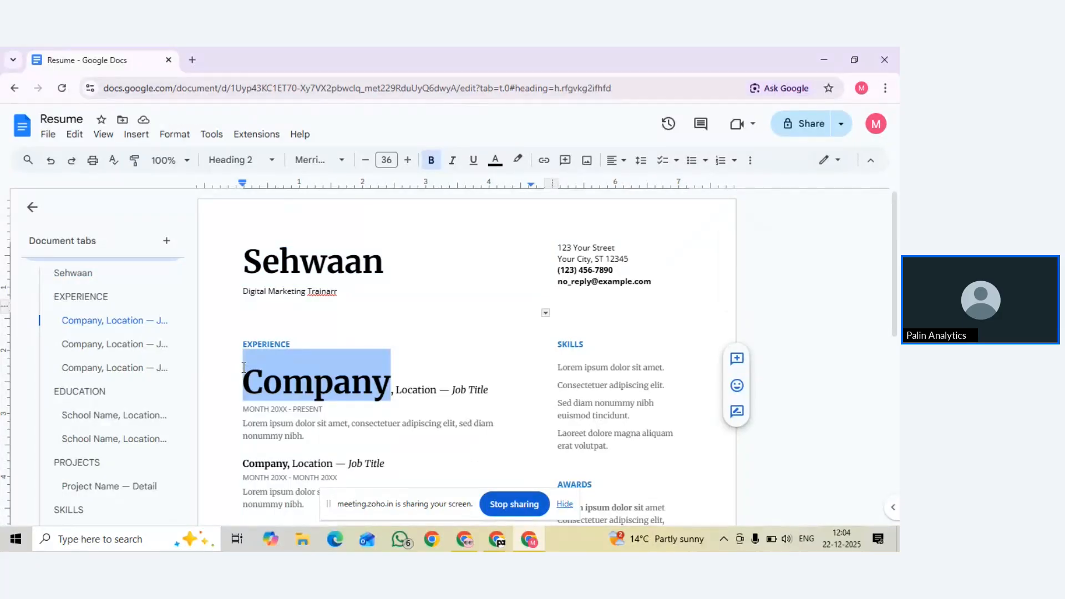
key("ctrl+z")
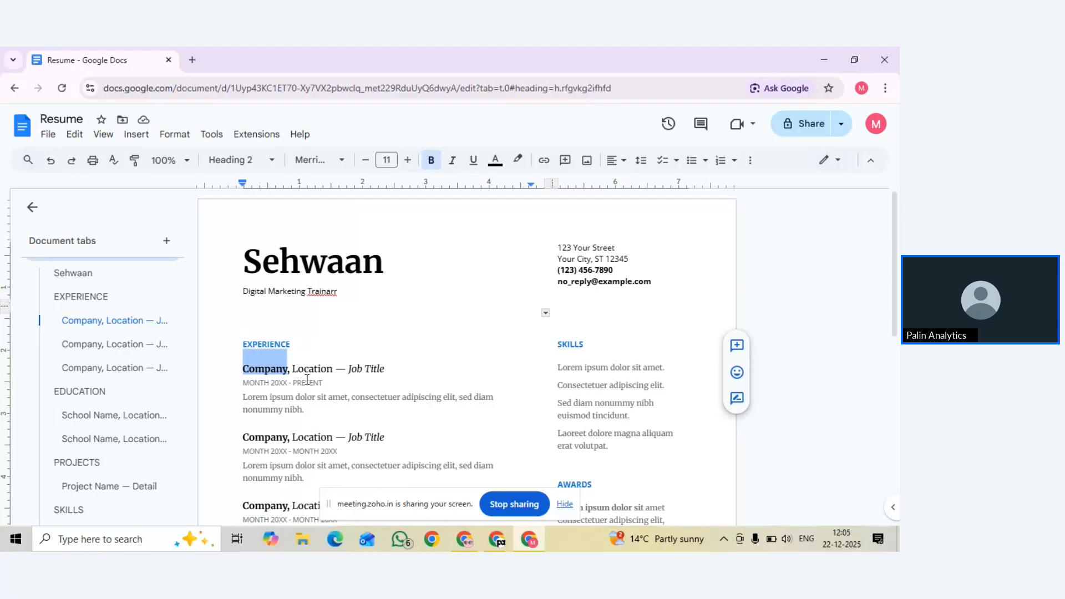
left_click(329, 274)
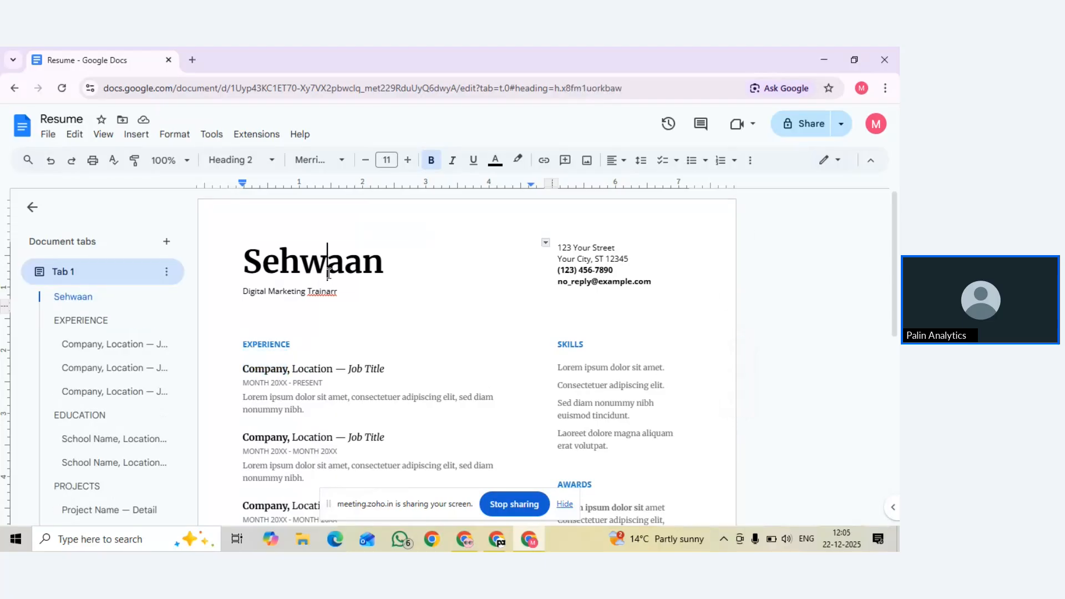
double_click(329, 274)
left_click(134, 160)
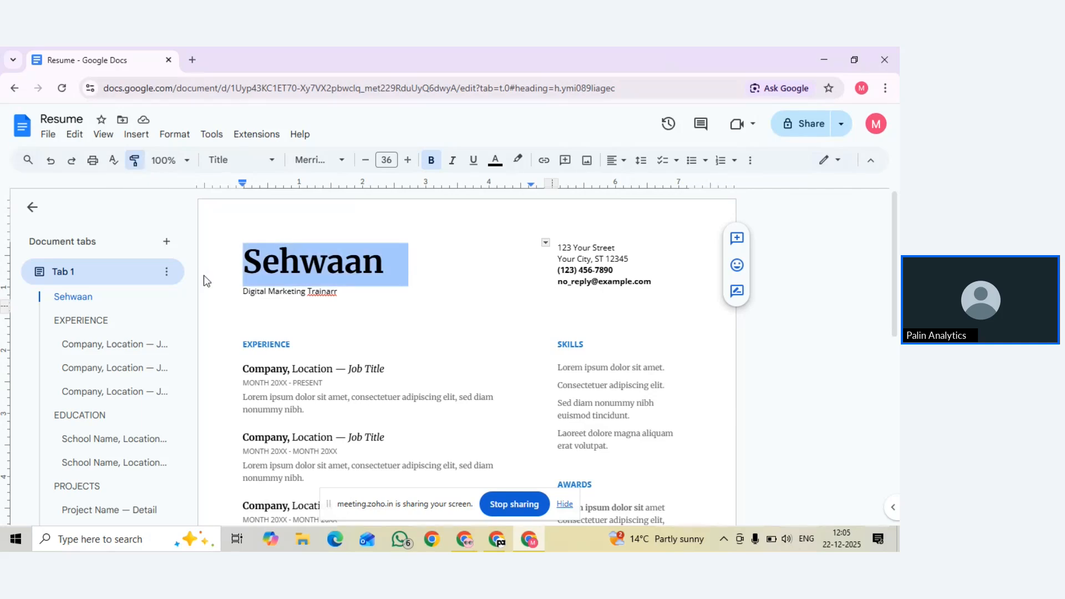
left_click_drag(292, 369, 242, 368)
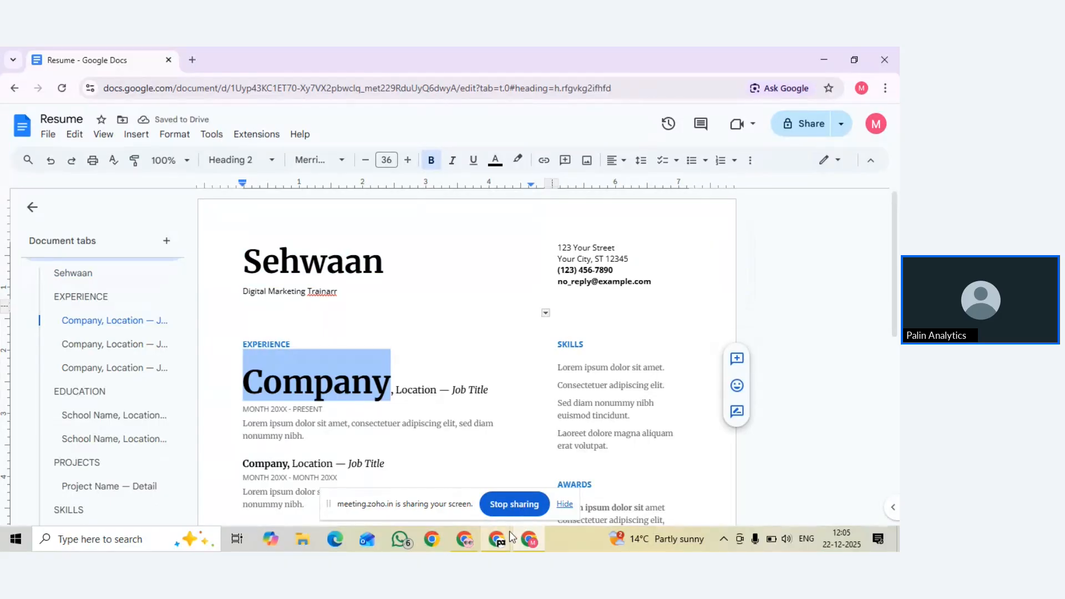
mouse_move(509, 531)
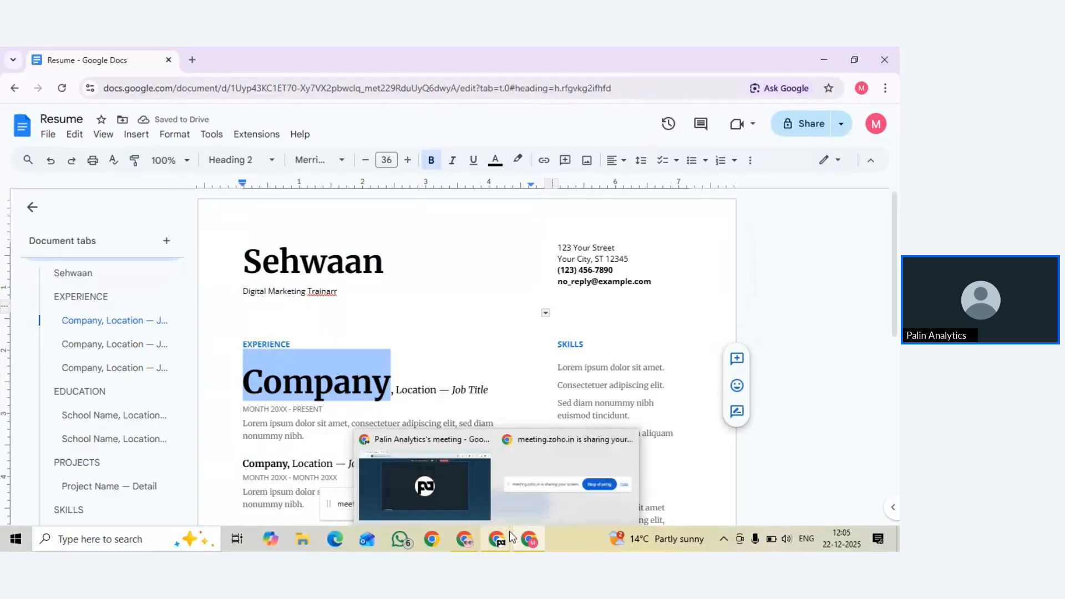
left_click(456, 508)
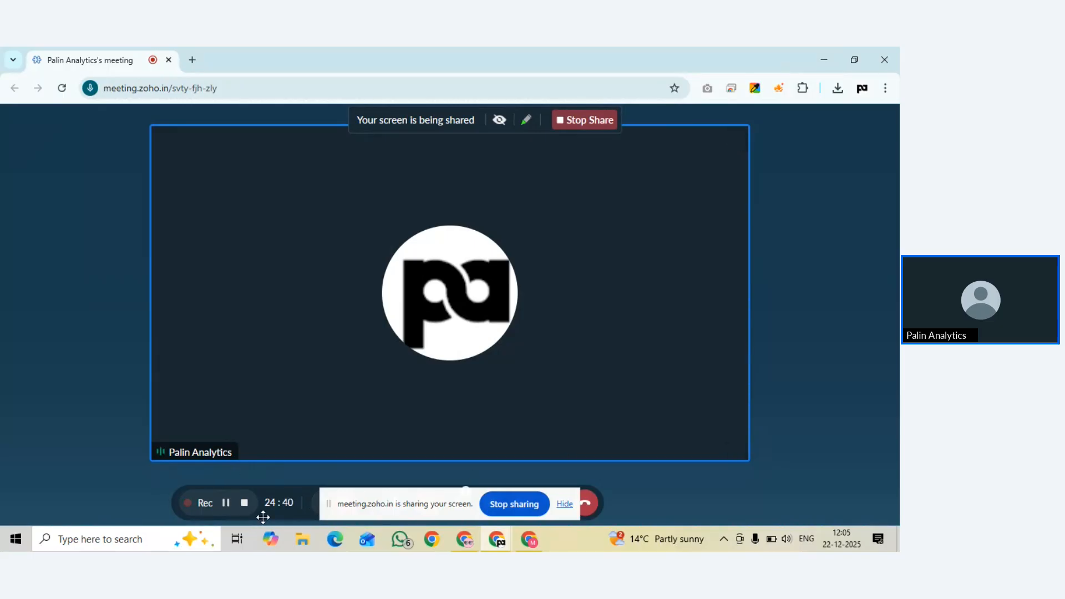
left_click(540, 535)
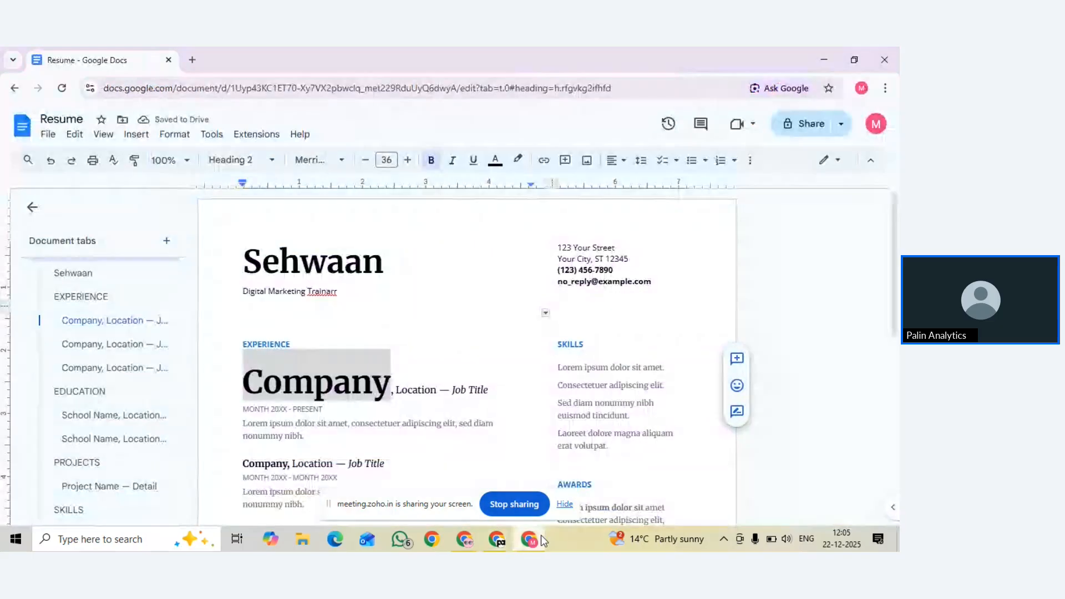
double_click(367, 390)
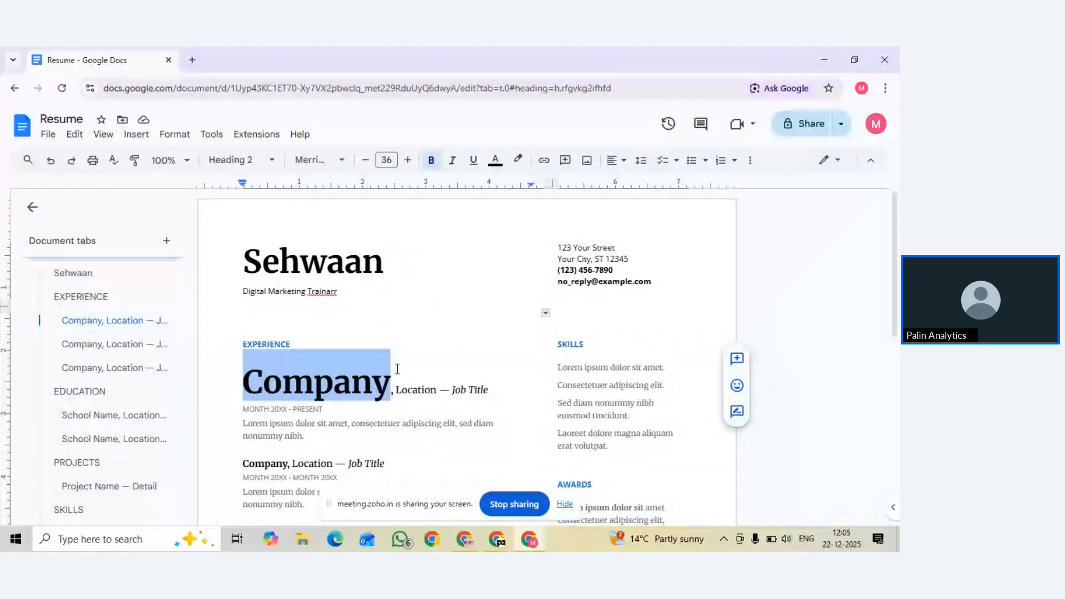
key("ctrl+z")
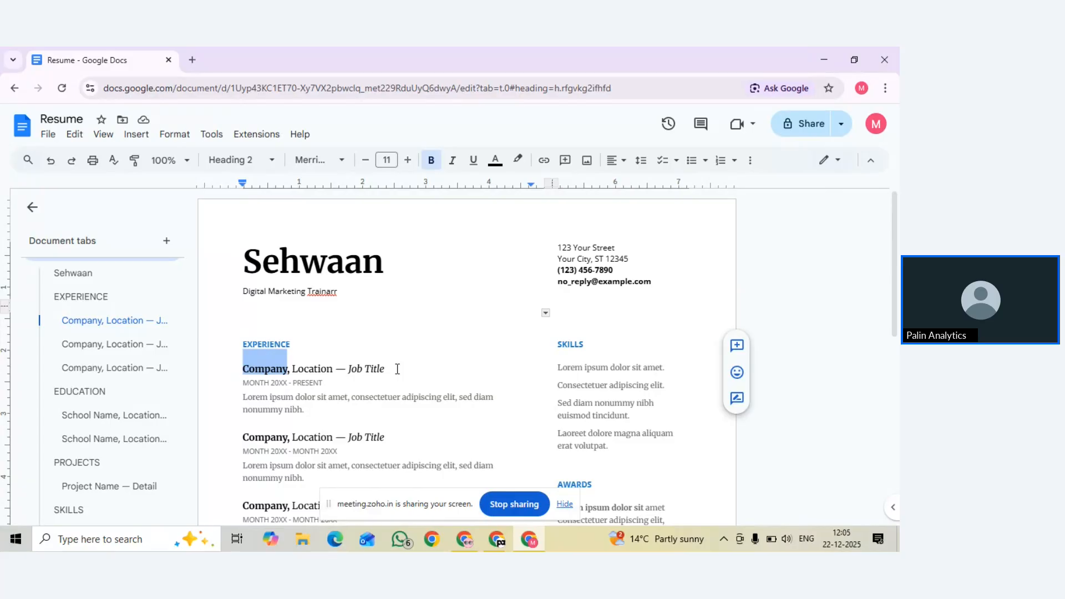
Try 50%, 75% and 100% document zoom, settle on 125%, then reduce Chrome zoom to 90%
left_click(350, 369)
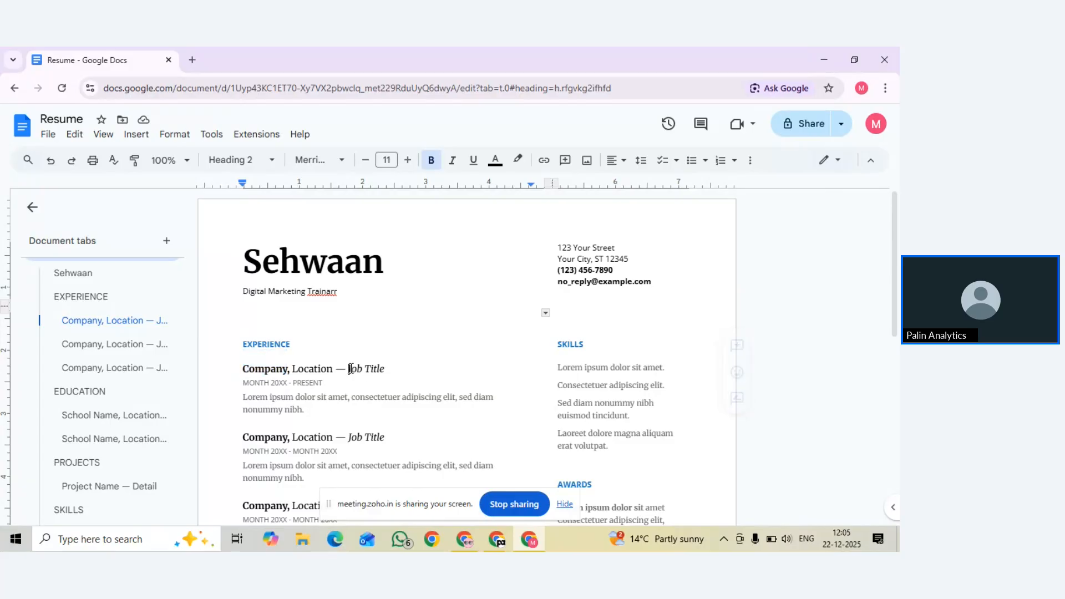
left_click(175, 160)
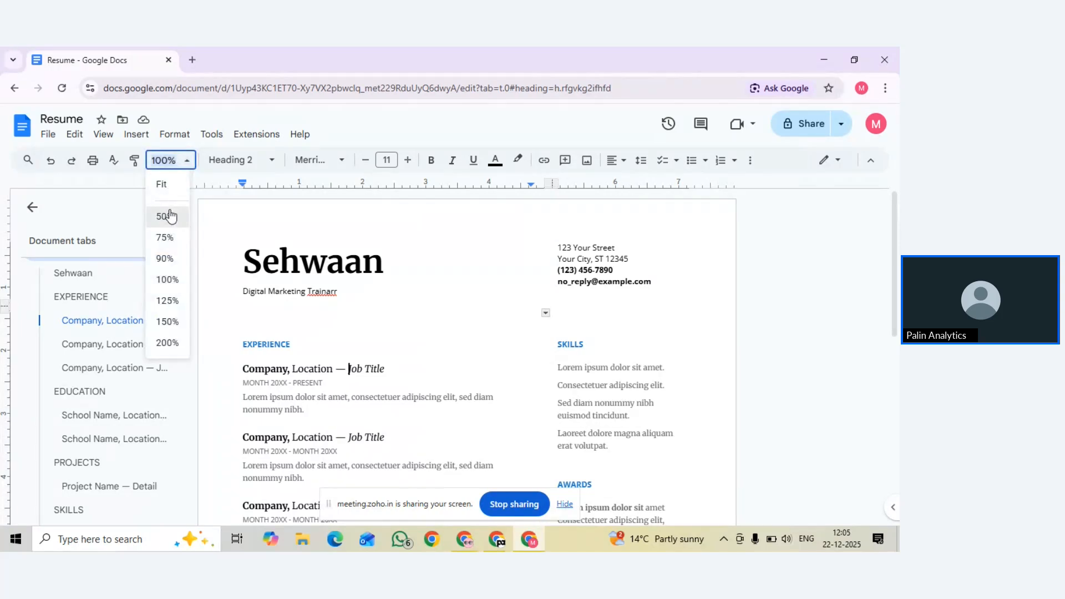
left_click(168, 216)
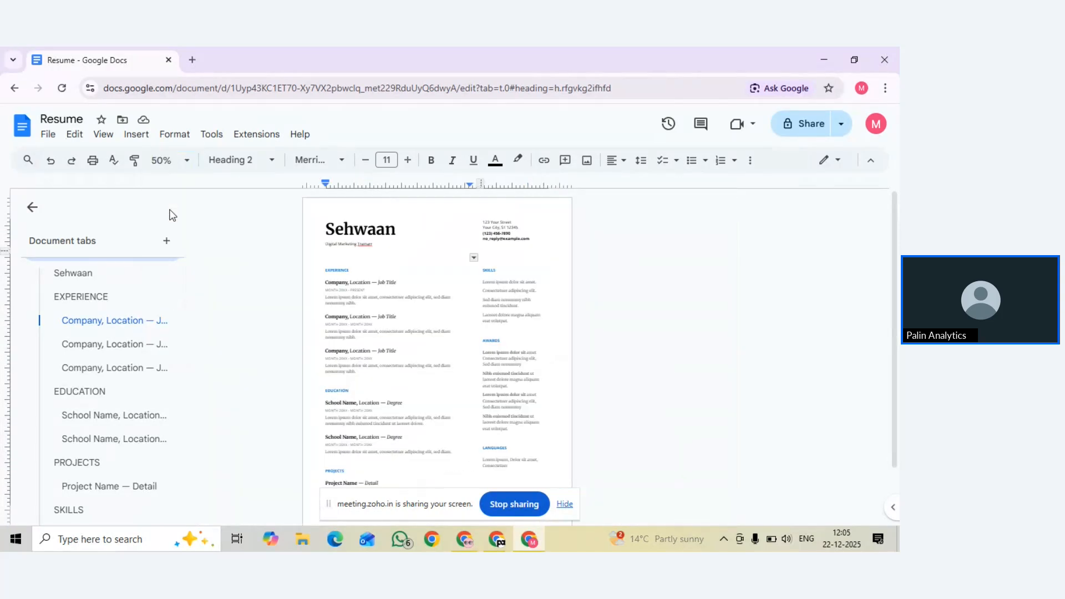
left_click(168, 160)
left_click(173, 237)
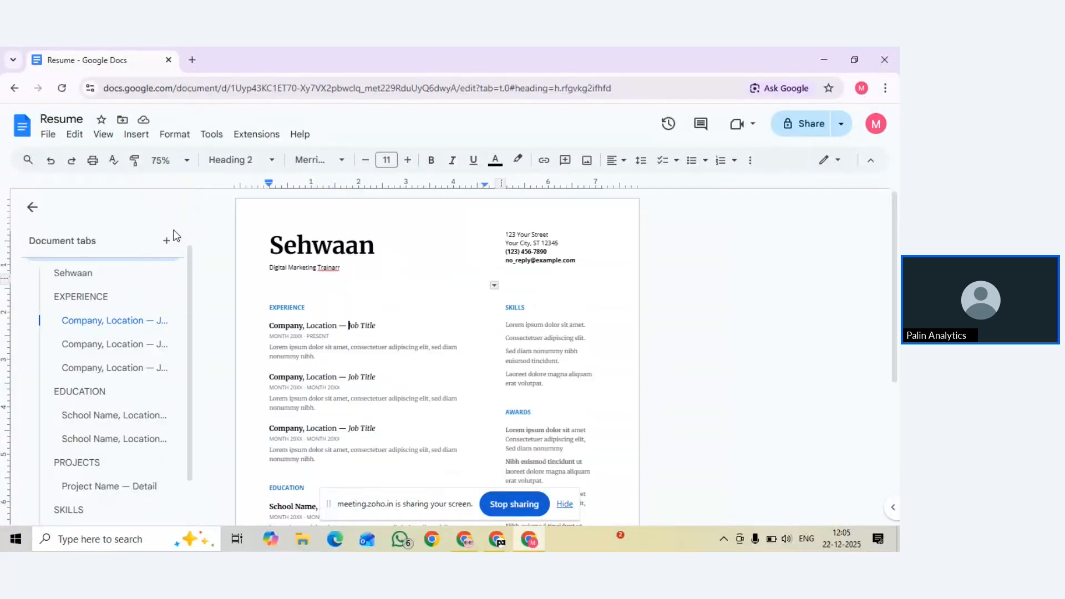
left_click(178, 160)
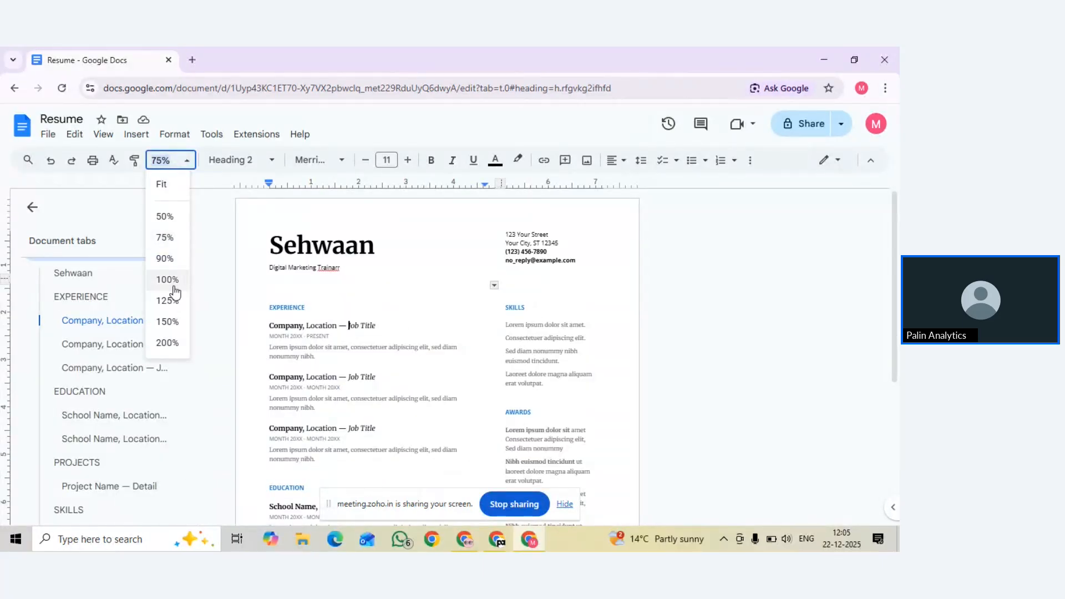
left_click(172, 280)
left_click(175, 161)
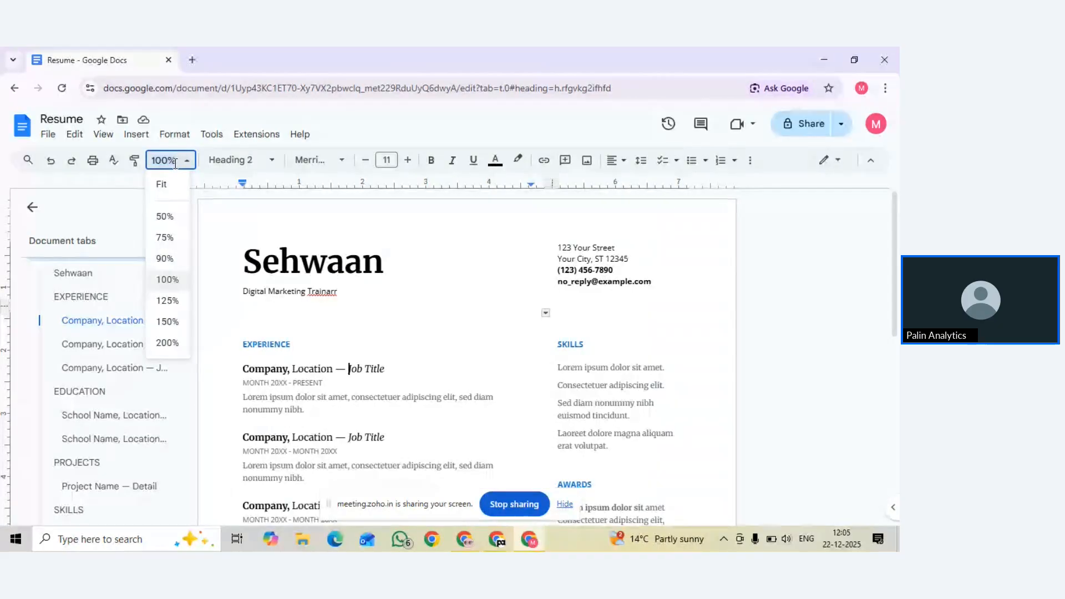
left_click(173, 302)
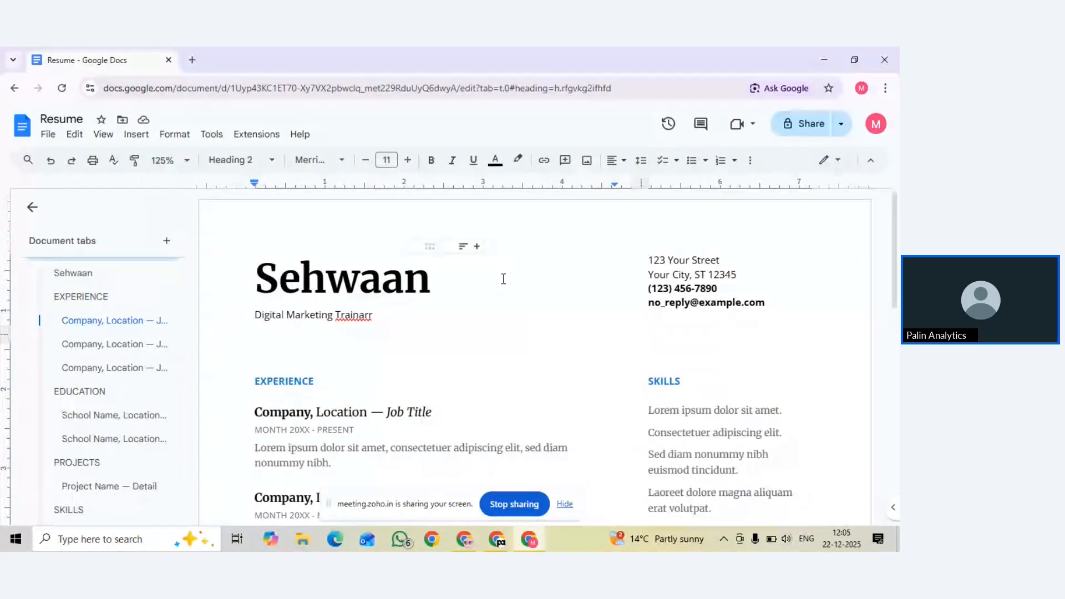
key("ctrl+minus")
key("ctrl+minus")
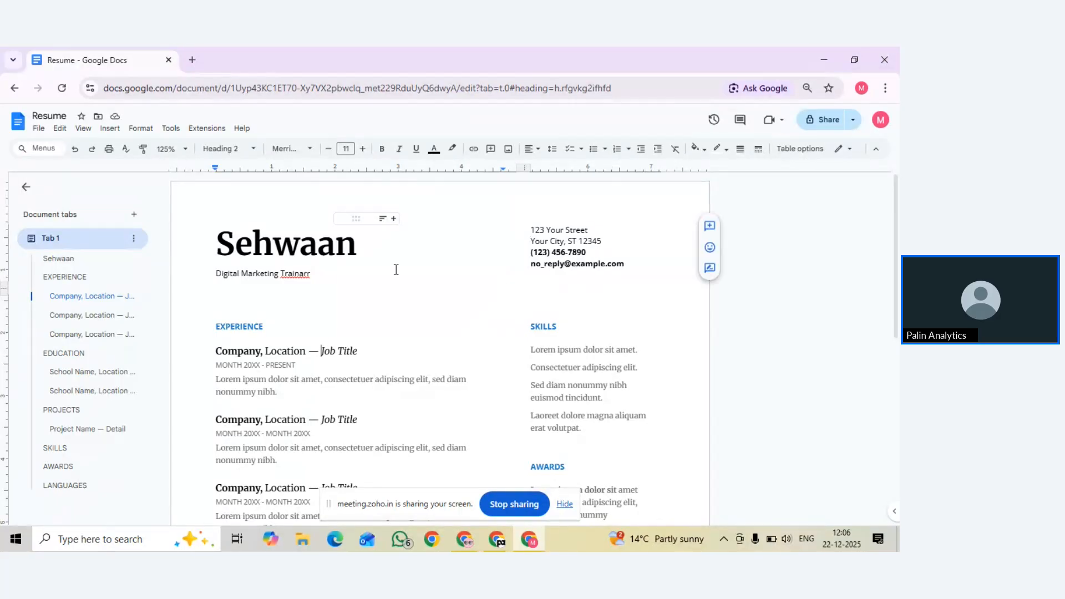
key("ctrl+minus")
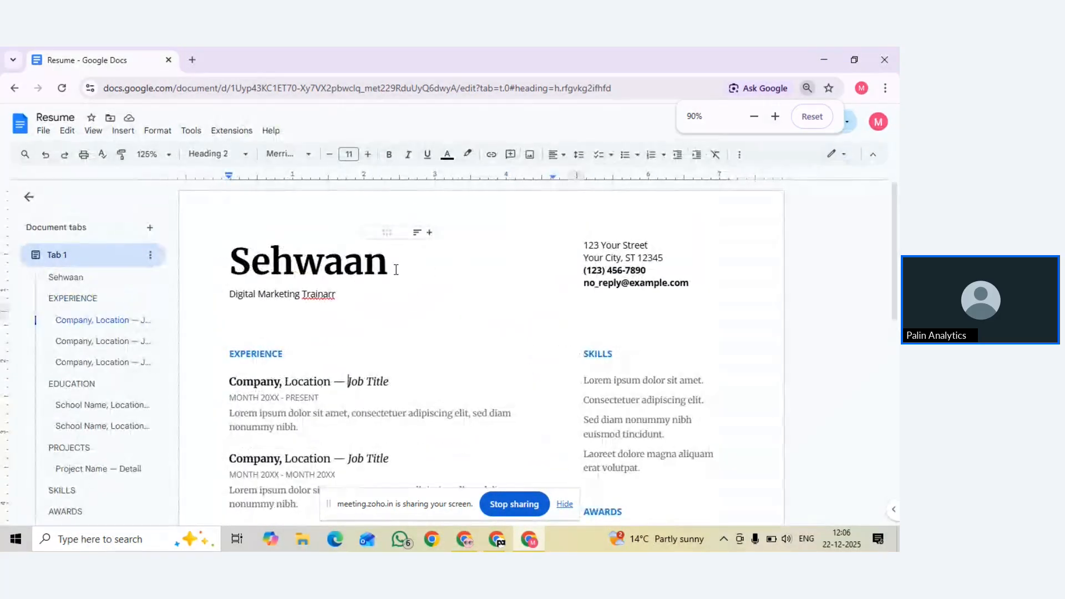
key("ctrl+plus")
key("ctrl+minus")
key("ctrl+minus")
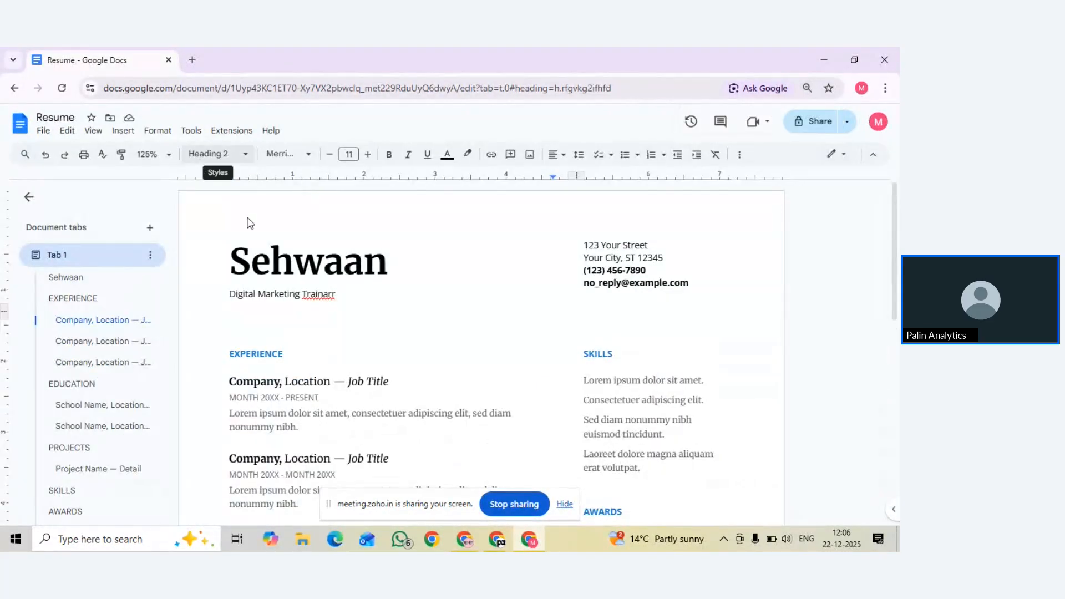
left_click(301, 272)
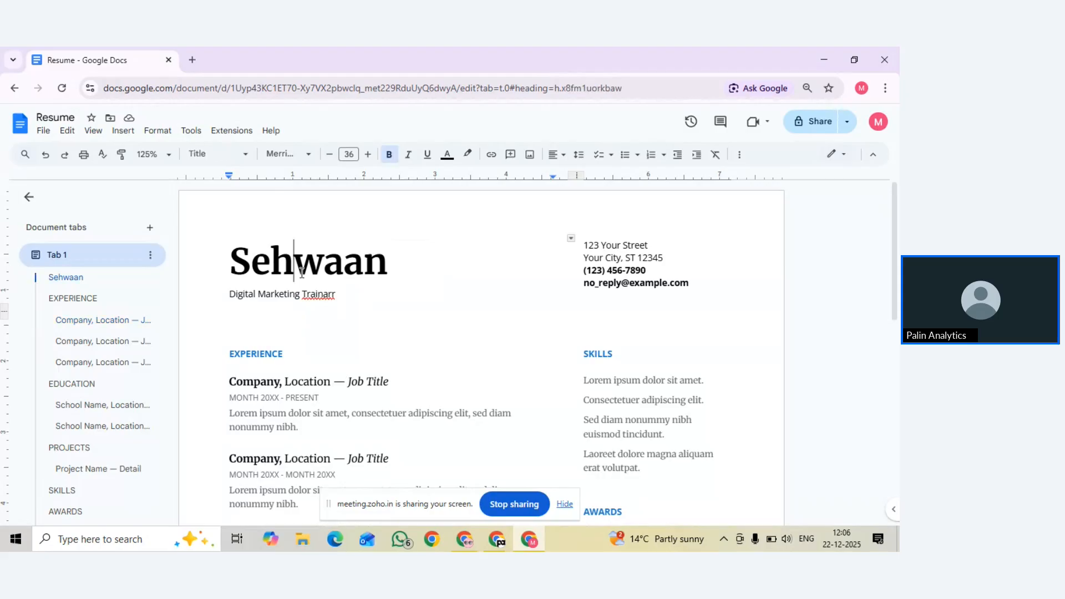
left_click(211, 156)
mouse_move(221, 218)
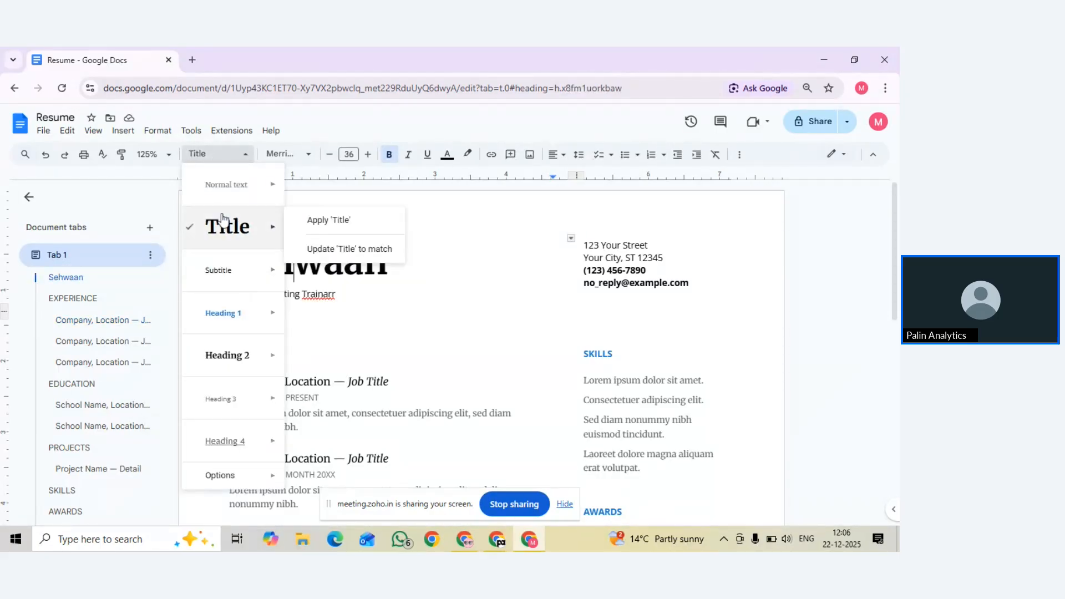
left_click(458, 263)
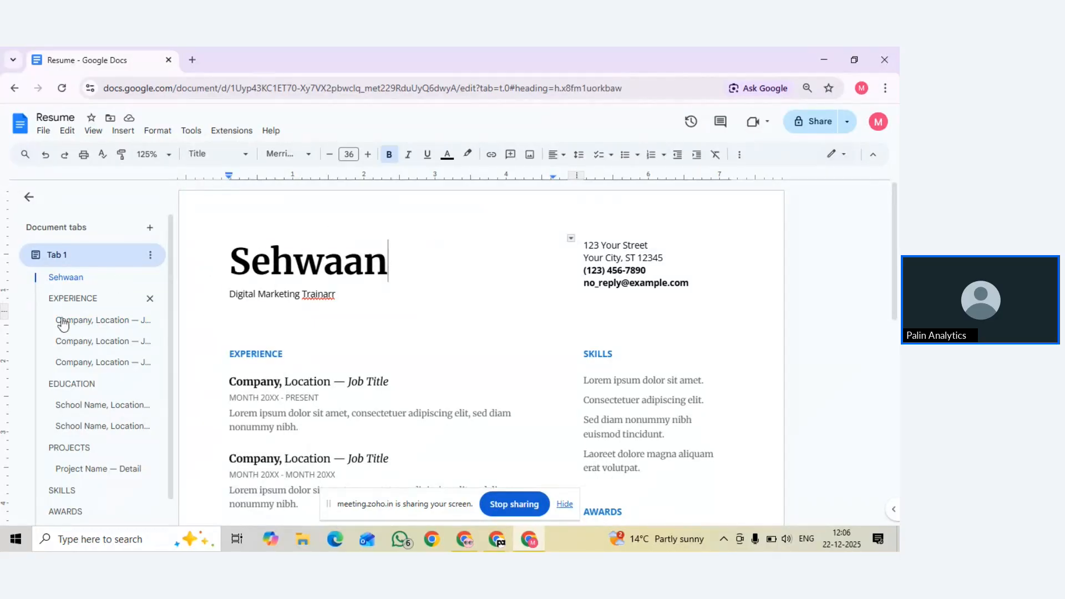
scroll(66, 331, "down", 1)
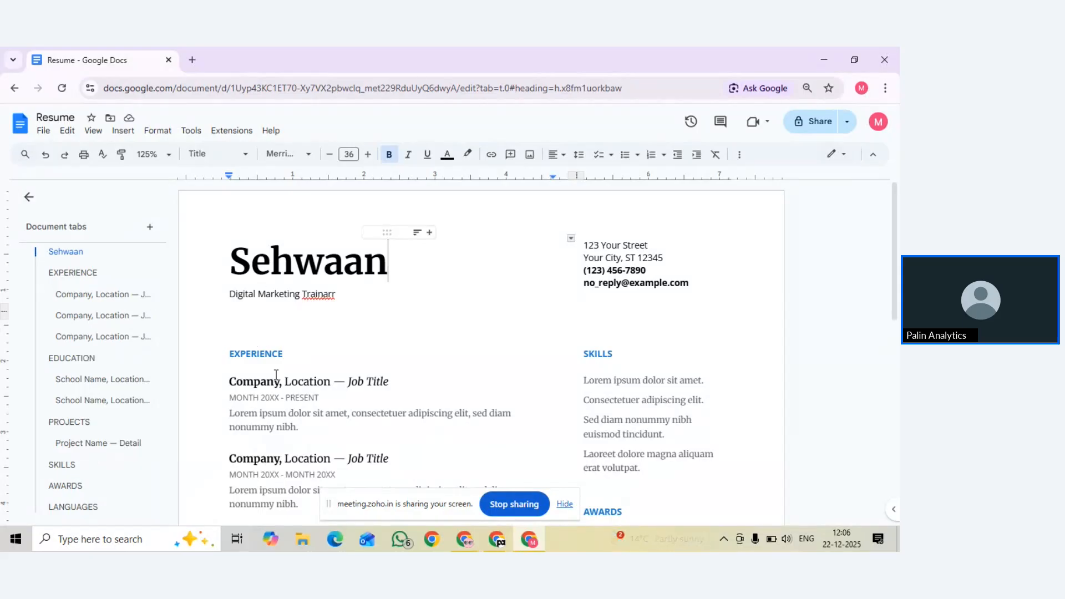
double_click(308, 261)
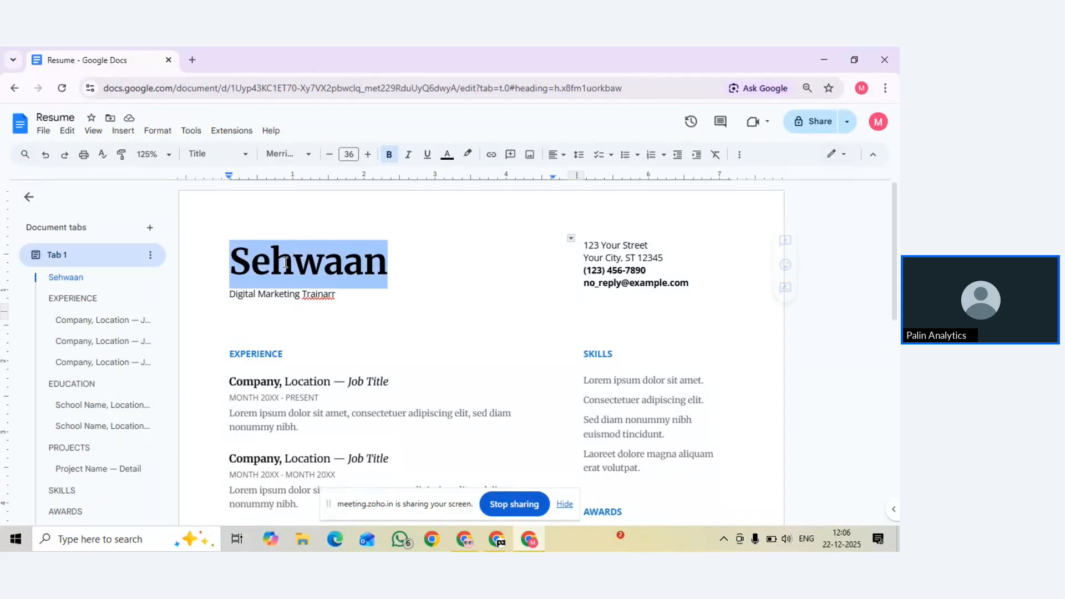
left_click(191, 157)
mouse_move(245, 324)
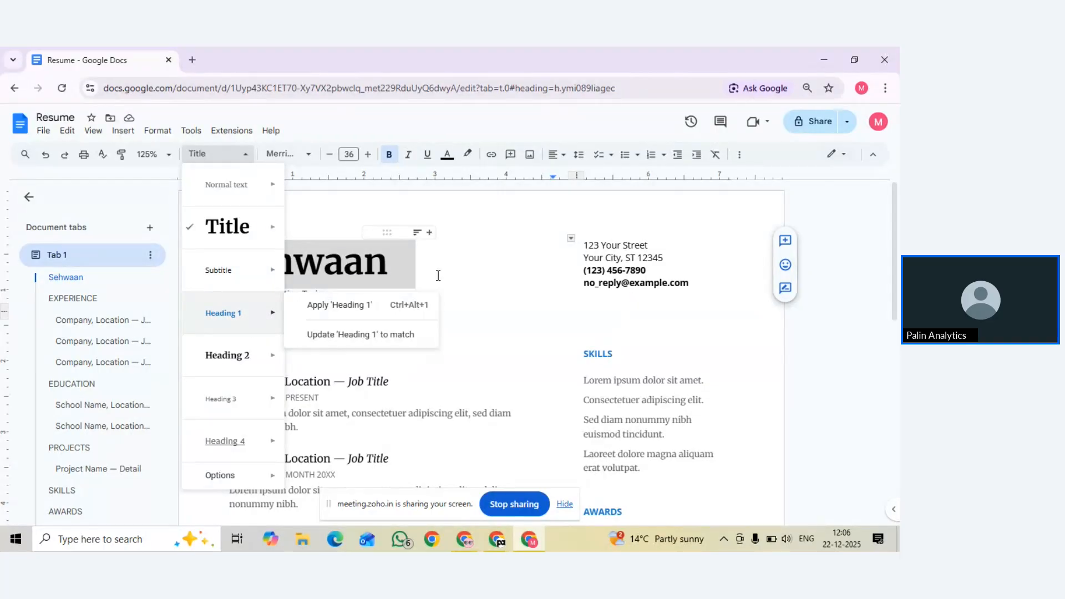
left_click(438, 275)
left_click(281, 353)
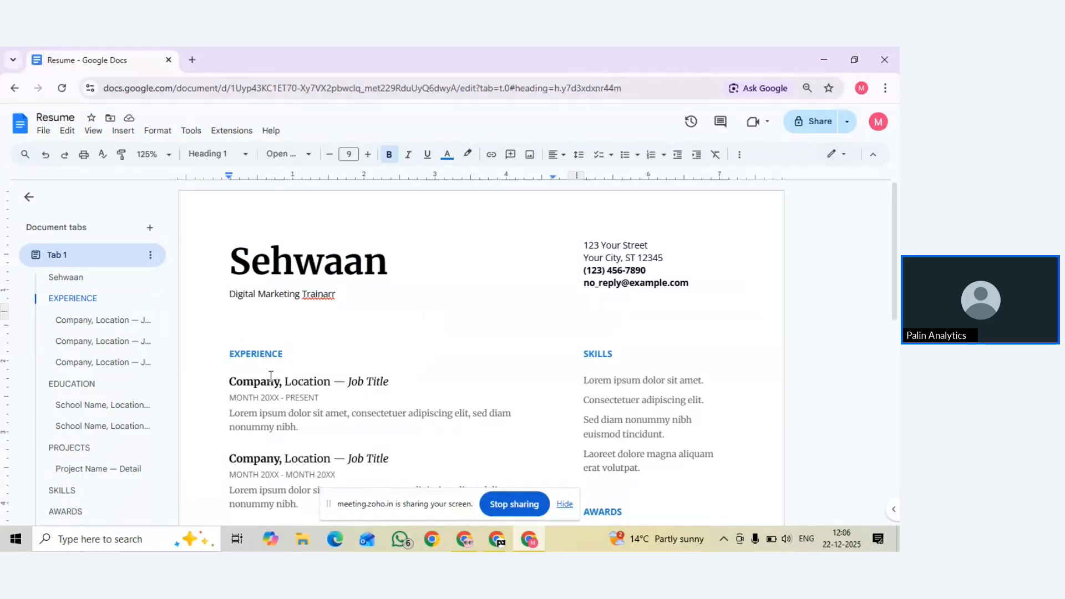
left_click(270, 380)
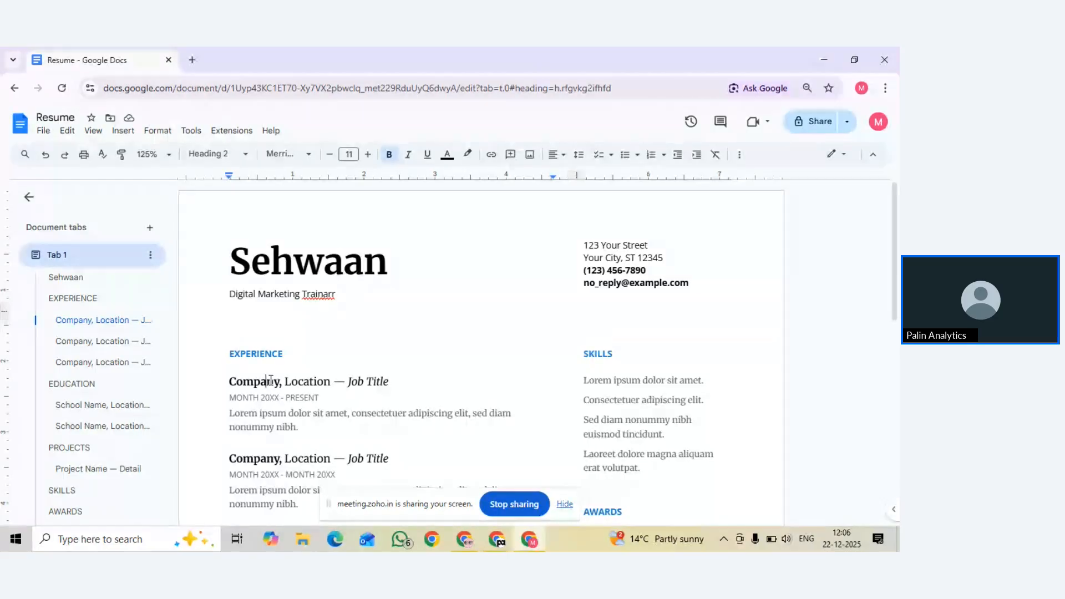
scroll(275, 377, "down", 2)
left_click(286, 362)
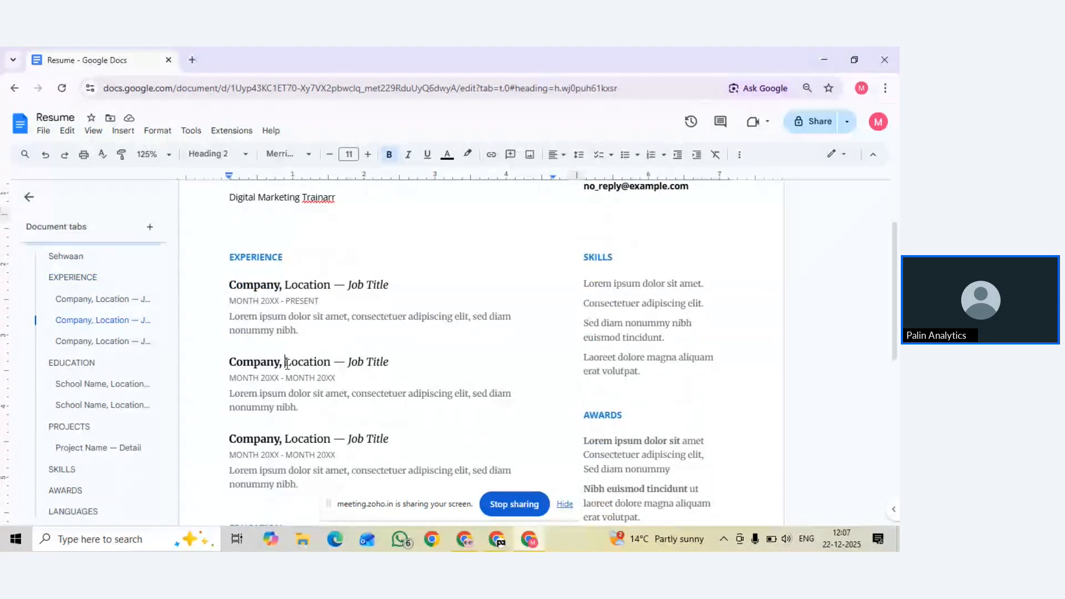
left_click(262, 438)
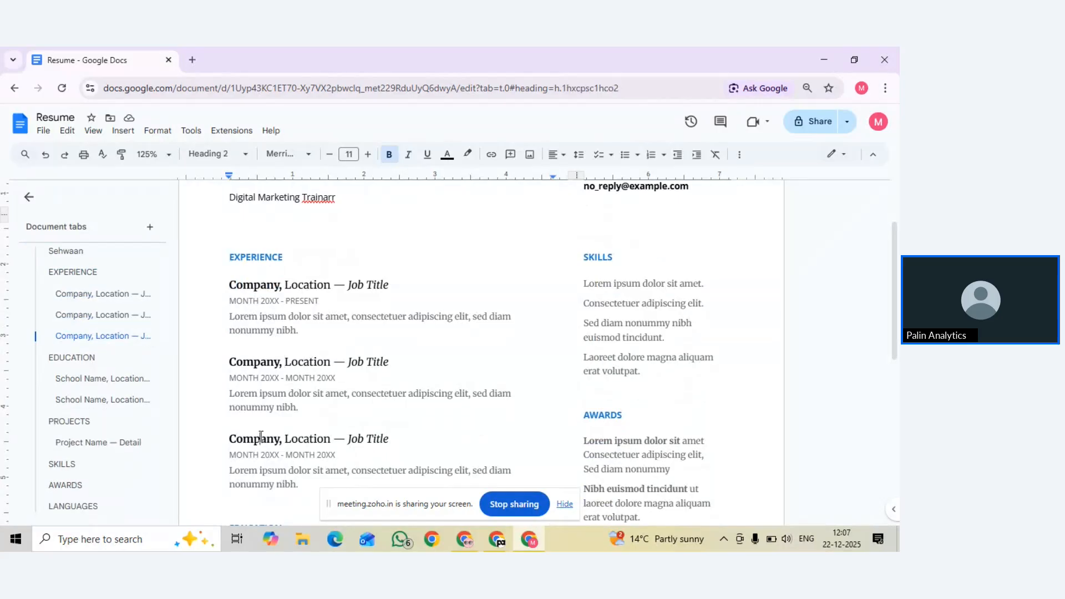
left_click(282, 361)
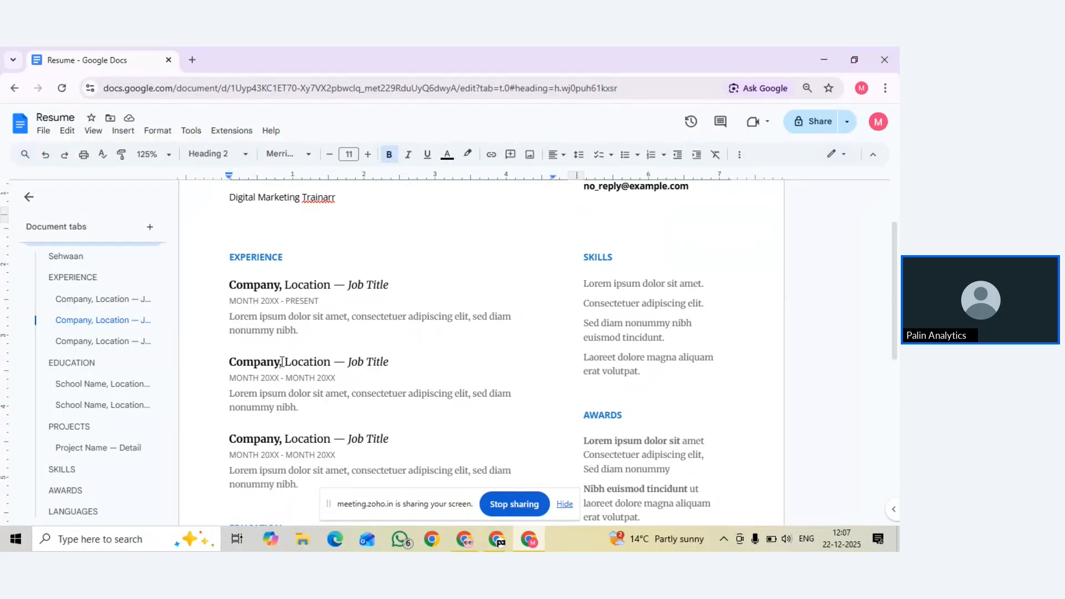
scroll(300, 369, "down", 1)
left_click(314, 373)
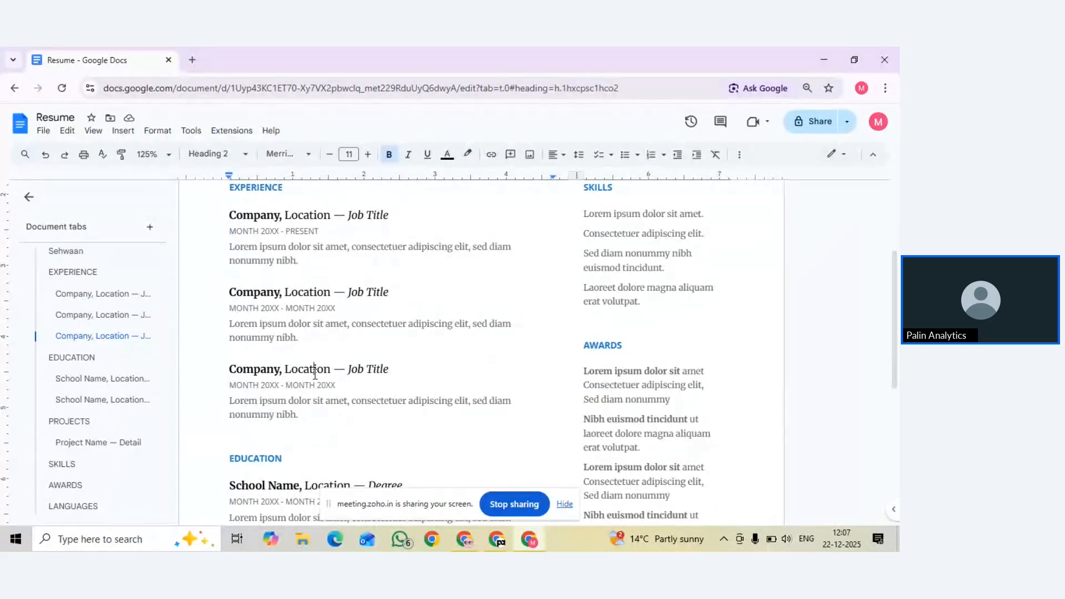
left_click(290, 389)
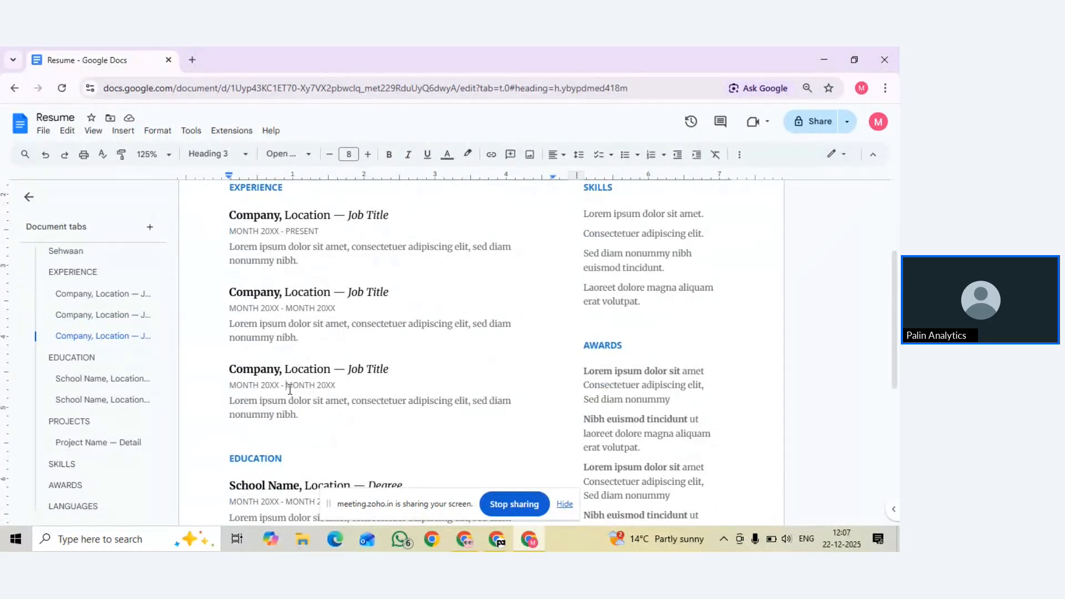
scroll(341, 355, "up", 1)
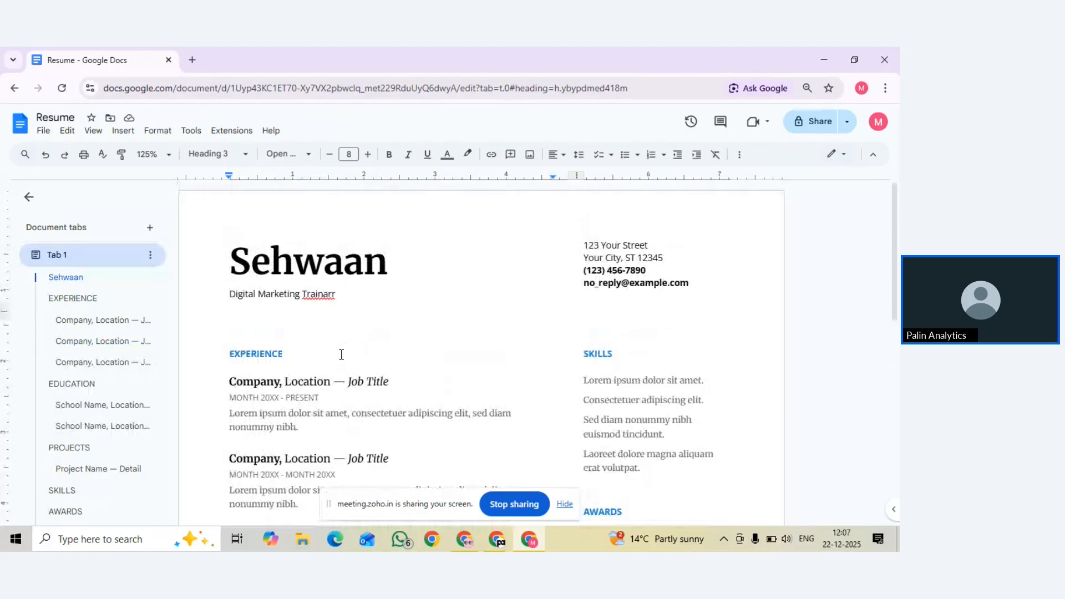
left_click(262, 356)
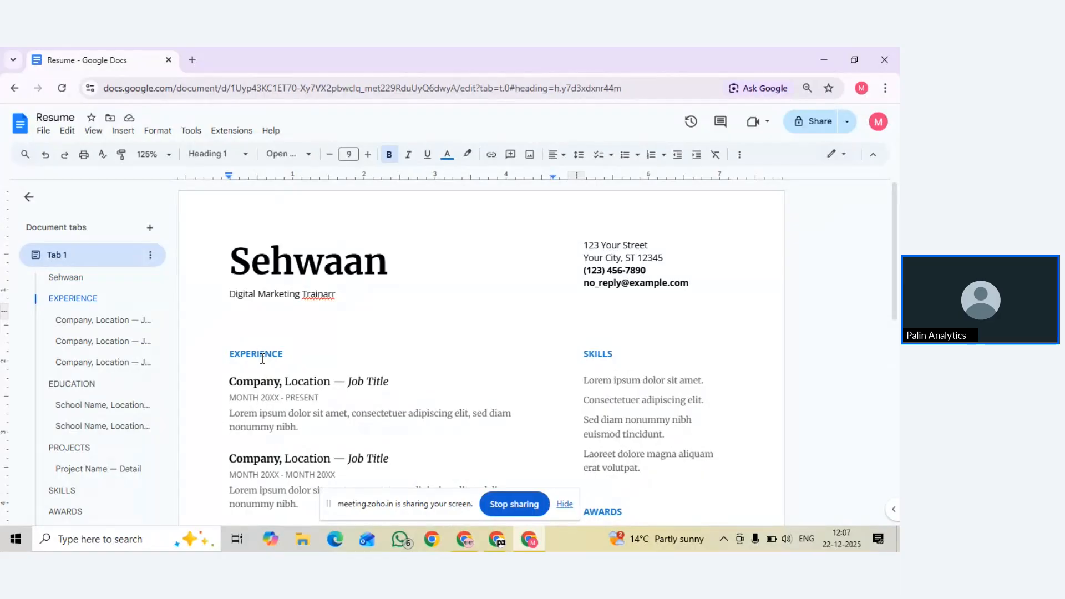
left_click(279, 385)
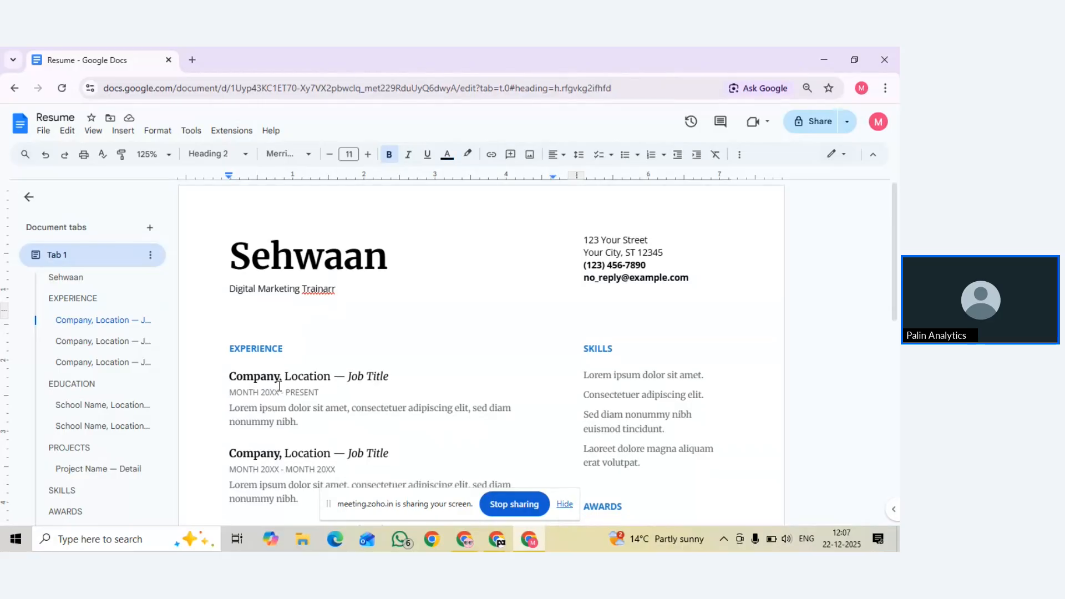
scroll(279, 385, "down", 2)
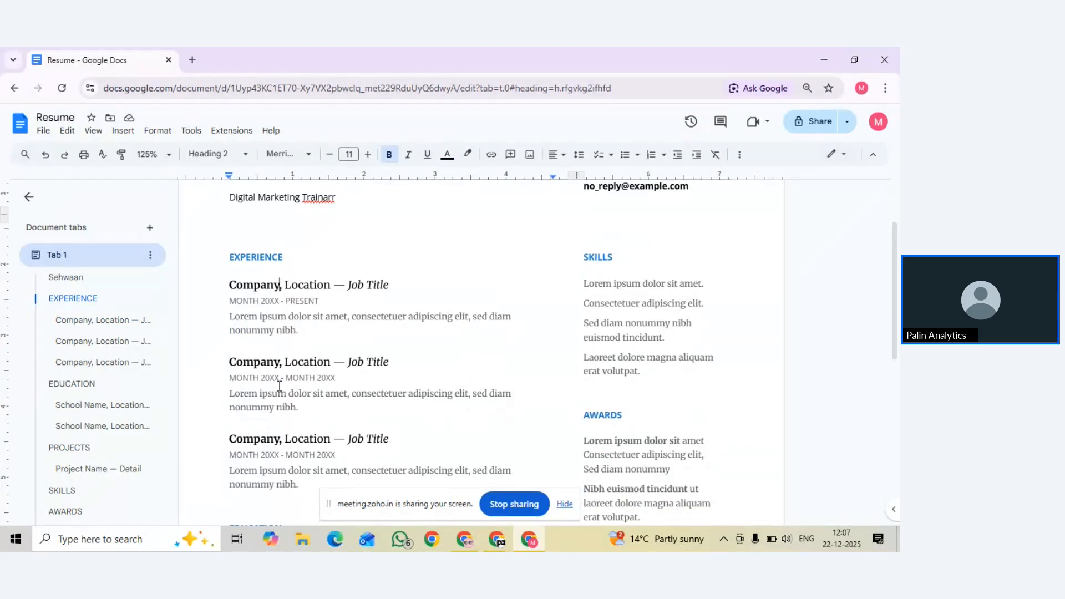
left_click(259, 261)
scroll(317, 314, "down", 3)
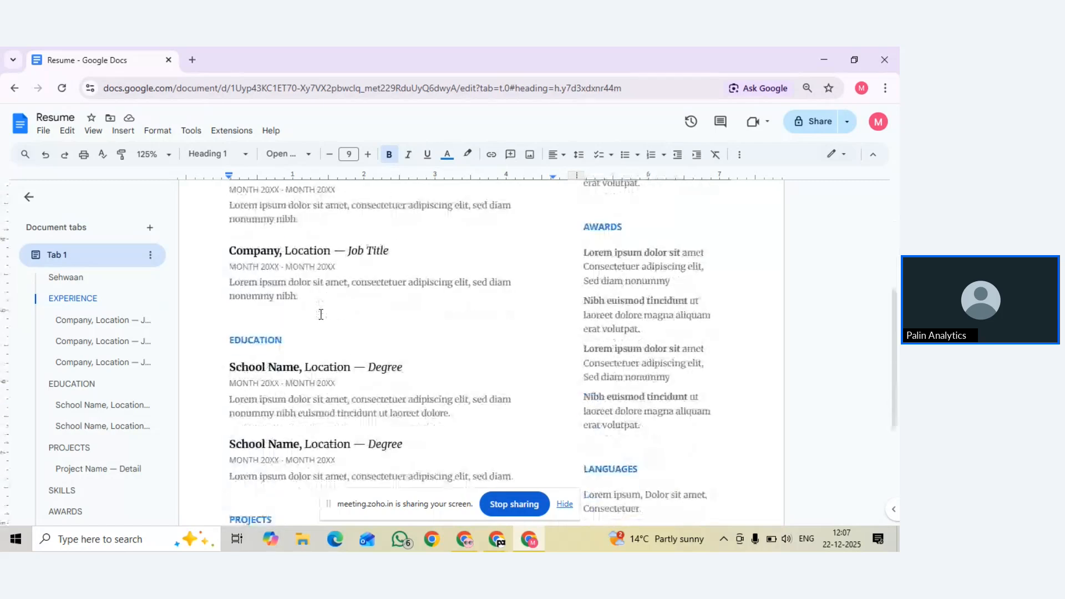
left_click(271, 332)
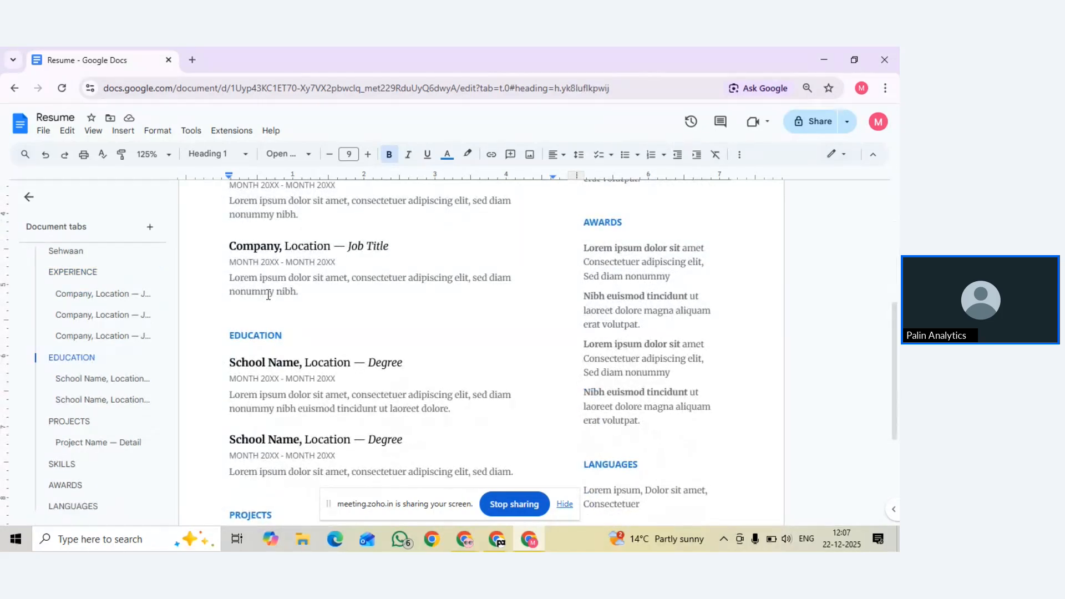
scroll(260, 305, "up", 5)
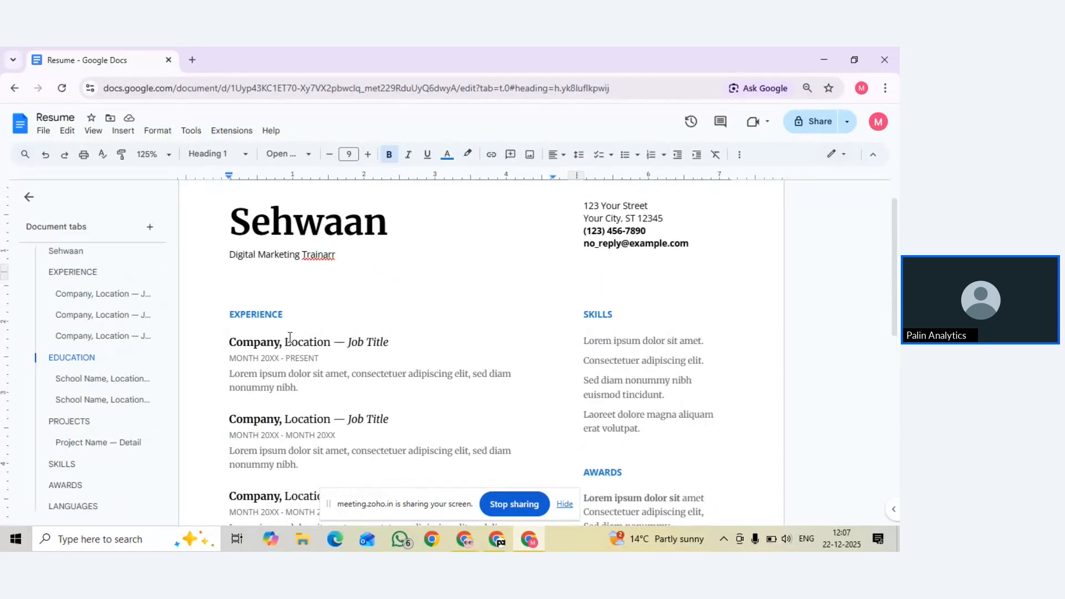
left_click(290, 339)
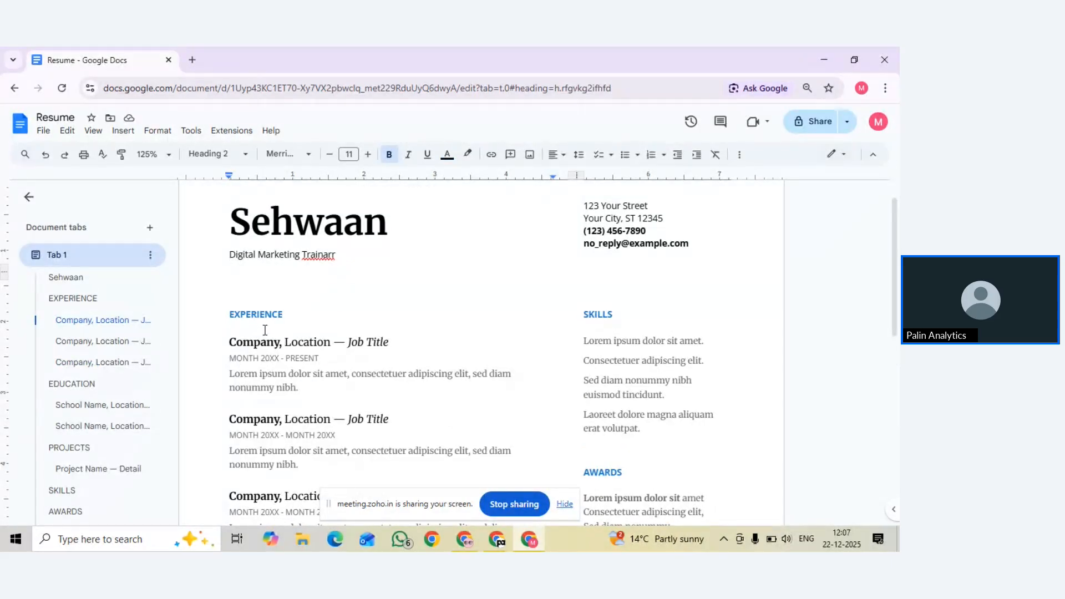
scroll(265, 330, "down", 2)
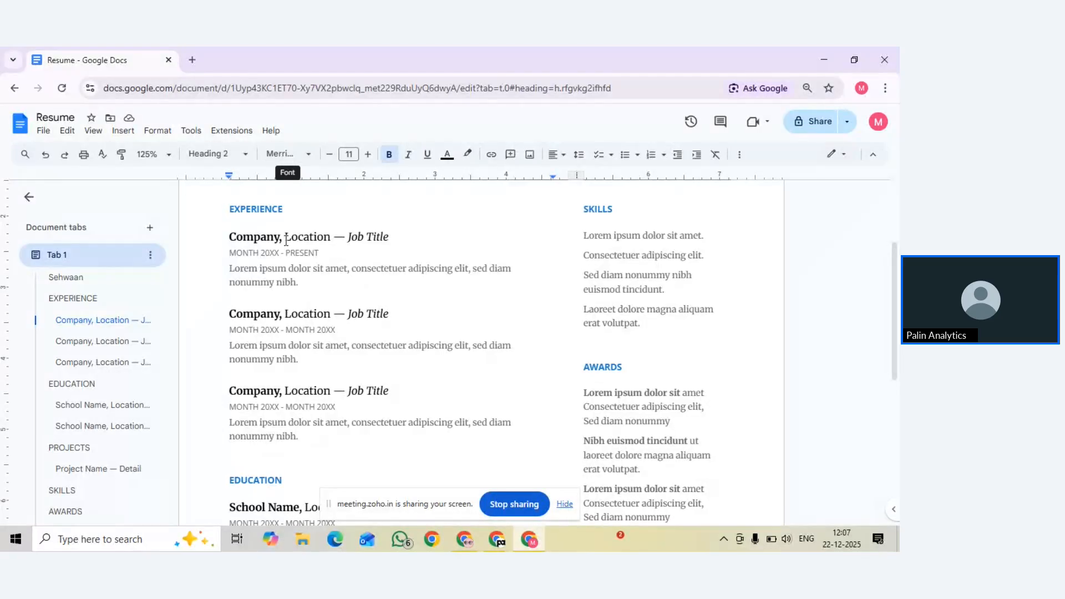
scroll(305, 266, "up", 3)
Select the name heading line and browse the font list without applying a font
left_click(305, 264)
triple_click(305, 264)
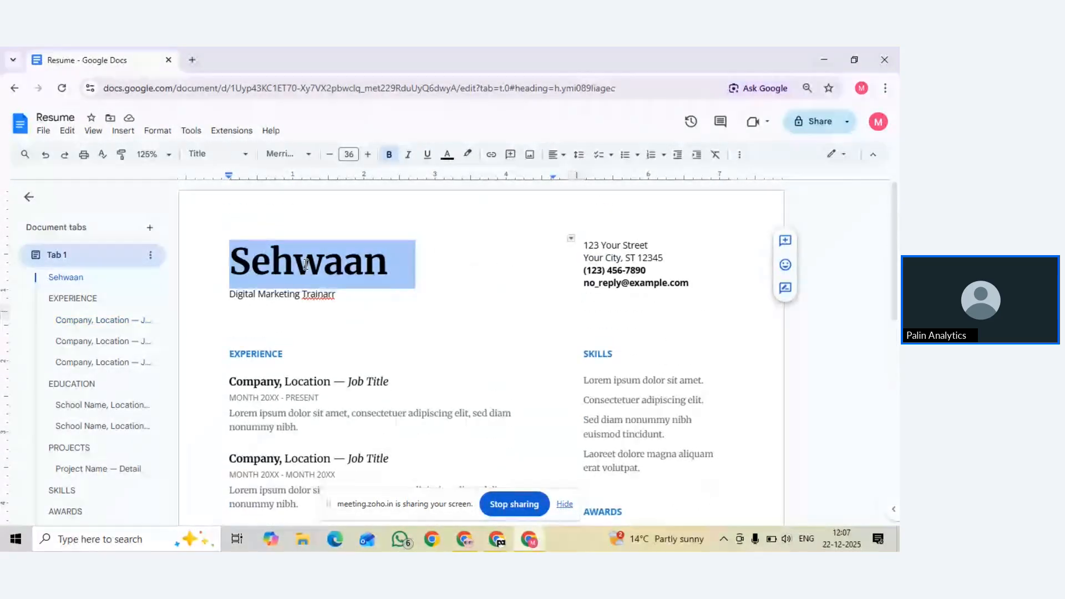
left_click(279, 154)
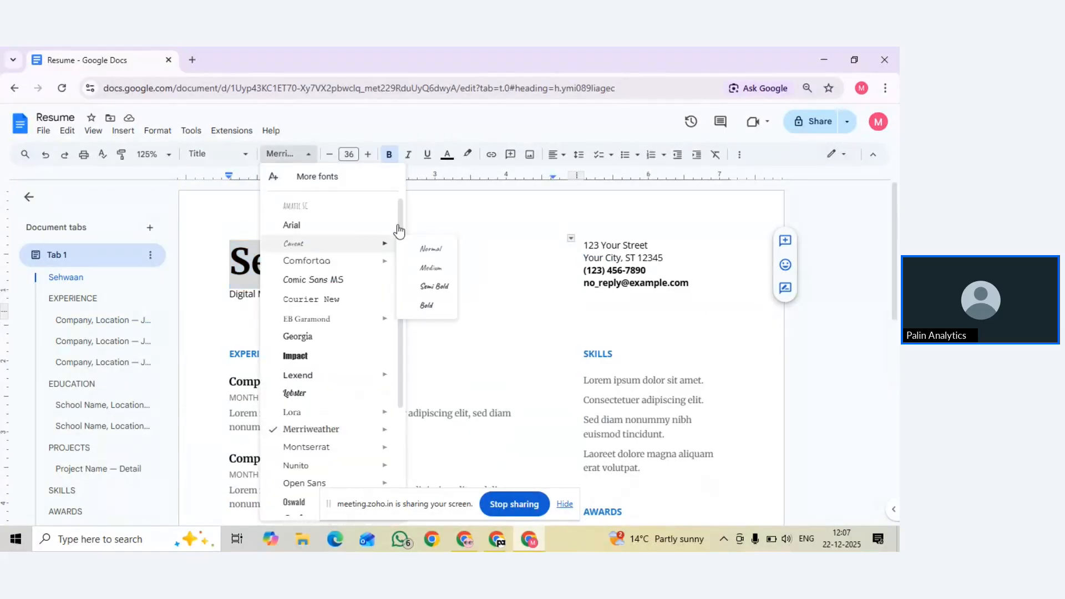
left_click(431, 221)
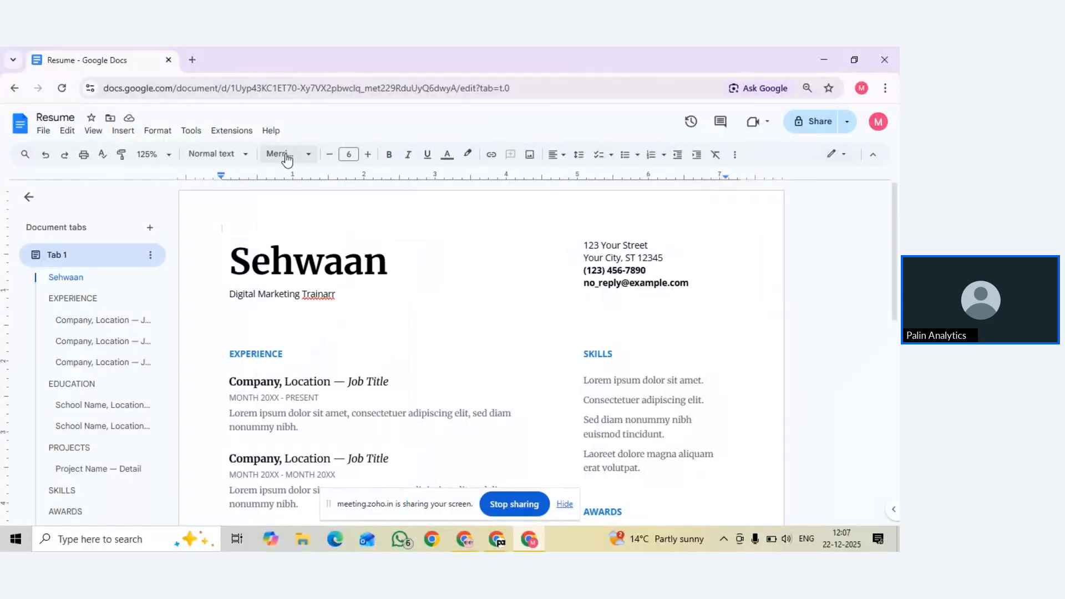
left_click(283, 155)
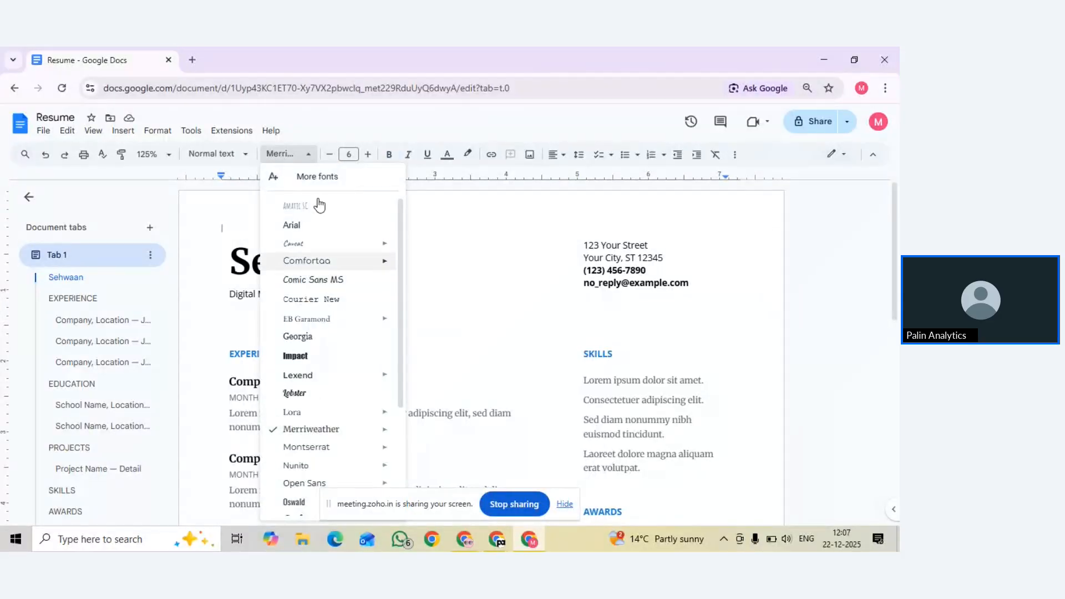
key("Escape")
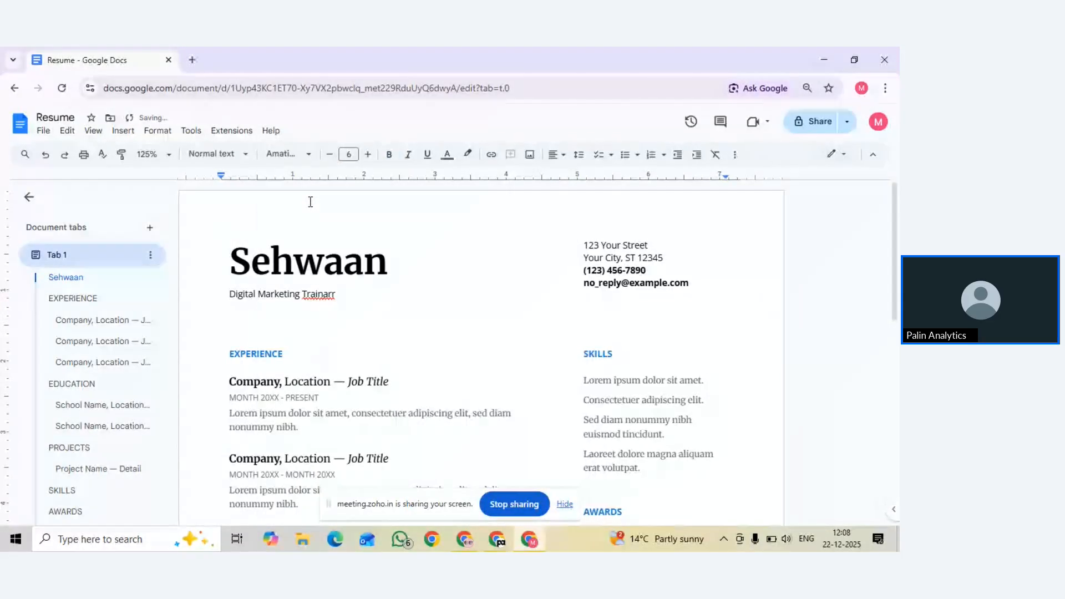
Set the name heading in Caveat after trying Amatic SC and Arial
triple_click(284, 256)
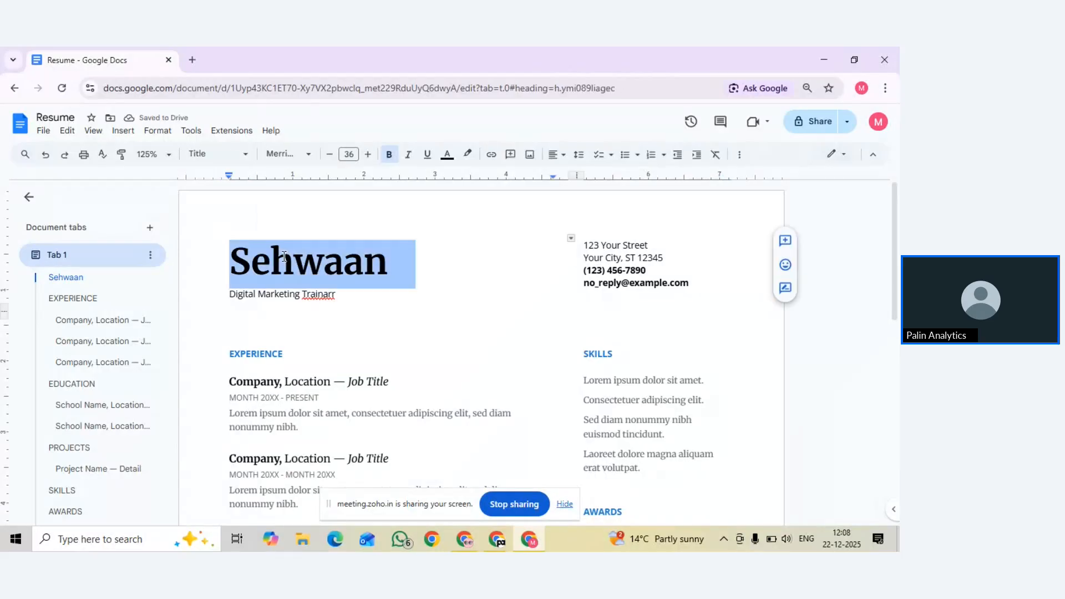
left_click(281, 153)
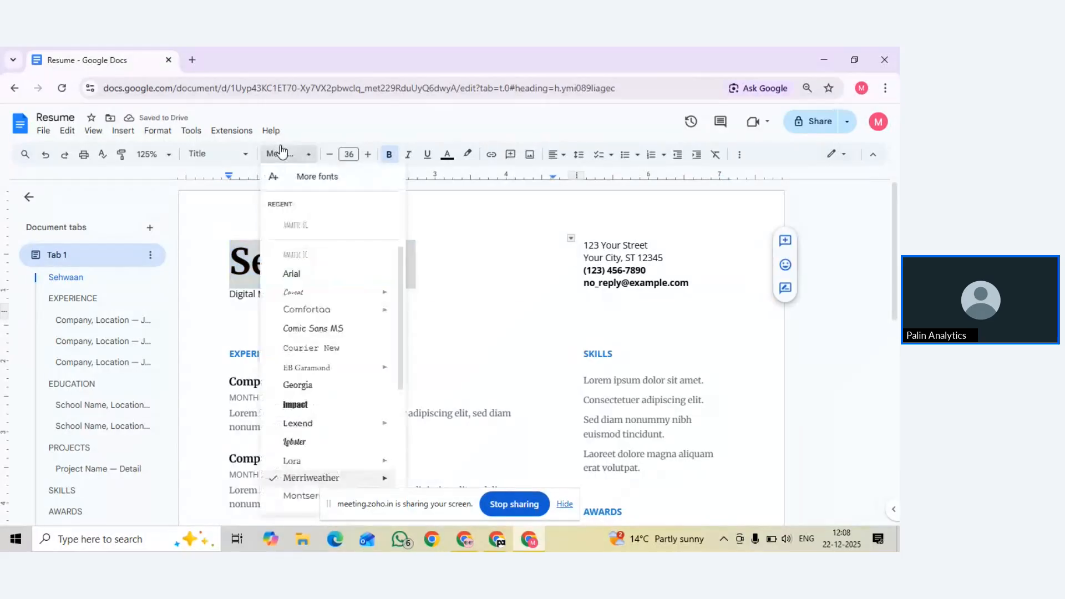
left_click(285, 229)
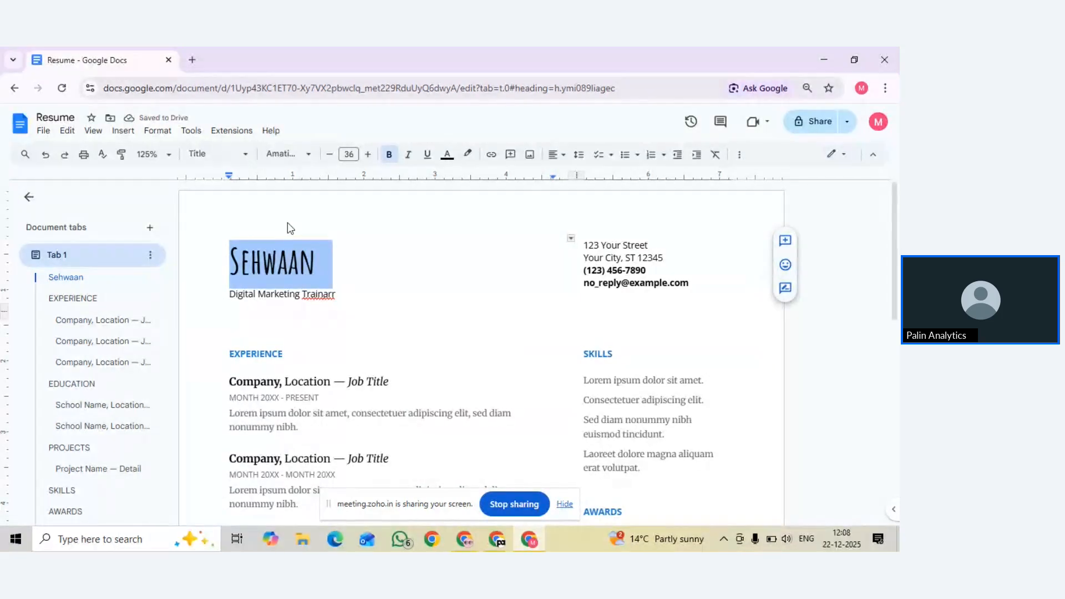
left_click(293, 154)
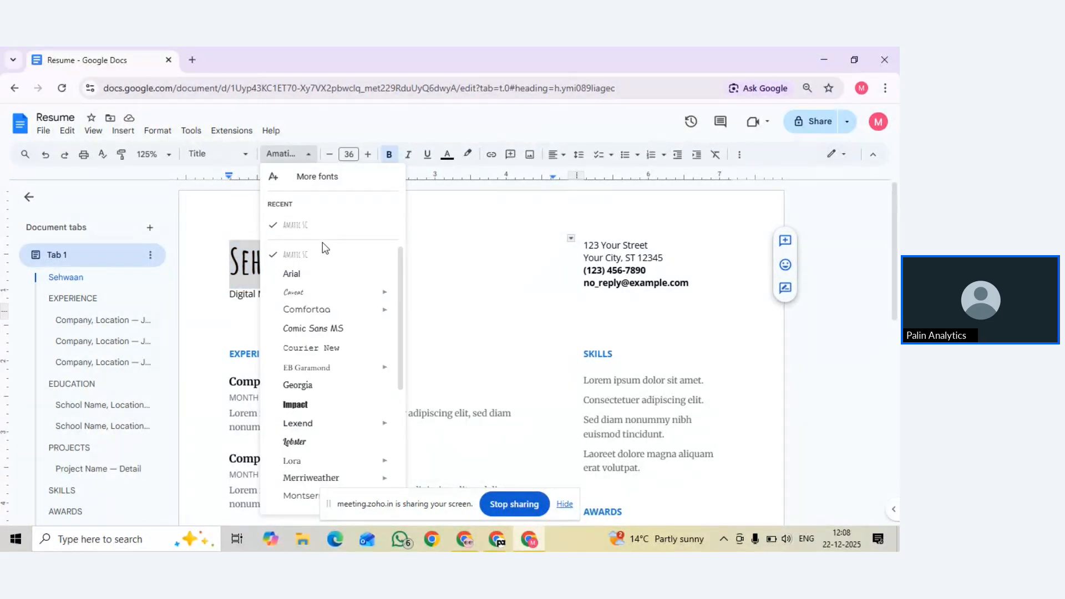
left_click(308, 280)
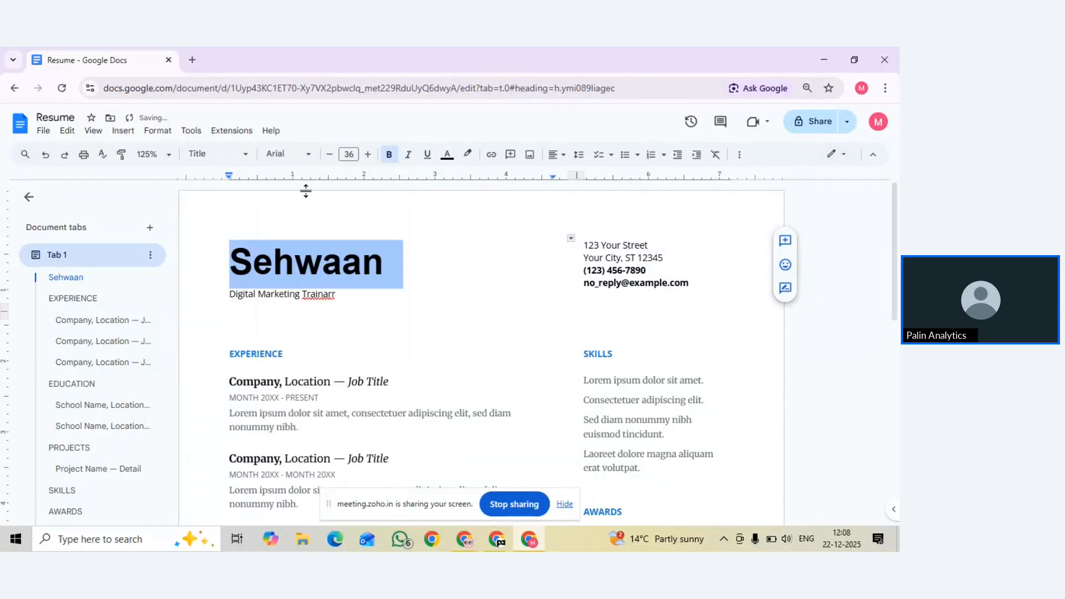
left_click(294, 158)
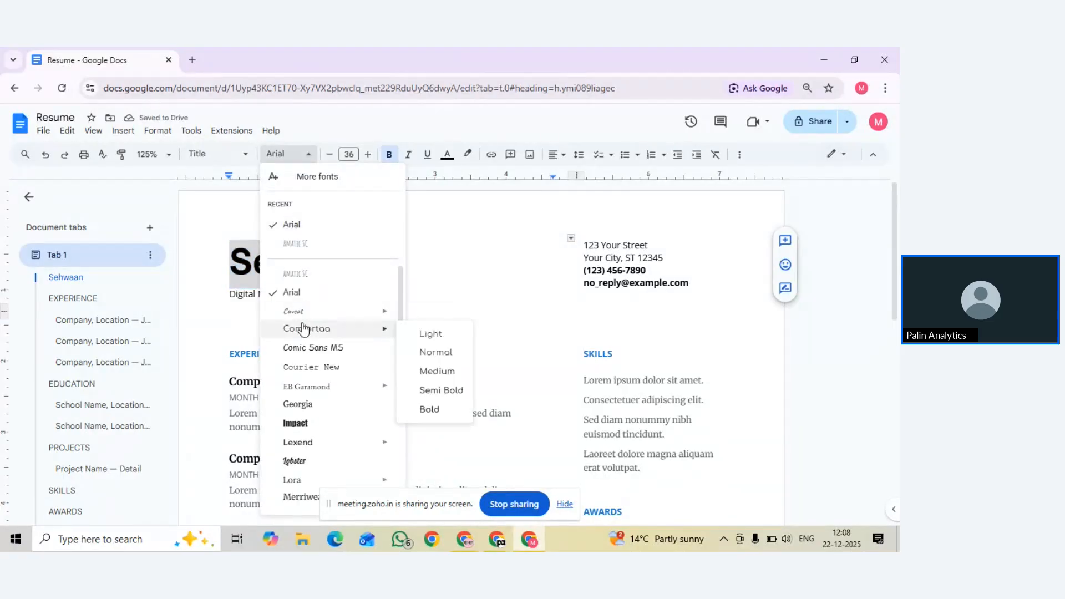
mouse_move(305, 318)
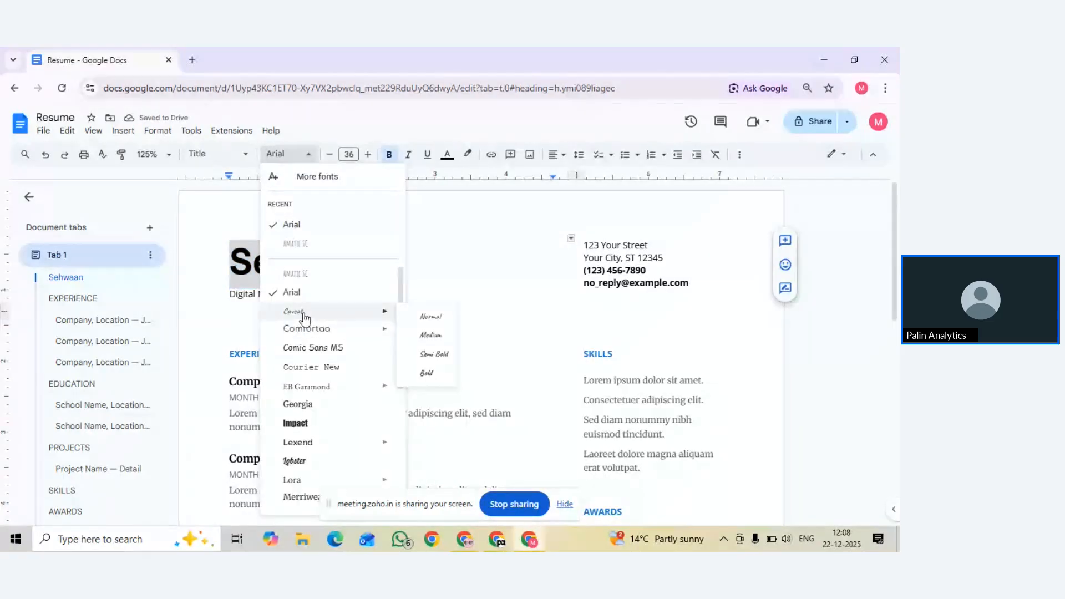
left_click(372, 315)
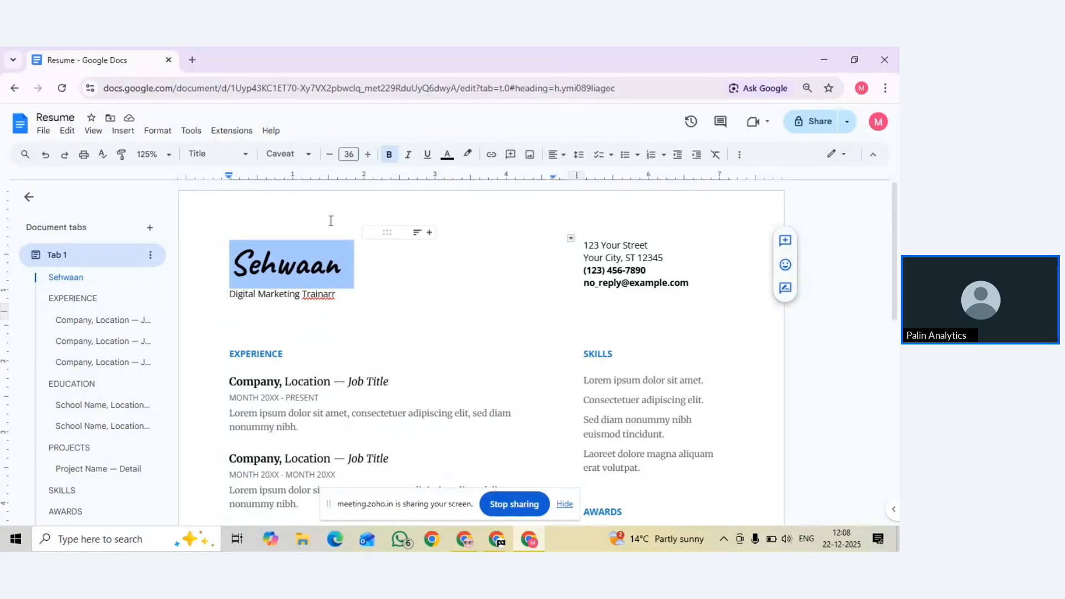
Adjust the name heading's font size down and back up to 34 pt
left_click(330, 155)
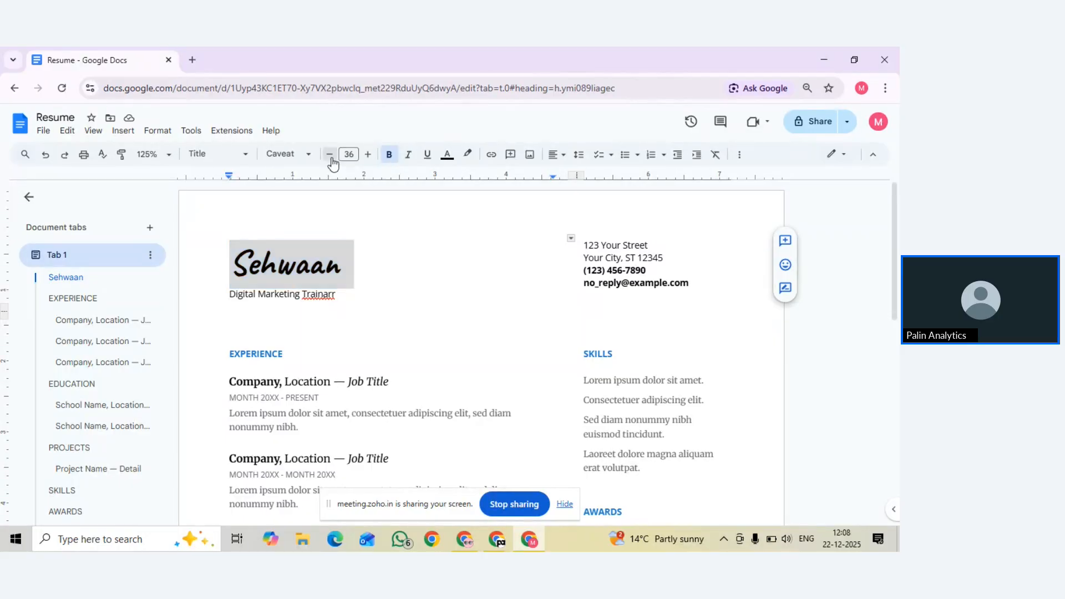
double_click(330, 154)
left_click(329, 154)
double_click(330, 155)
double_click(329, 155)
double_click(330, 154)
double_click(329, 154)
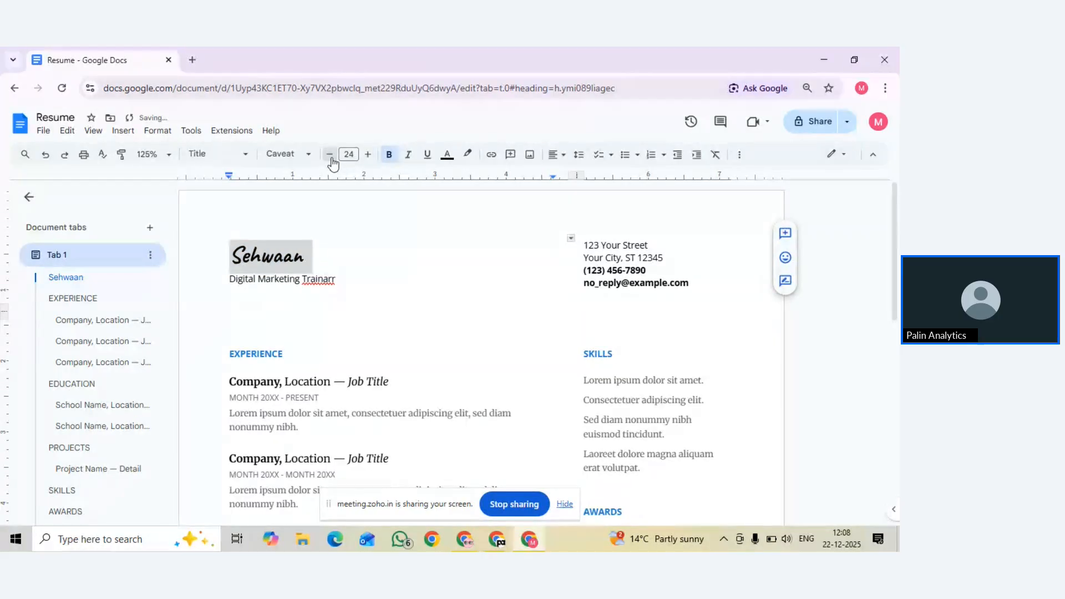
double_click(329, 154)
left_click(368, 154)
double_click(369, 155)
double_click(368, 154)
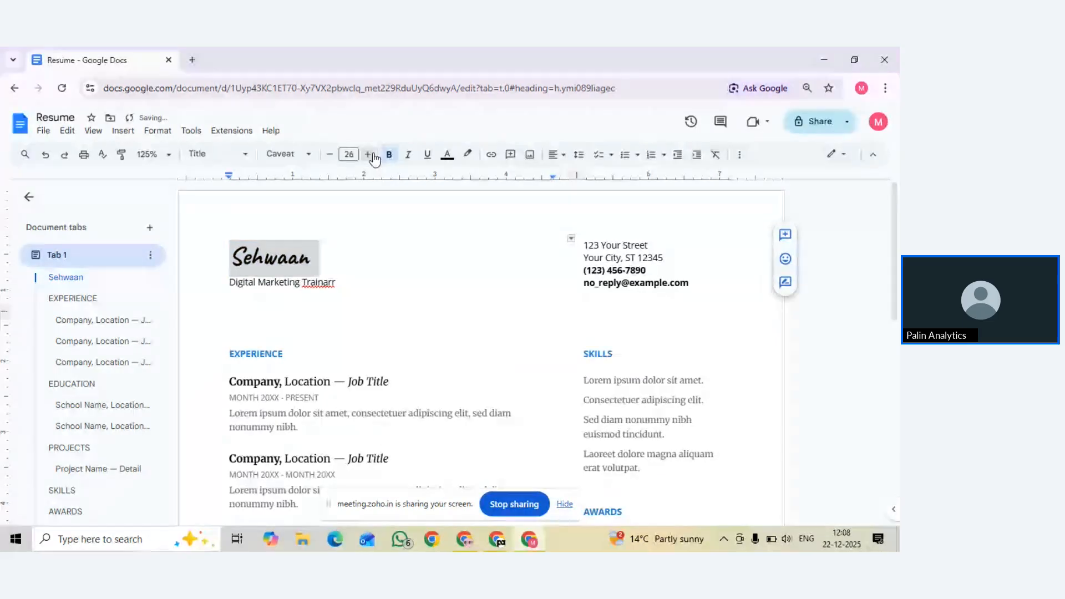
double_click(368, 154)
double_click(368, 154)
left_click(369, 154)
double_click(369, 154)
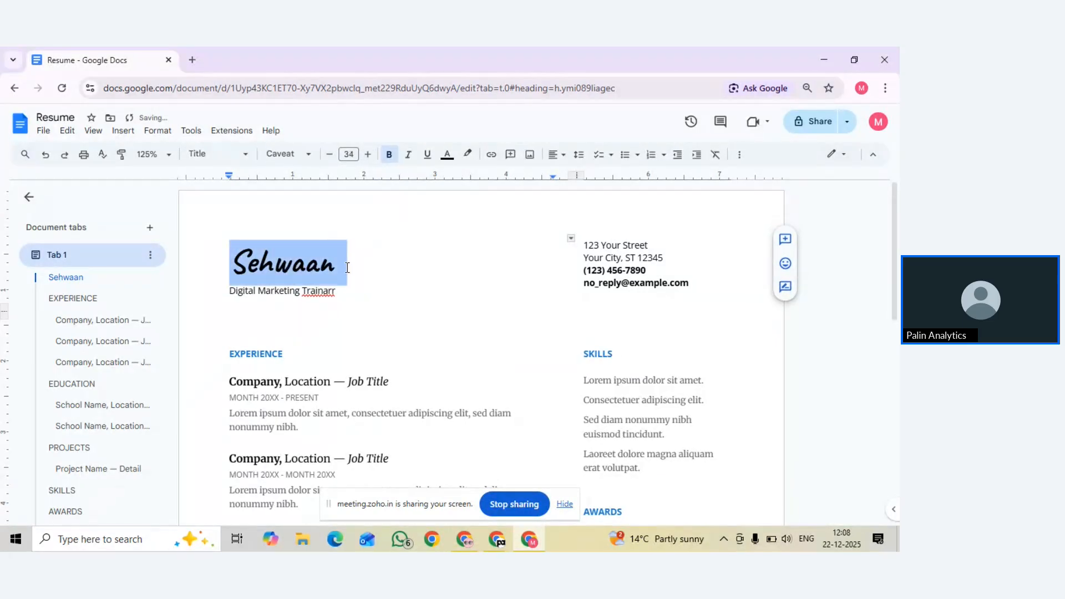
Make the 34 pt Caveat name heading bold, then select the first job description paragraph
left_click(378, 261)
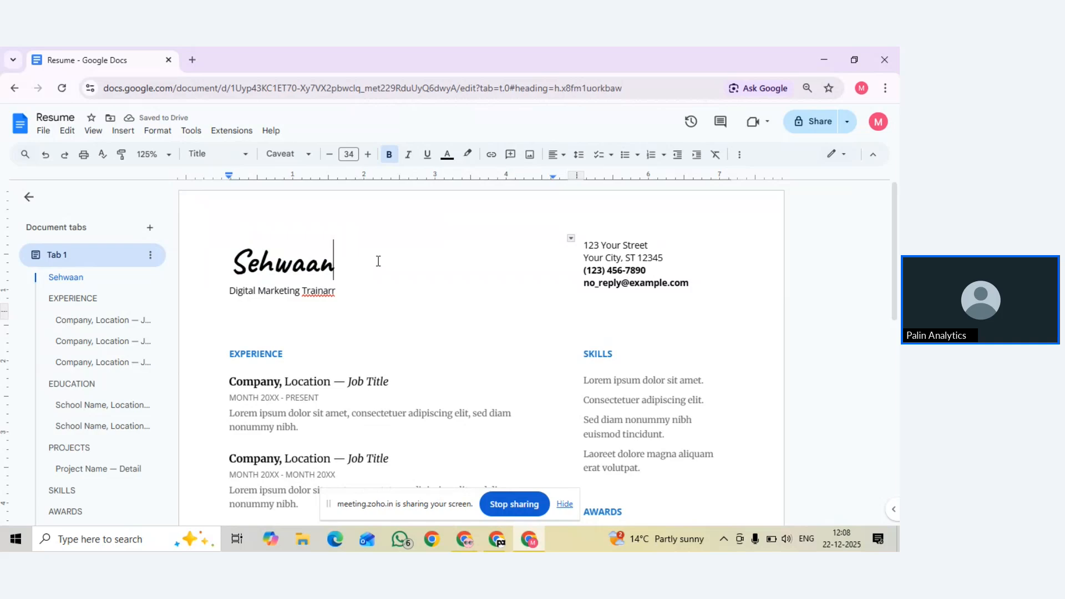
double_click(285, 267)
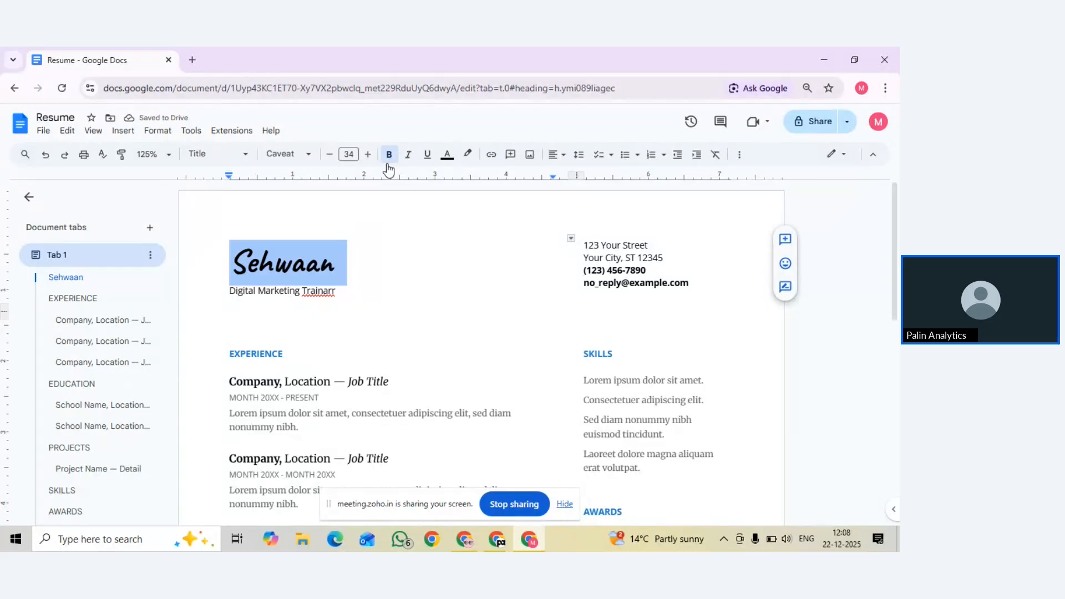
left_click(380, 226)
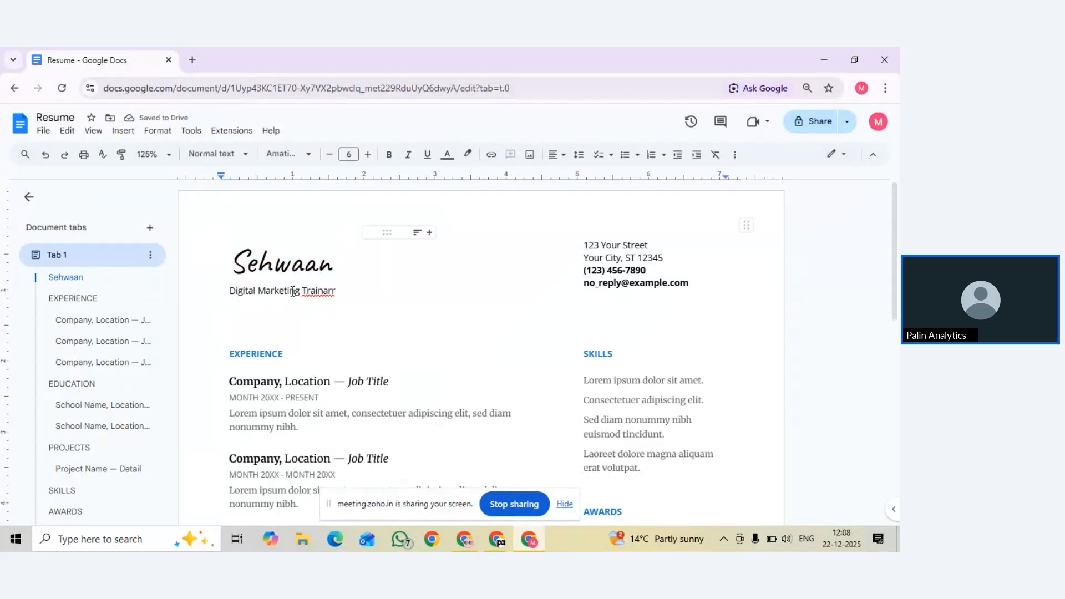
double_click(296, 262)
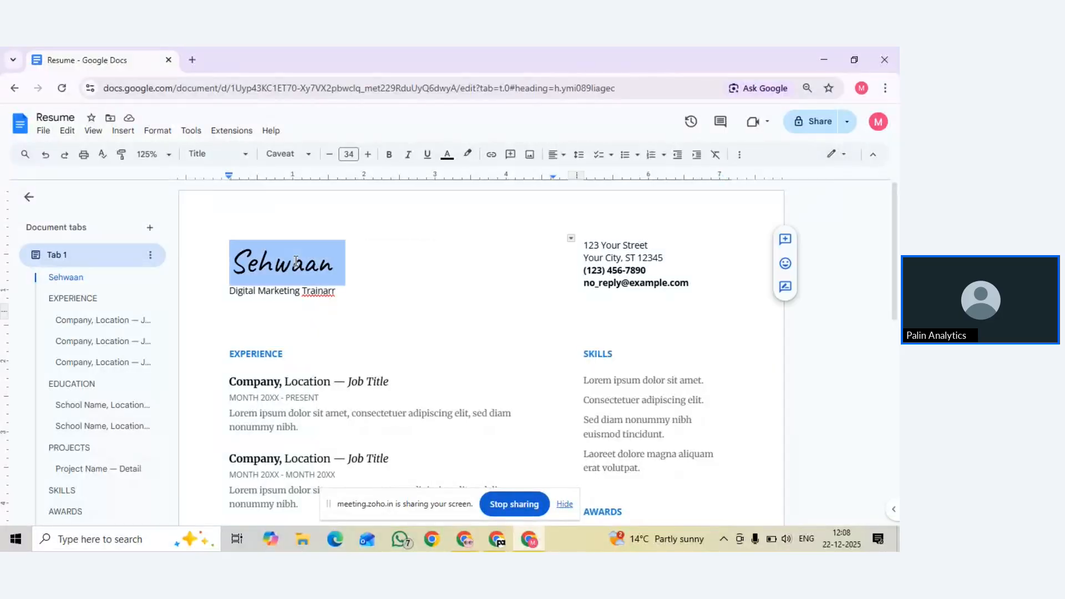
left_click(390, 158)
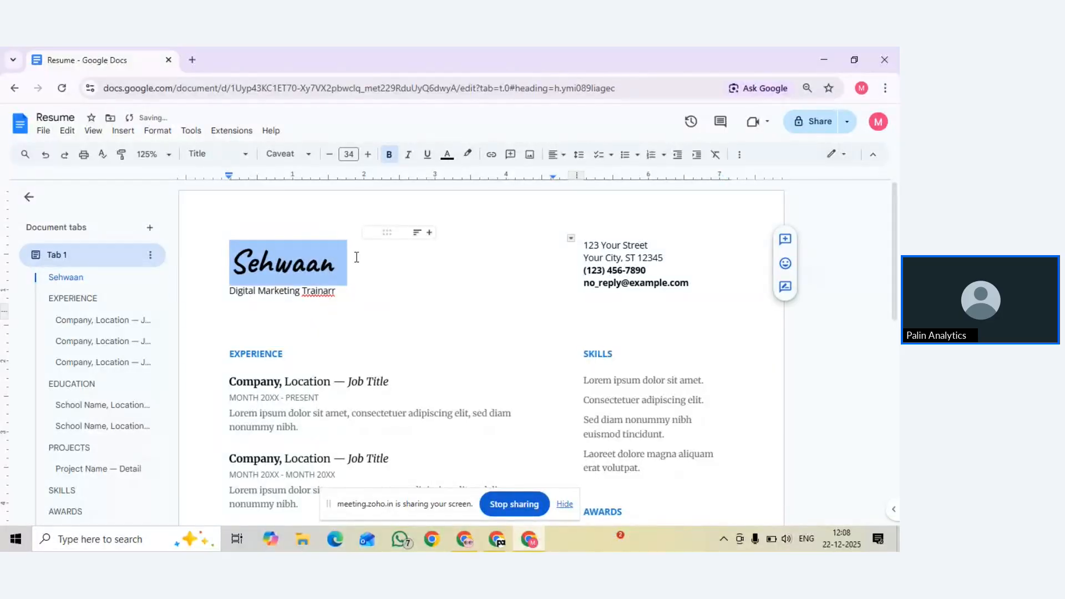
triple_click(280, 415)
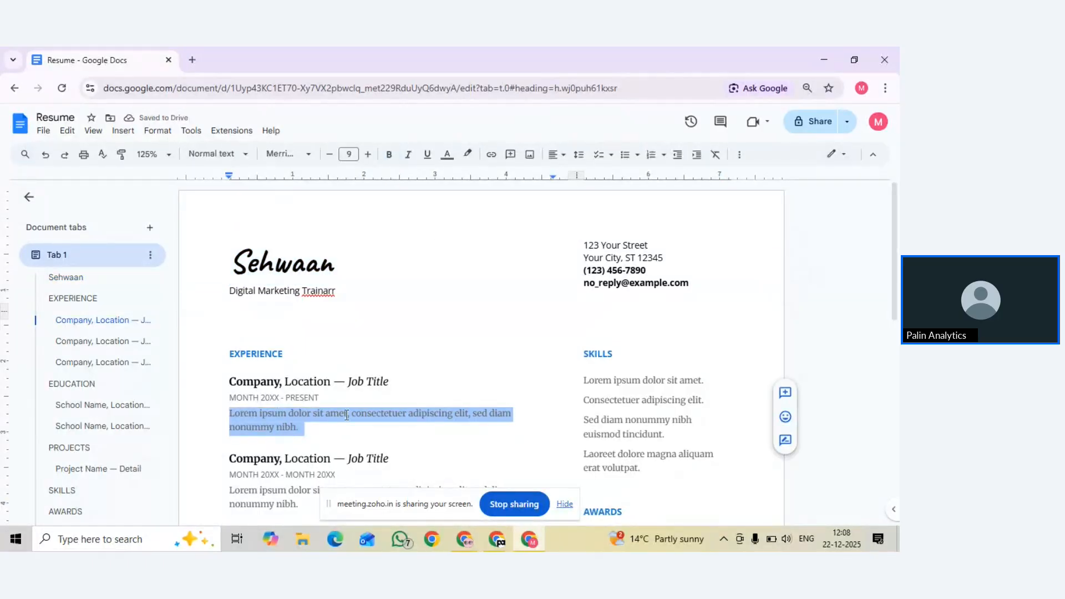
Try bold on the first job description paragraph, then remove it with Ctrl+B
left_click(388, 161)
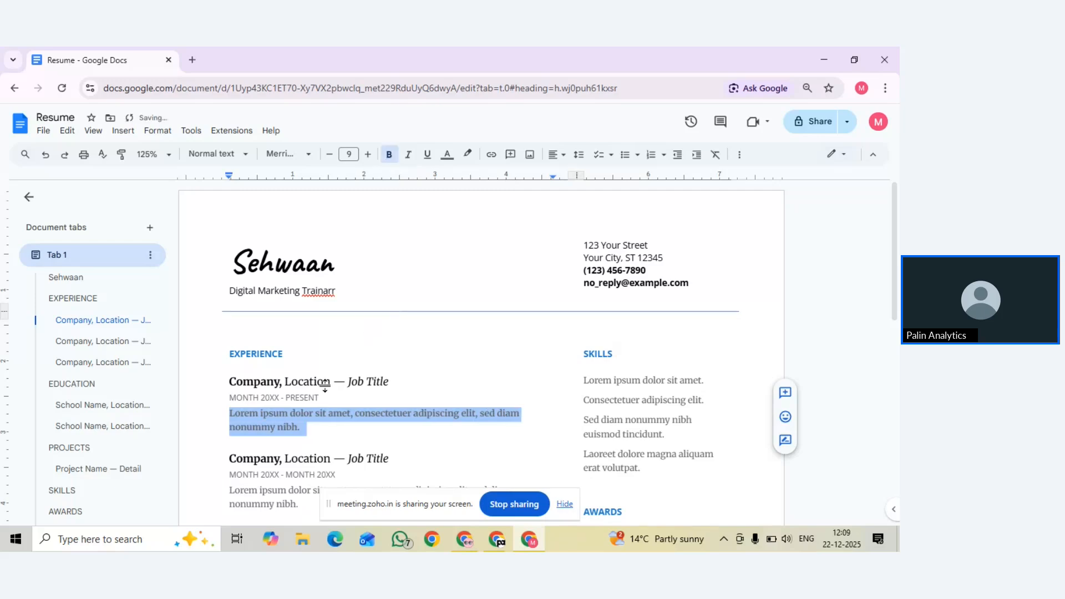
left_click(220, 374)
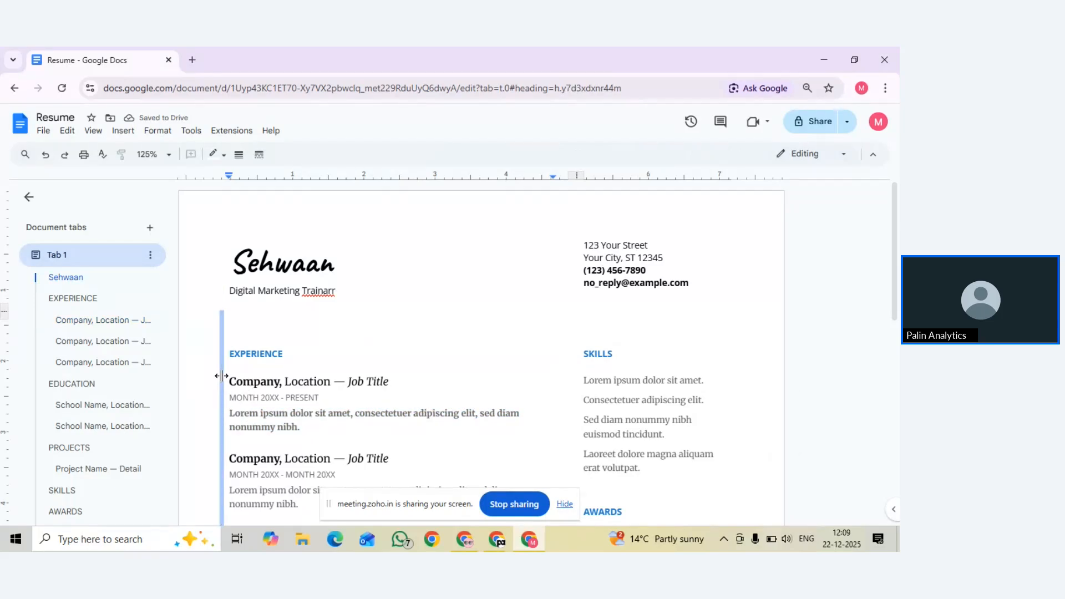
triple_click(246, 423)
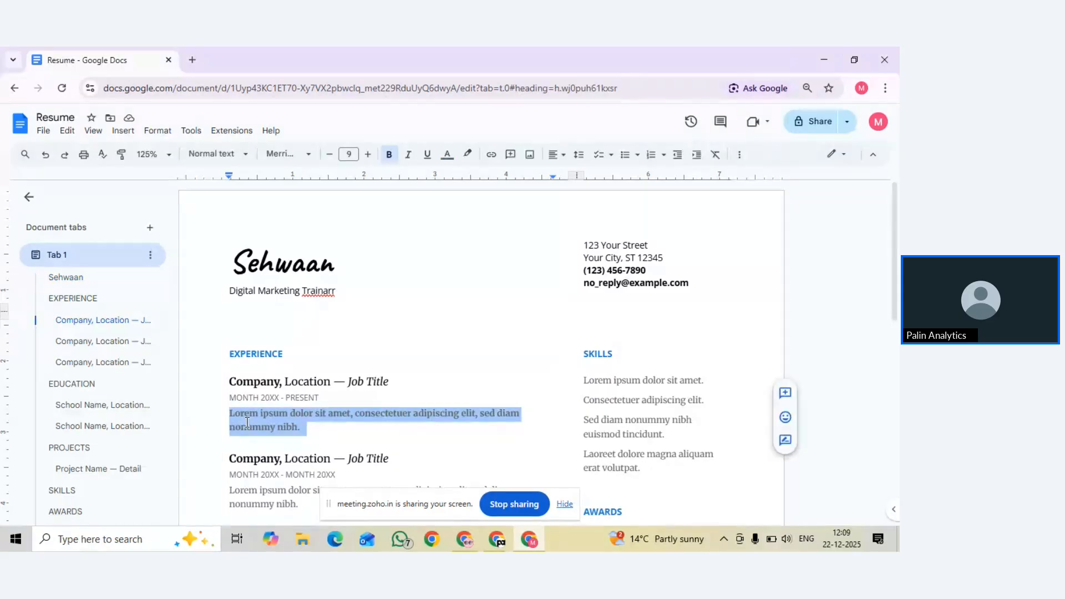
key("ctrl+b")
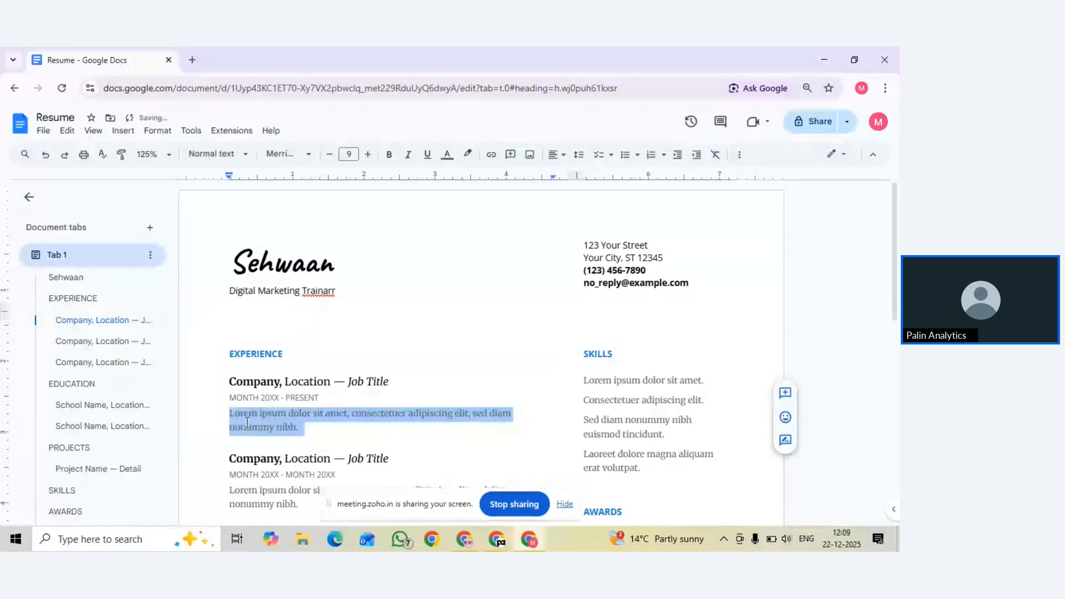
Show the spelling suggestion for the misspelled word 'Trainarr' in the subtitle
left_click(419, 311)
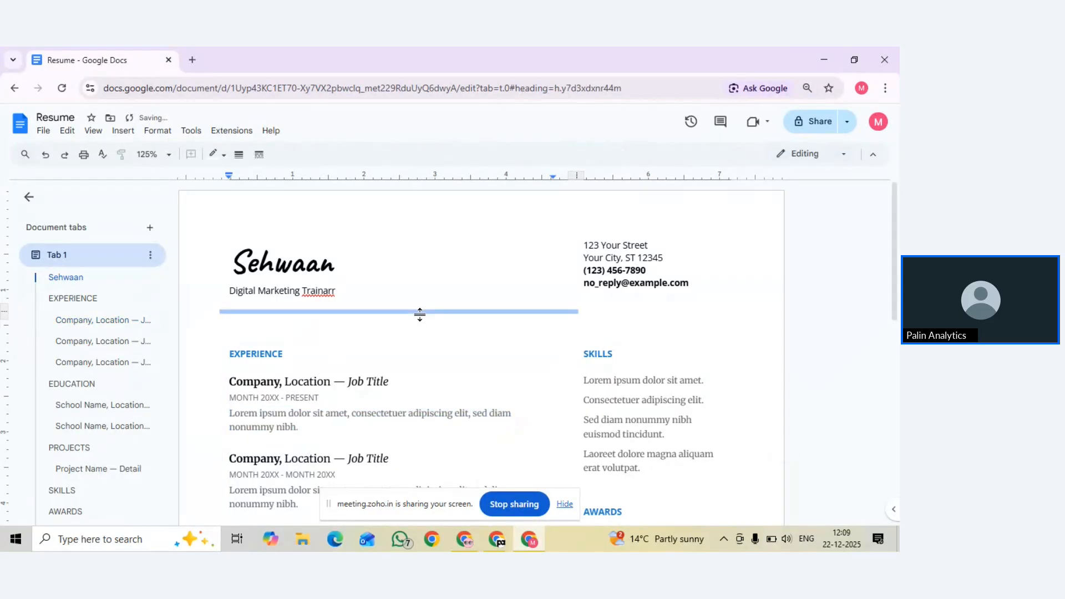
left_click(214, 284)
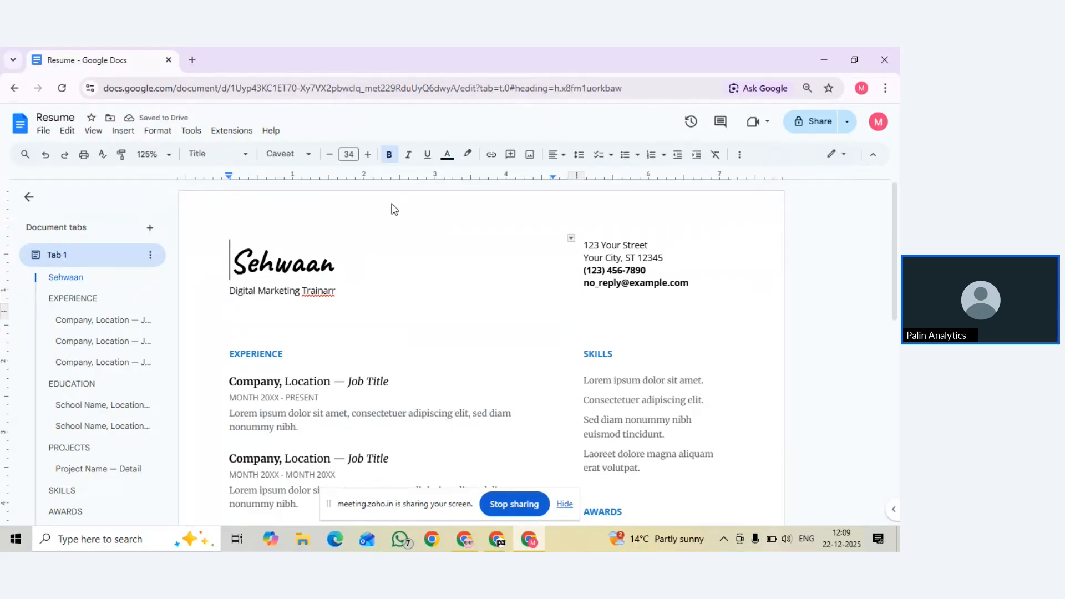
left_click(323, 291)
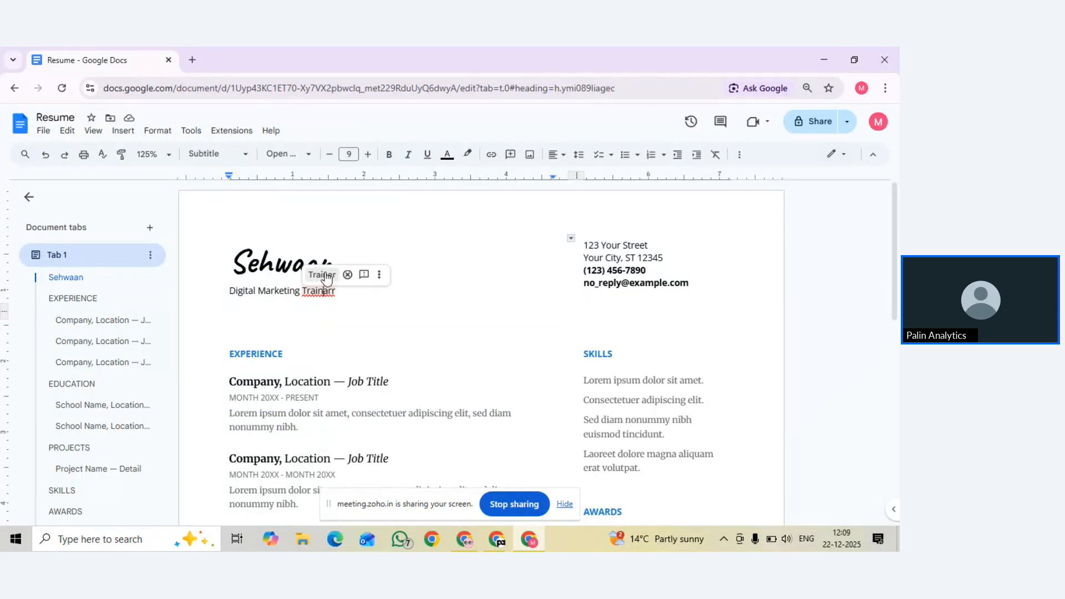
Accept the 'Trainer' suggestion so the subtitle reads 'Digital Marketing Trainer', then select that line
left_click(323, 275)
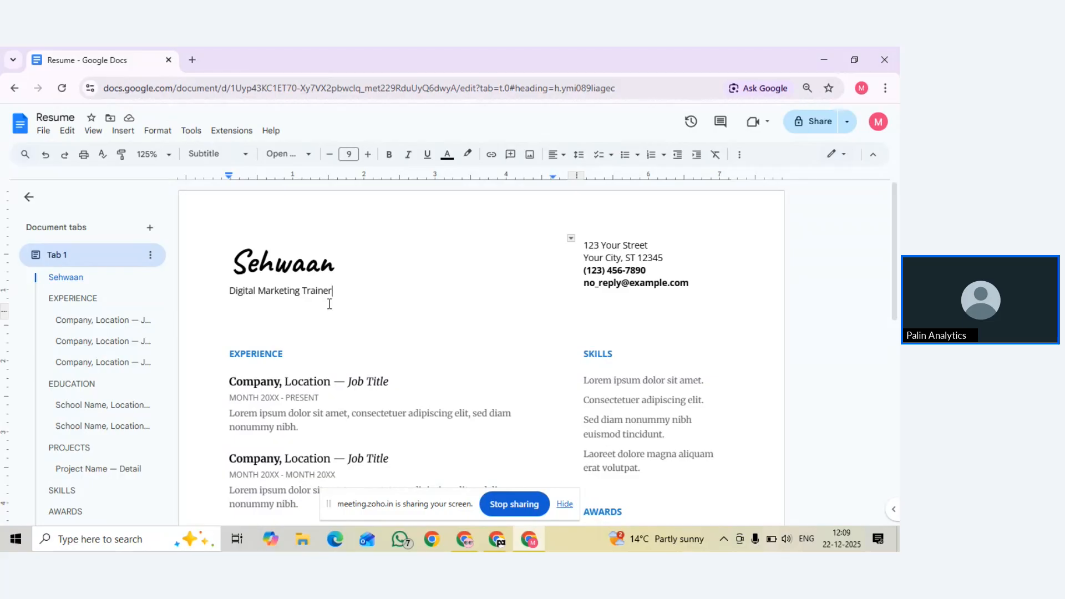
double_click(269, 294)
left_click(269, 294)
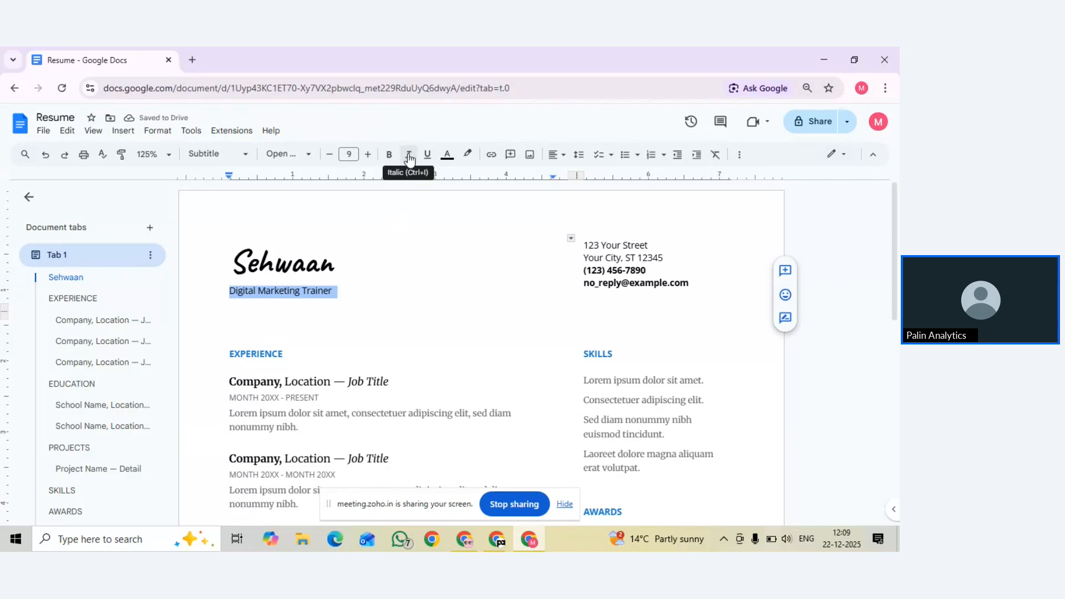
Apply italic, then underline, to the whole 'Digital Marketing Trainer' subtitle line
left_click(408, 157)
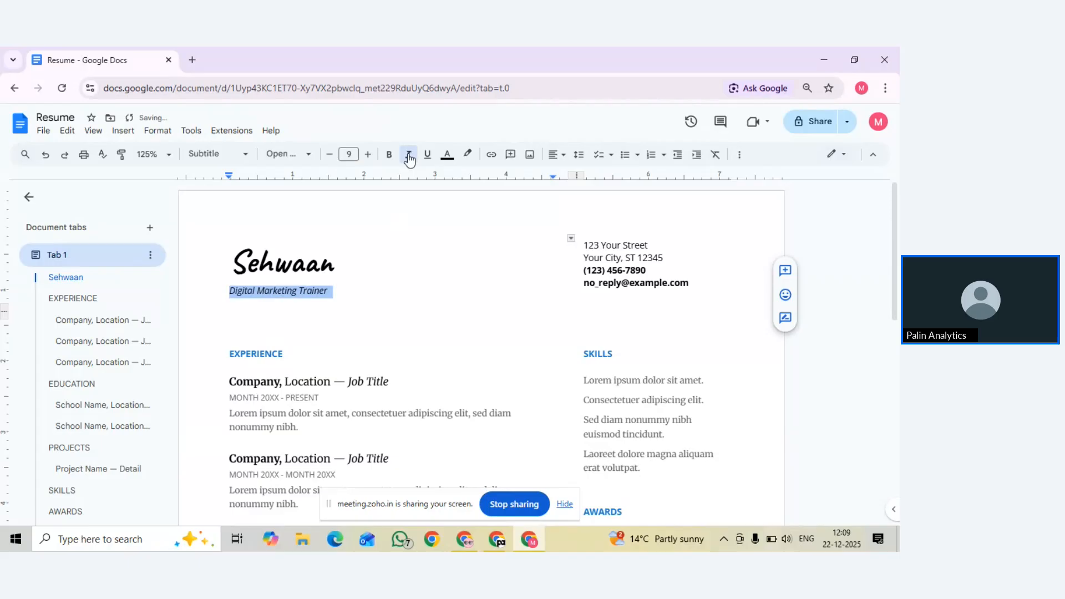
left_click(342, 299)
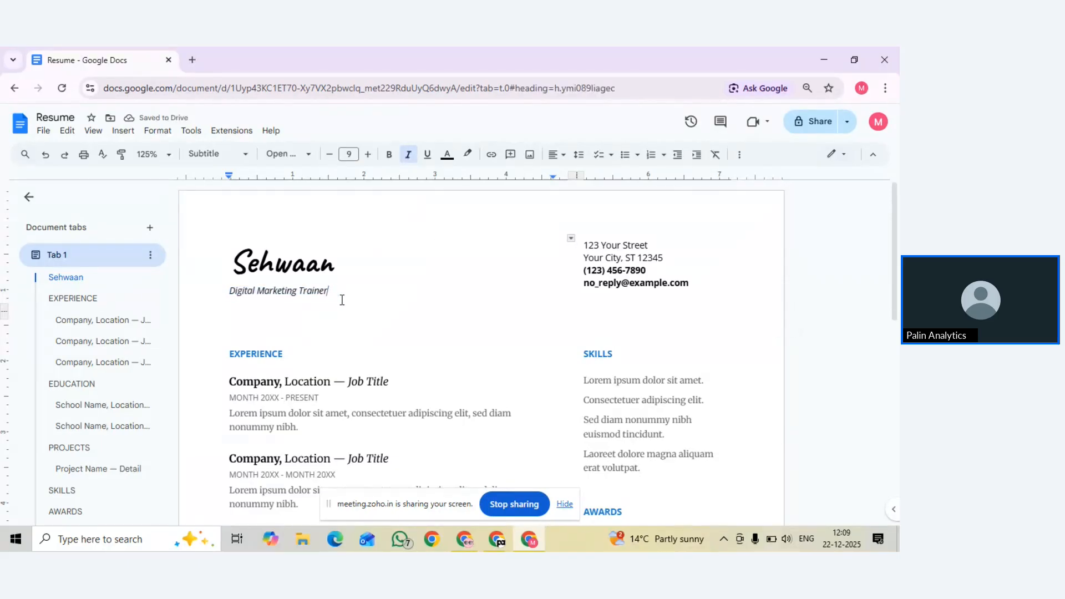
left_click(283, 293)
left_click_drag(279, 292, 328, 292)
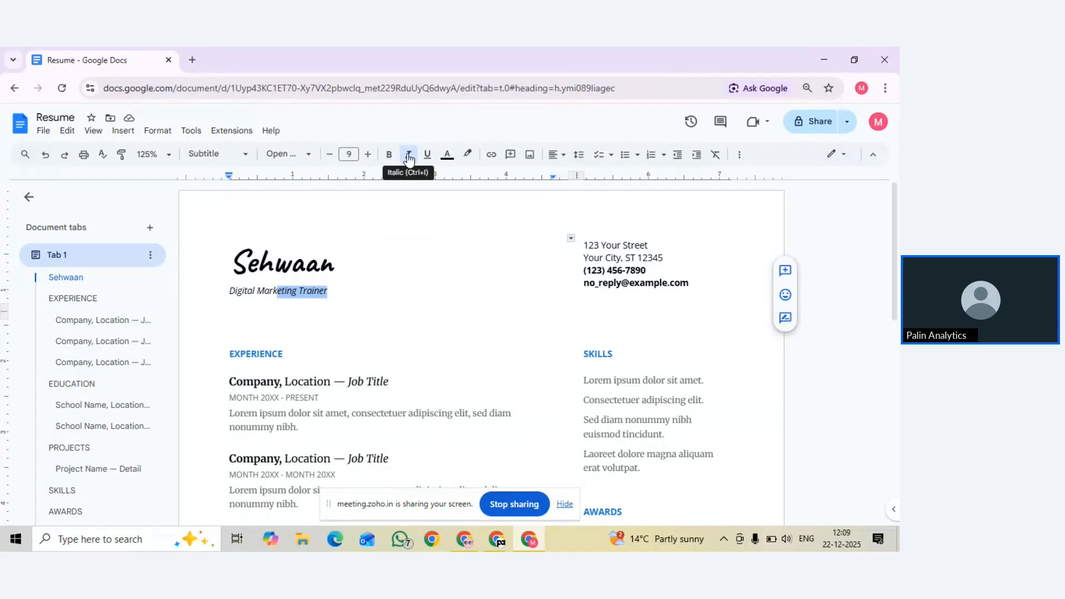
triple_click(265, 291)
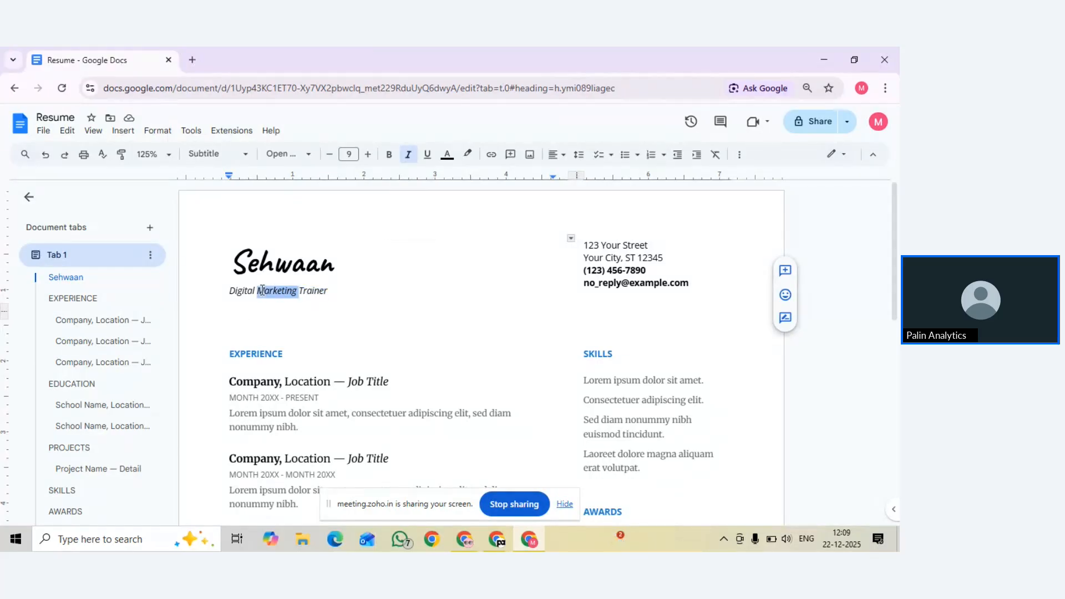
left_click(430, 160)
left_click(355, 283)
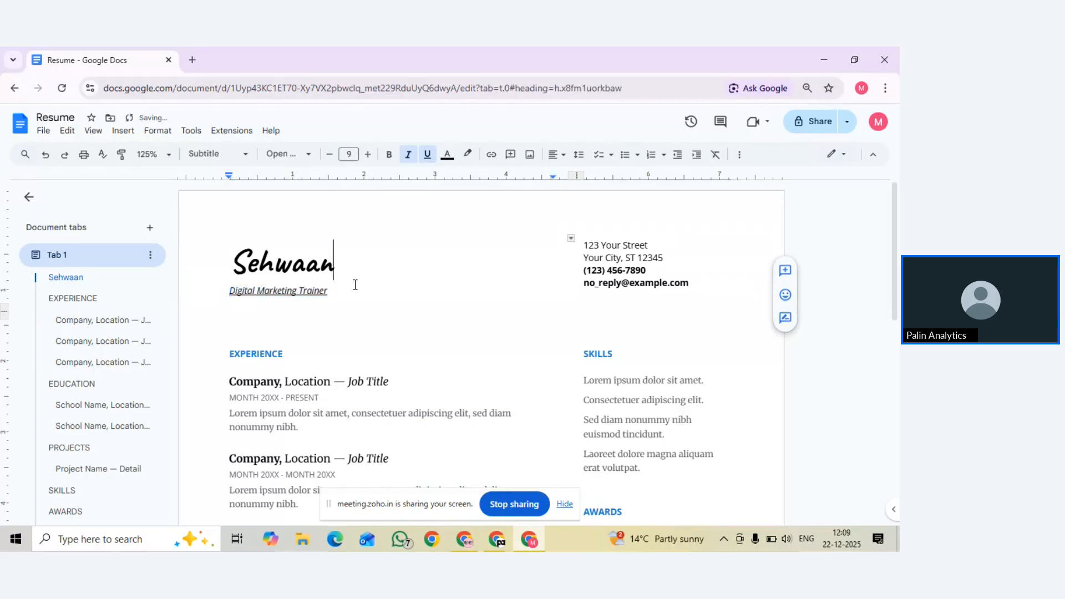
scroll(355, 284, "down", 4)
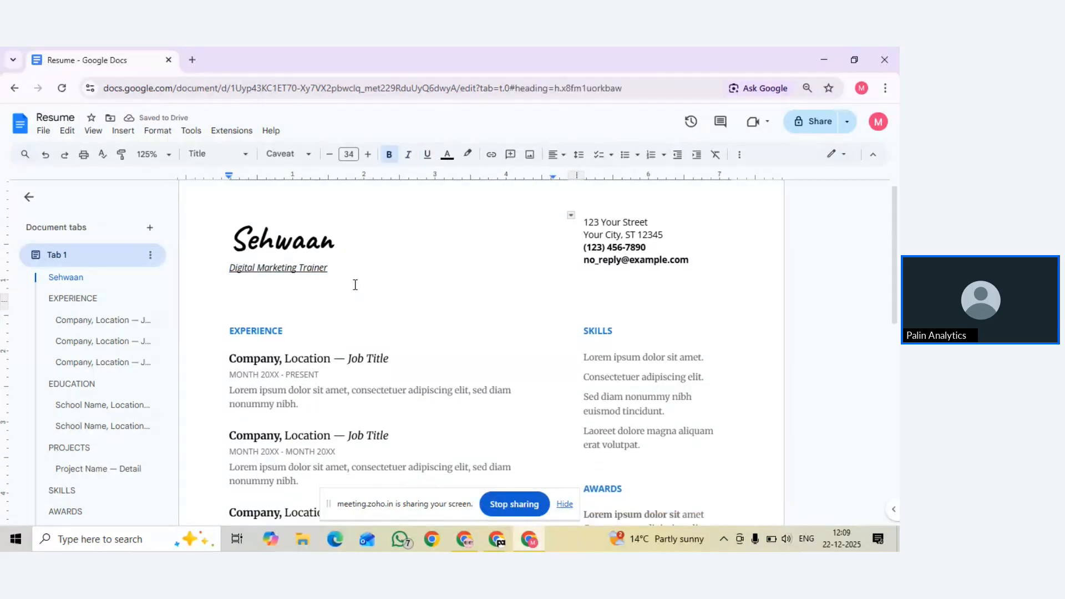
scroll(338, 275, "up", 4)
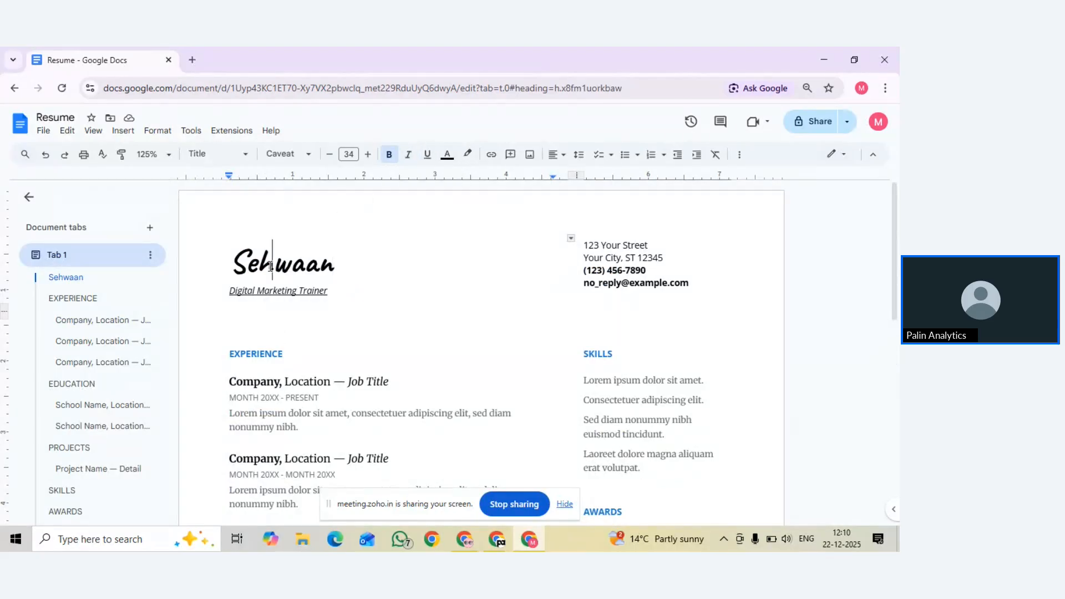
Colour the name heading with a pale light swatch from Text color and underline it
double_click(252, 258)
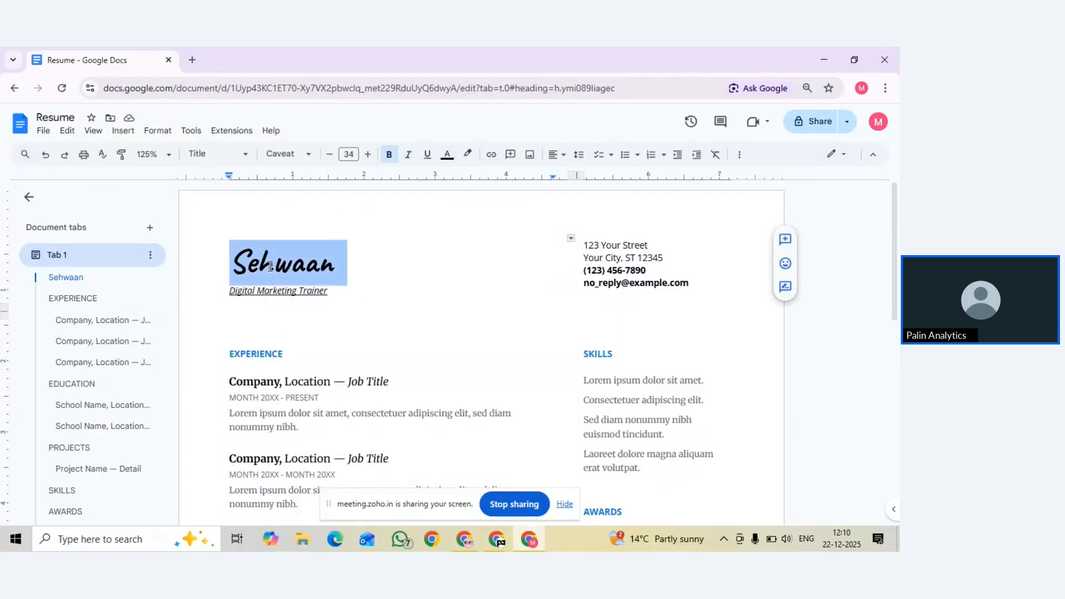
left_click(451, 161)
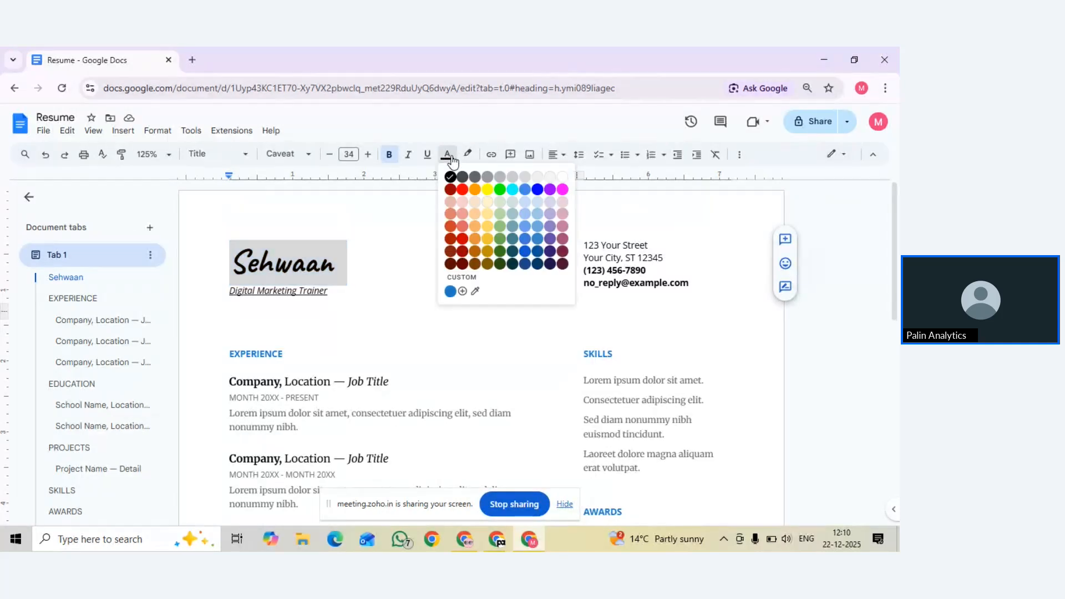
left_click(514, 201)
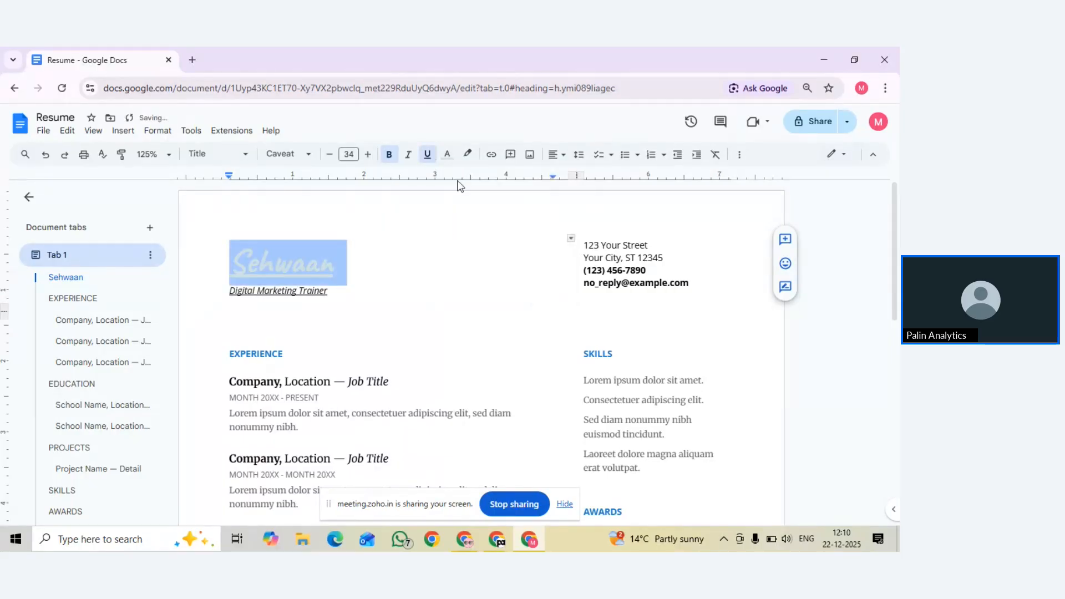
left_click(427, 157)
scroll(408, 311, "down", 3)
left_click(293, 256)
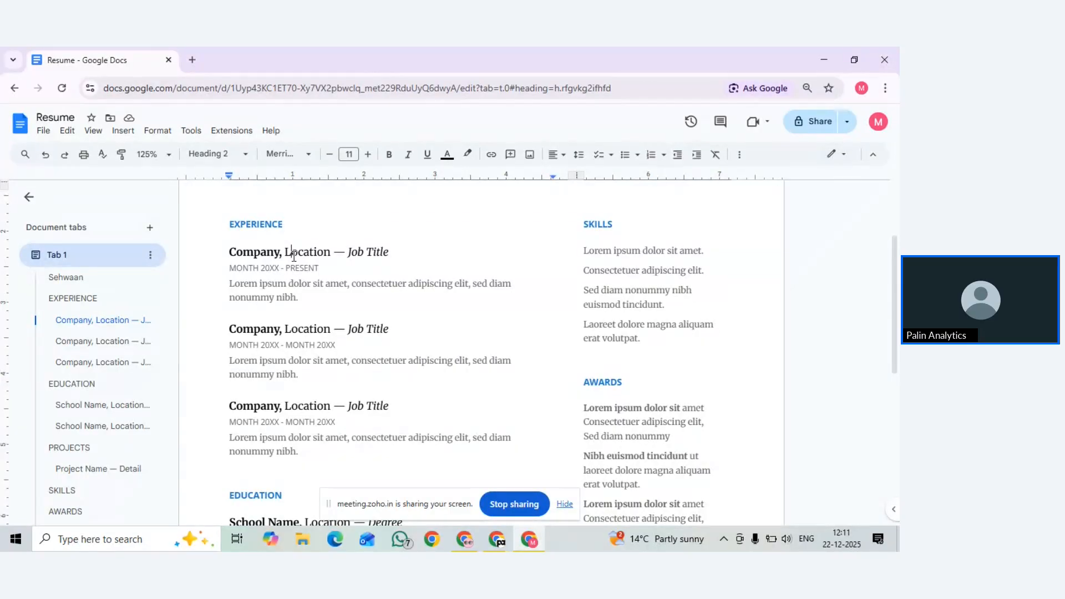
scroll(294, 257, "up", 3)
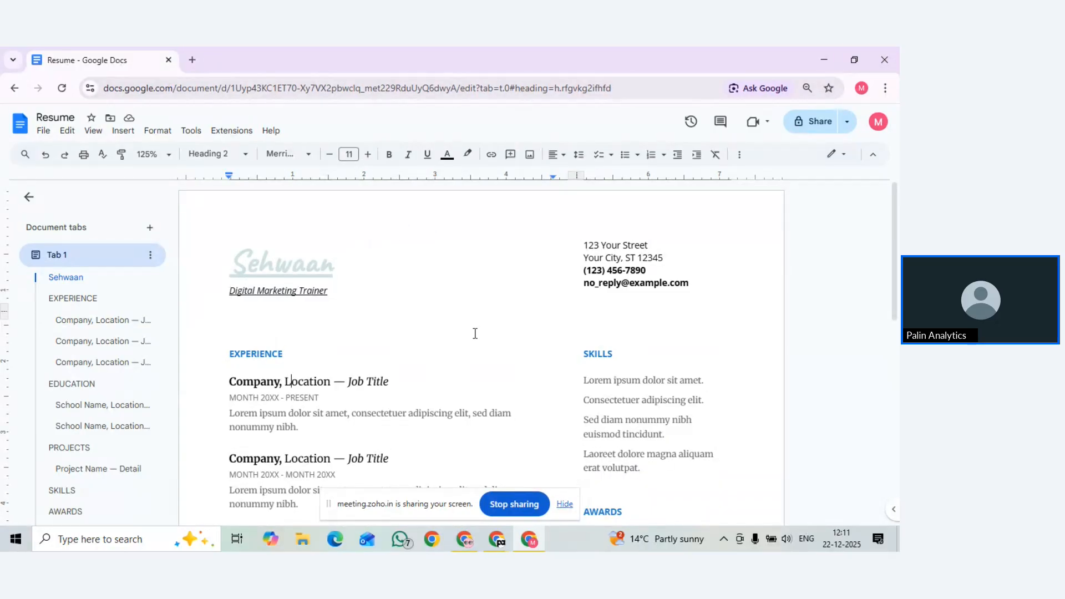
scroll(475, 333, "down", 3)
scroll(474, 334, "up", 3)
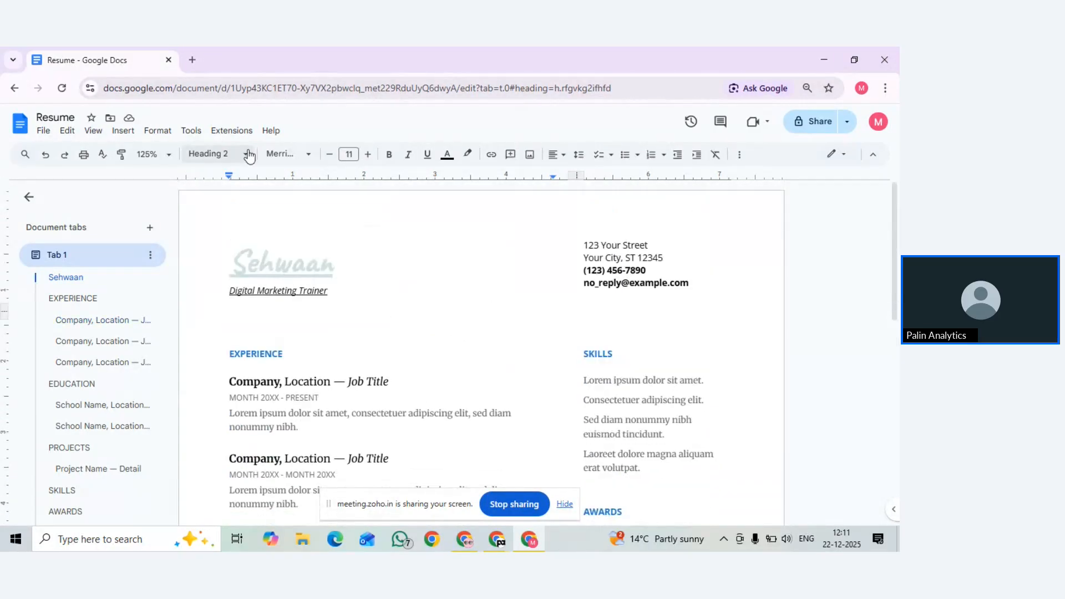
Open a new Chrome tab and dismiss the Enhanced ad privacy notice with Got it
left_click(192, 60)
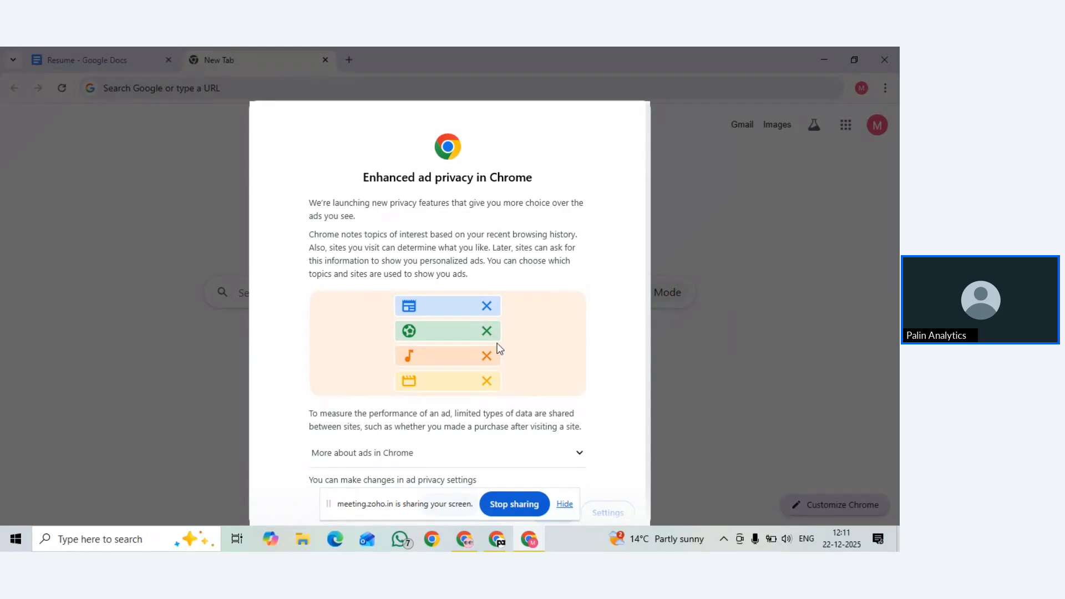
scroll(495, 350, "down", 1)
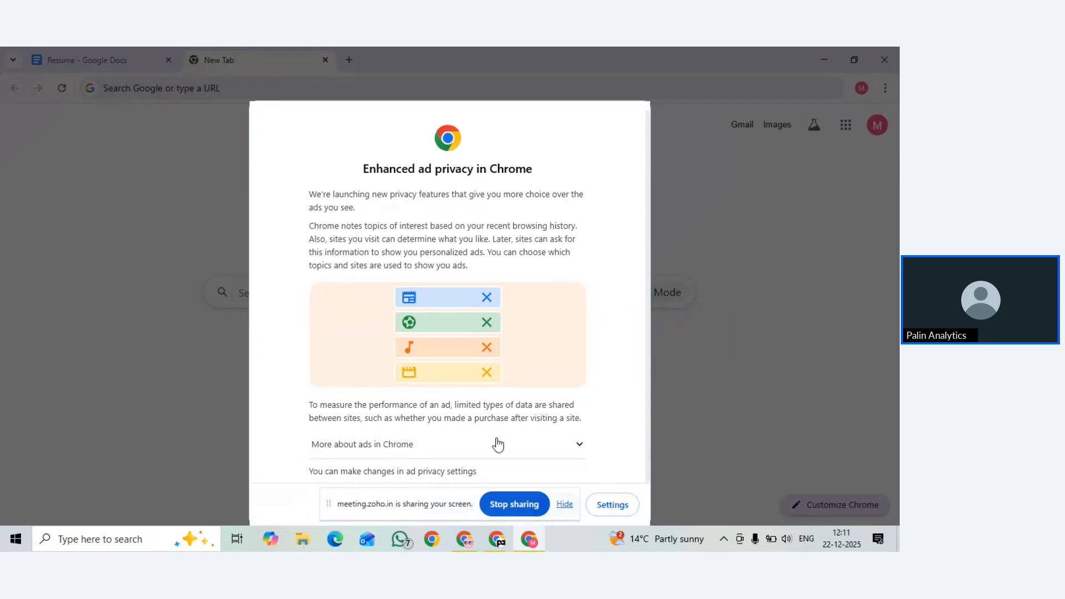
left_click_drag(438, 501, 601, 433)
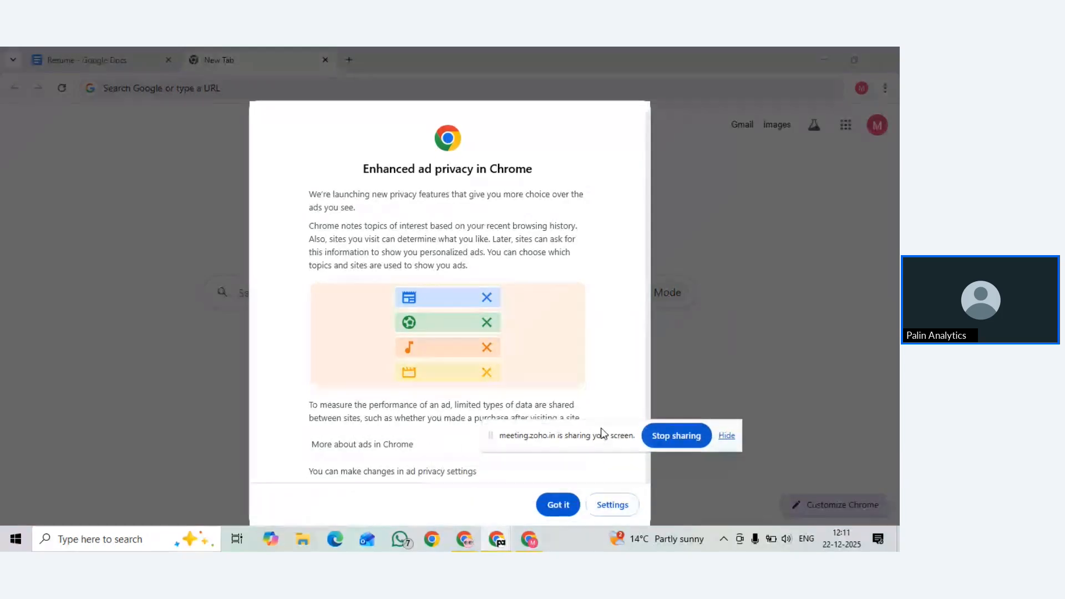
left_click(555, 505)
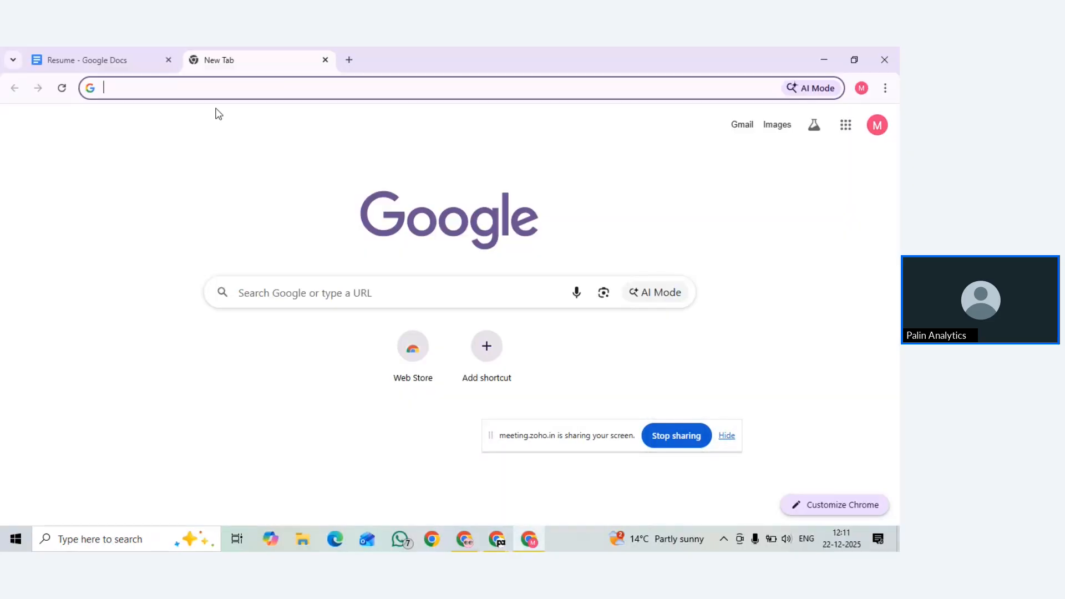
Enter 'resume template for fresher just graduation passed' in the new tab's address bar
type("resume ")
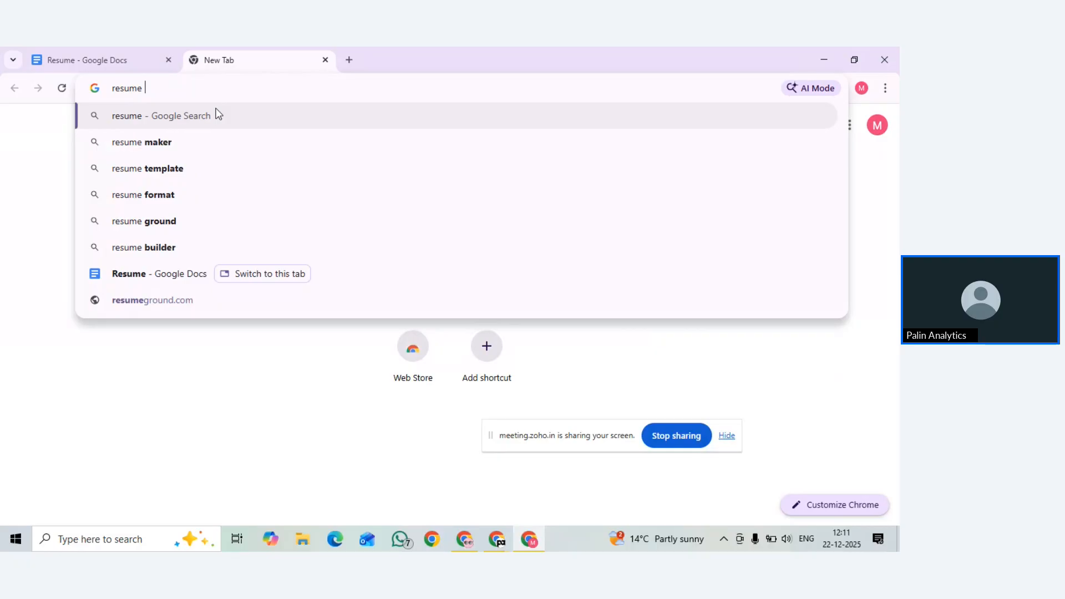
type("template for f")
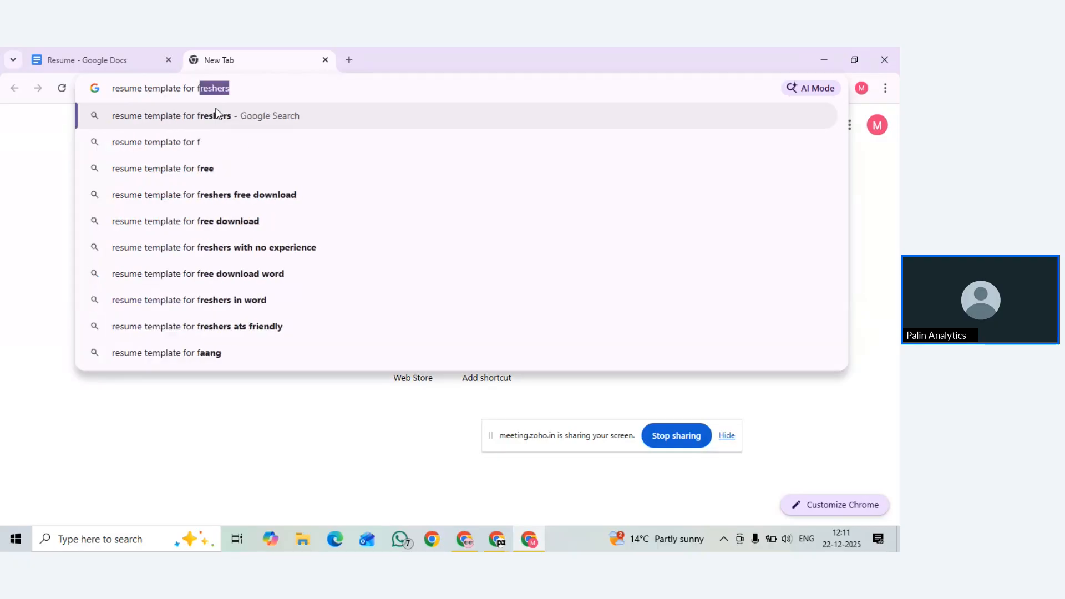
type("resher ")
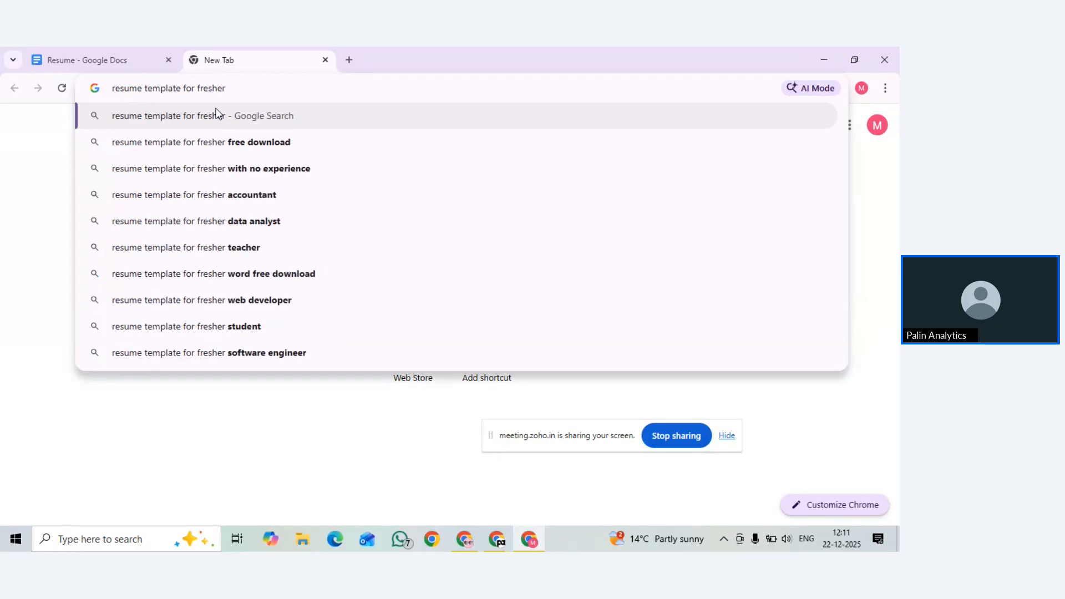
type("just ")
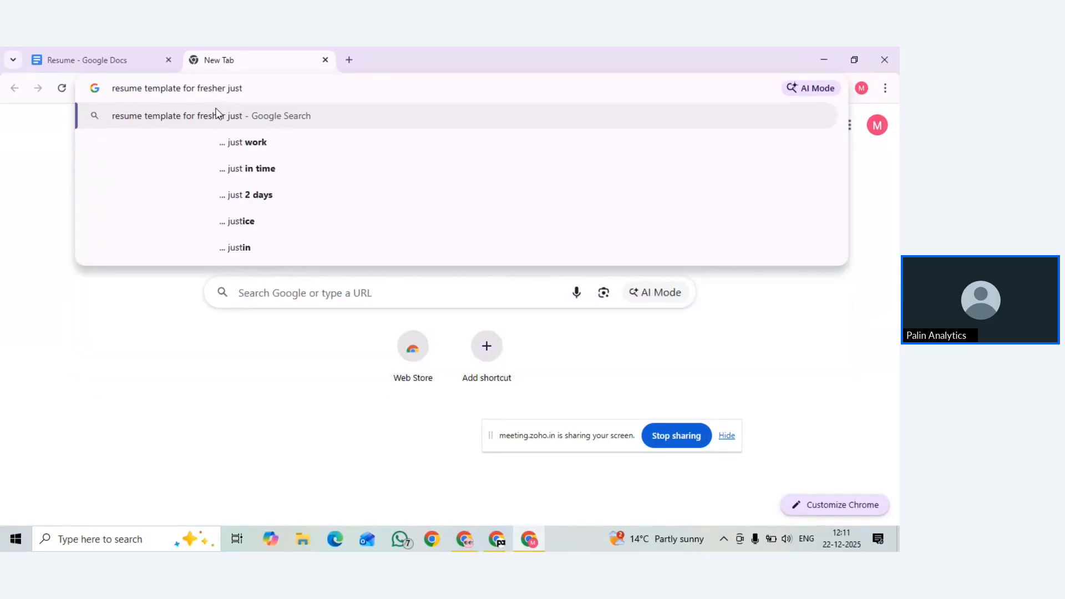
type("gradu")
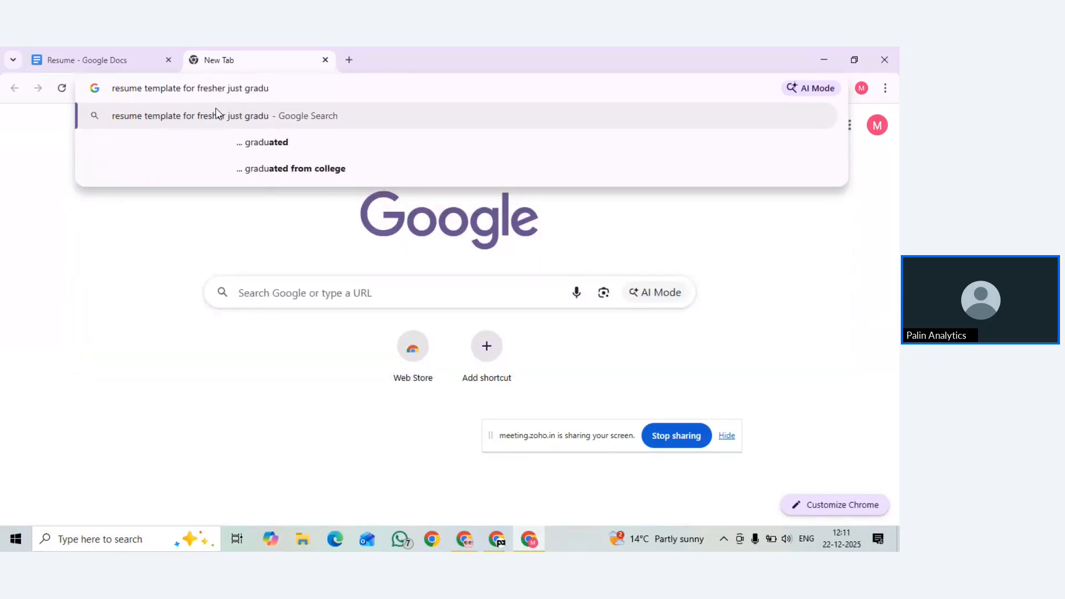
key("BackSpace")
type("uation pa")
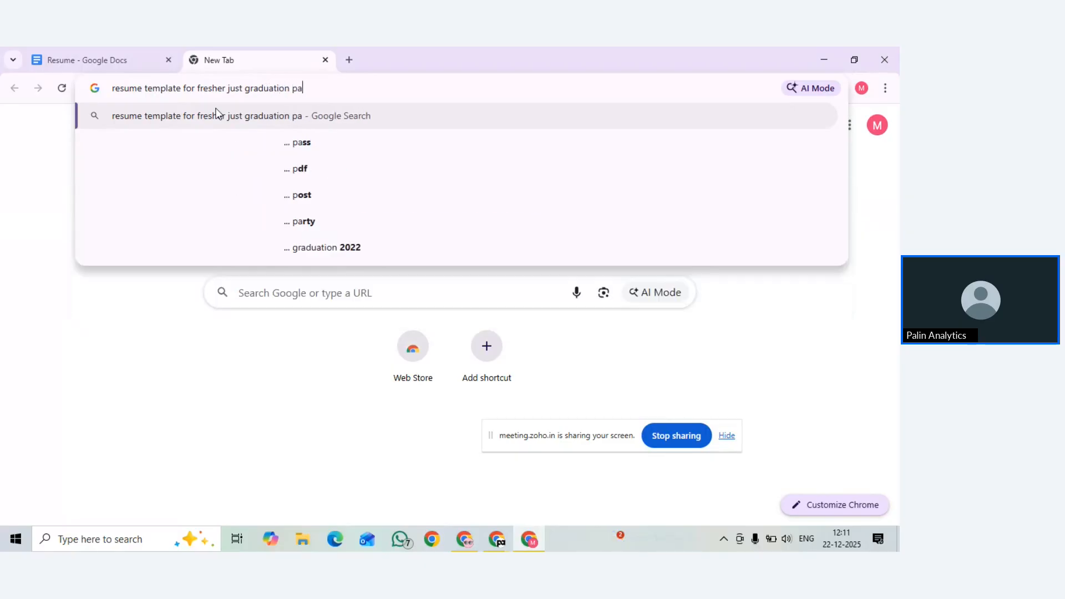
type("ssed")
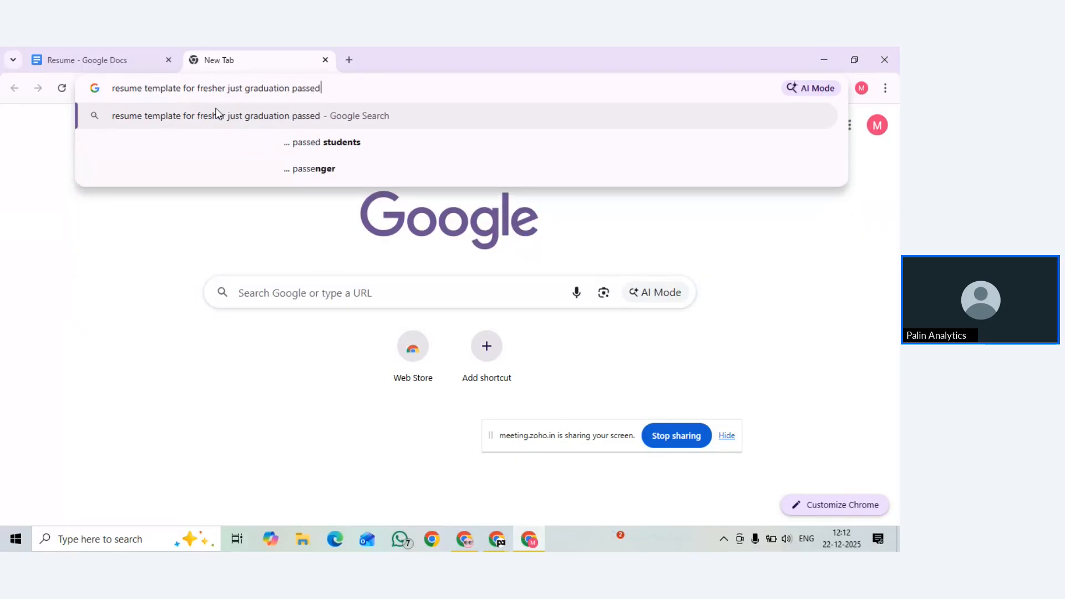
Search 'resume template for fresher just graduation passed', skim the results, then view Images
key("Return")
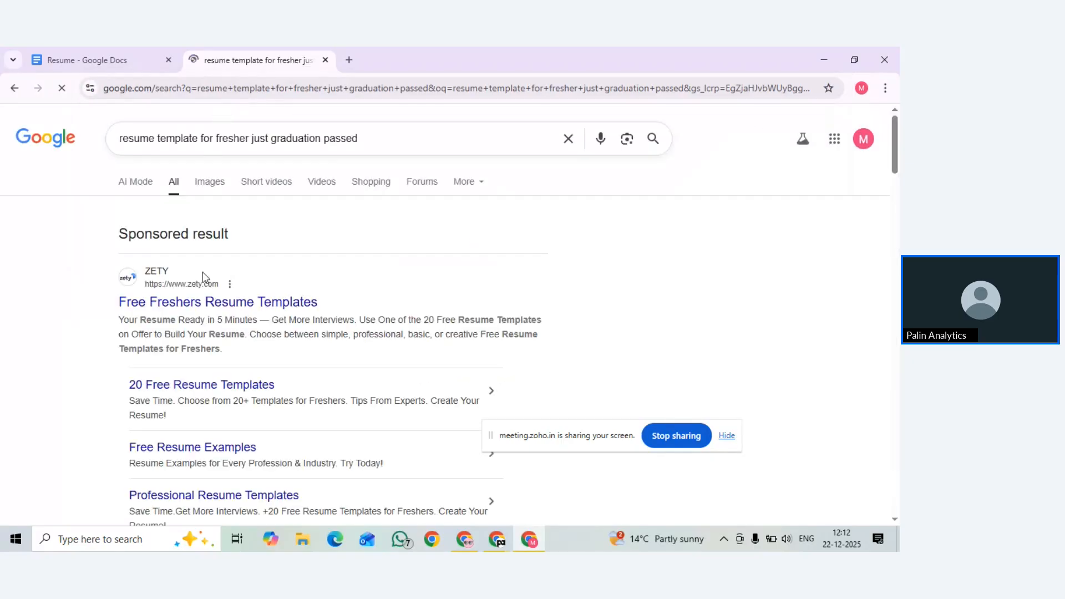
scroll(209, 293, "down", 6)
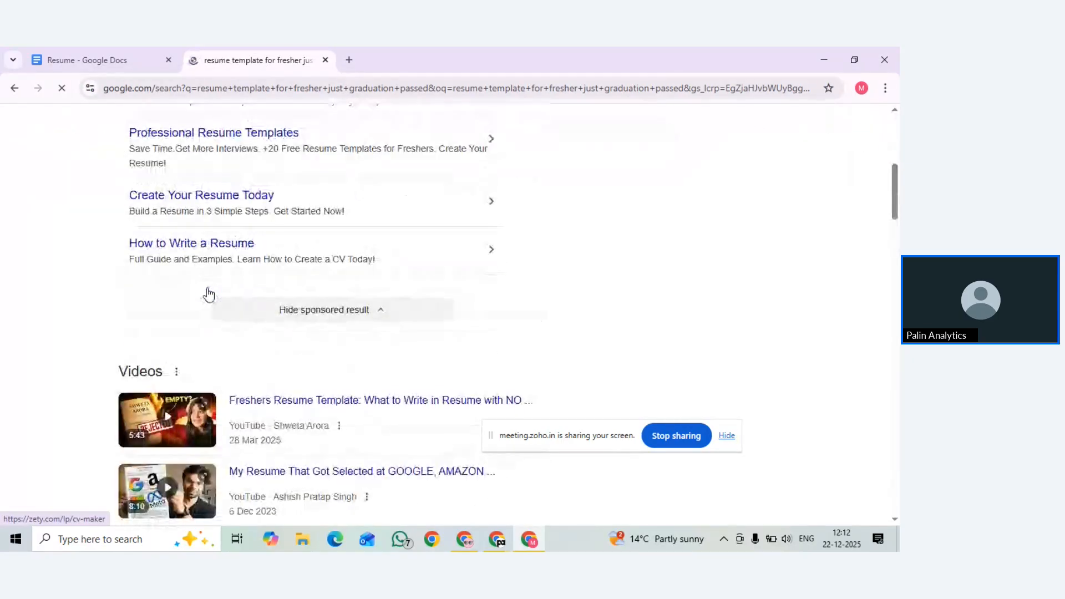
scroll(209, 294, "down", 7)
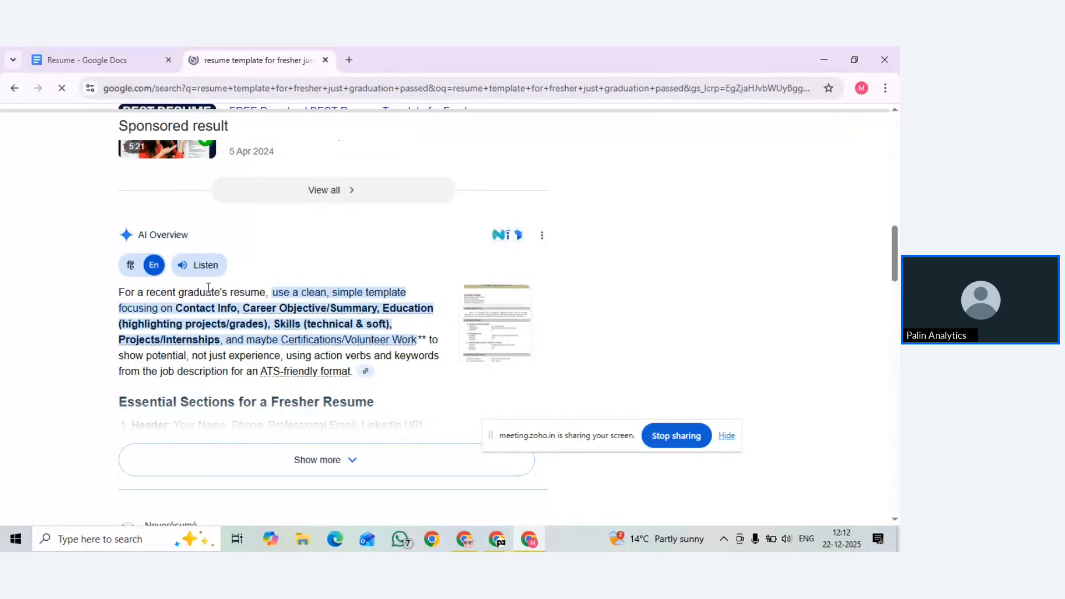
scroll(208, 288, "down", 5)
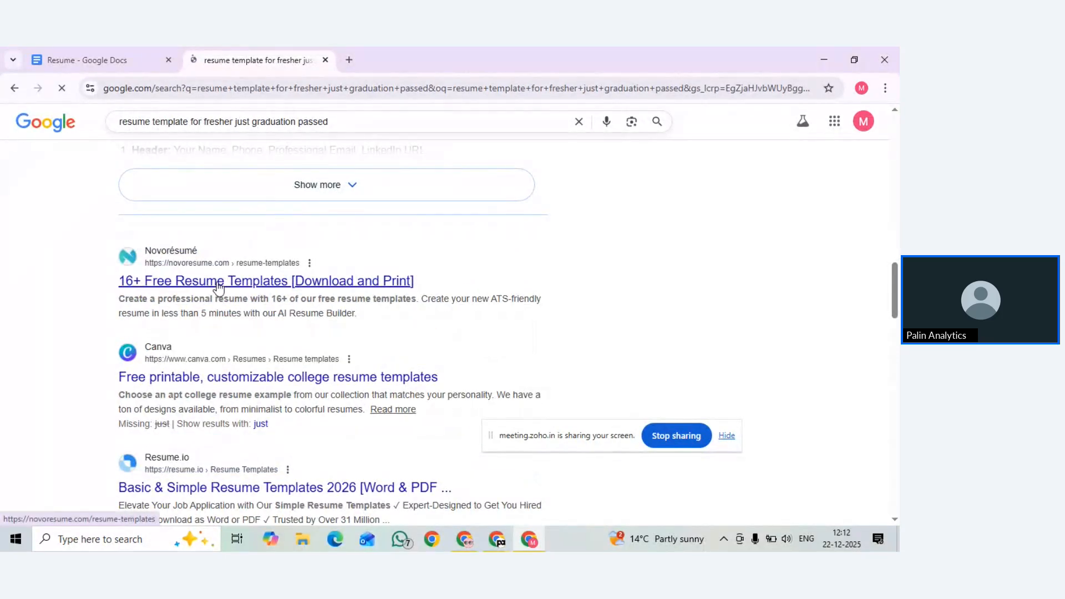
scroll(217, 287, "up", 2)
scroll(217, 285, "down", 4)
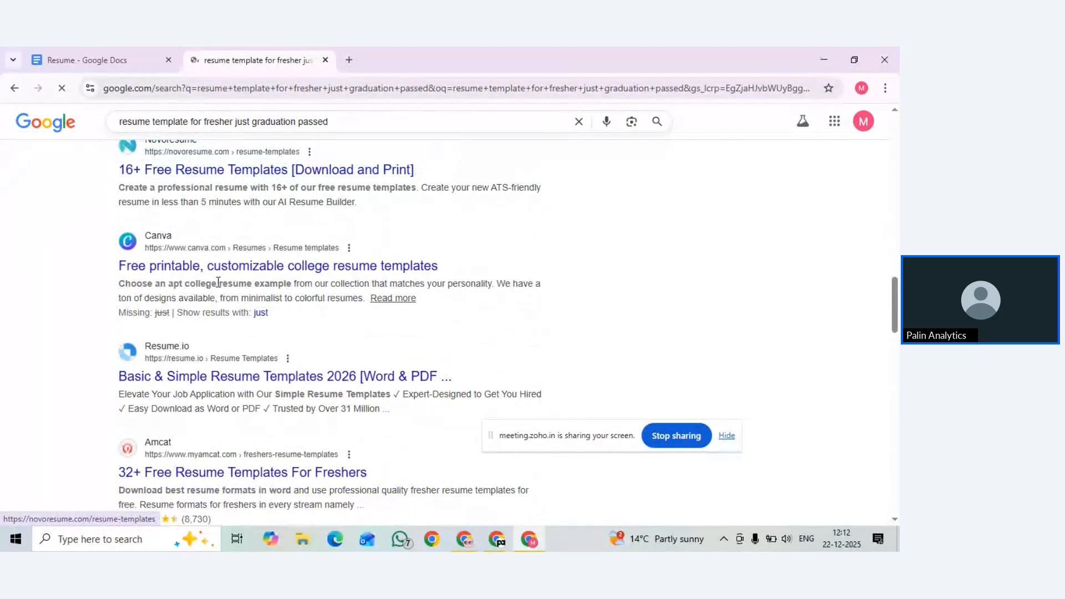
scroll(201, 266, "up", 2)
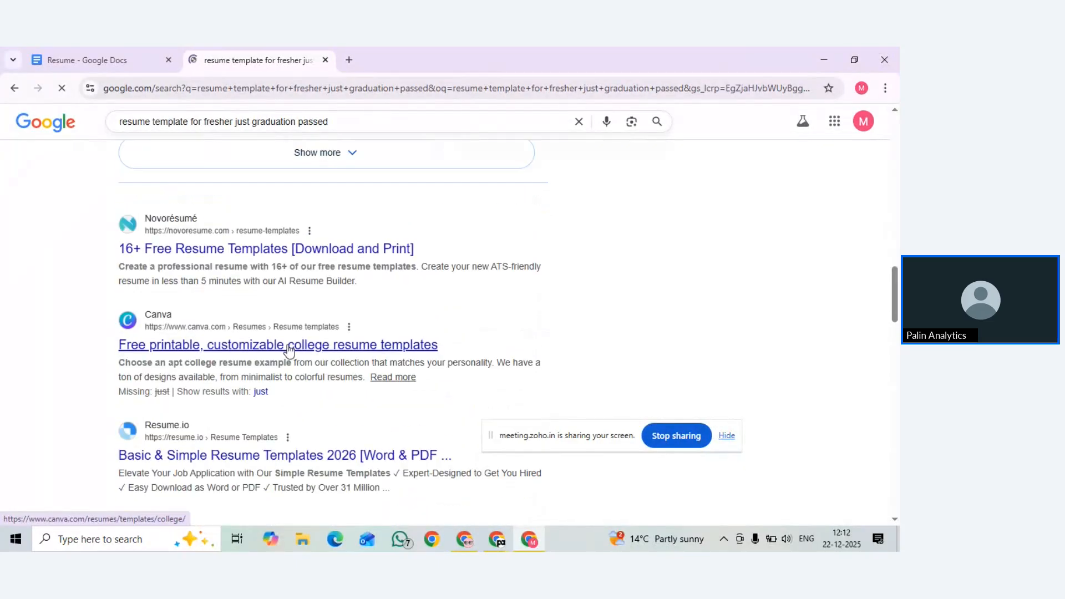
scroll(271, 366, "up", 10)
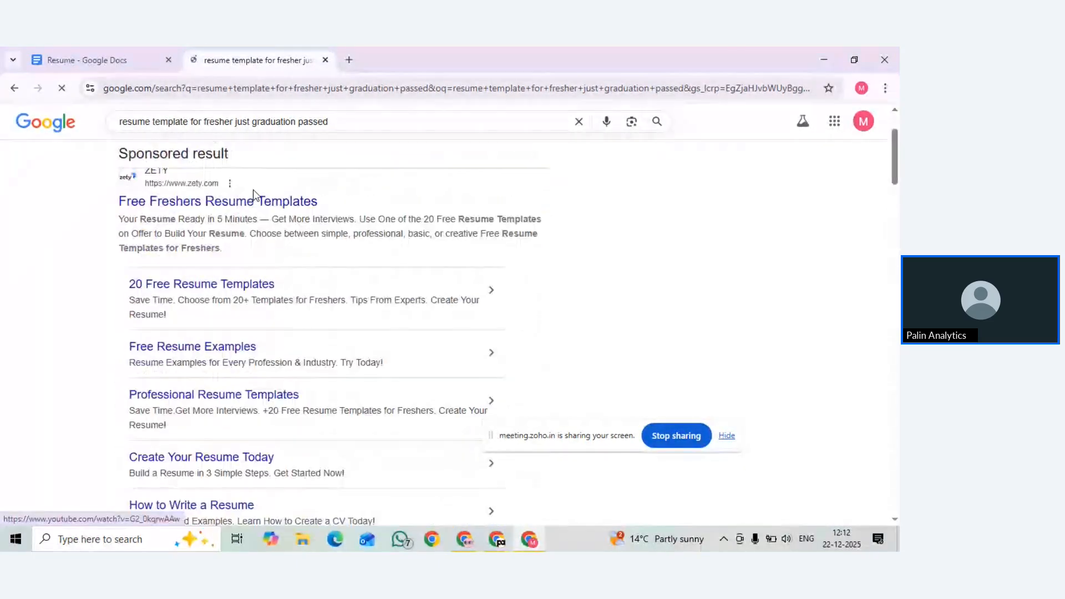
left_click(218, 186)
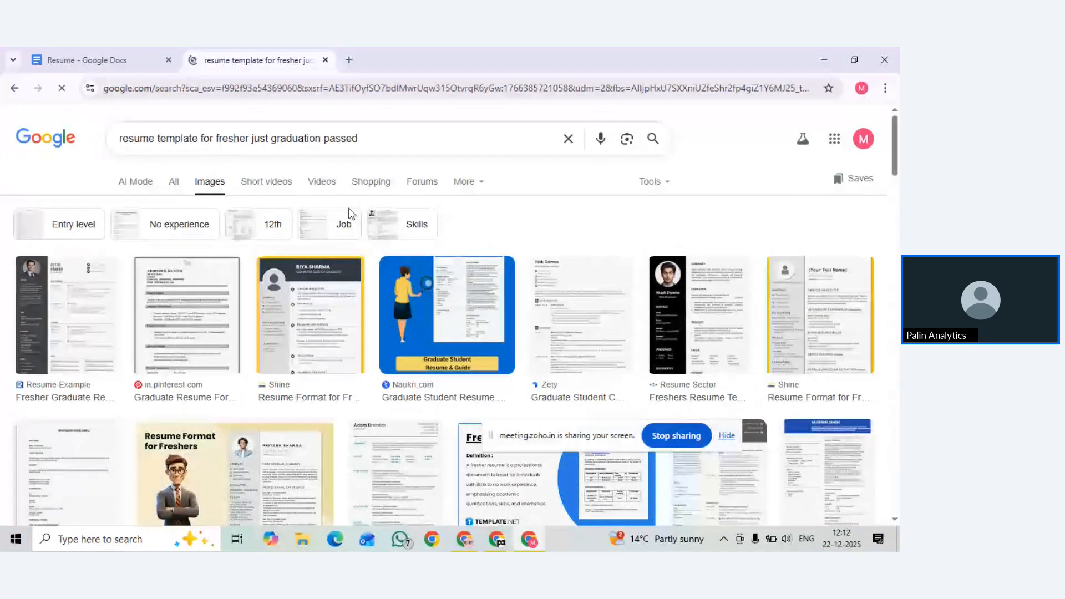
Preview HR Cabin's 'Sample Resumes for B.Com Freshers' image in the Google Images results
scroll(318, 361, "down", 4)
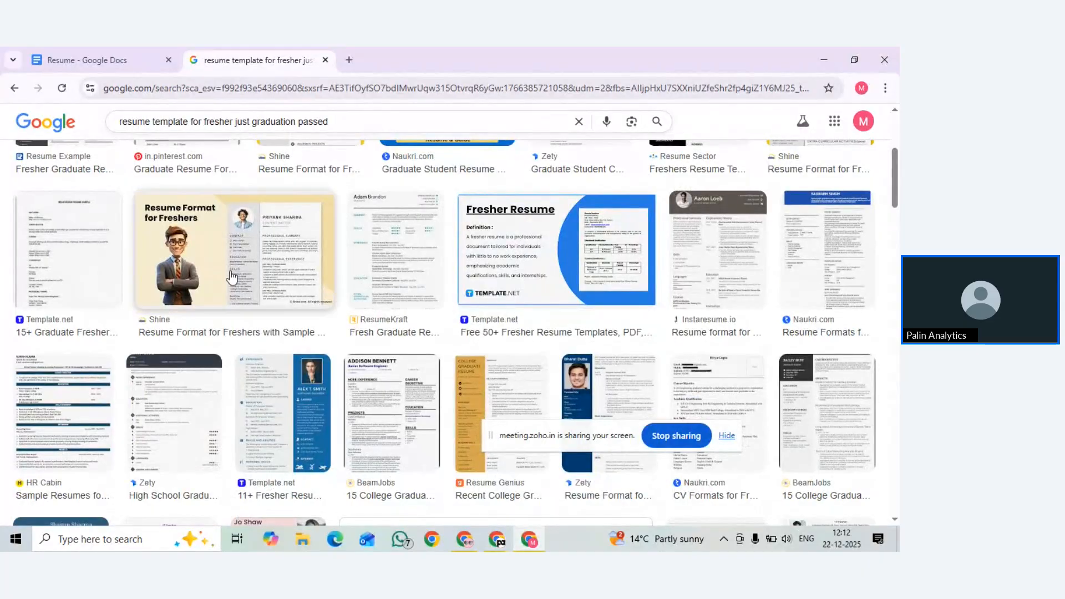
scroll(232, 276, "down", 4)
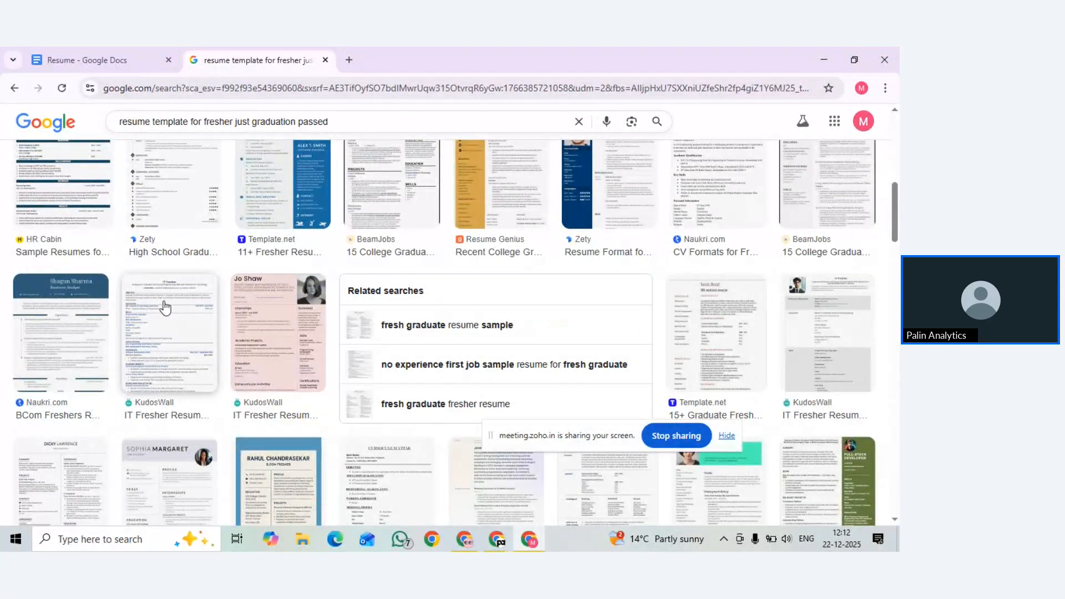
scroll(164, 306, "up", 3)
left_click(21, 242)
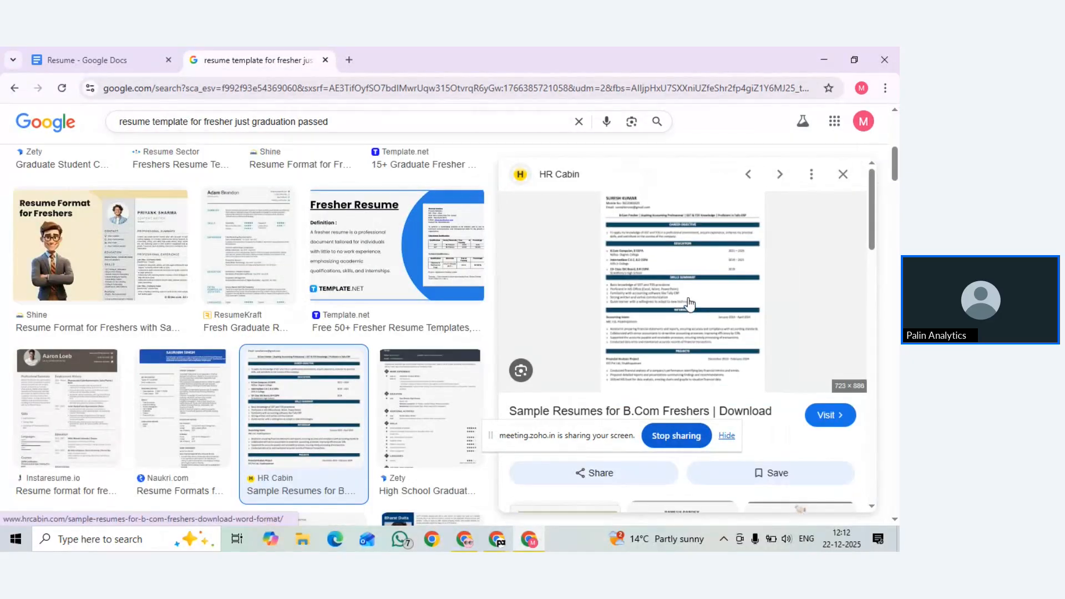
left_click(692, 316)
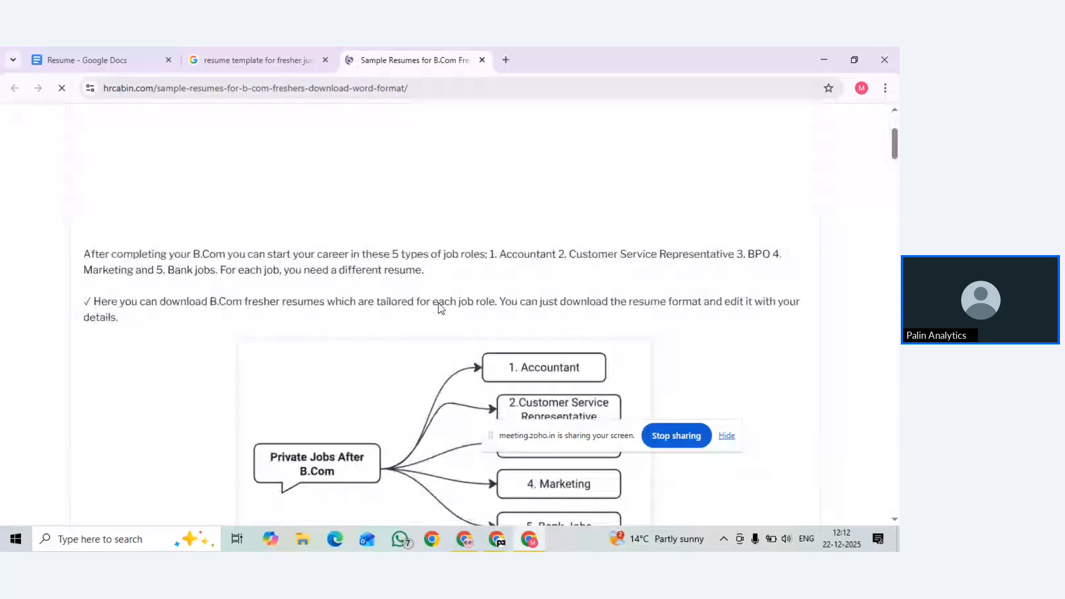
scroll(441, 308, "down", 10)
scroll(441, 308, "up", 4)
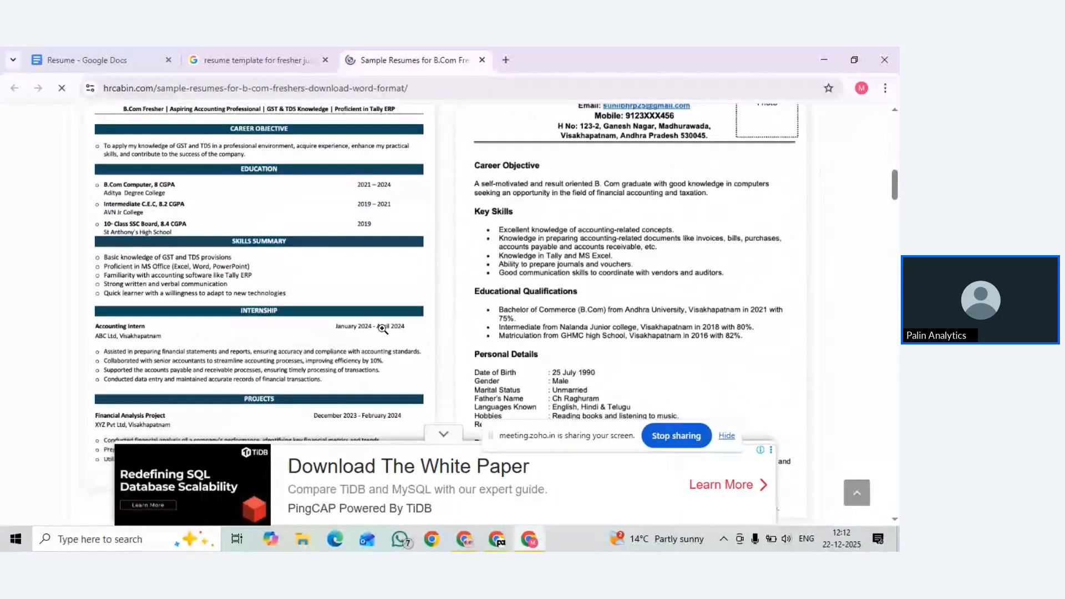
scroll(381, 327, "down", 1)
scroll(381, 327, "up", 1)
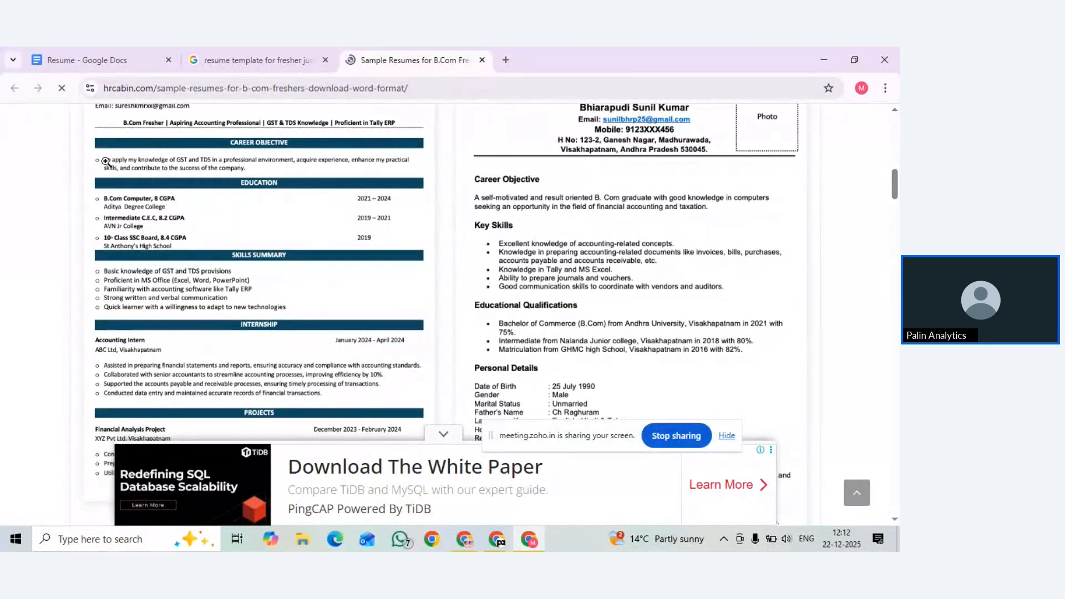
scroll(105, 161, "up", 1)
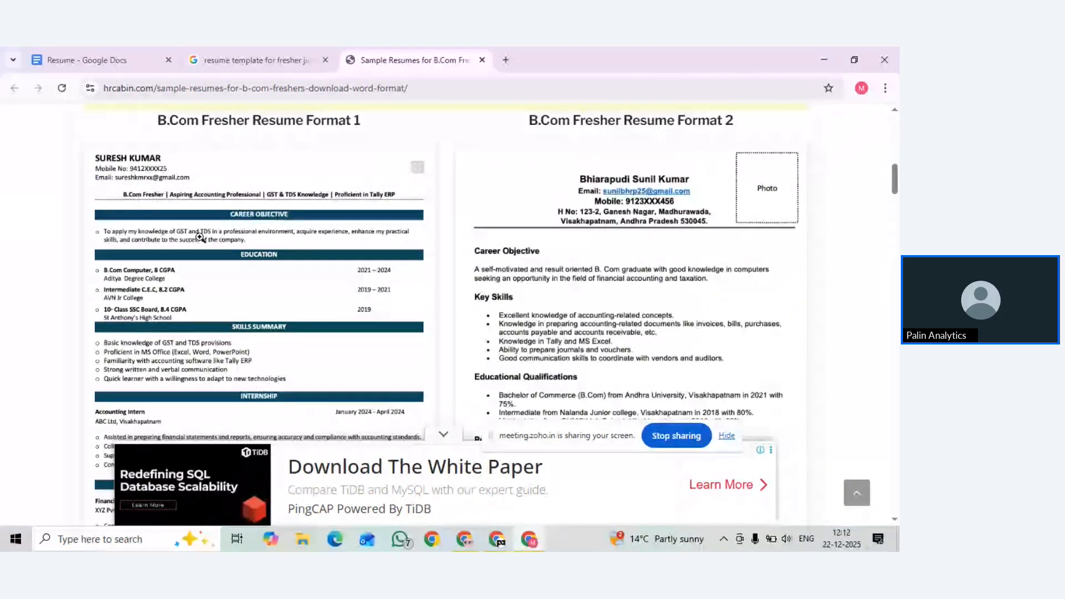
scroll(258, 236, "down", 1)
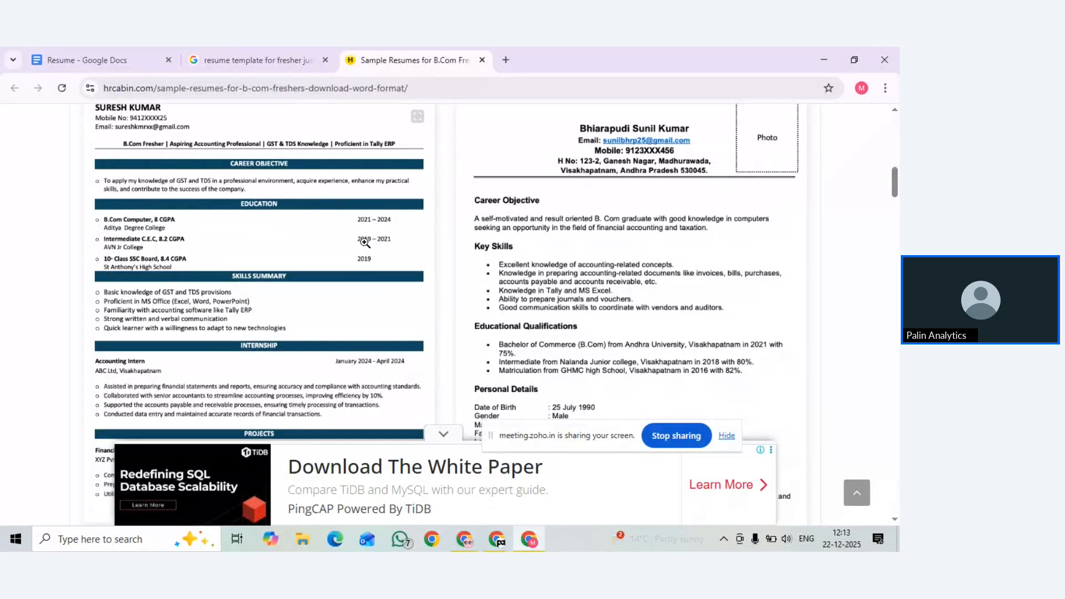
scroll(236, 278, "down", 1)
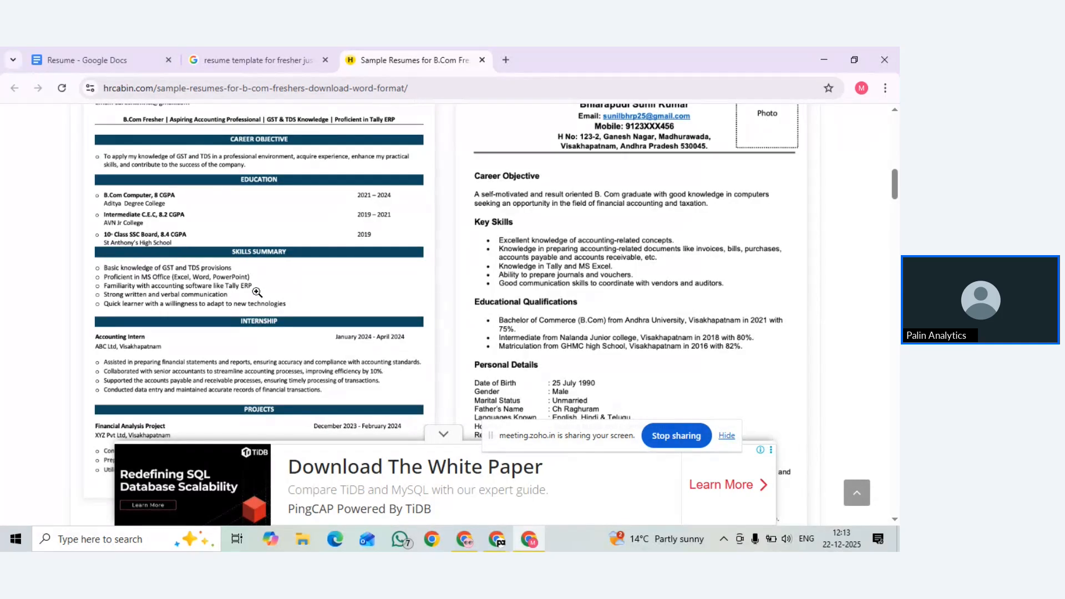
scroll(176, 298, "down", 2)
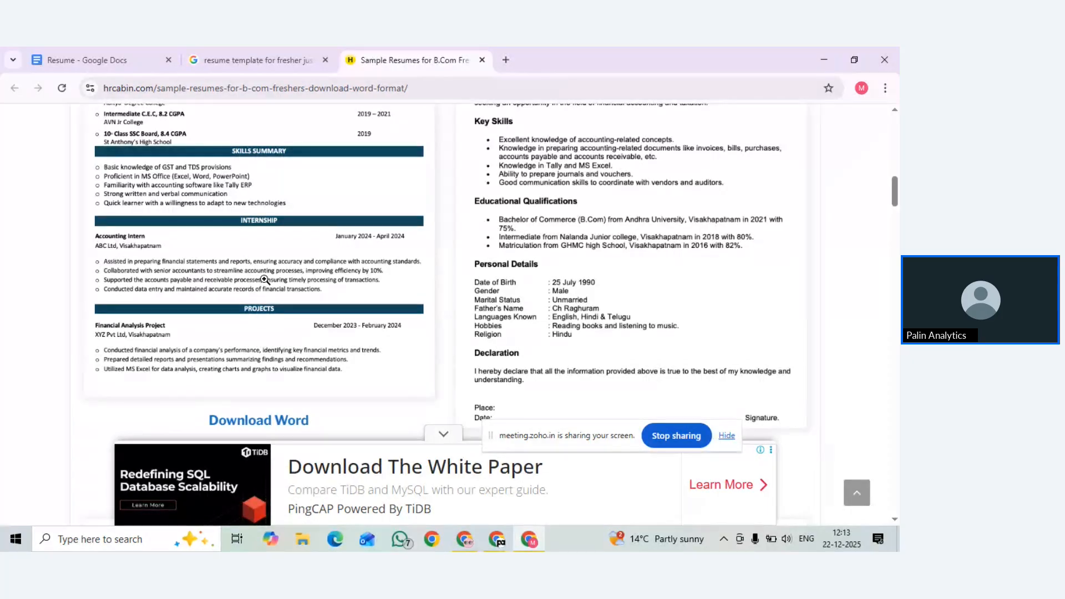
scroll(265, 280, "up", 6)
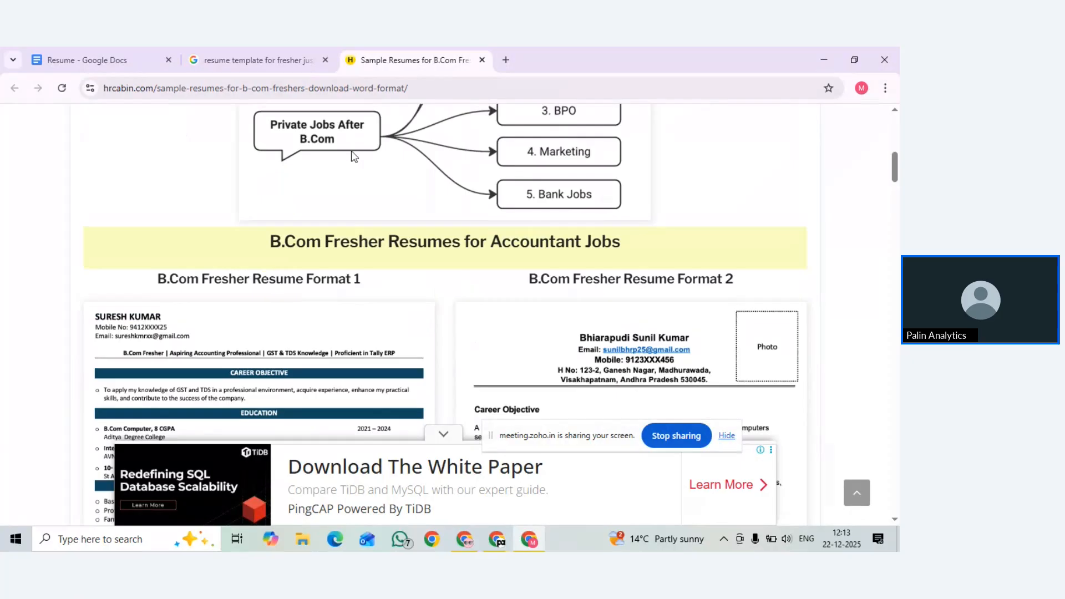
scroll(284, 308, "down", 5)
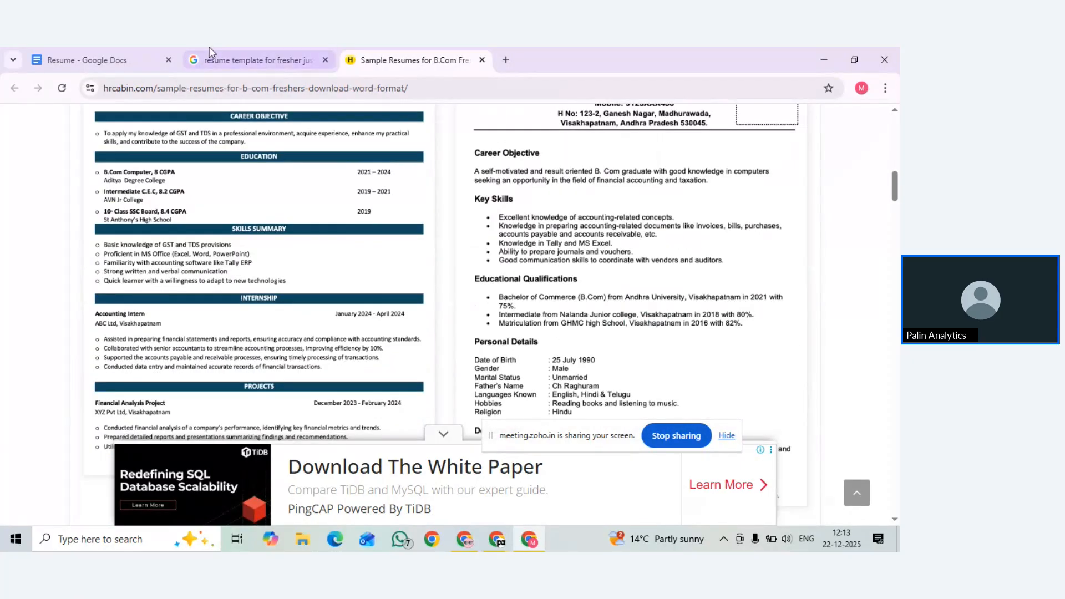
From the Resume document, open the Google Docs home page showing the Serif and Coral templates
left_click(119, 52)
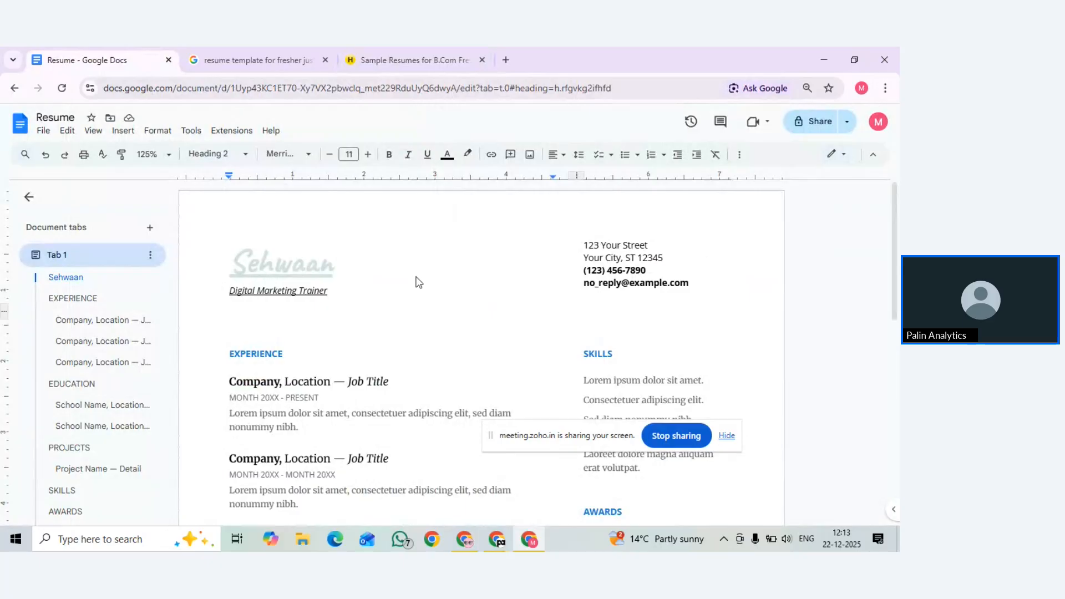
scroll(419, 283, "down", 3)
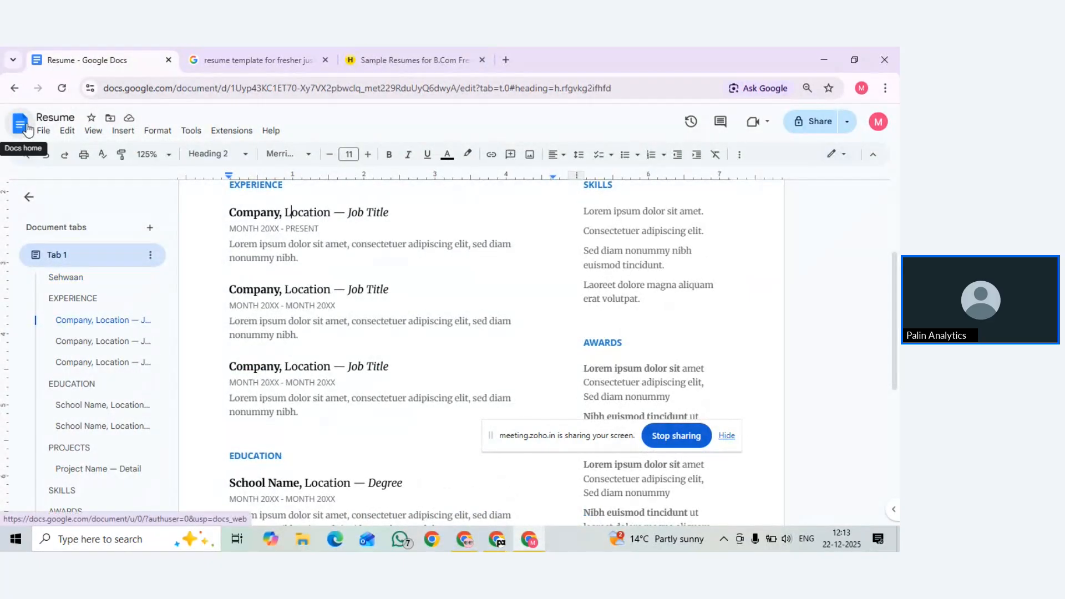
left_click(28, 129)
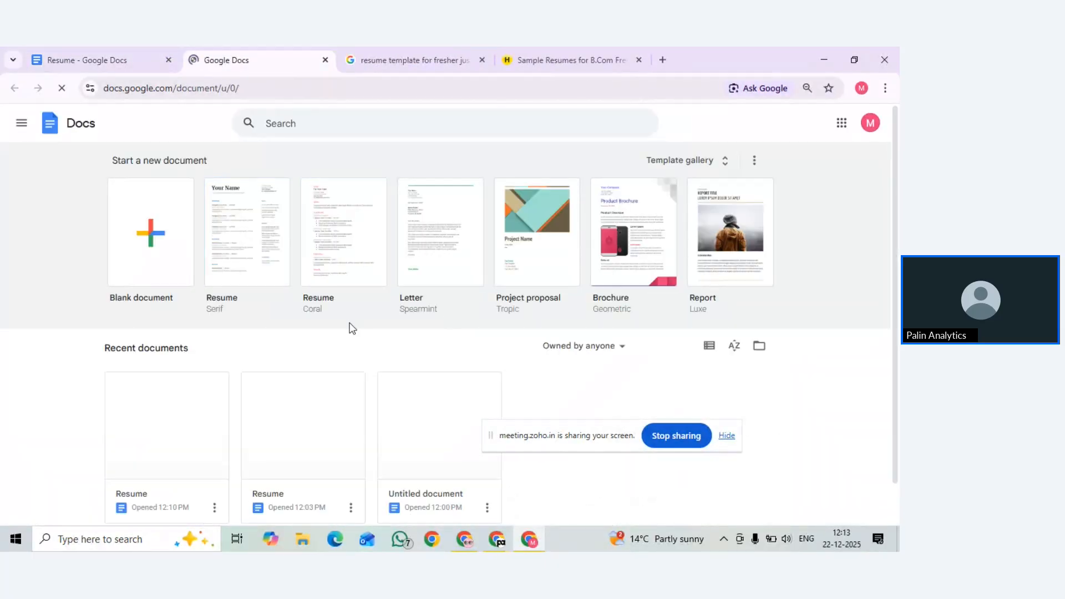
Browse the template gallery's Resumes, Letters, Personal and Work sections, then return to the resume image results
left_click(671, 166)
scroll(407, 243, "down", 4)
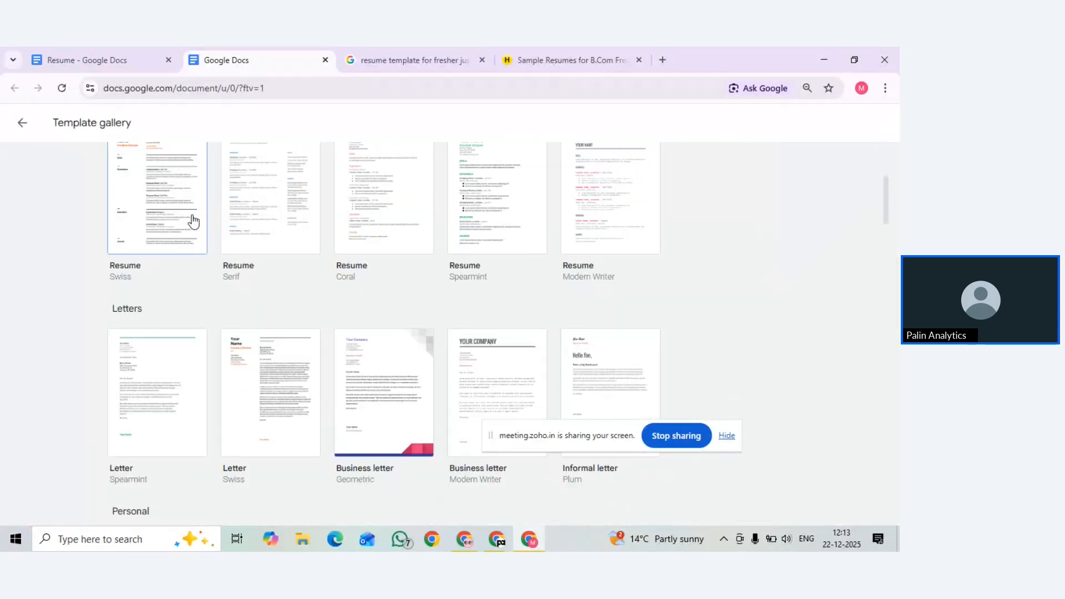
scroll(191, 222, "up", 1)
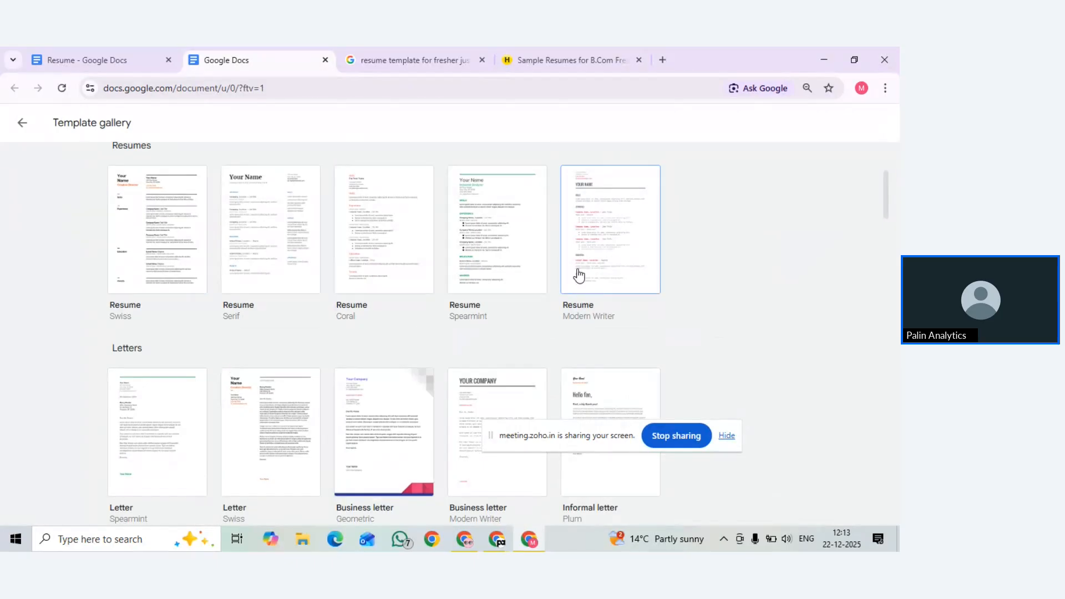
scroll(309, 278, "down", 3)
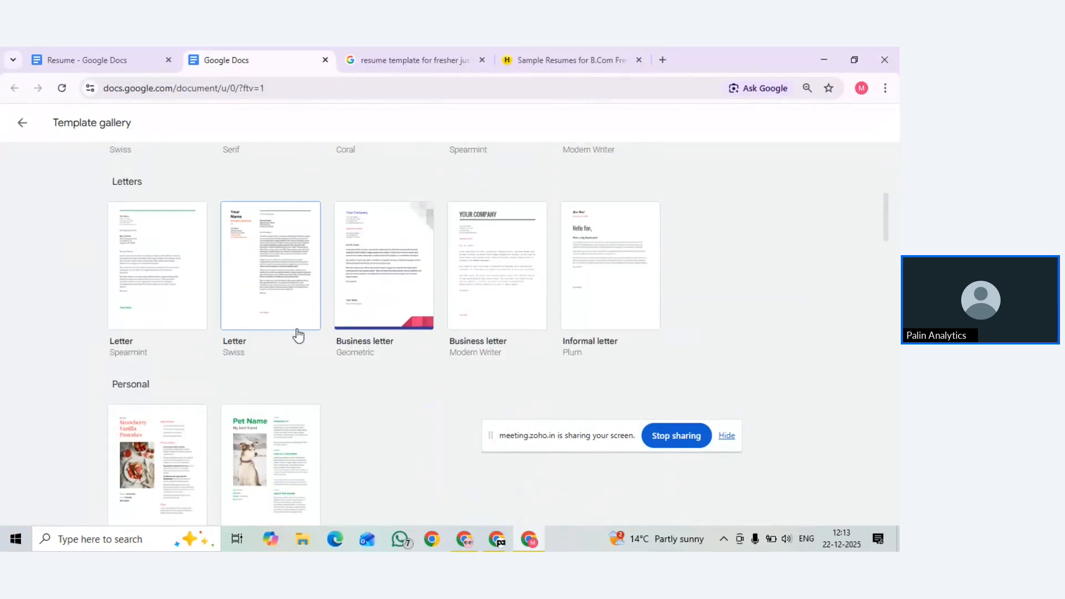
scroll(296, 342, "down", 3)
scroll(297, 344, "down", 4)
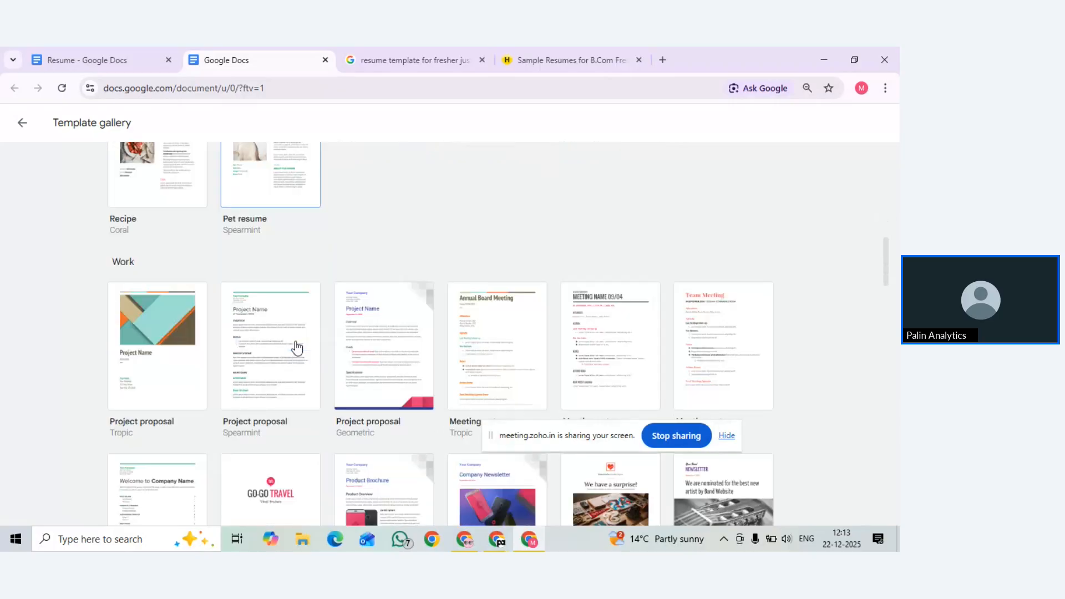
scroll(442, 315, "down", 5)
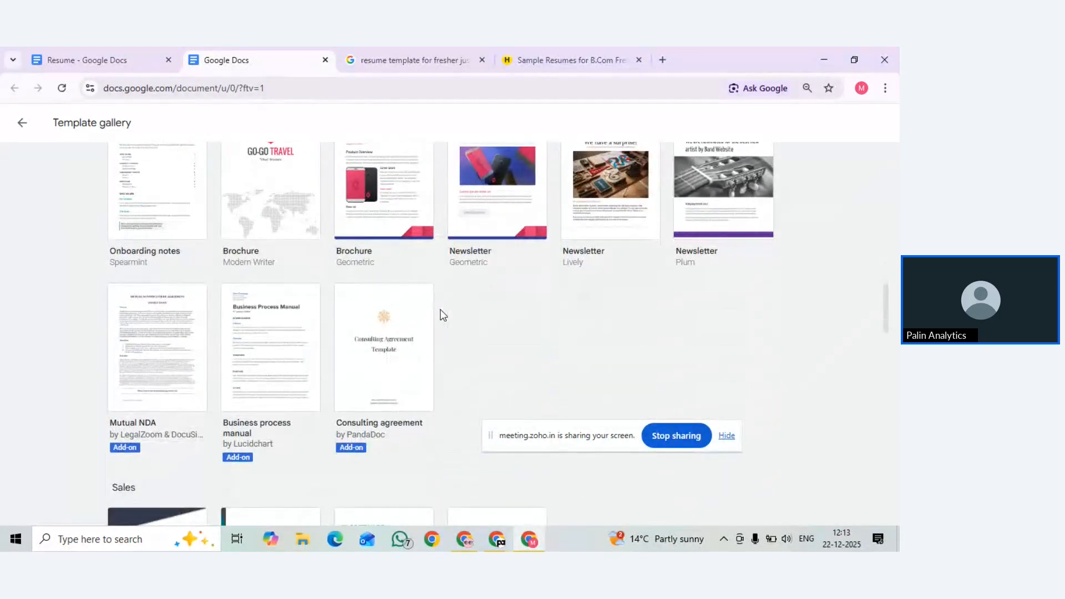
scroll(442, 315, "up", 12)
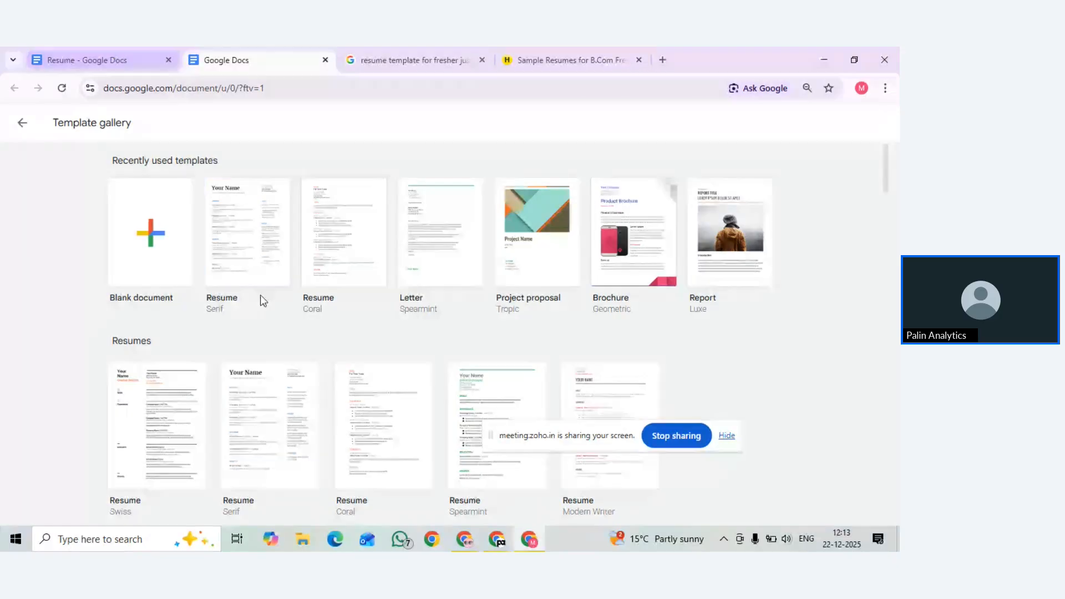
scroll(321, 323, "down", 1)
scroll(320, 322, "down", 4)
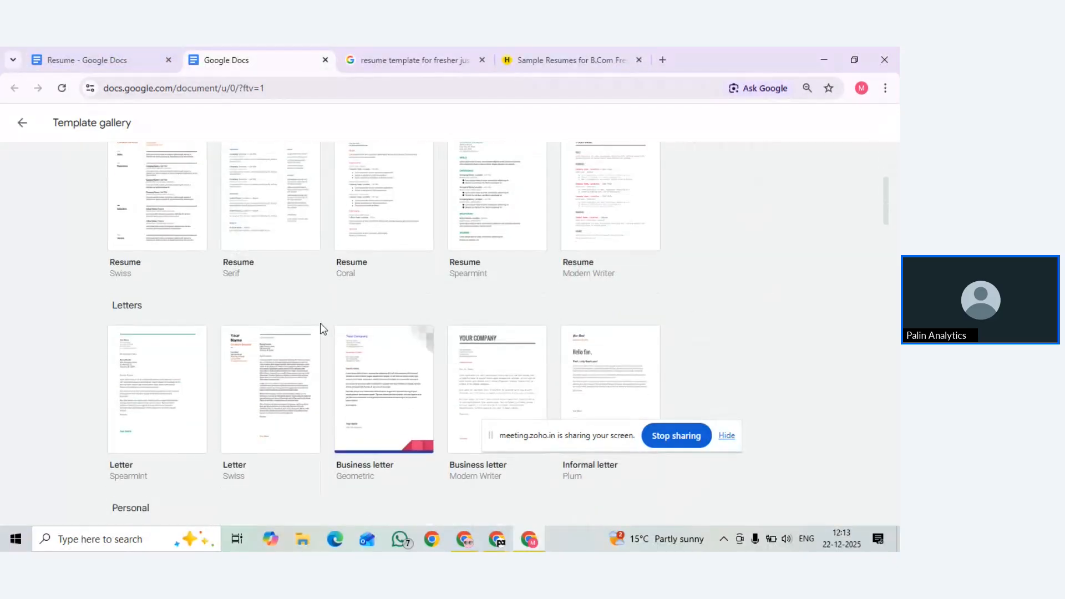
scroll(320, 323, "up", 4)
left_click(398, 58)
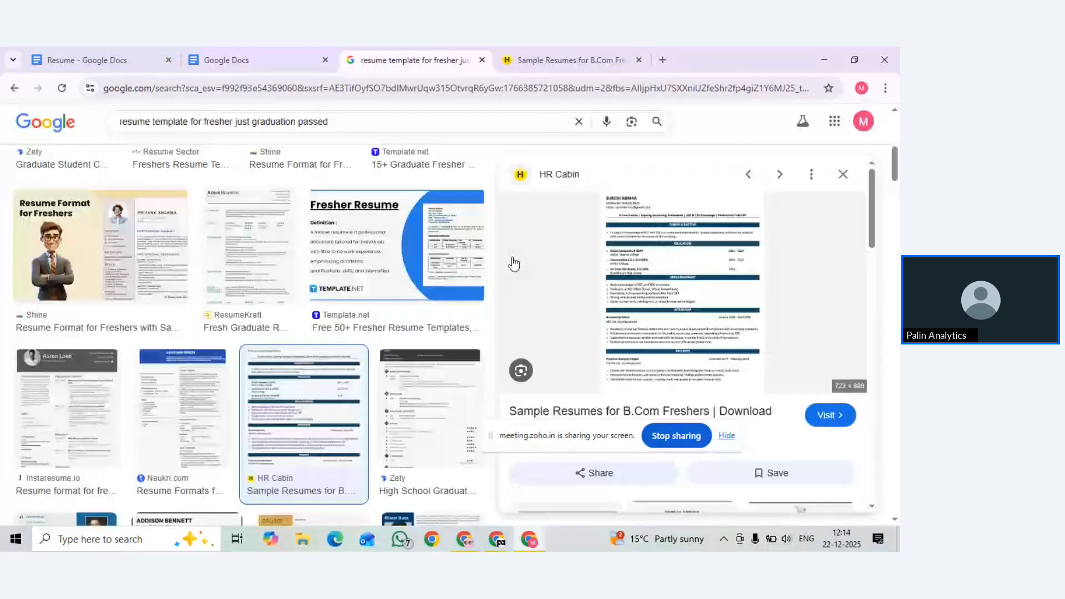
Close the HR Cabin preview, go back to the full image results, and return to the Resume document
left_click(842, 174)
left_click(14, 87)
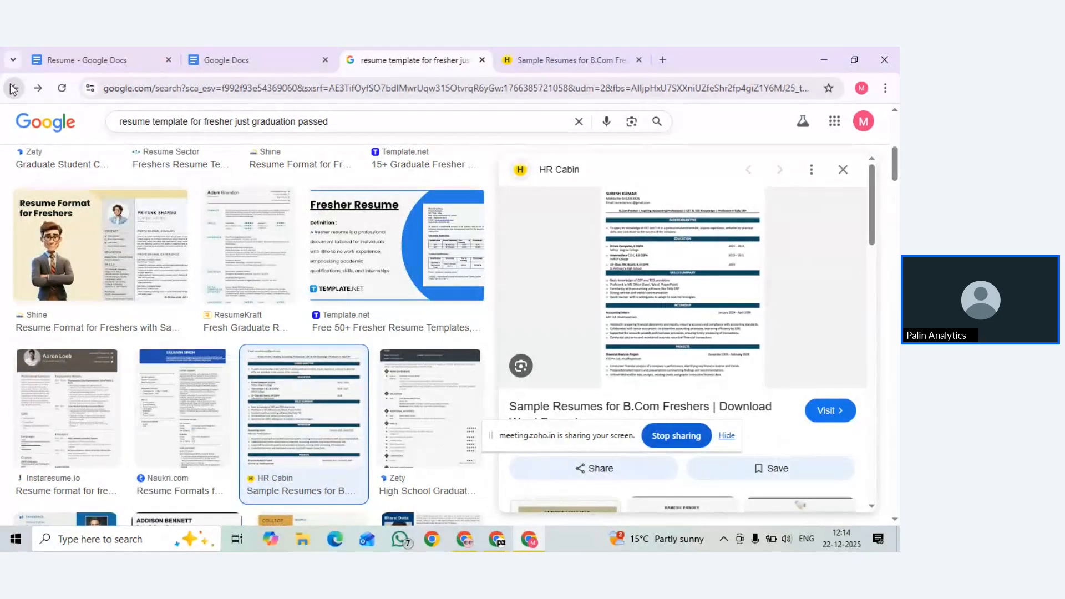
left_click(13, 88)
left_click(88, 59)
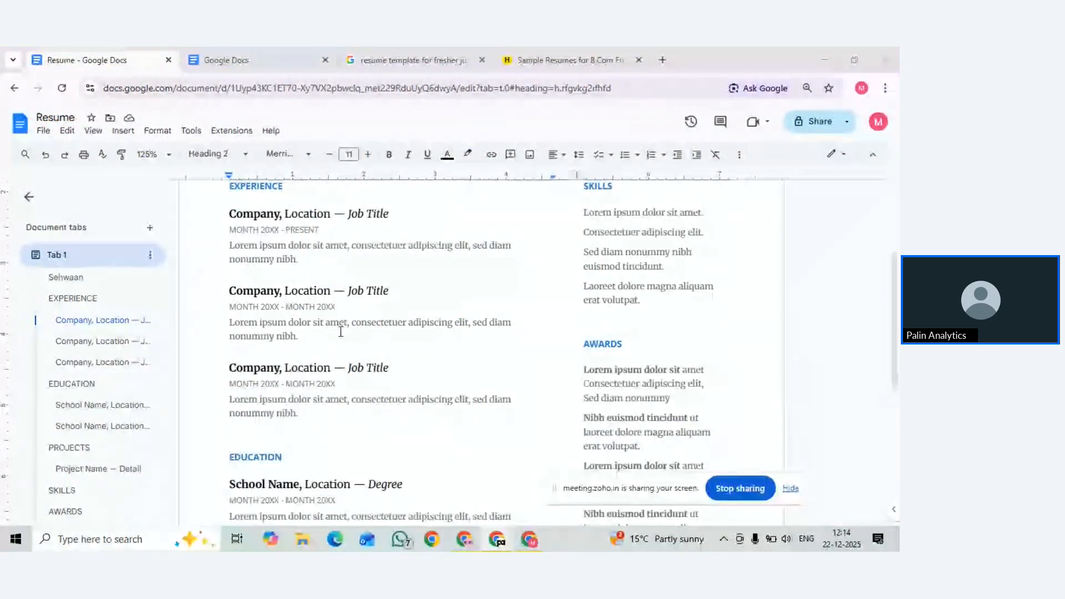
scroll(271, 253, "up", 1)
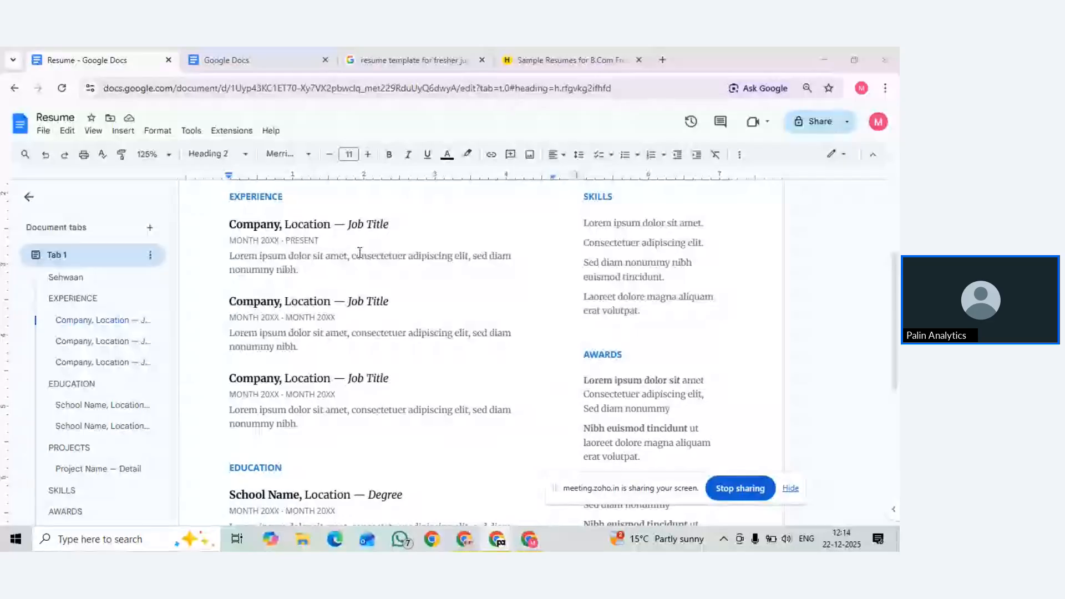
scroll(359, 252, "up", 2)
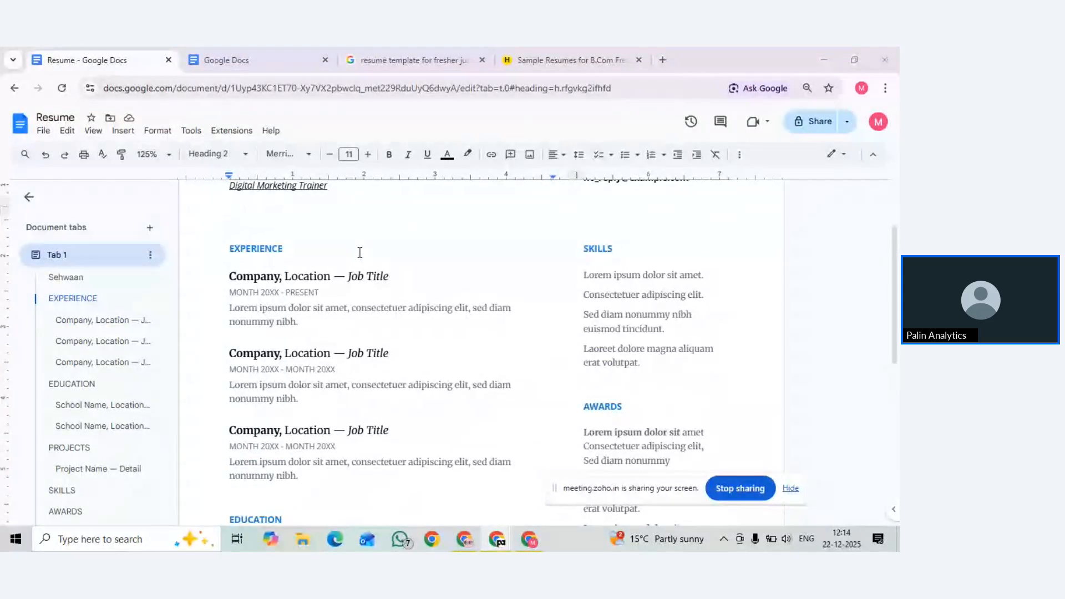
left_click(372, 428)
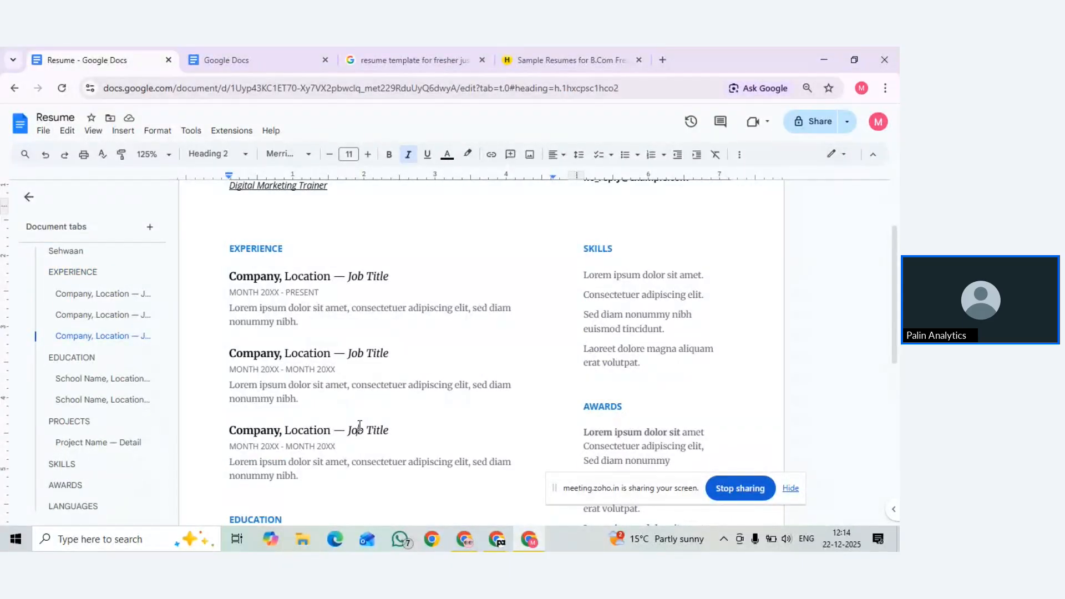
left_click(395, 433)
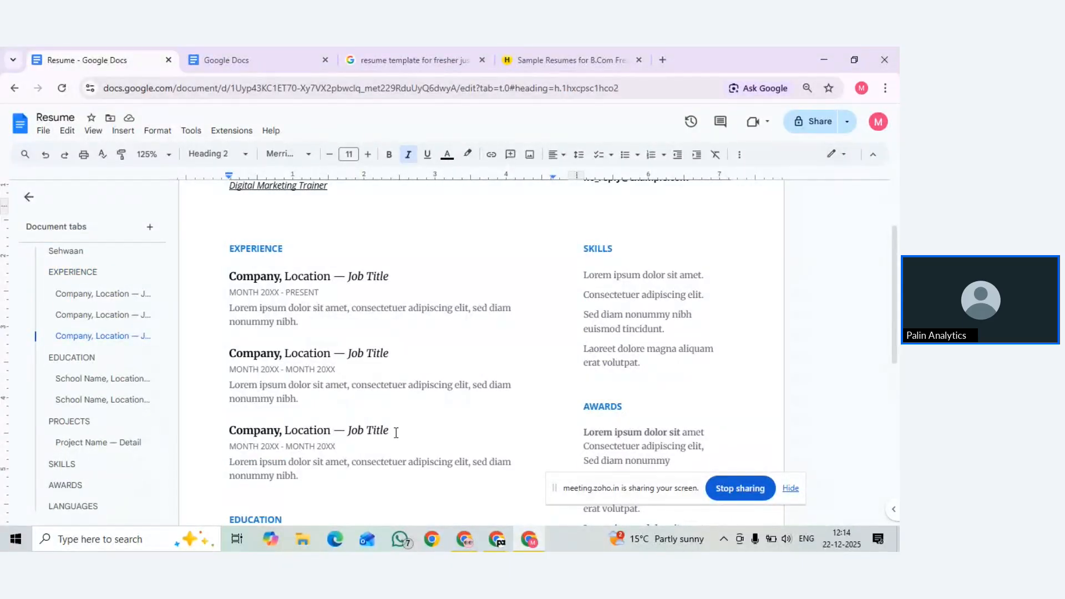
left_click(366, 352)
left_click(394, 270)
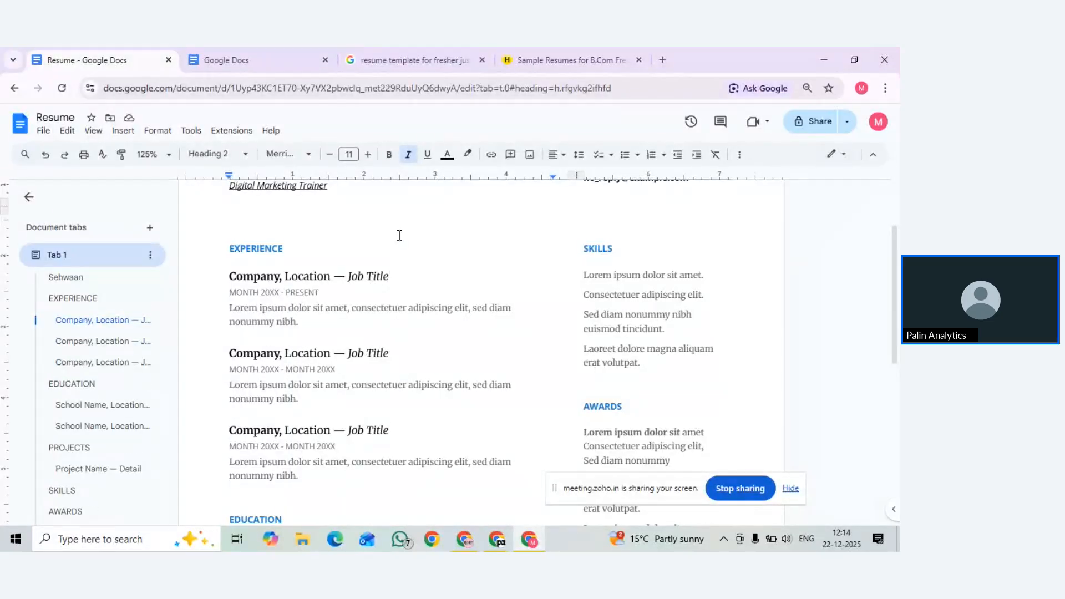
scroll(375, 369, "down", 1)
scroll(375, 369, "down", 3)
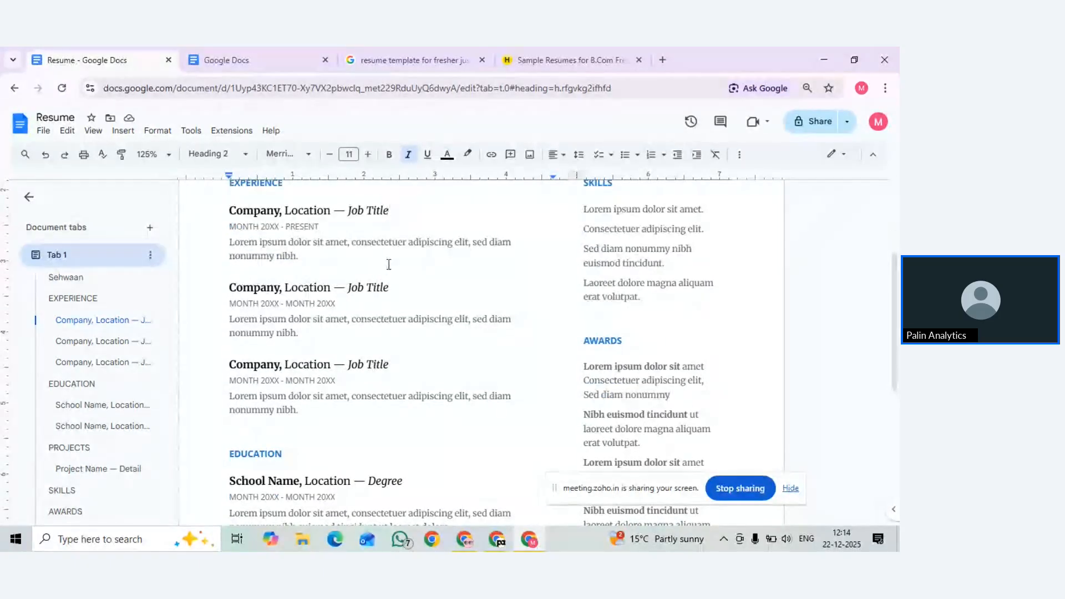
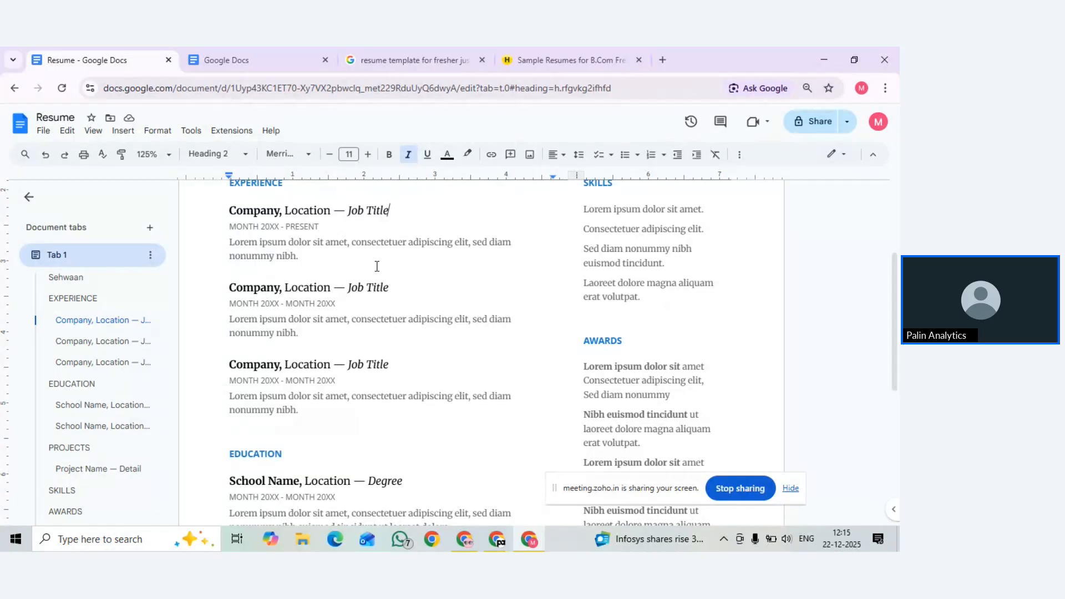
Select all of the resume template text and delete it, leaving an empty page
left_click(405, 289)
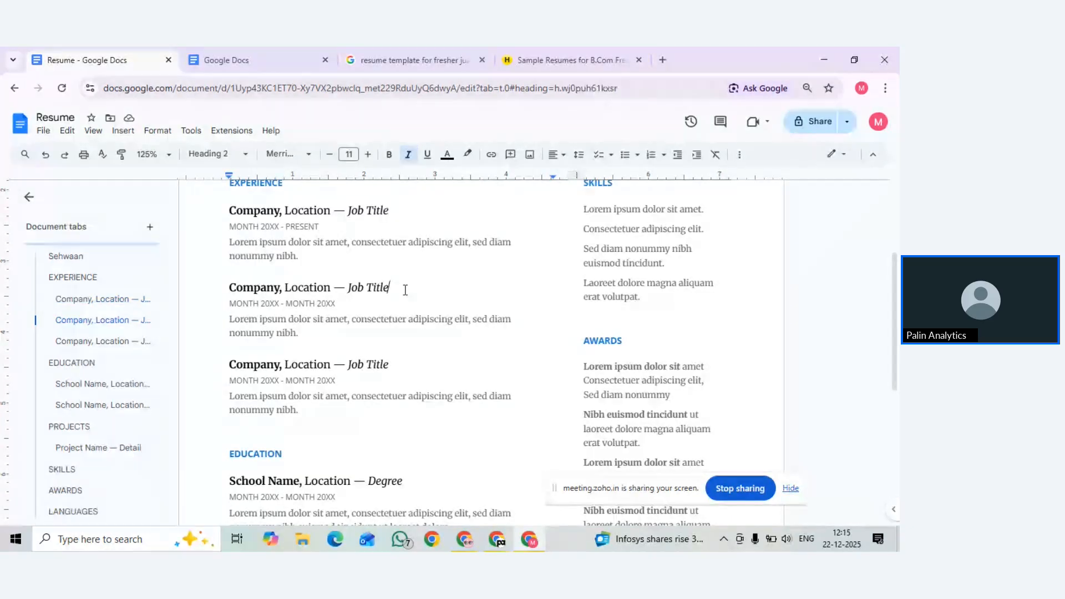
key("ctrl+a")
key("BackSpace")
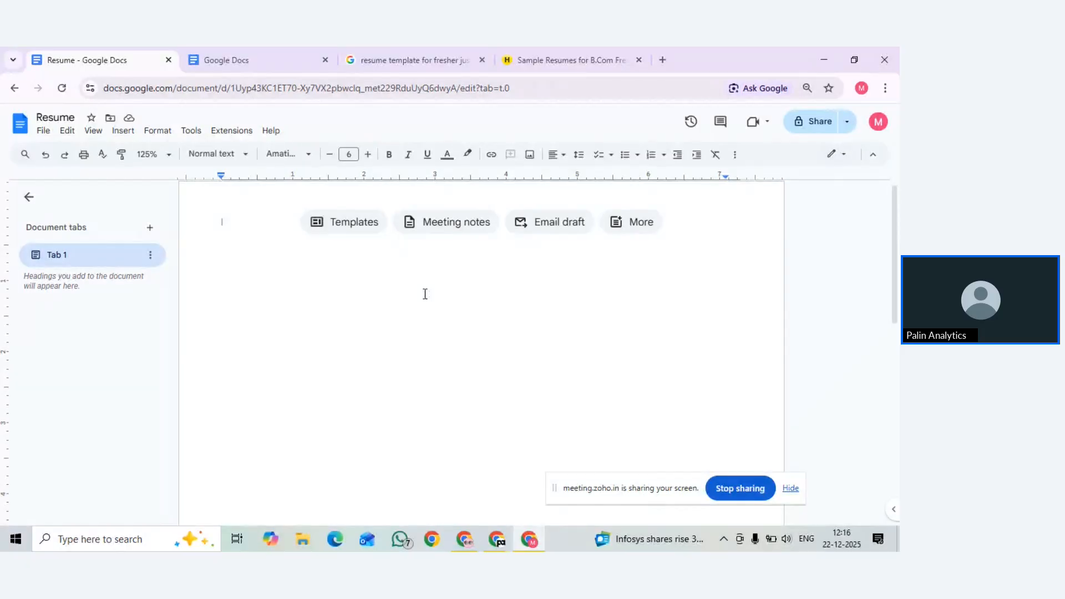
Set the font to 11-point Arial and type 'To' at the top of the page
type("Nam")
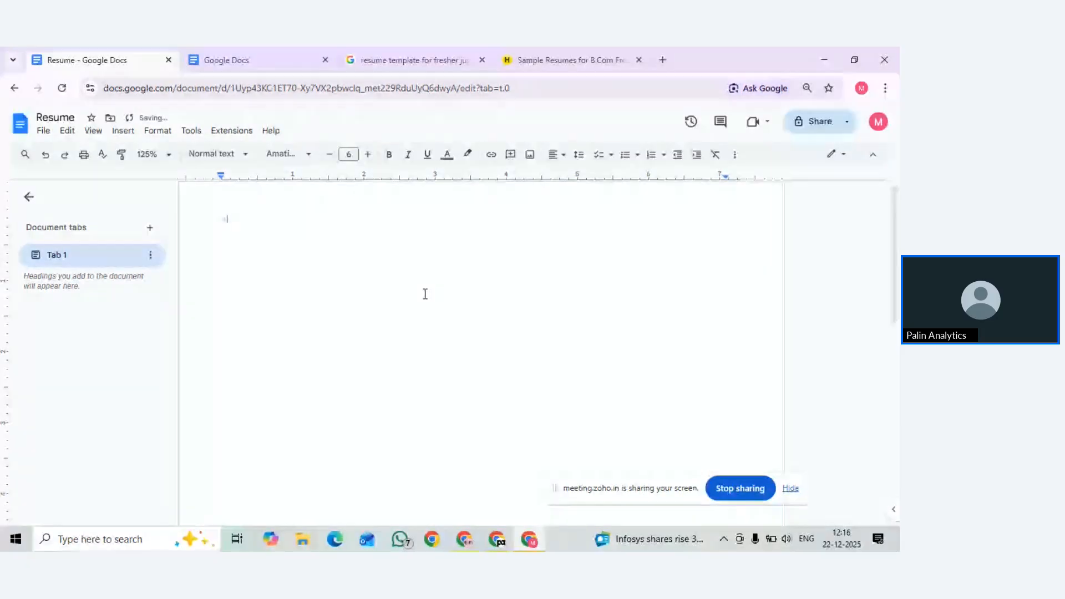
key("BackSpace")
key("BackSpace")
key("BackSpace")
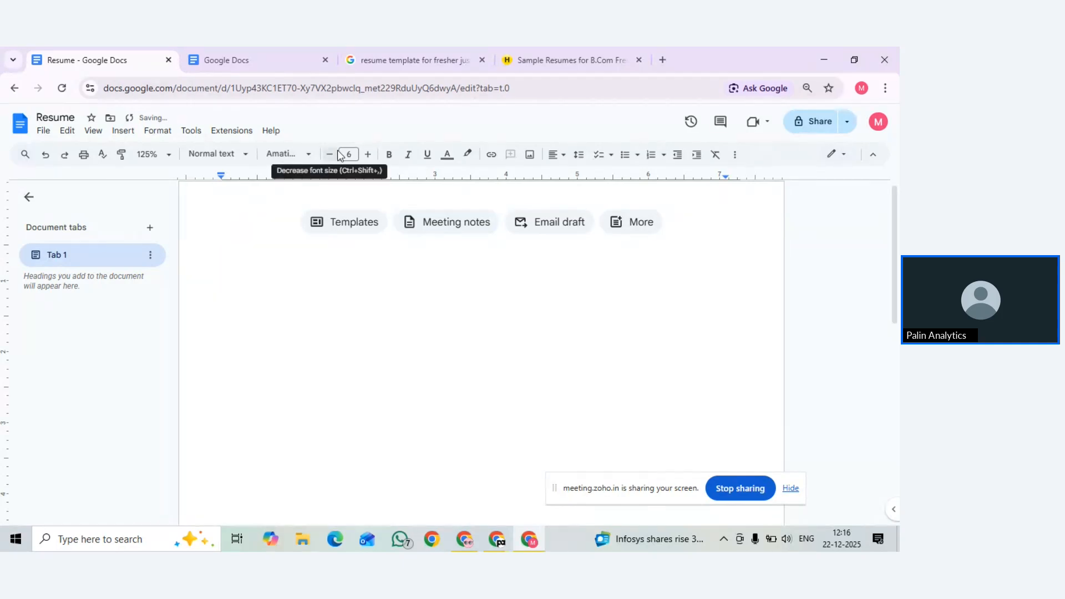
left_click(368, 161)
left_click(368, 160)
left_click(369, 161)
left_click(369, 161)
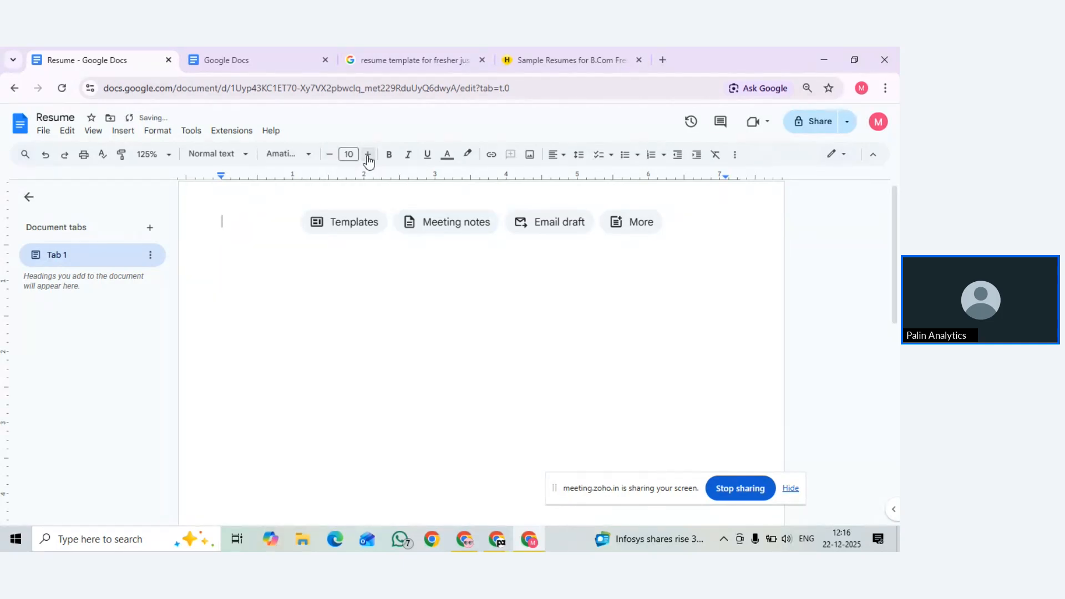
left_click(368, 160)
left_click(285, 157)
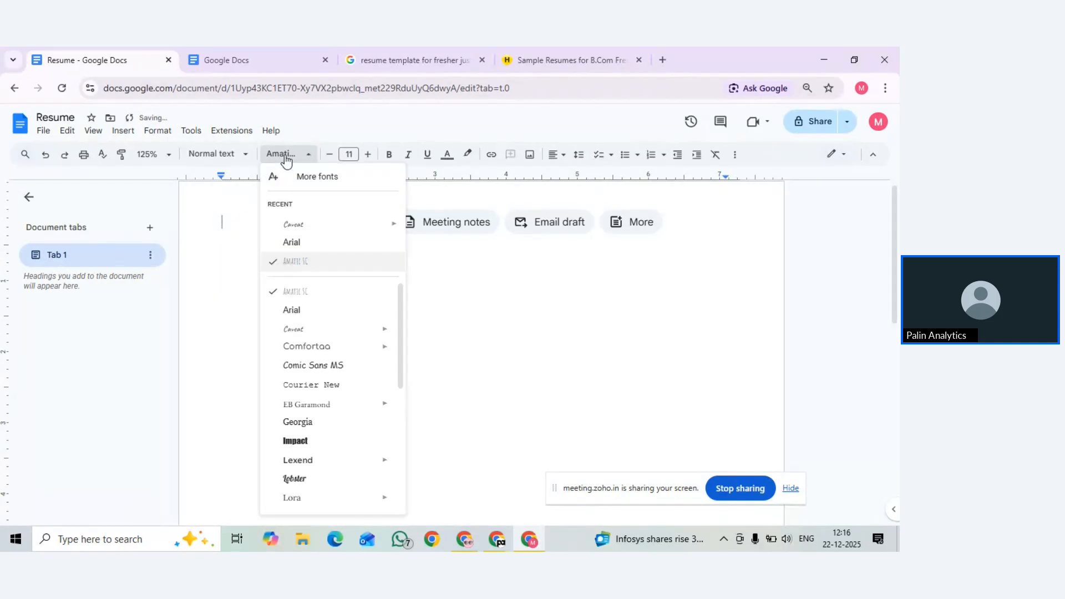
left_click(286, 243)
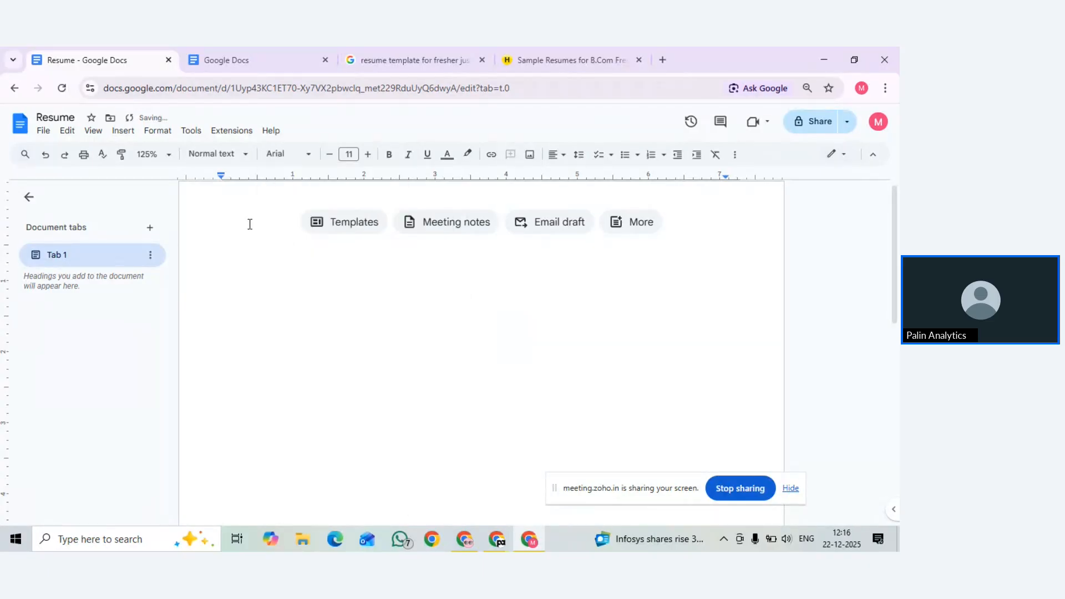
type("To")
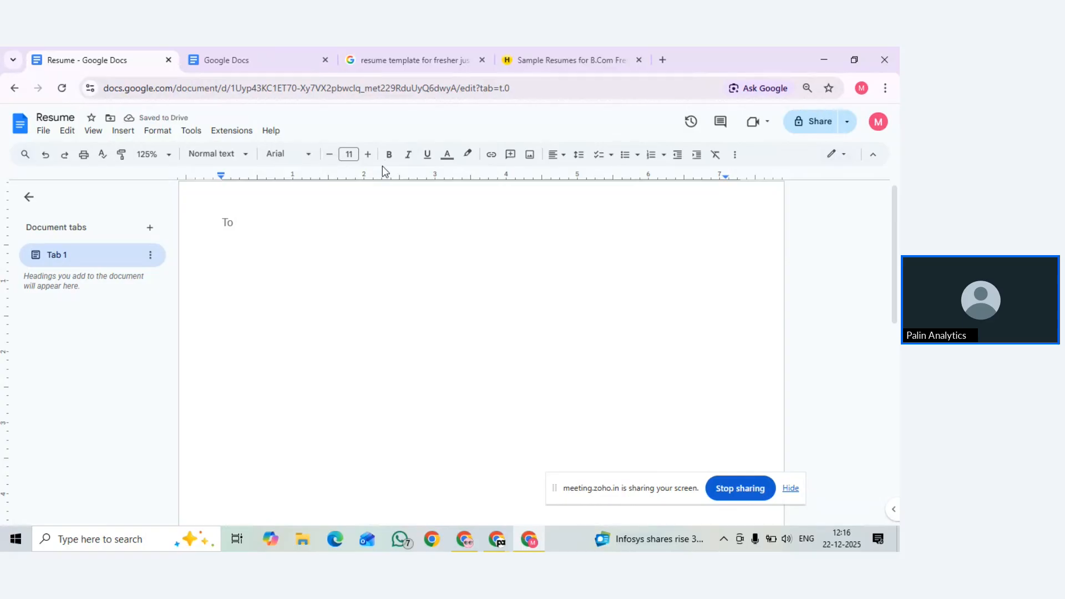
Make the word 'To' black
left_click(447, 154)
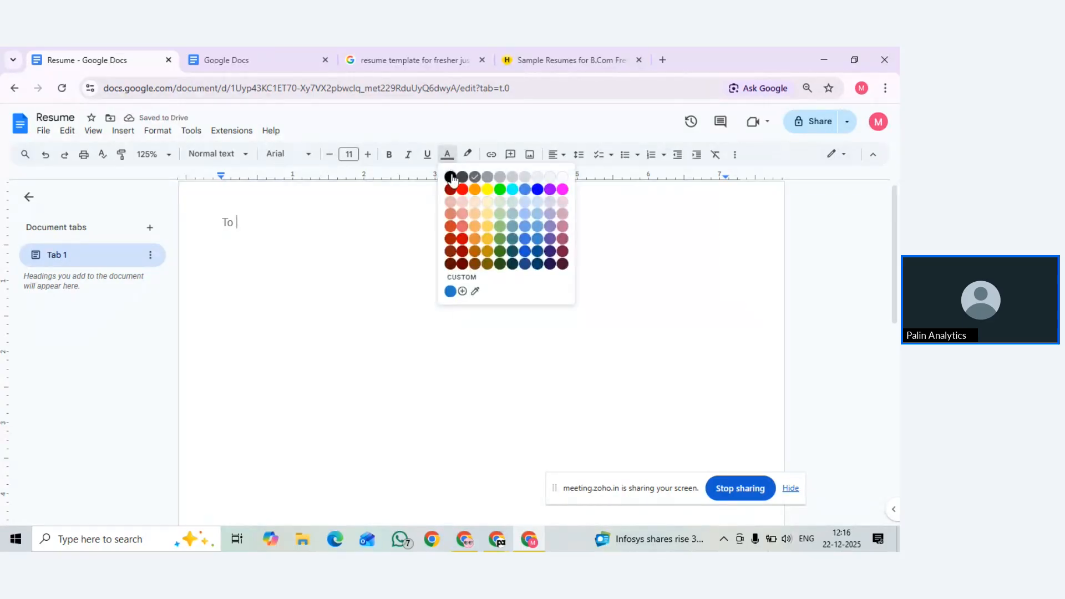
left_click(451, 177)
left_click(446, 155)
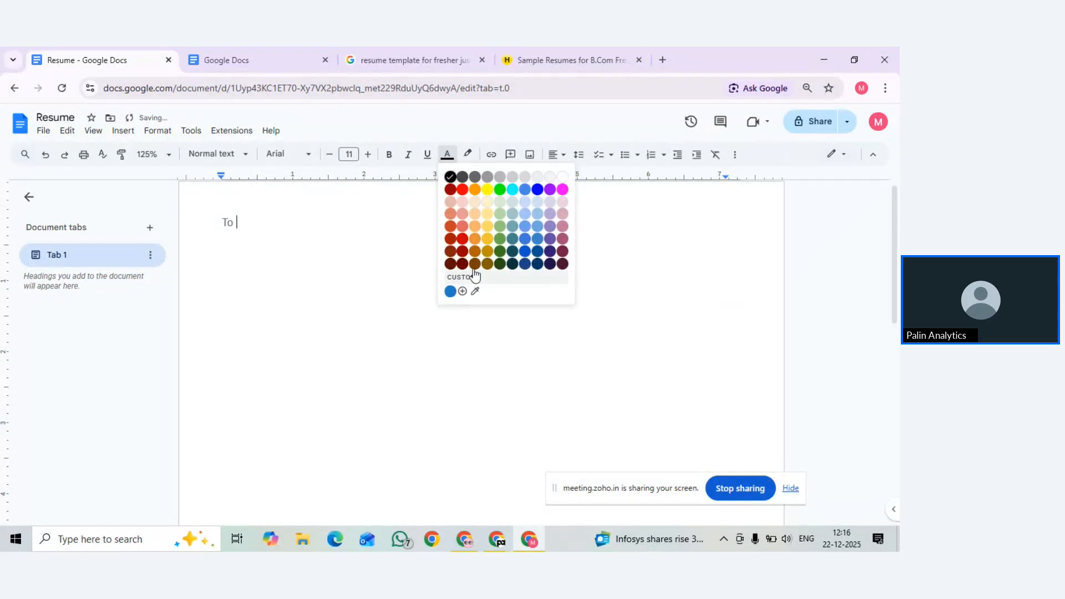
left_click(450, 177)
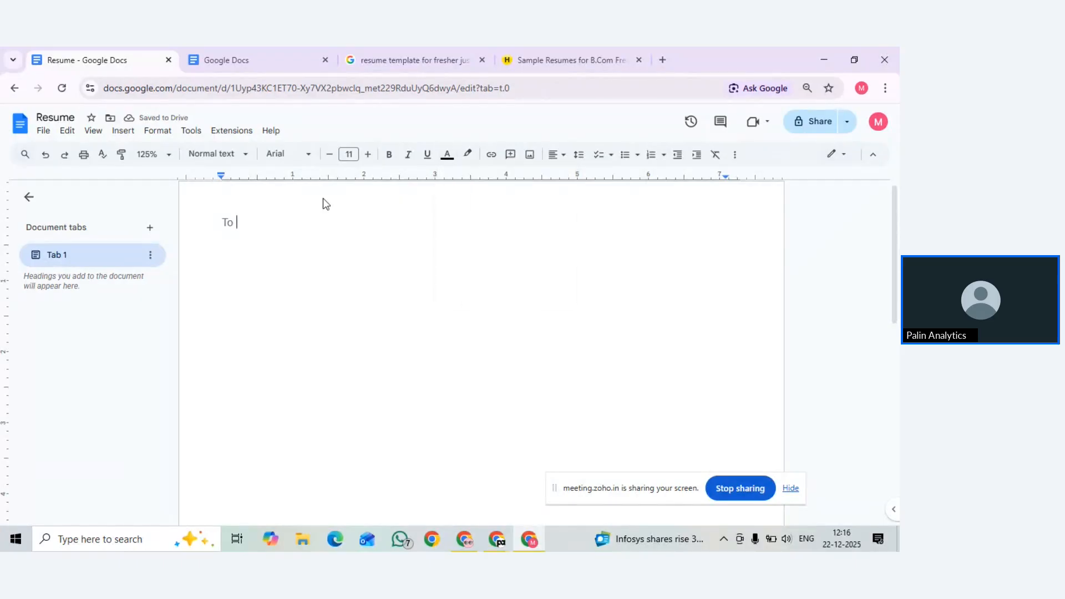
double_click(227, 221)
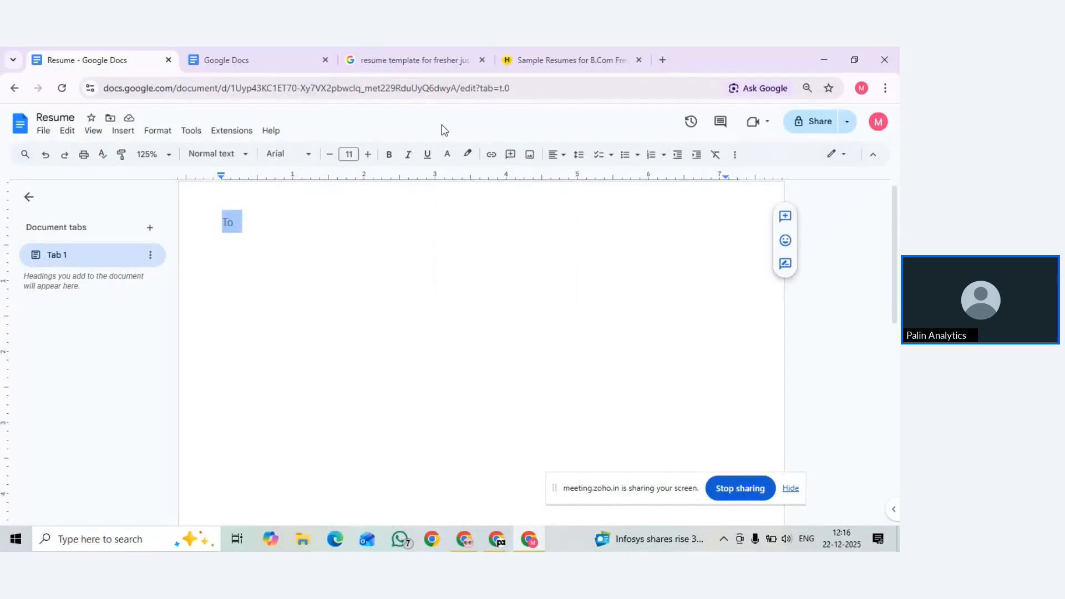
left_click(446, 154)
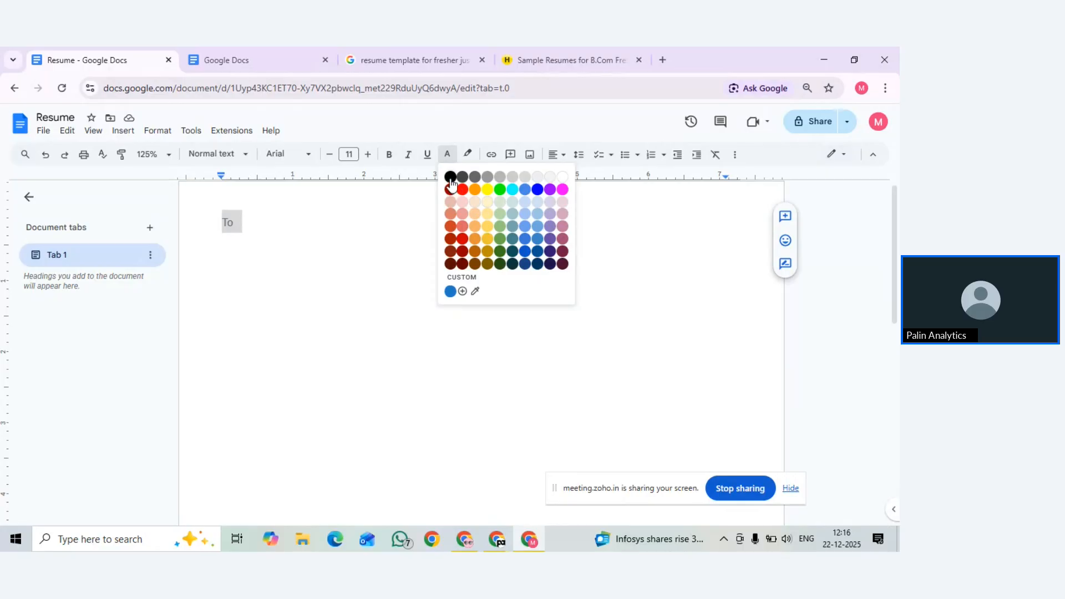
left_click(450, 177)
left_click(333, 222)
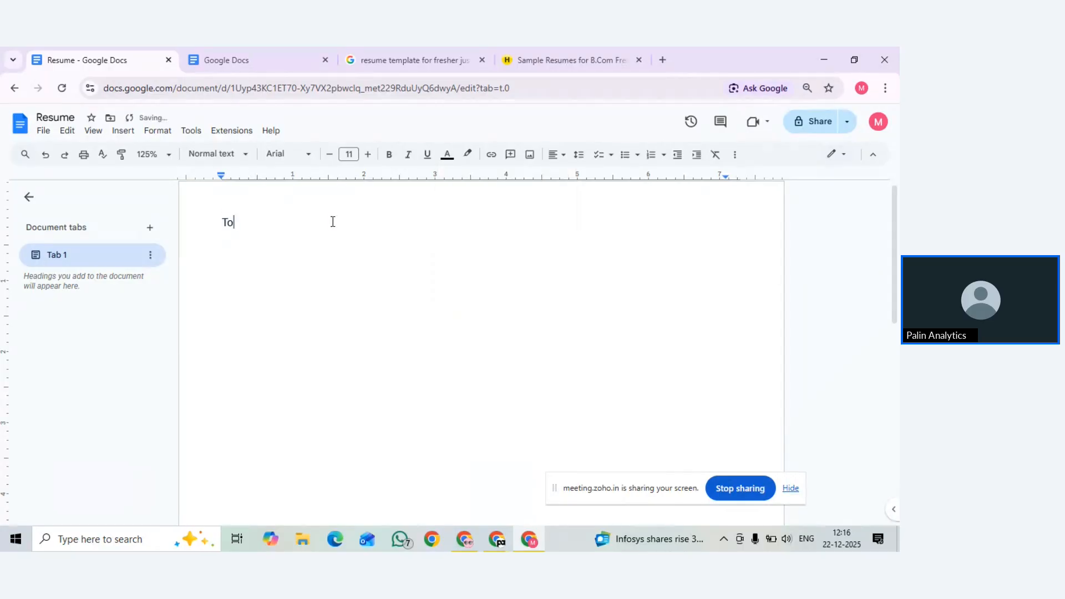
Type the recipient lines 'To,', 'The HR Manager,', 'Digi Intern Pvt. LTd.' and 'Gurugram'
type(",")
key("Return")
type("The Manager")
left_click(248, 244)
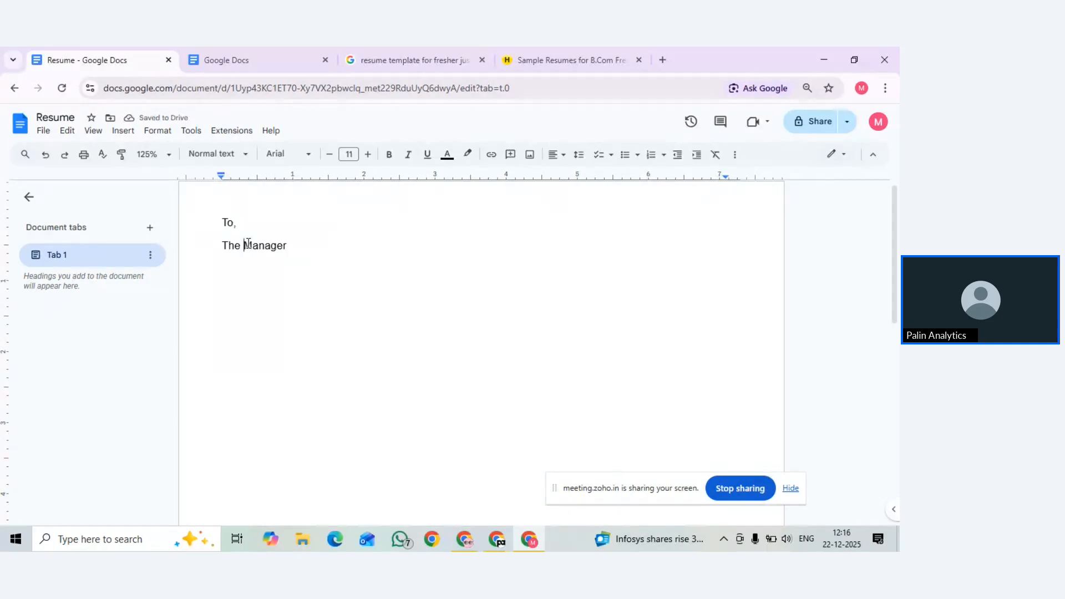
type("HR")
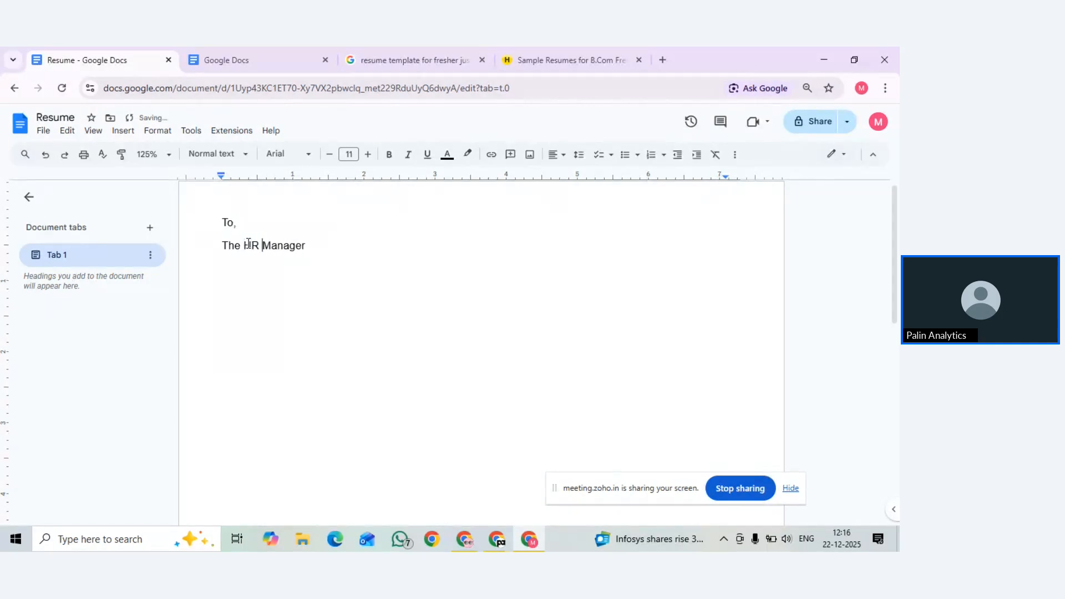
key("Right")
key("Right")
key("Right")
key("Right")
key("Right")
key("Right")
key("Right")
type(",")
key("Return")
type("Digit")
key("BackSpace")
type("Intern Pvt. LTd.")
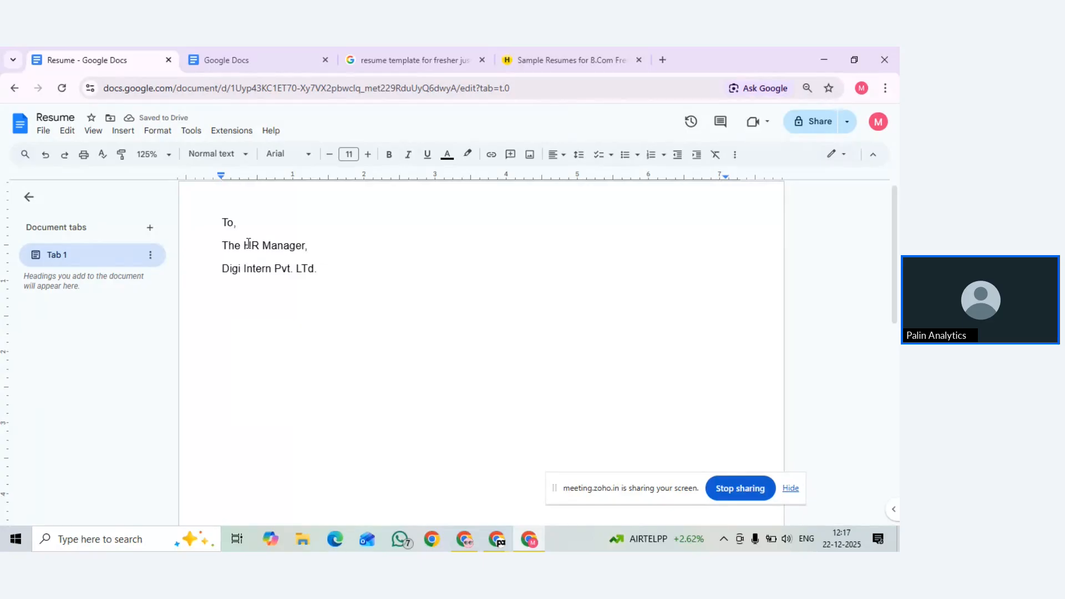
key("Return")
type("Grugram.")
Add the lines 'Subject : For 10 Days Leave' and 'Dear Sir,', then start the body with 'I'
key("Return")
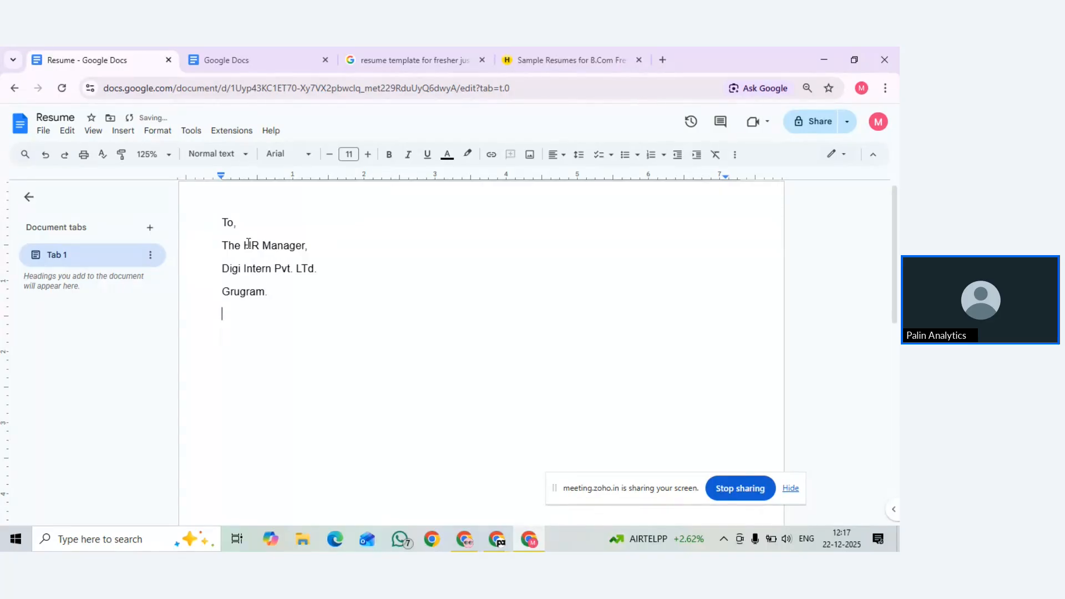
type("ubject : ")
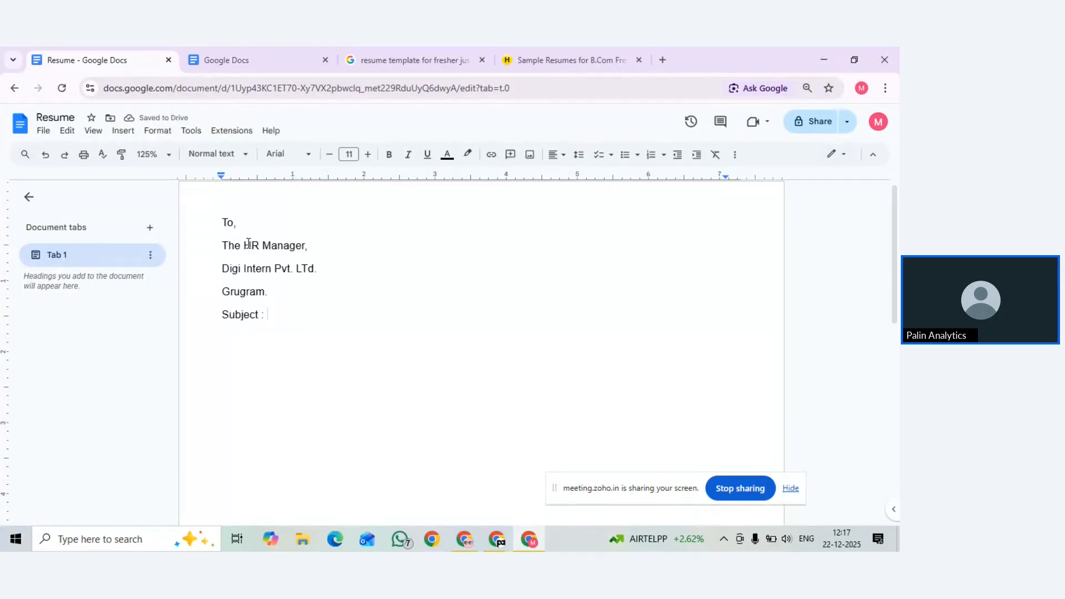
type("For 10 Days LEave")
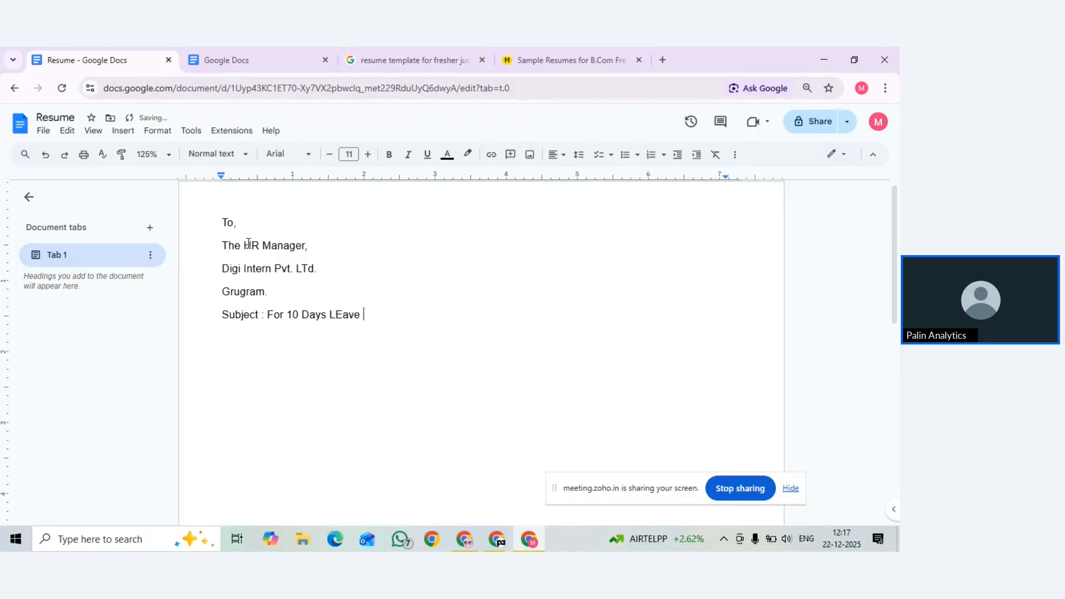
key("BackSpace")
key("BackSpace")
key("BackSpace")
key("BackSpace")
key("BackSpace")
type("eave")
key("Return")
type("DE")
key("BackSpace")
type("ear SI")
type("r")
type(",")
type("I")
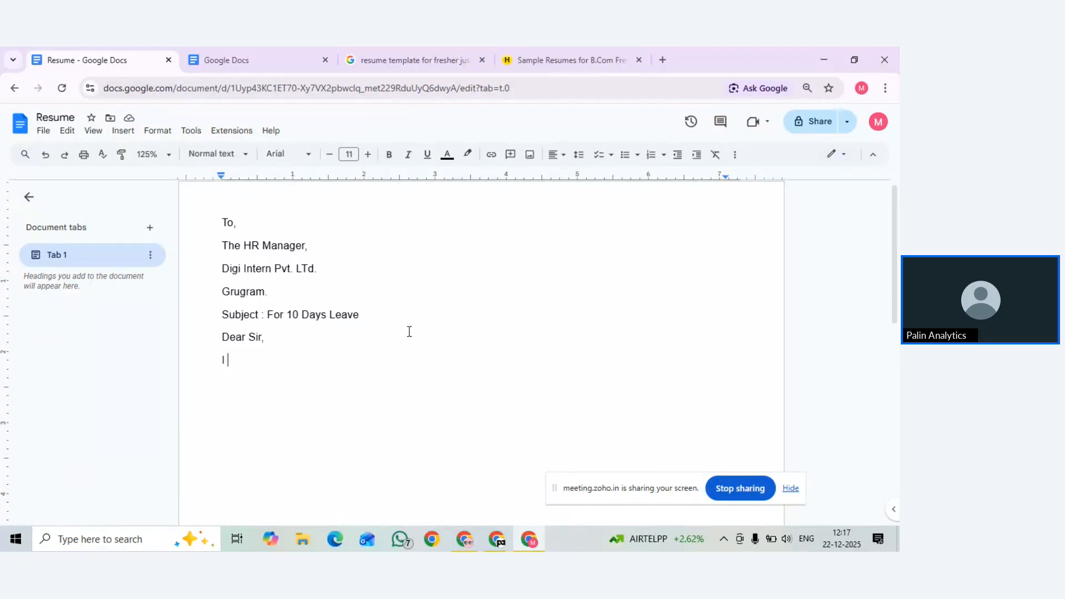
Write the body sentence 'I need 10 days leave for my village visit.'
type("am employee at")
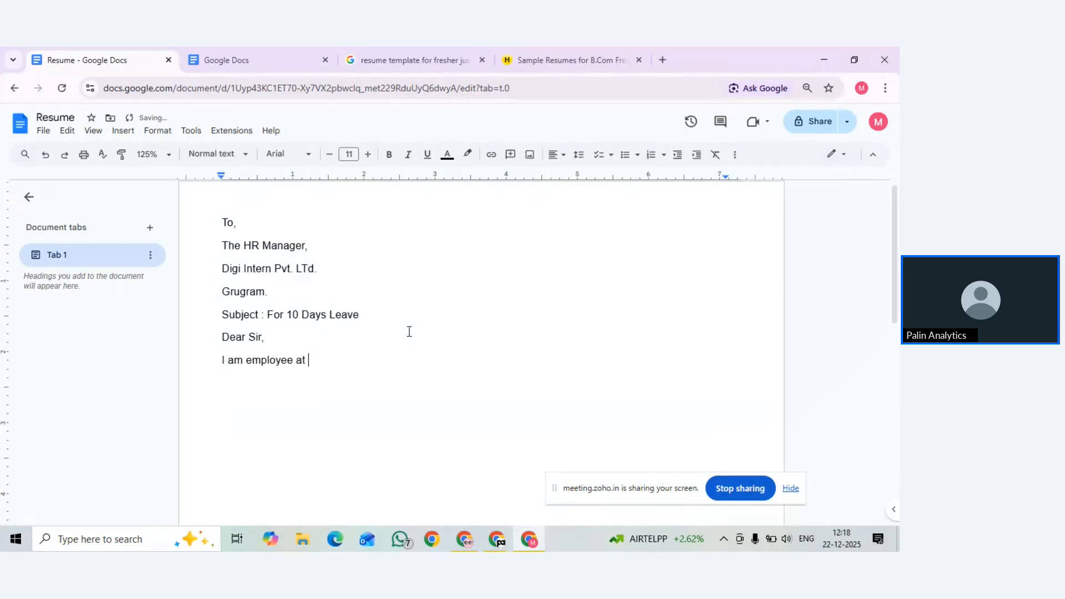
key("BackSpace")
key("BackSpace")
key("BackSpace")
key("BackSpace")
key("BackSpace")
key("BackSpace")
key("BackSpace")
key("BackSpace")
key("BackSpace")
key("BackSpace")
key("BackSpace")
key("BackSpace")
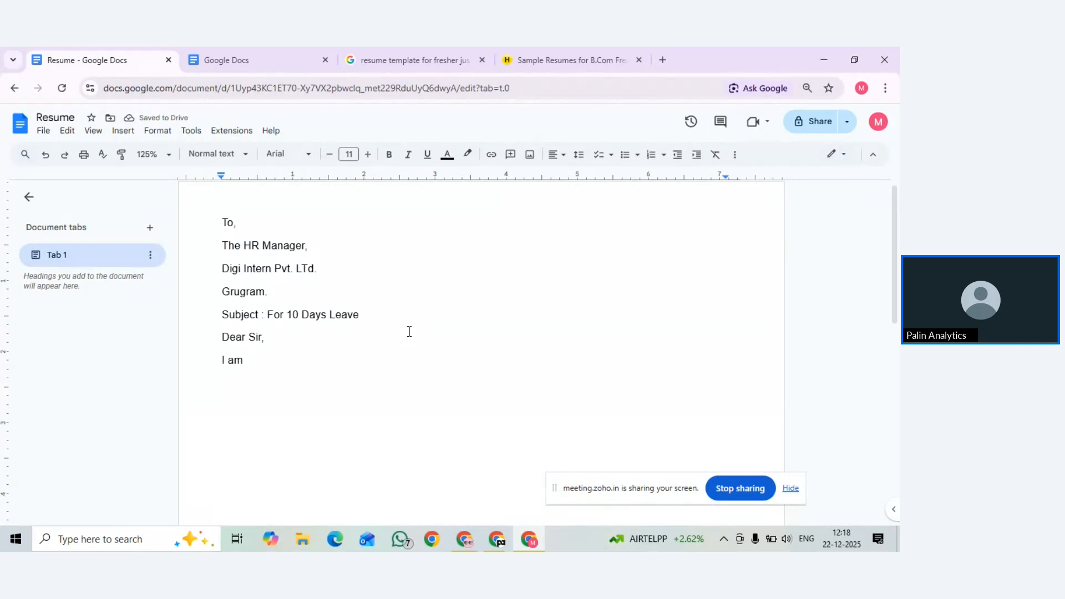
key("BackSpace")
key("BackSpace")
key("BackSpace")
key("BackSpace")
type("need 10 d")
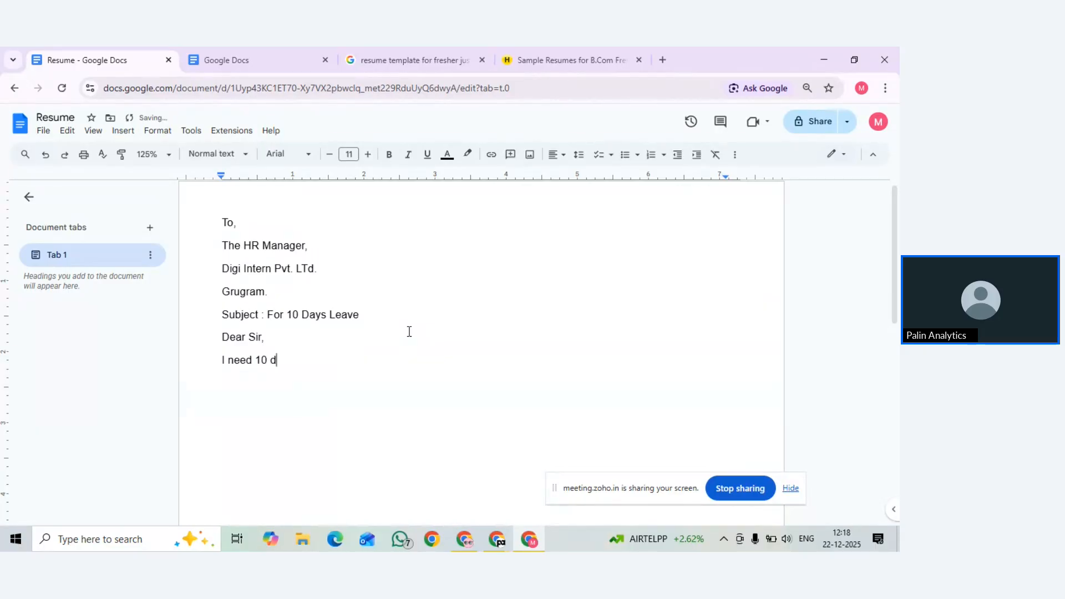
type("ays leave for v")
key("BackSpace")
type("my ")
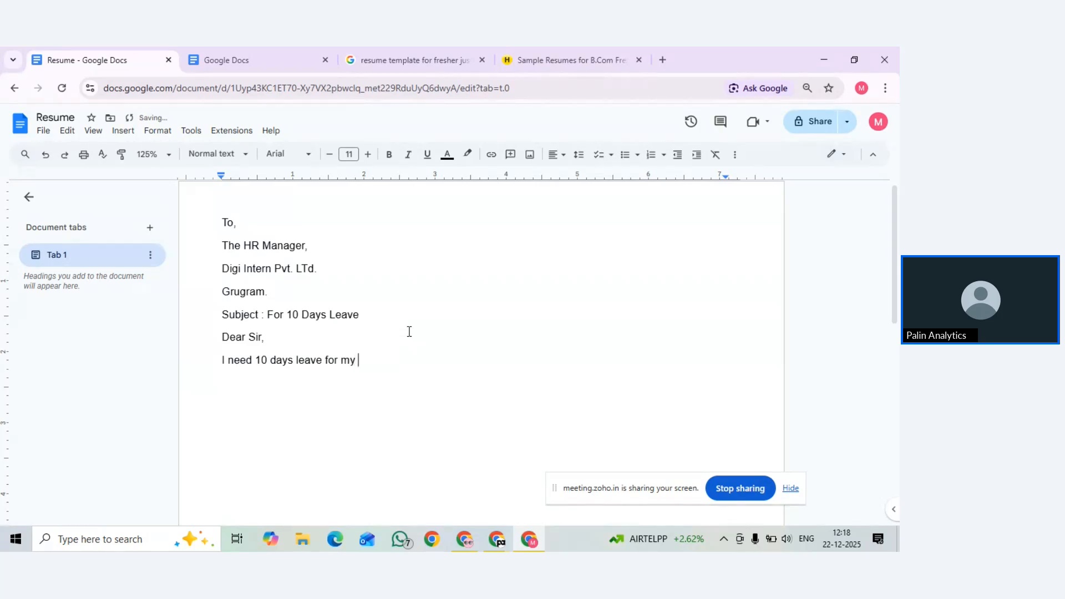
type("village c")
key("BackSpace")
type("visit")
key("BackSpace")
Continue the body with 'As you know I am the only son in my family'
type(". As you s")
key("BackSpace")
type("know I am ")
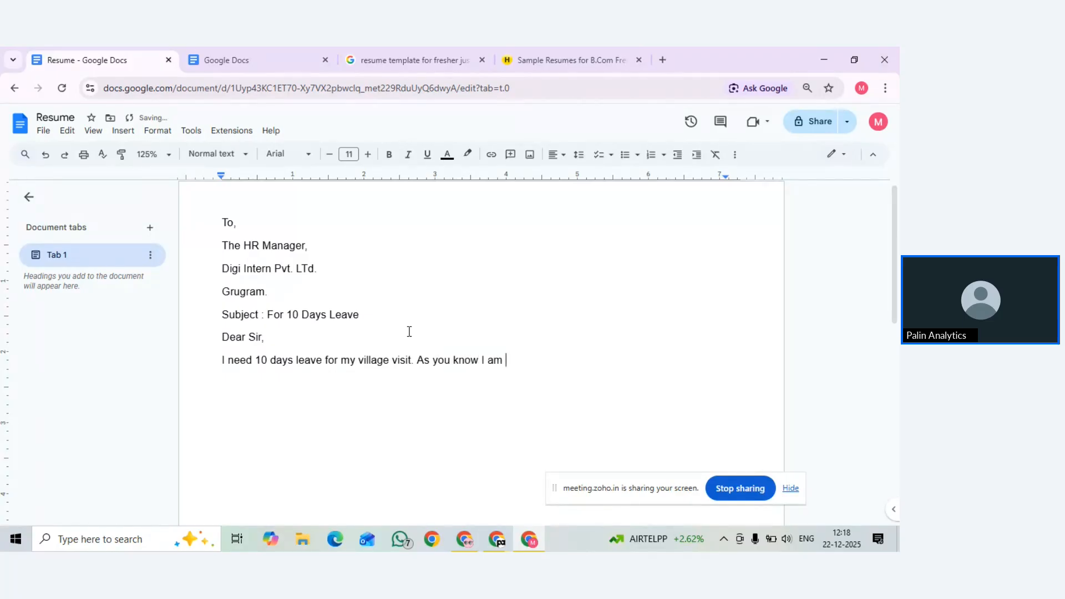
type("the only")
type("son in my ")
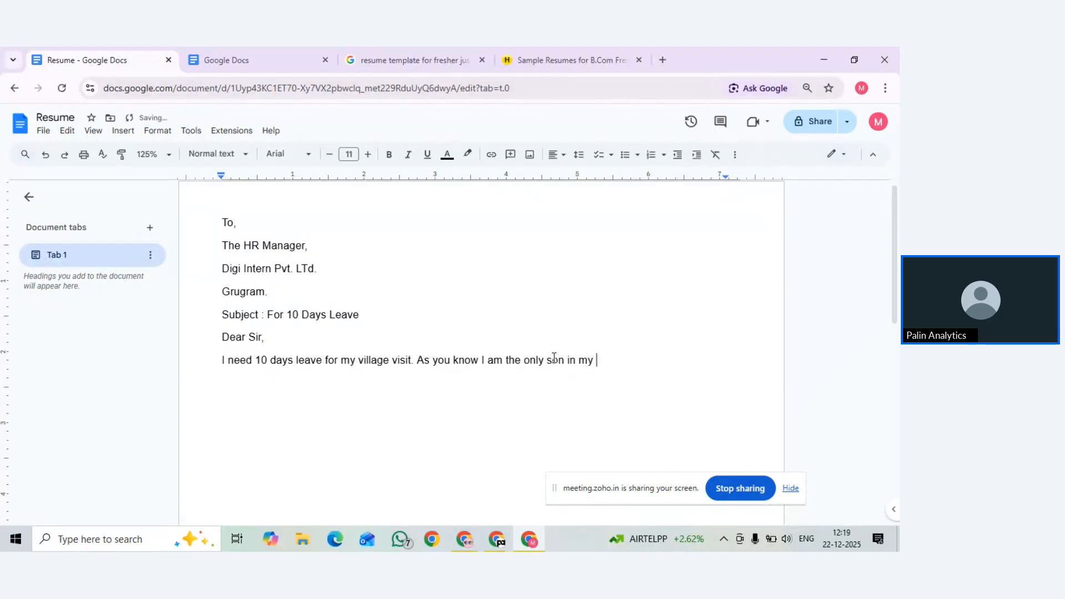
type("family")
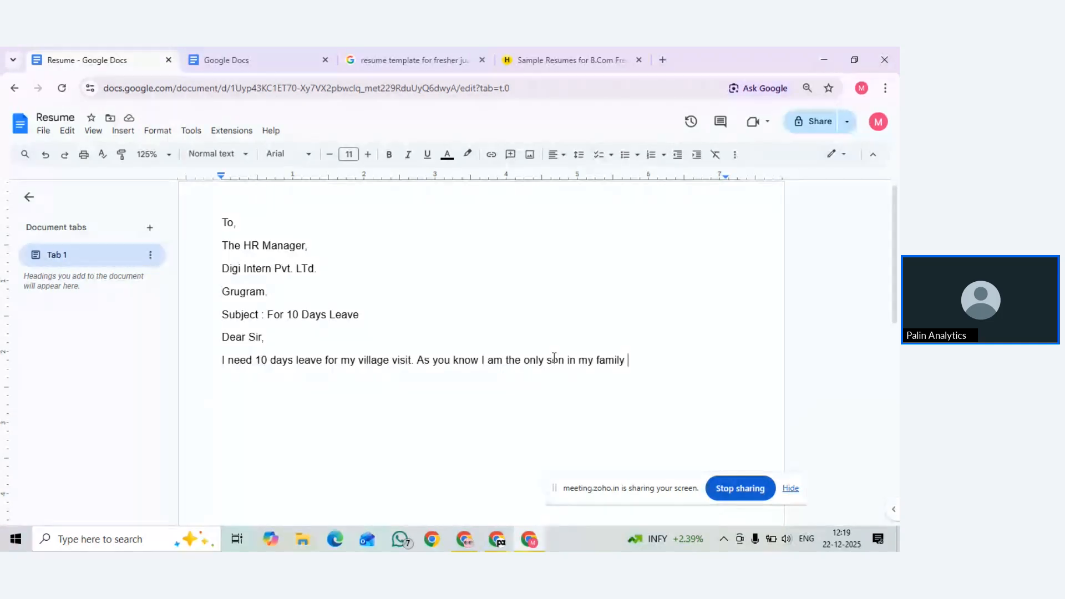
key("BackSpace")
type("my family my family")
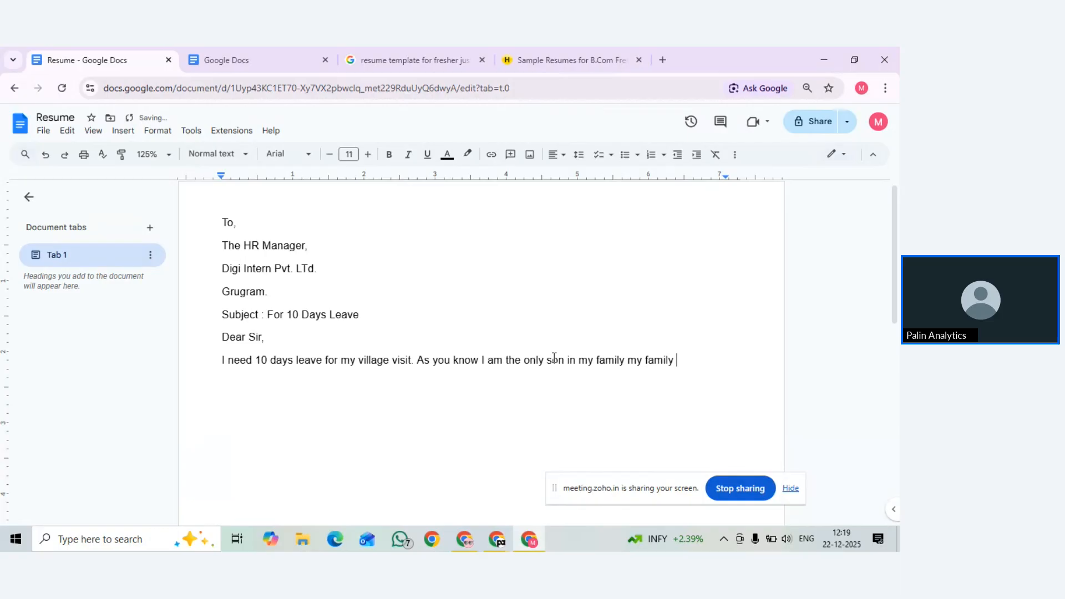
type("is")
In ChatGPT, draft a request for a letter to HR asking 10 days' leave for a village puja
left_click(471, 539)
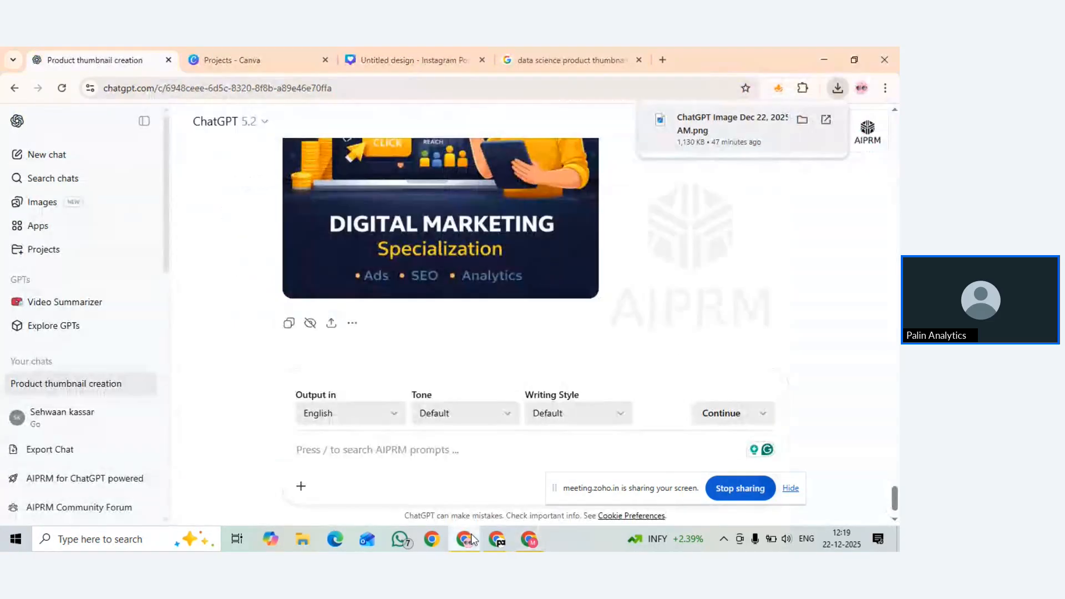
left_click(411, 451)
type("write ")
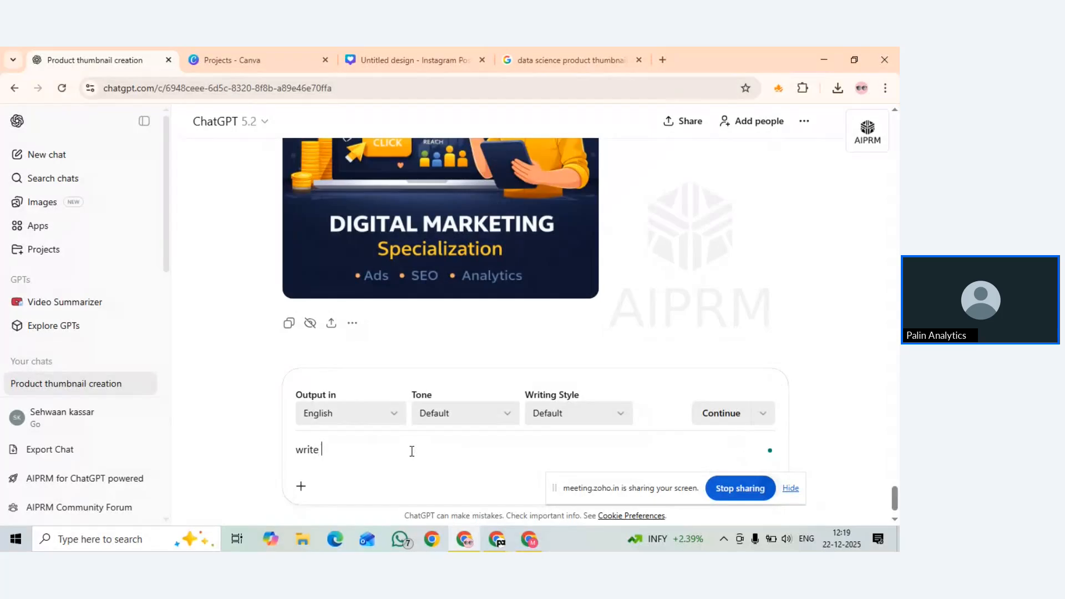
type("a letter to hr for 10 days leave to vsi")
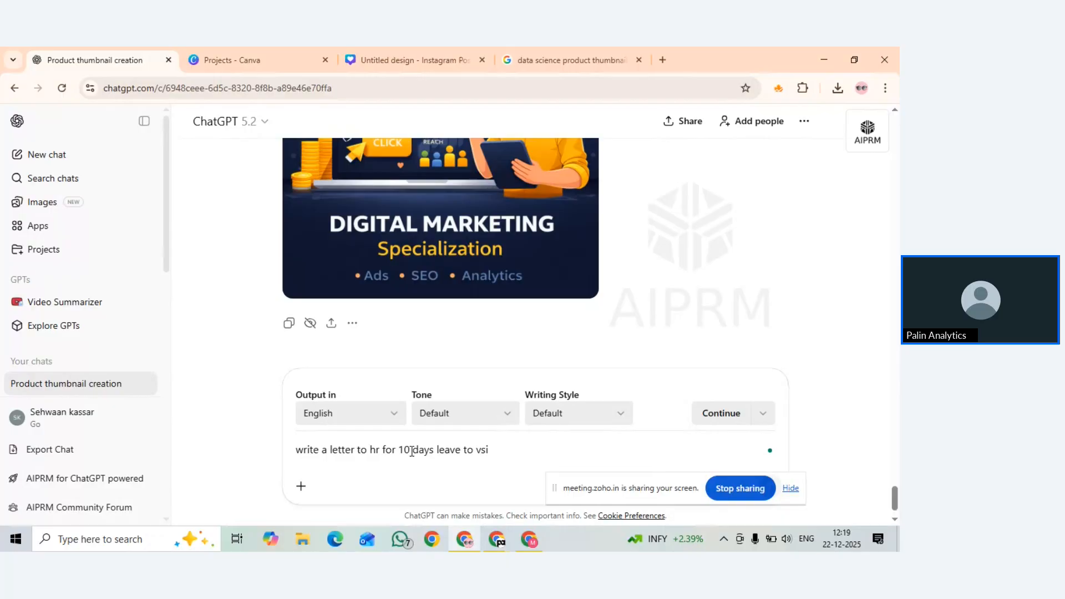
key("BackSpace")
type("isit village ")
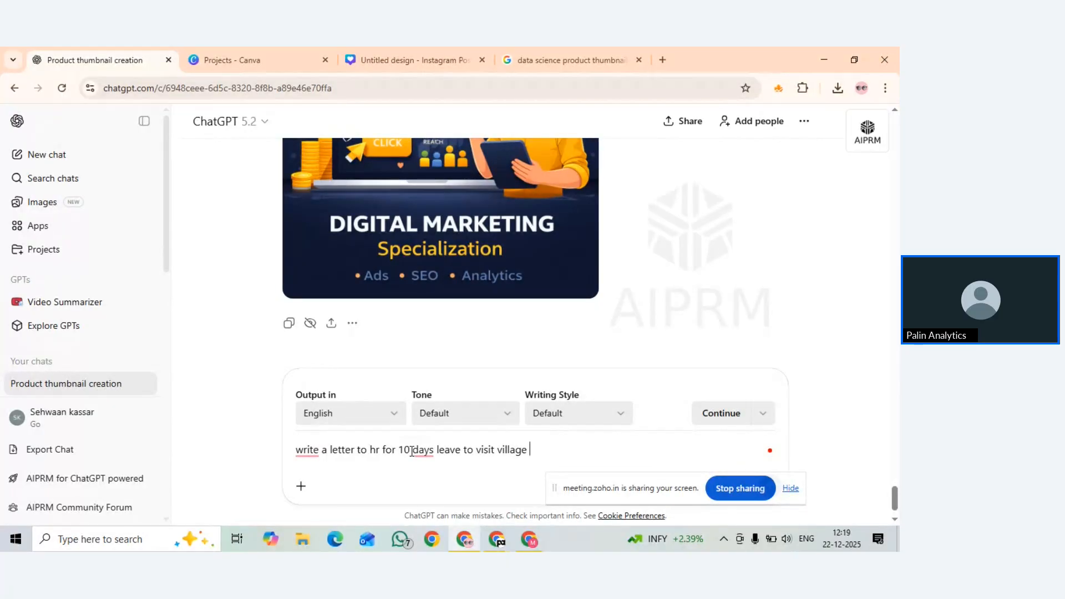
type("na")
key("BackSpace")
type("because family ")
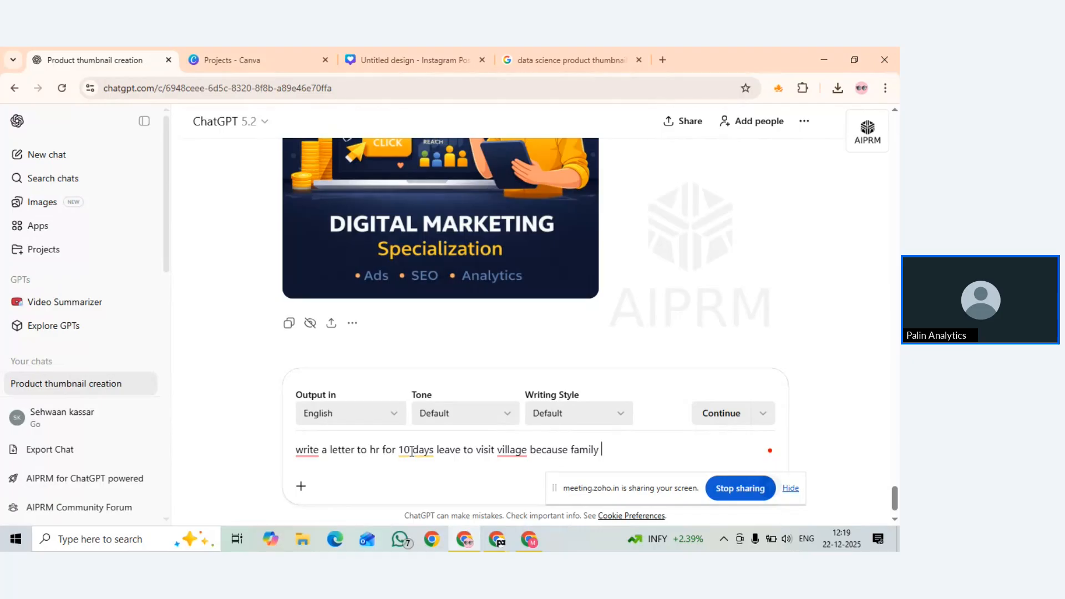
type("is arranging a ")
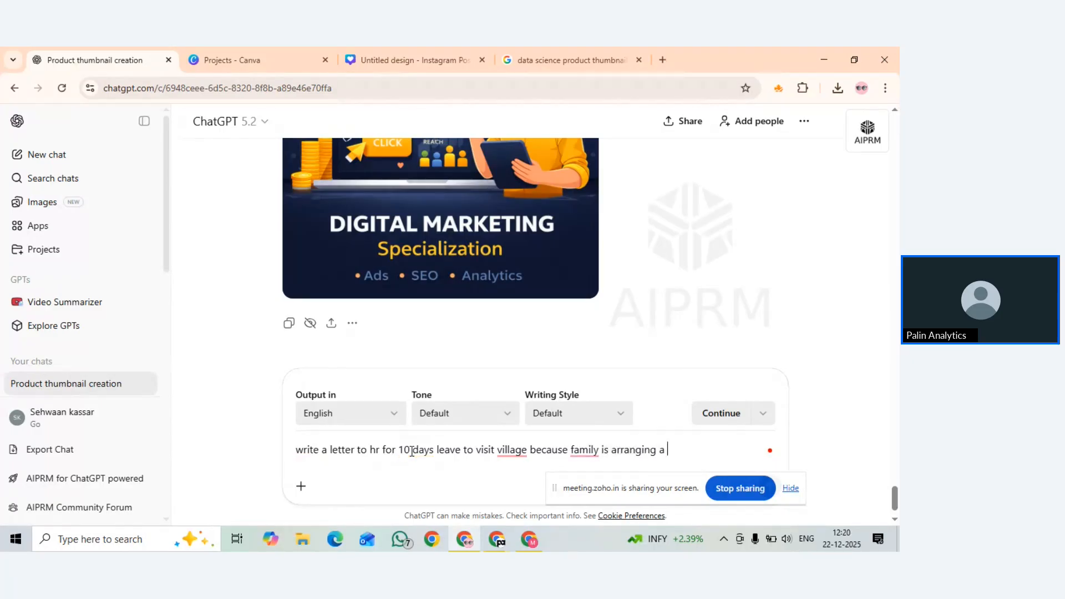
type("big puja so i n")
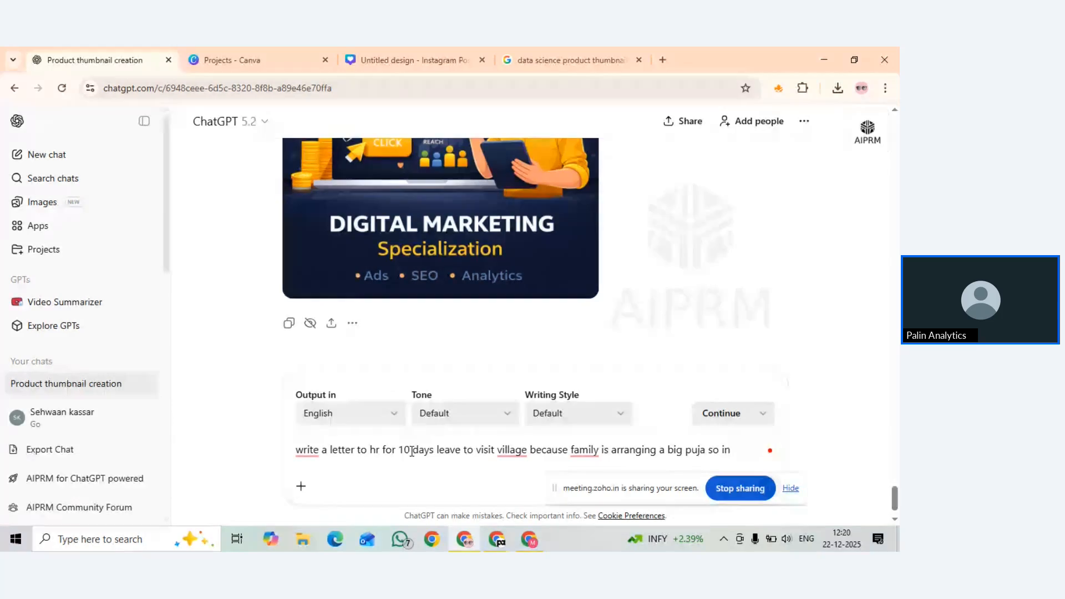
type("eed to be there")
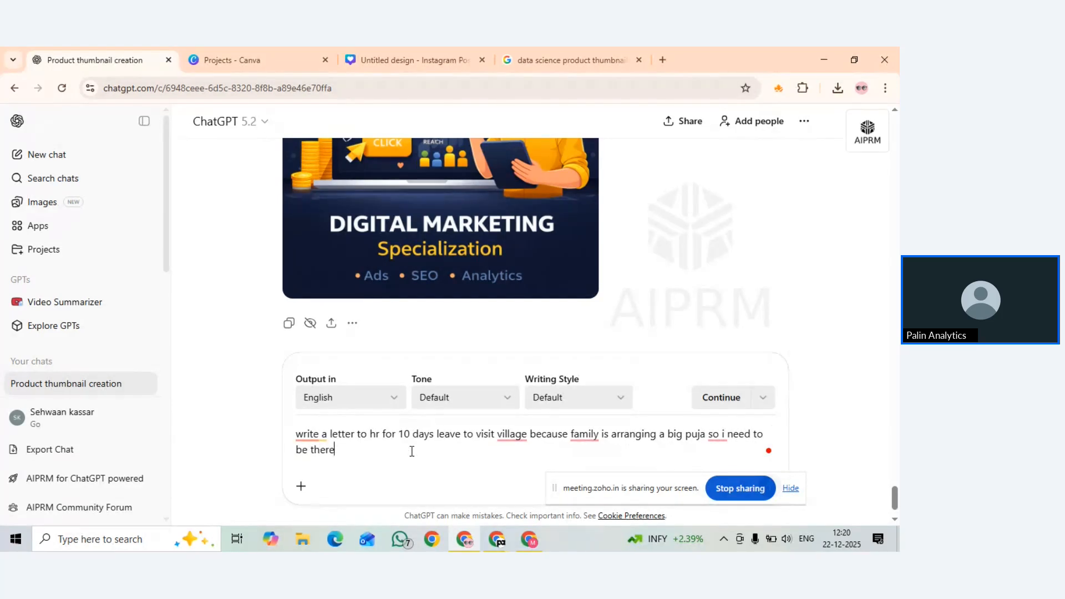
type(" because i am the only son")
Add a 100-word formal, simple limit, the company Digi intern and the digital marketing executive role
left_click(460, 434)
type("in 100 ")
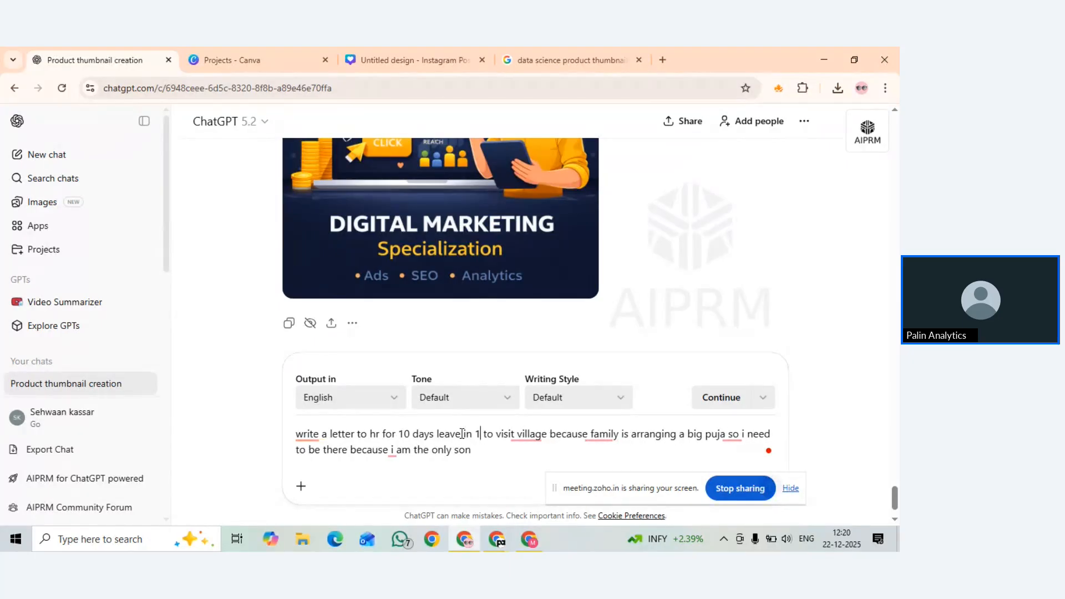
type("words ")
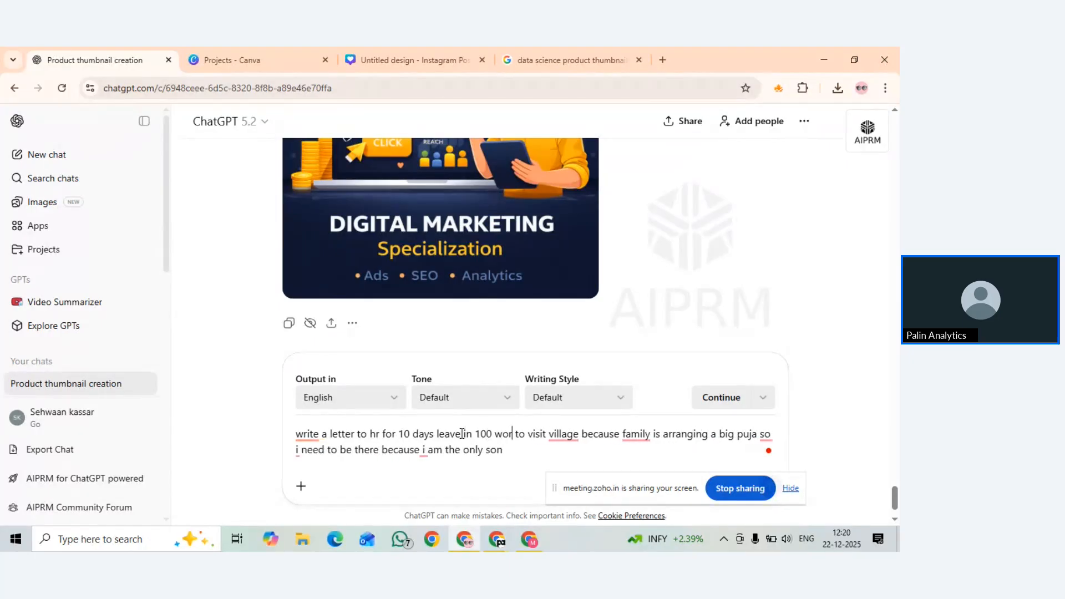
type("keep it")
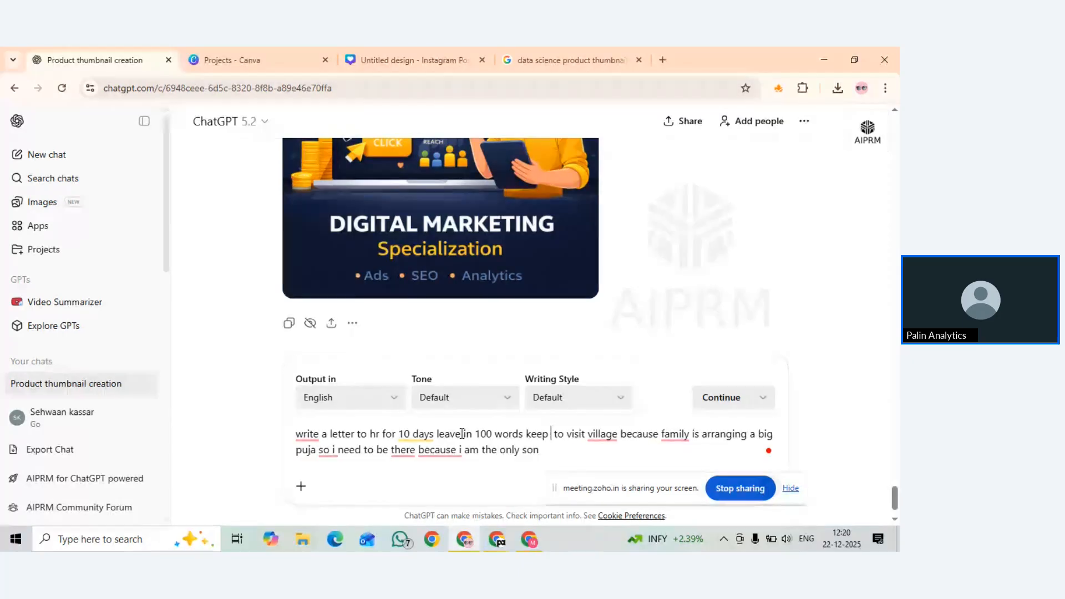
type(" formal and")
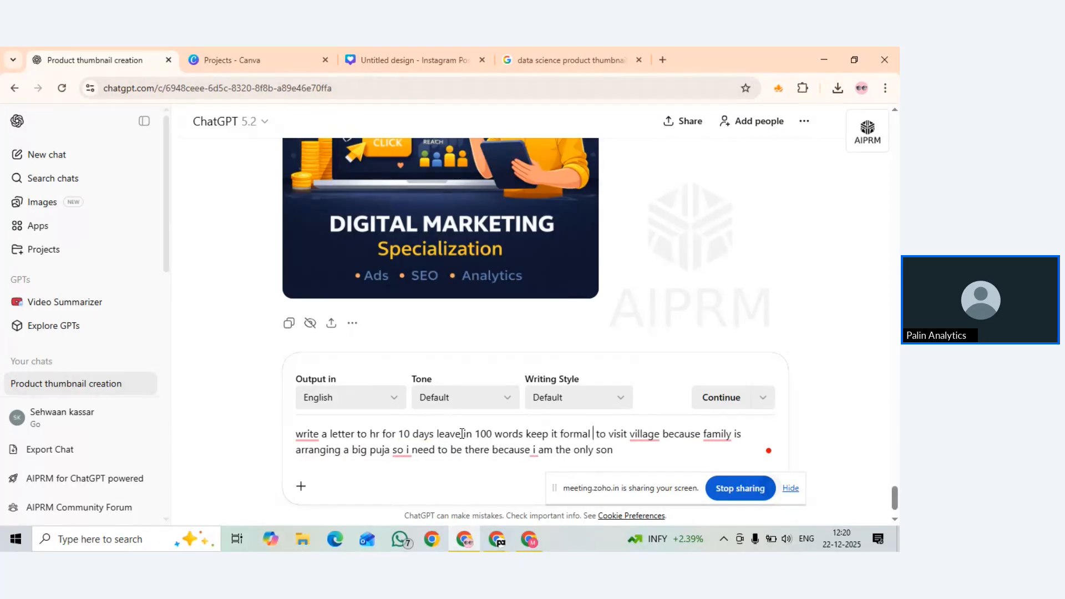
type(" simple")
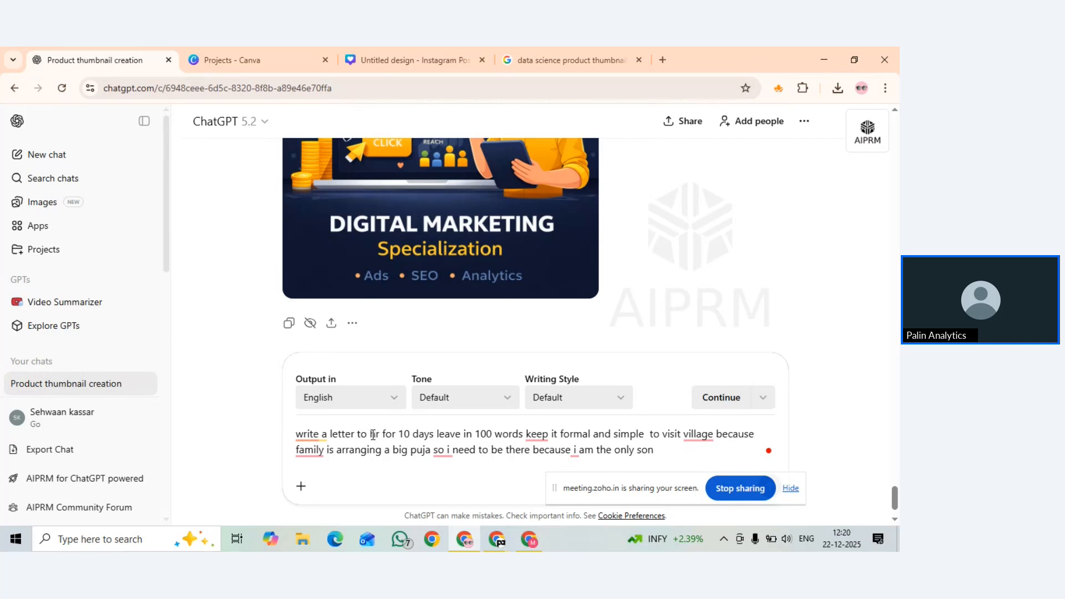
type("Digi ")
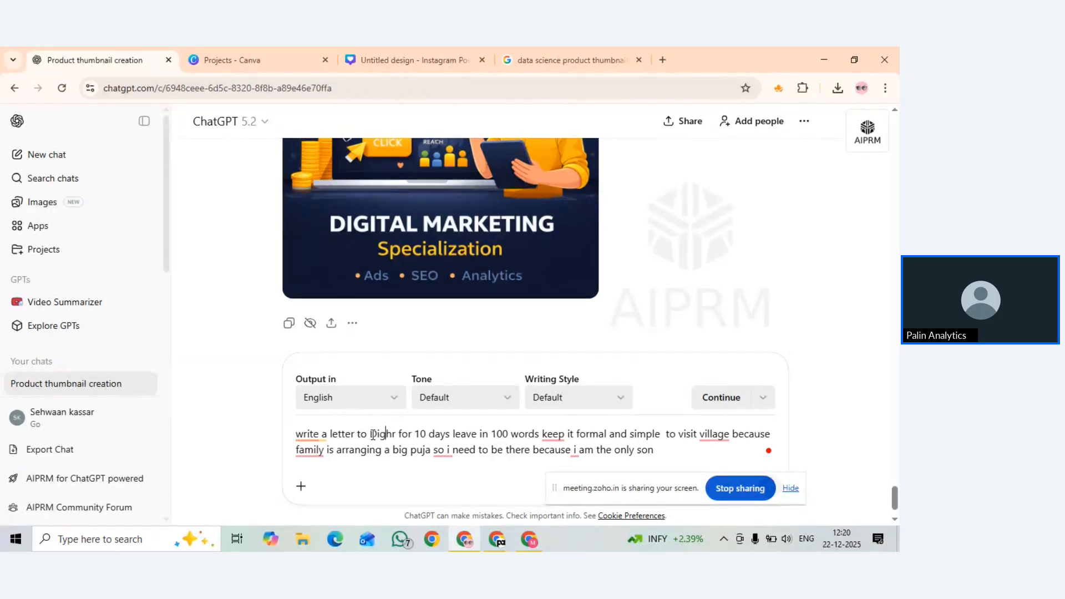
type("intern")
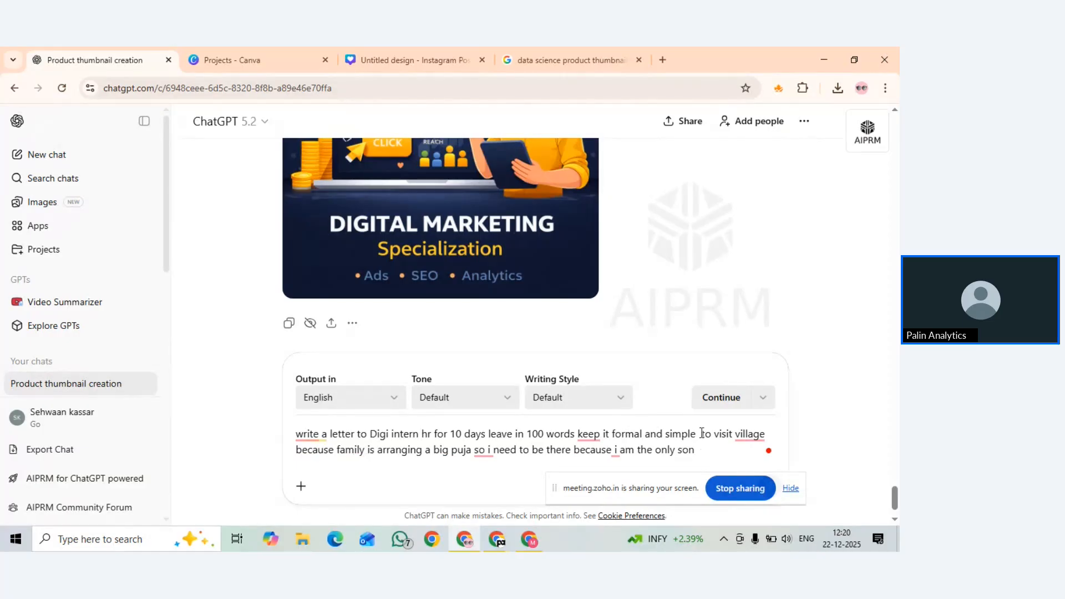
left_click(513, 434)
type("f")
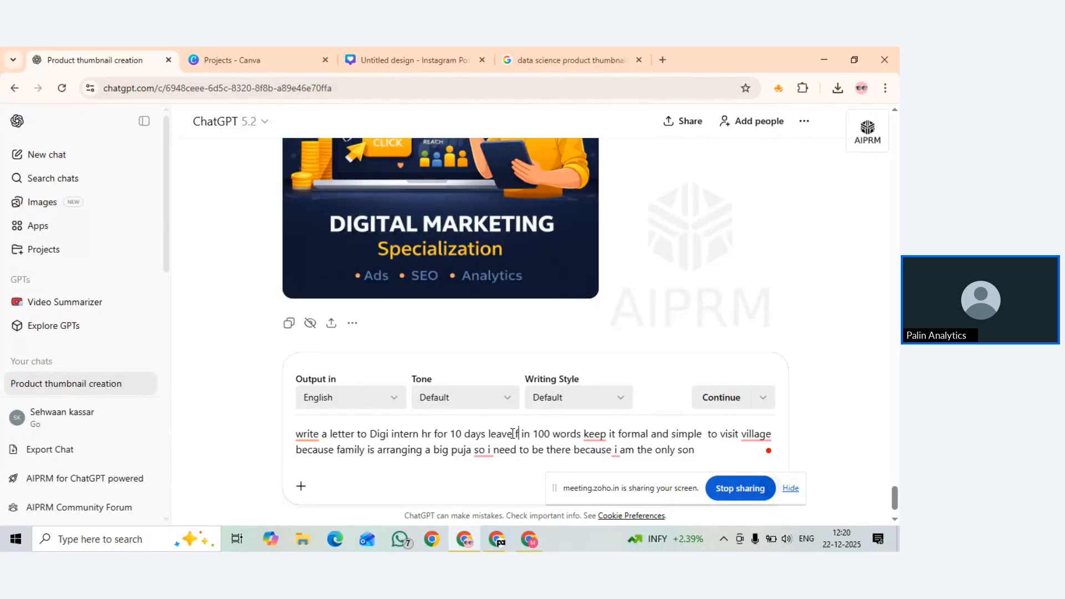
type("rom my")
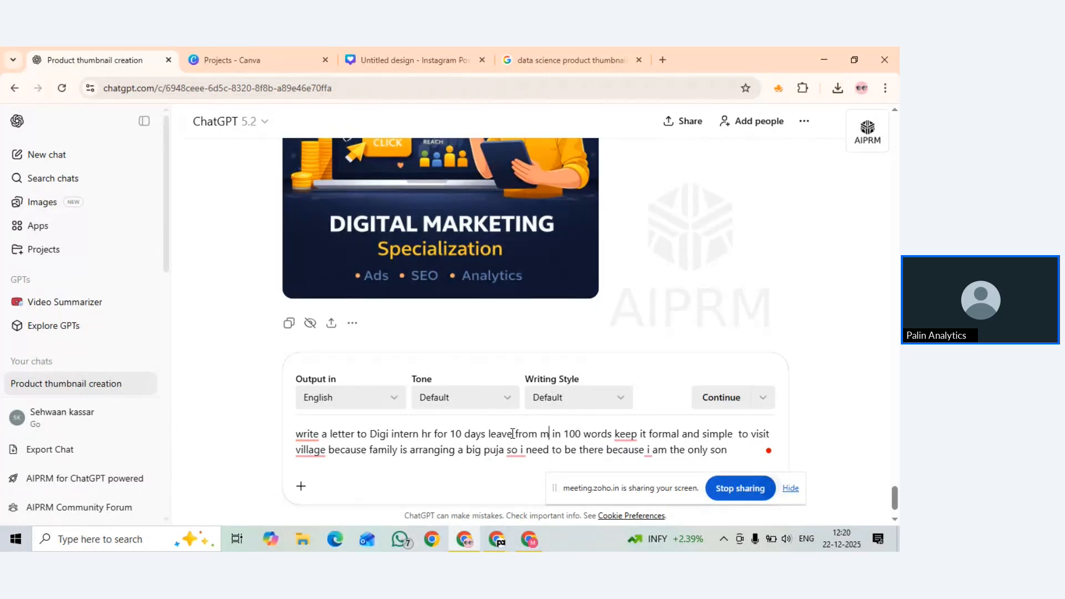
type(" side")
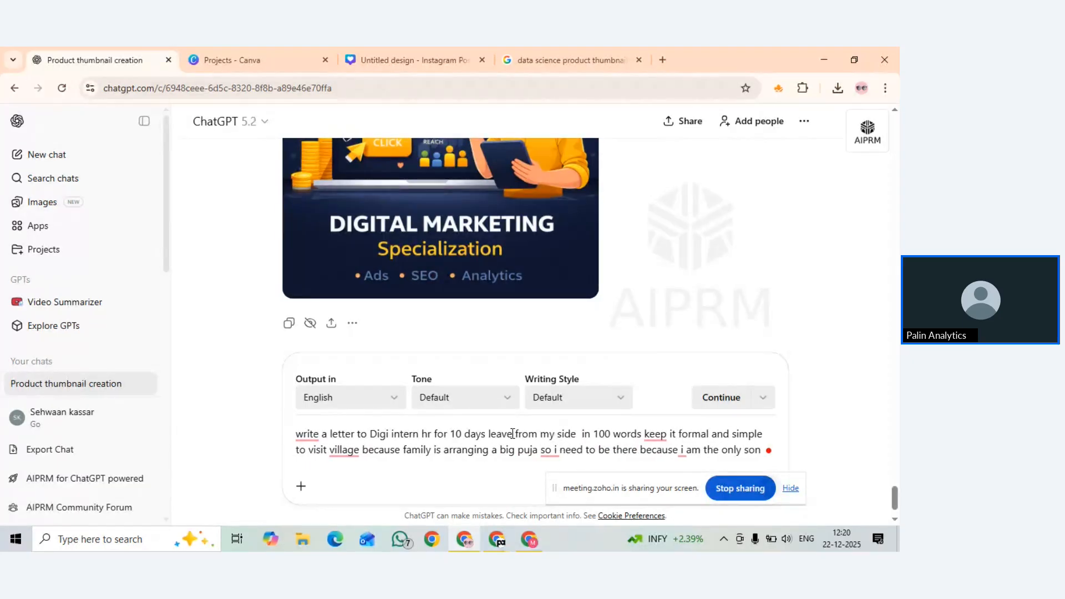
type(" i am")
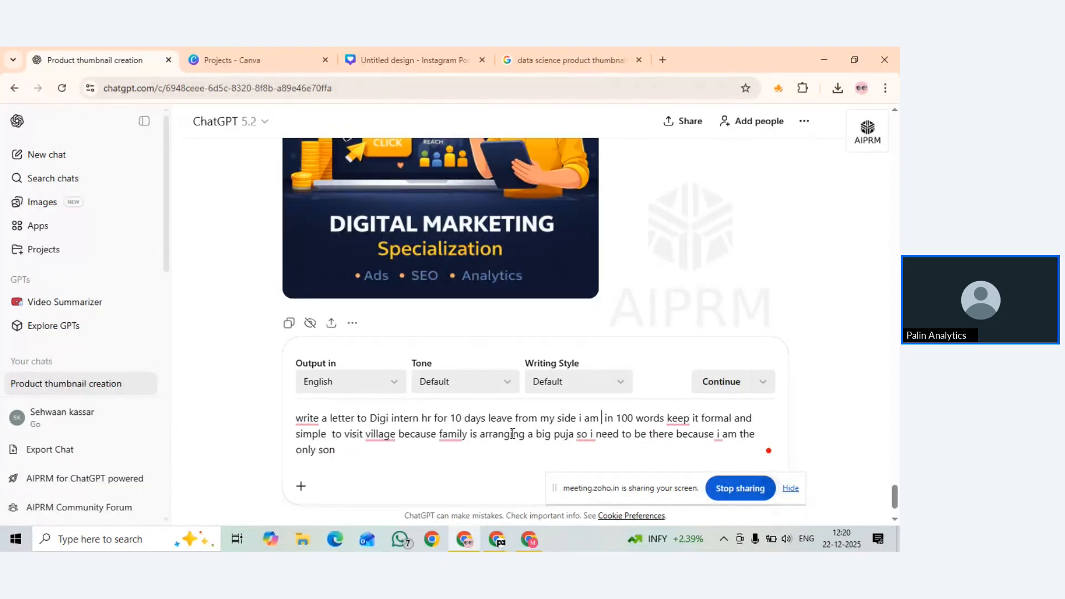
type(" a di")
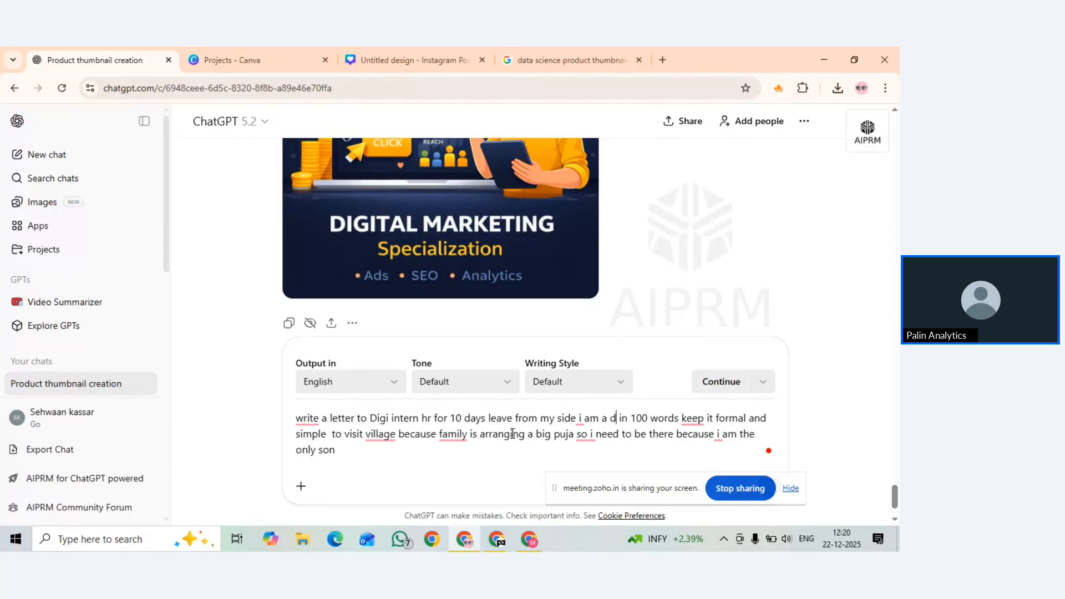
type("gital marke")
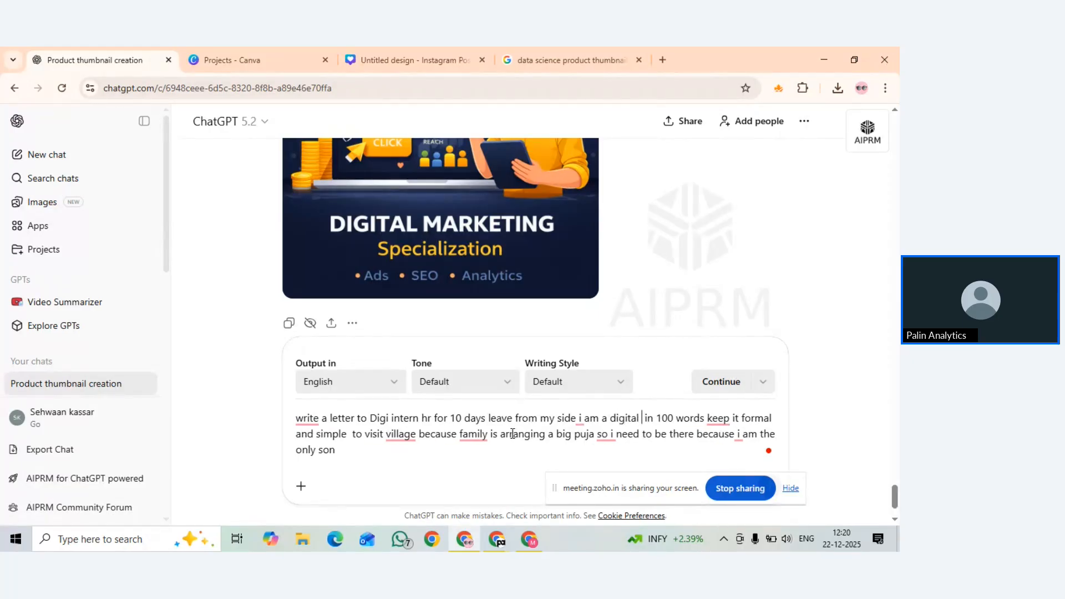
type("ting exe")
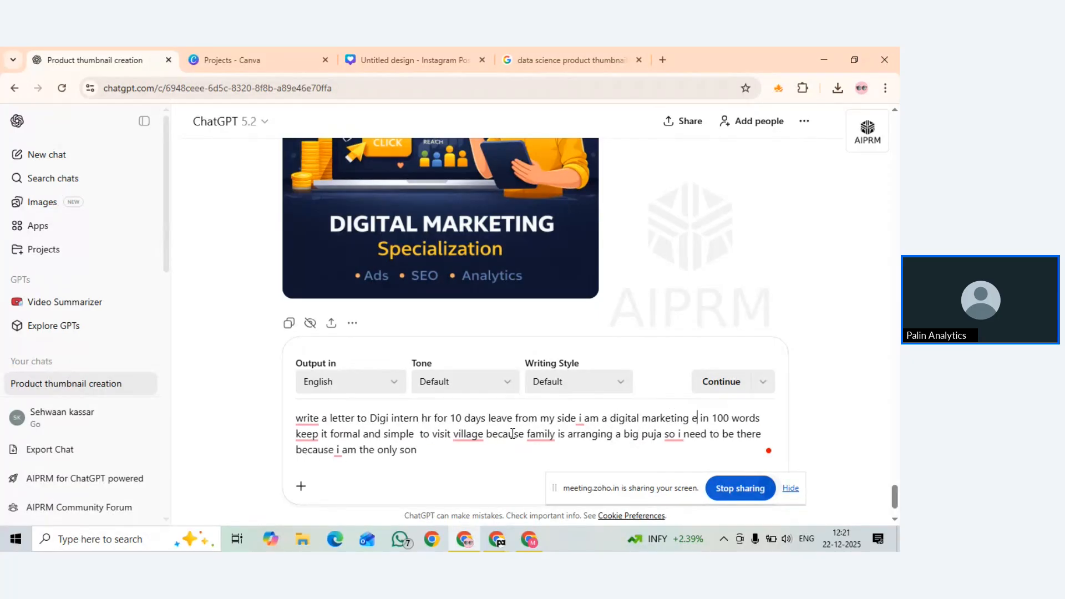
type("cutive")
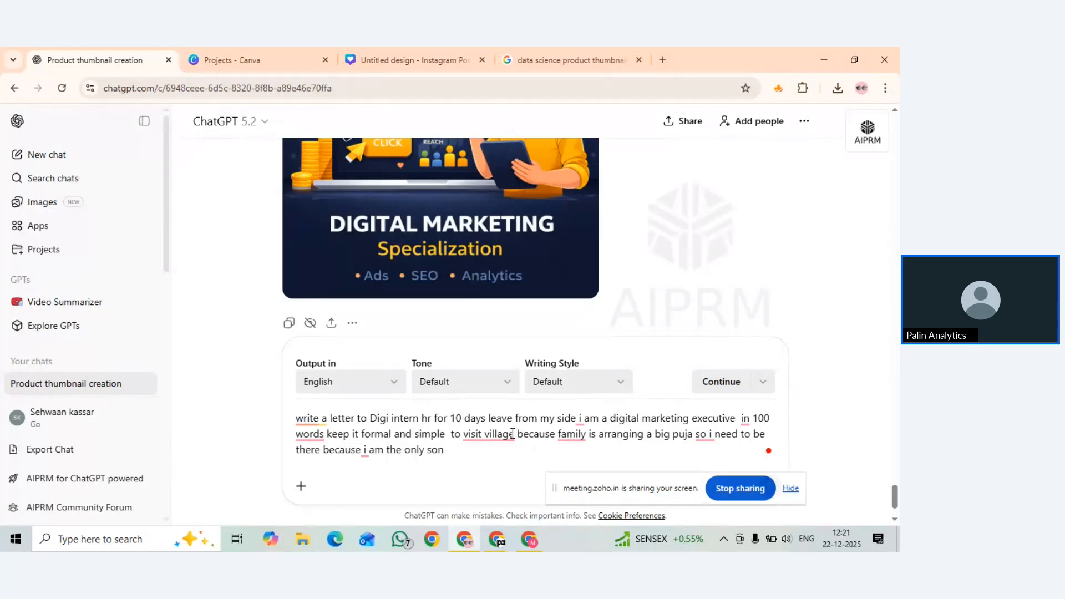
Submit the prompt and scroll through the generated leave letter
key("Return")
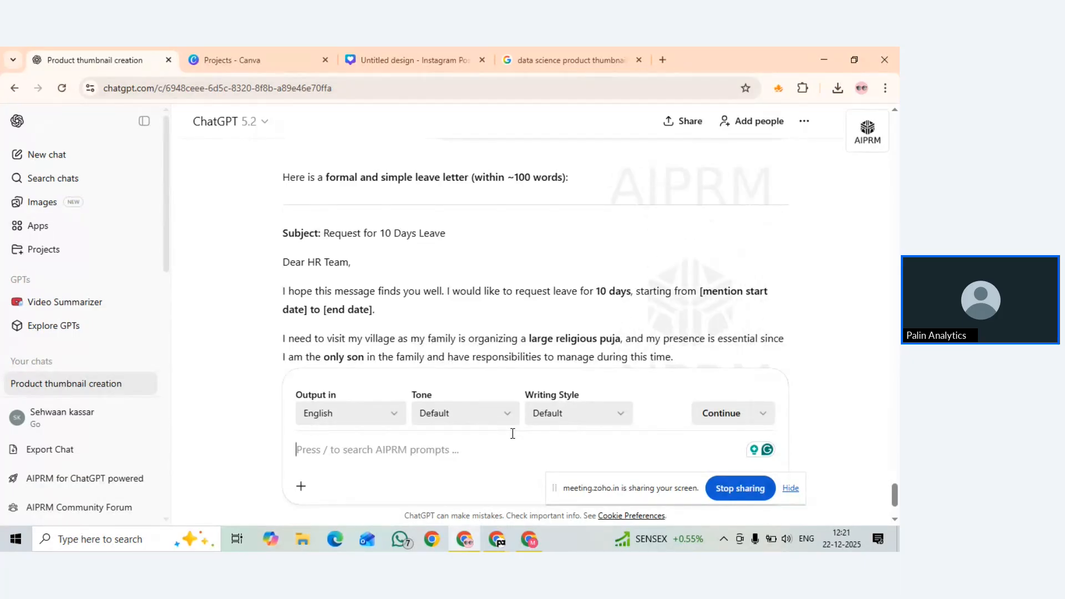
scroll(663, 320, "down", 2)
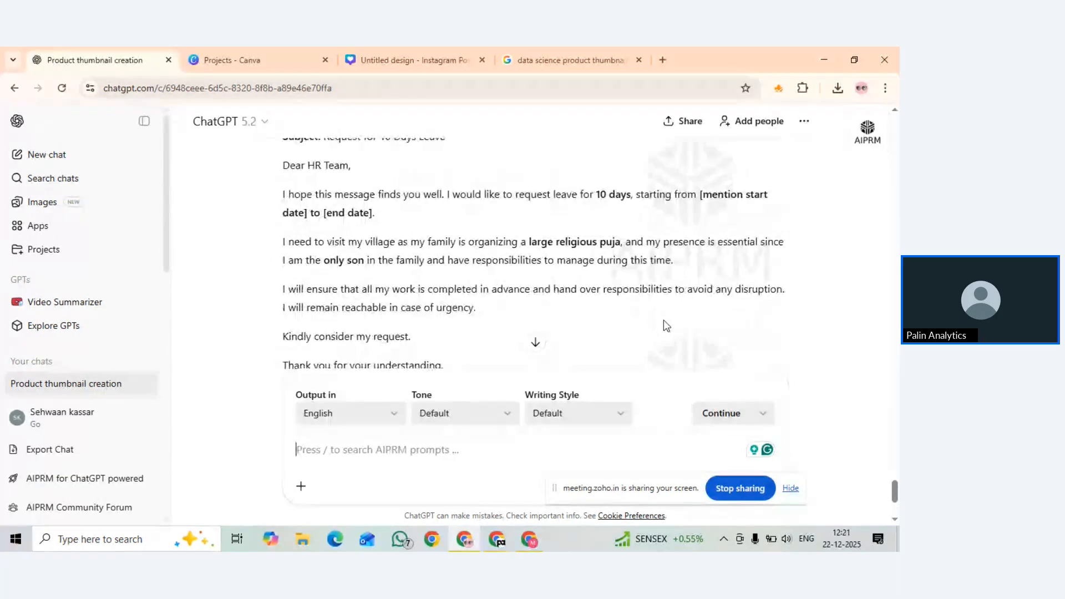
scroll(371, 268, "down", 3)
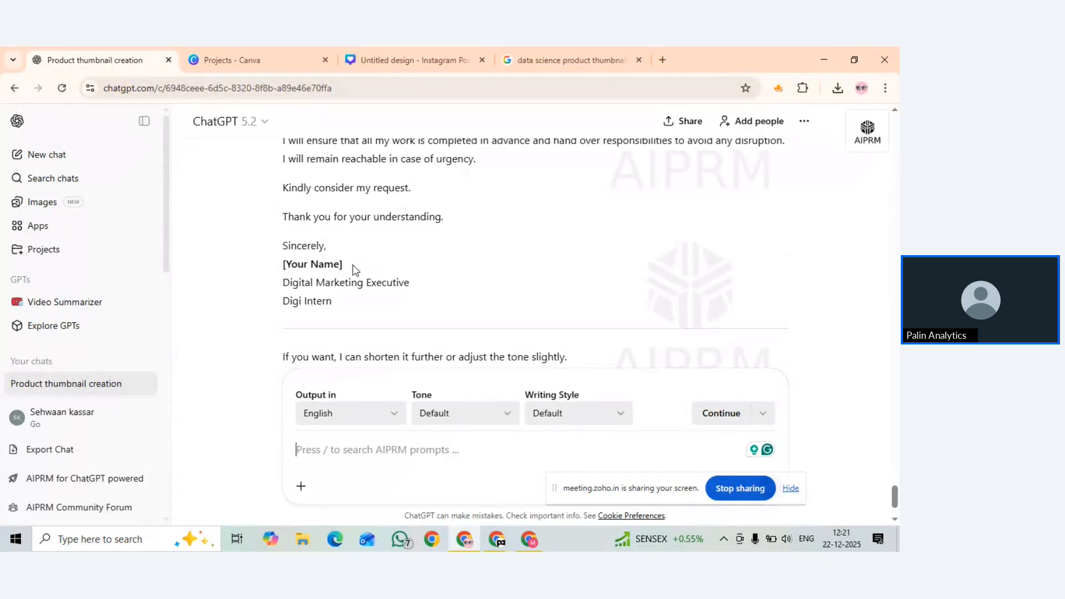
scroll(355, 270, "up", 4)
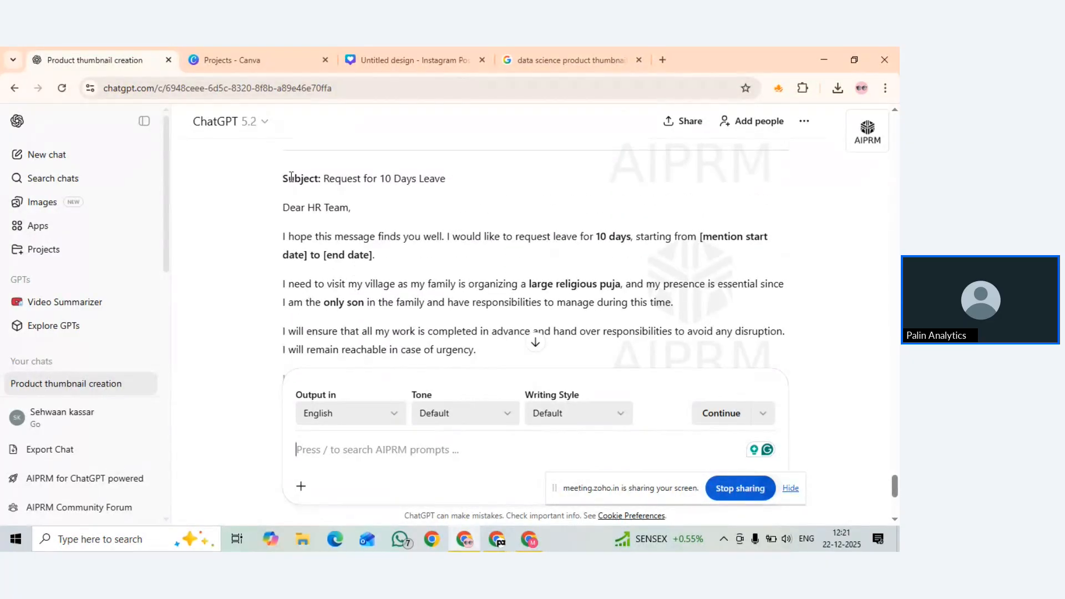
scroll(294, 216, "down", 1)
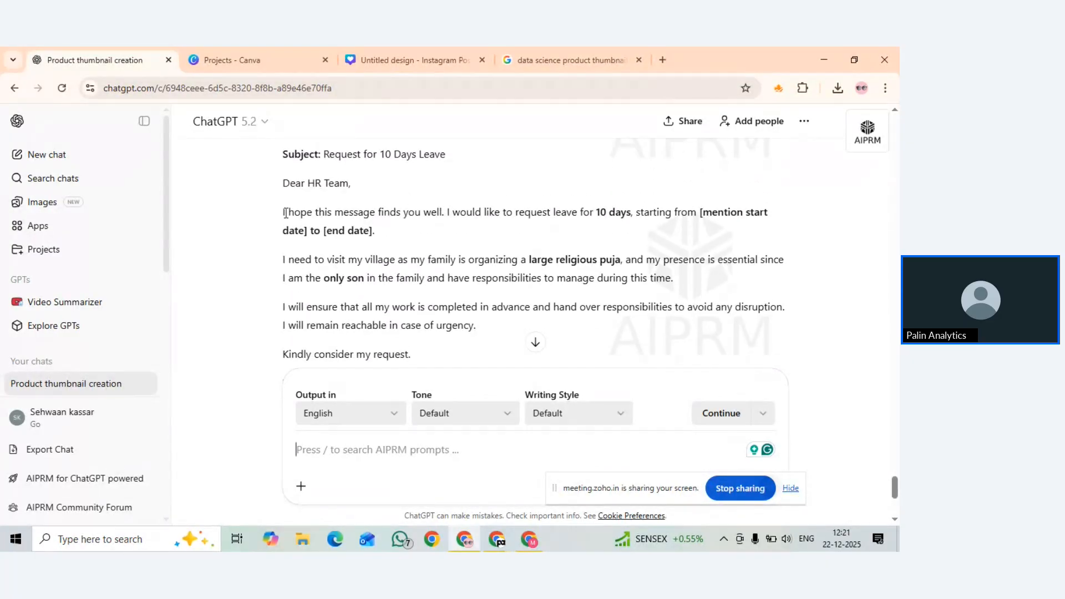
Select the letter from 'I hope this message' down to 'Digital Marketing Executive'
left_click_drag(281, 213, 421, 340)
key("ctrl+c")
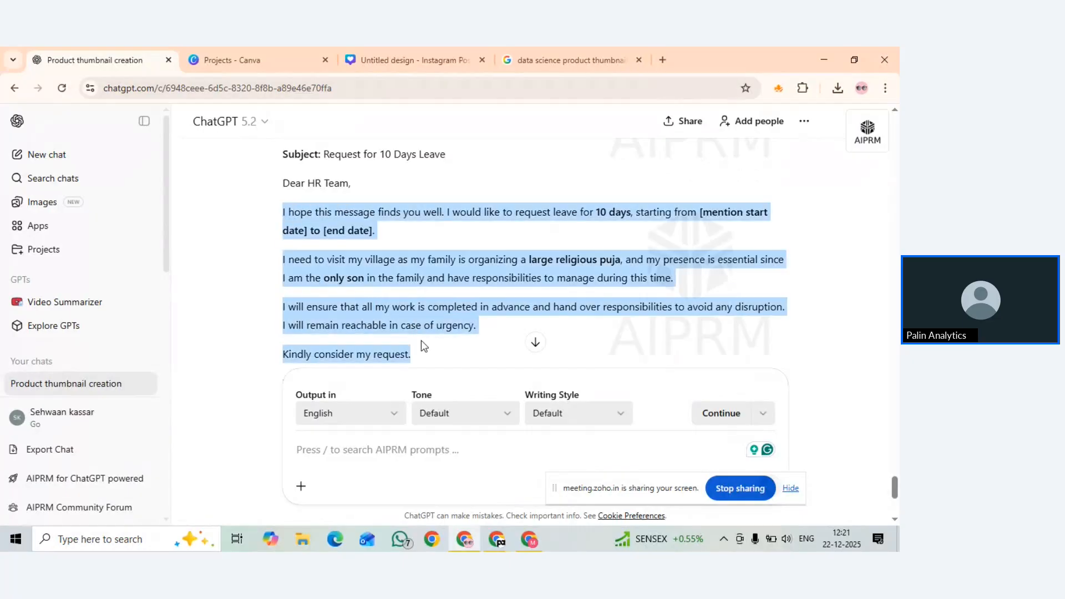
scroll(424, 359, "down", 1)
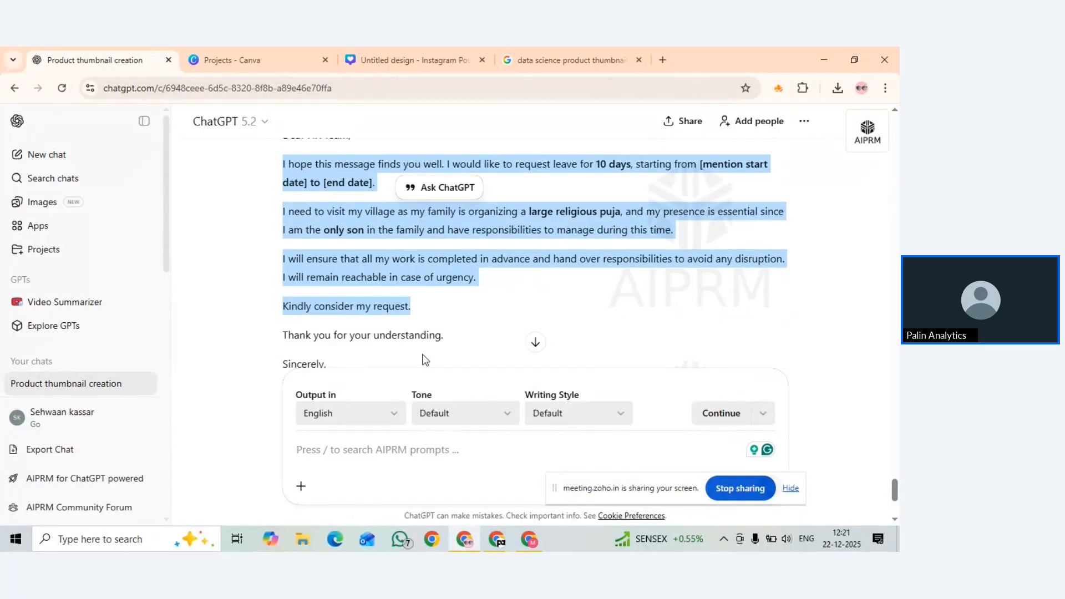
scroll(425, 359, "down", 3)
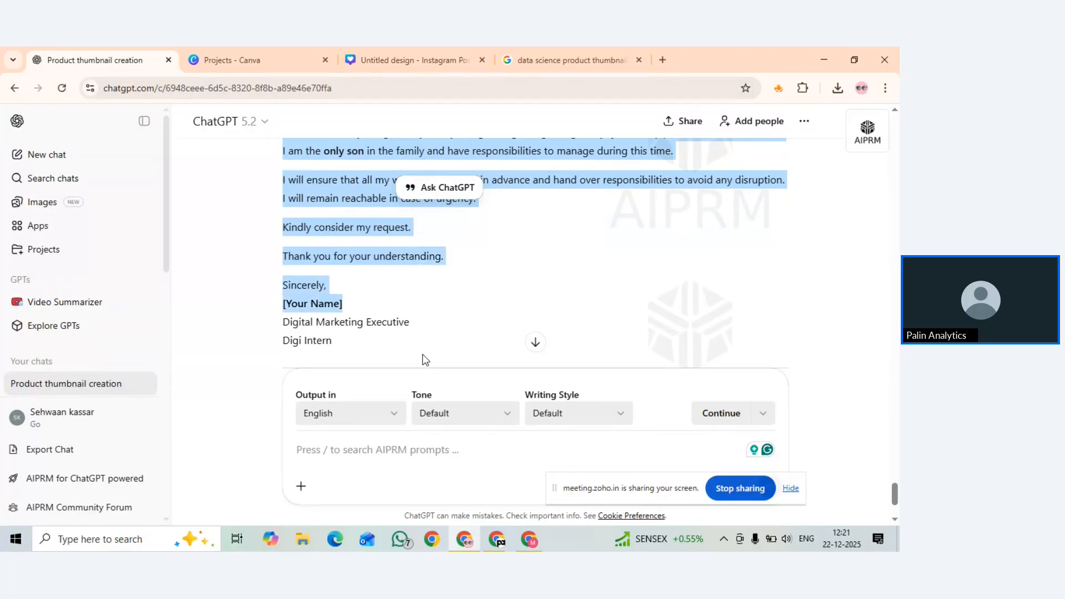
left_click_drag(425, 359, 425, 359)
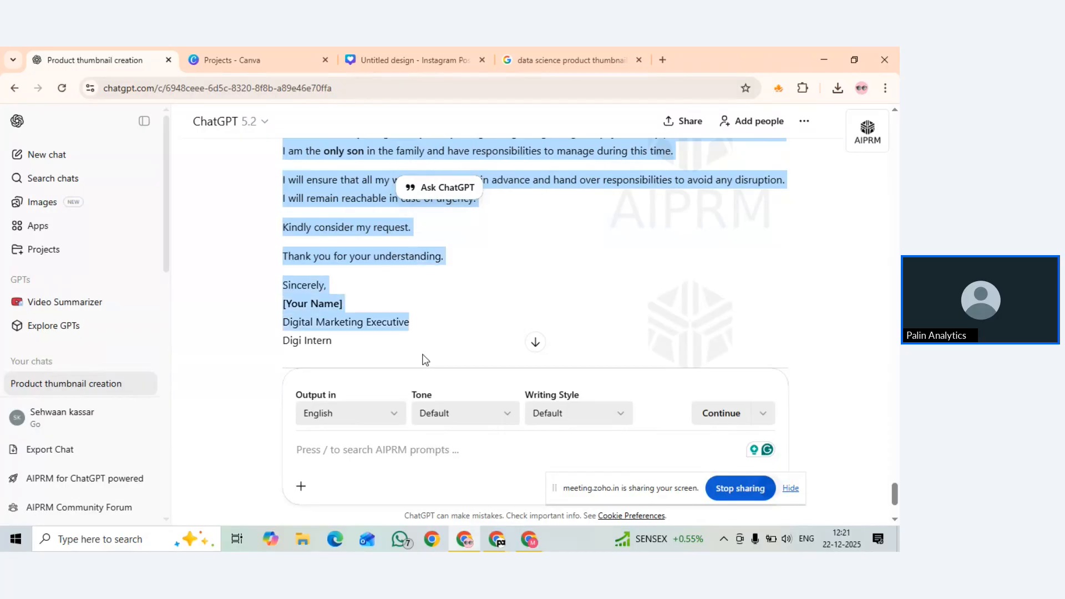
key("shift+Down")
Paste the ChatGPT letter over the short leave paragraph in the document
key("alt+Tab")
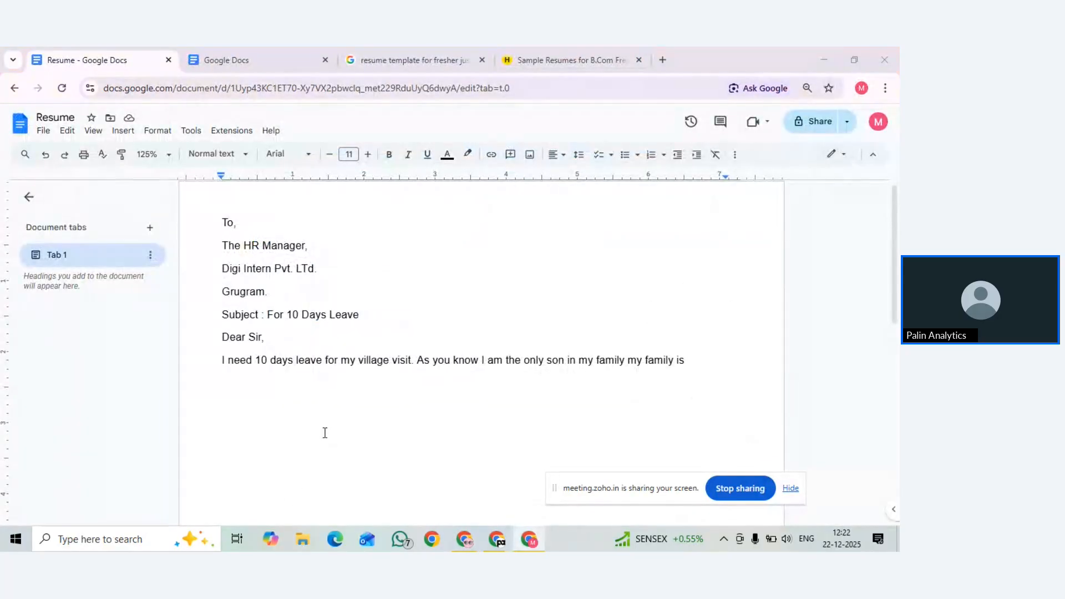
left_click_drag(222, 360, 688, 360)
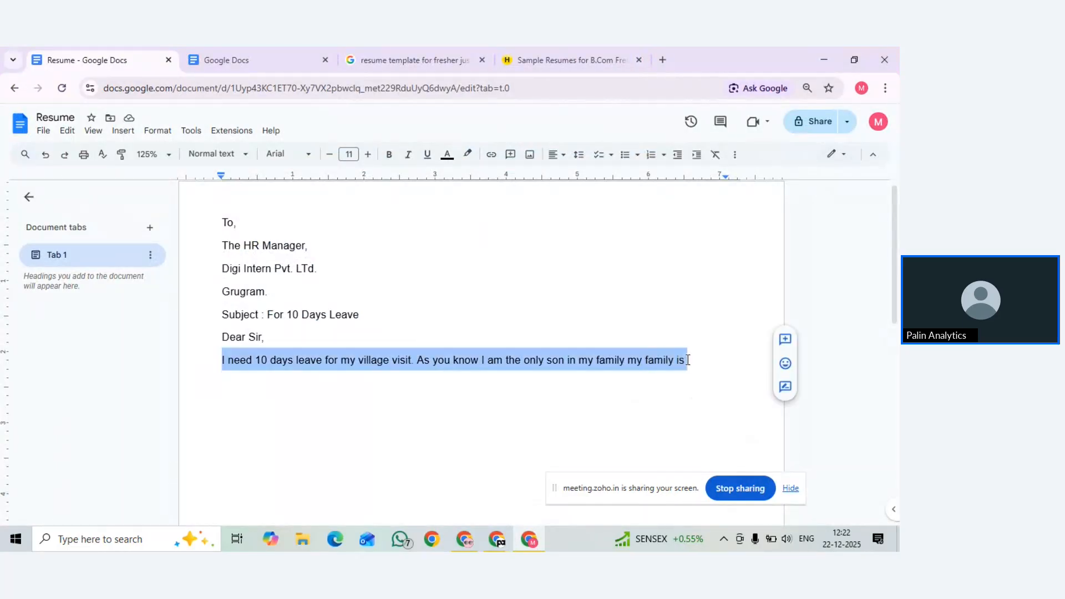
key("ctrl+v")
scroll(276, 307, "up", 2)
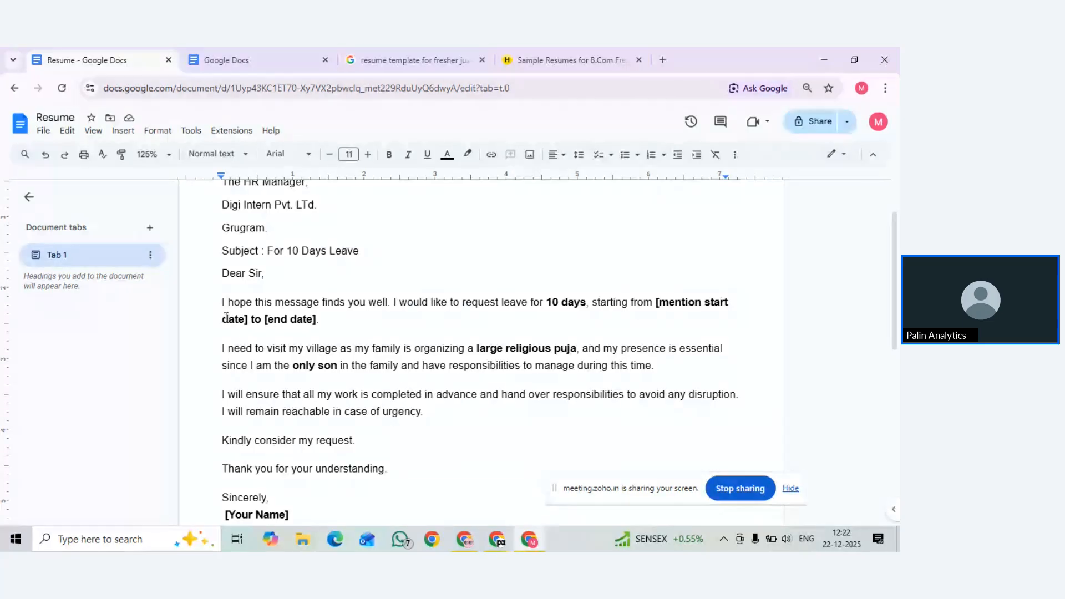
Replace the date placeholders with 25-12-2025 and 05-01-2026
left_click_drag(244, 318, 663, 304)
key("BackSpace")
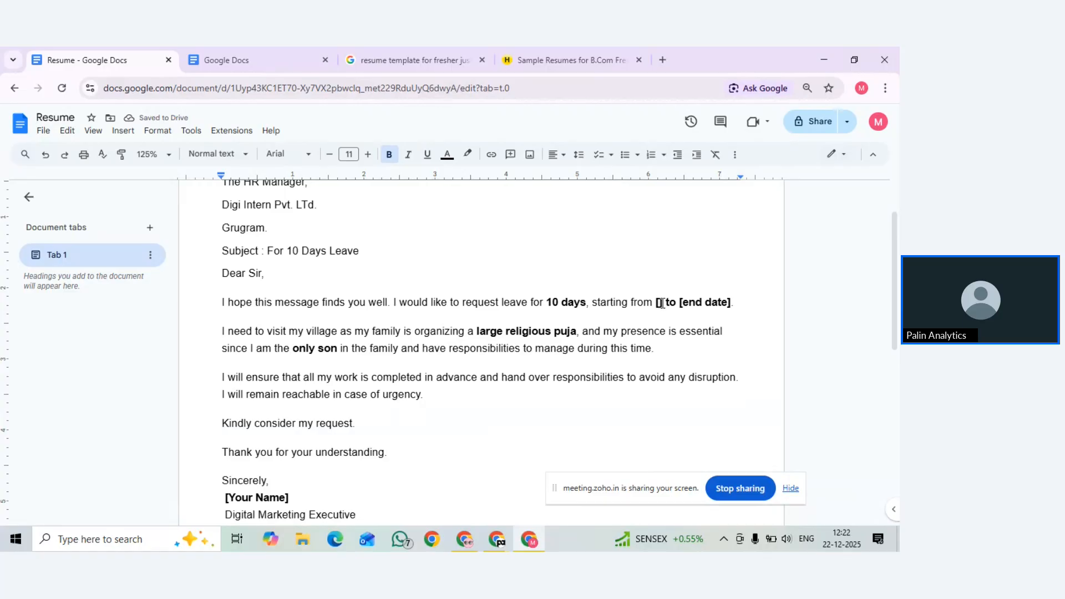
type("22-")
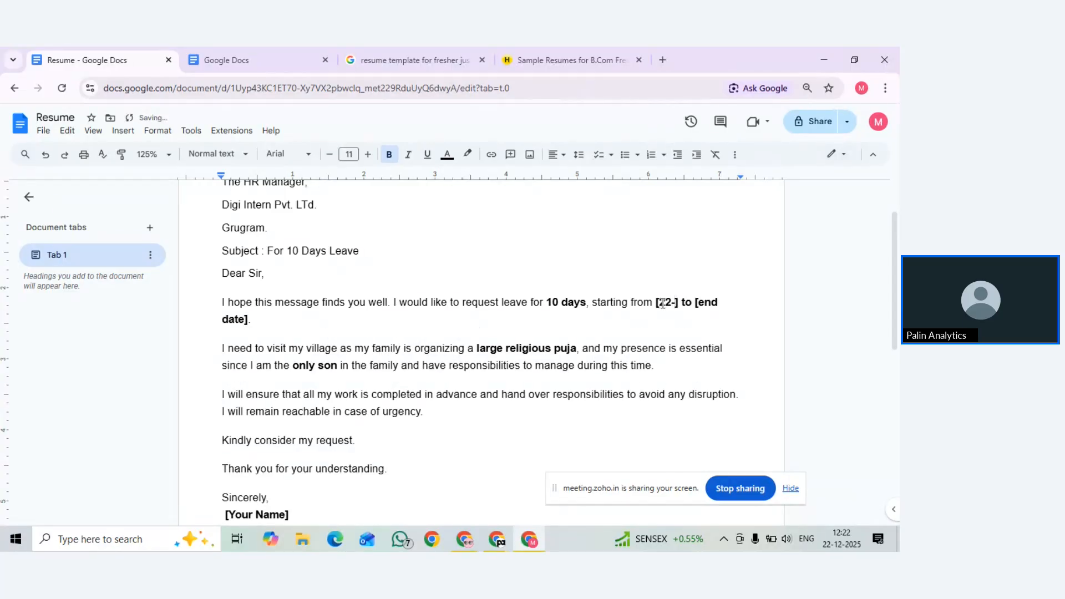
key("BackSpace")
key("BackSpace")
type("5-12-2025")
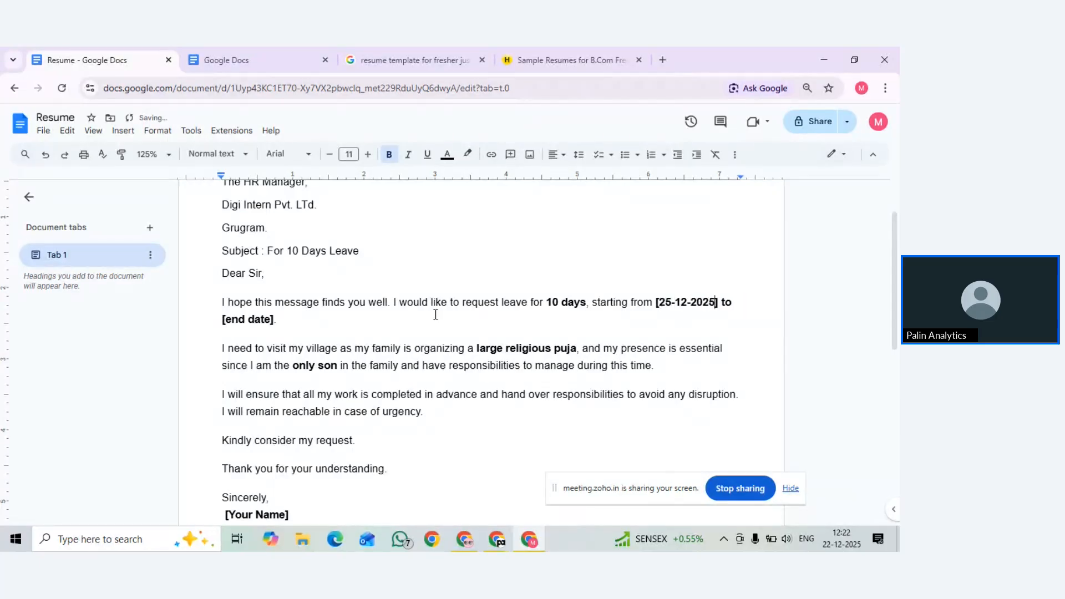
key("BackSpace")
key("BackSpace")
key("BackSpace")
key("BackSpace")
key("BackSpace")
key("BackSpace")
key("BackSpace")
key("BackSpace")
type("05-01-2026")
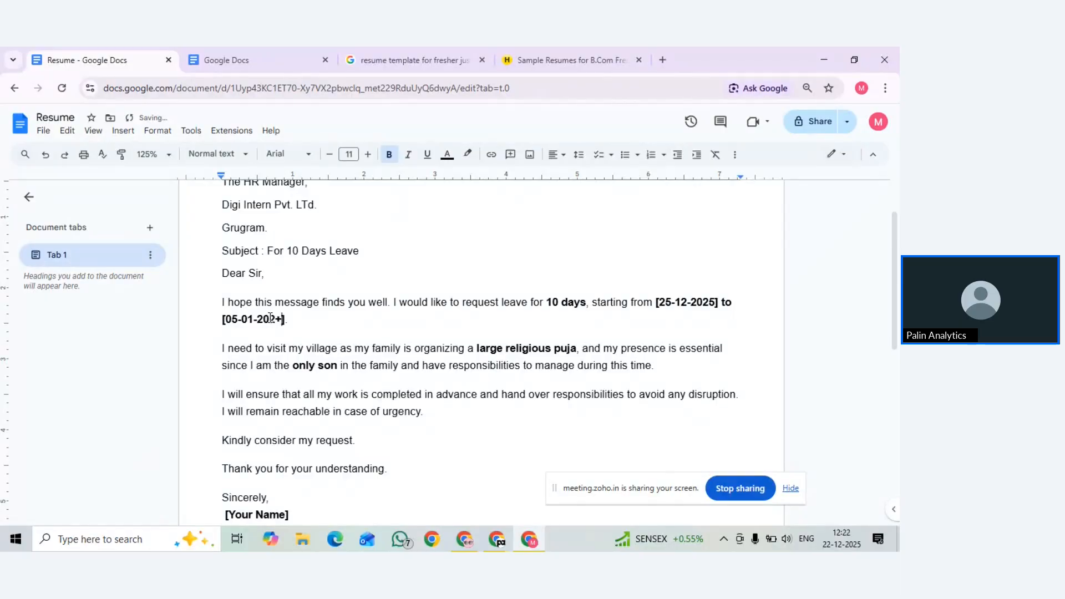
key("BackSpace")
type("6")
Remove the leftover brackets around both dates
key("Delete")
left_click(225, 319)
key("BackSpace")
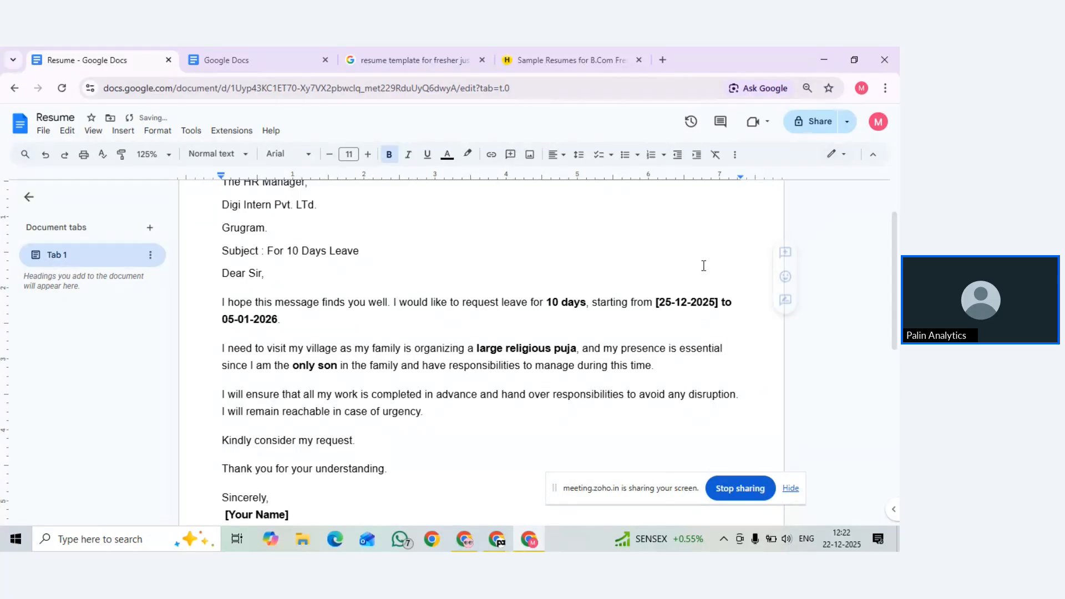
left_click(659, 301)
key("BackSpace")
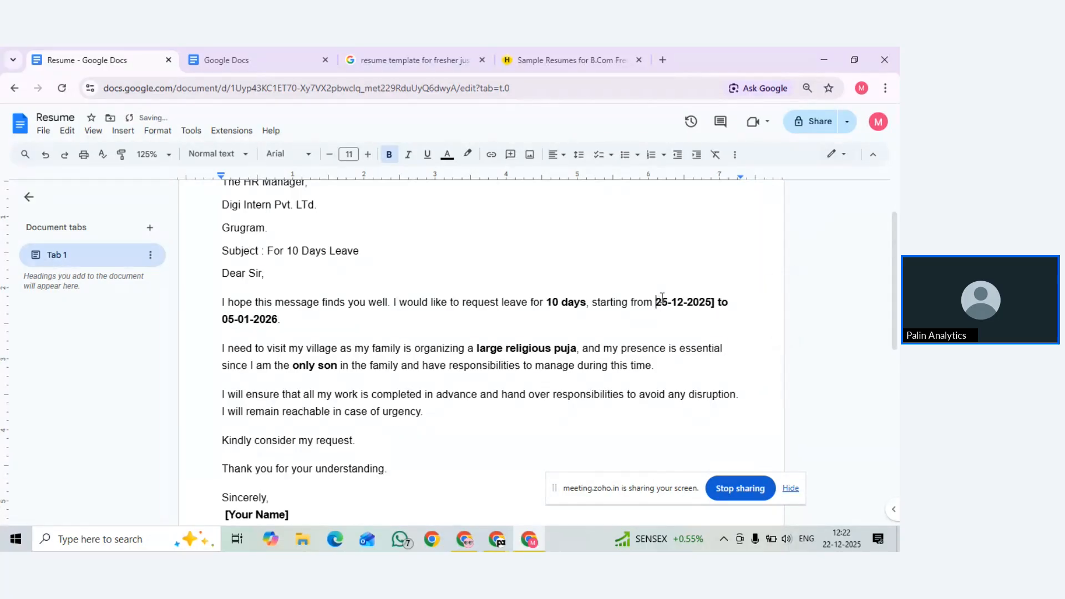
left_click(713, 301)
key("BackSpace")
Replace the [Your Name] placeholder with the sender's full name
scroll(576, 381, "down", 1)
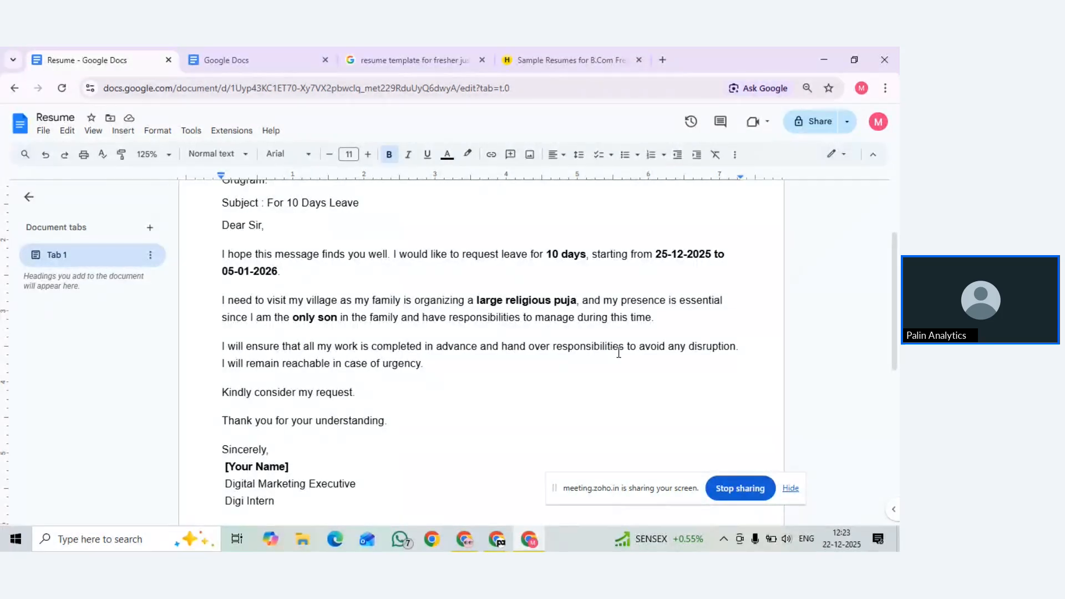
left_click(692, 353)
scroll(345, 397, "down", 1)
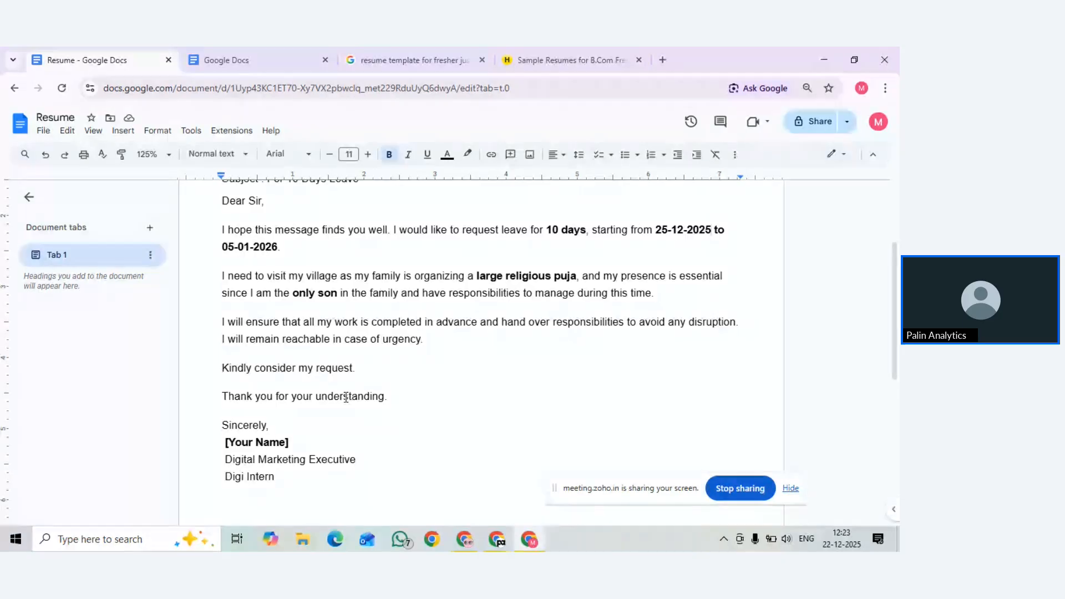
scroll(346, 397, "down", 4)
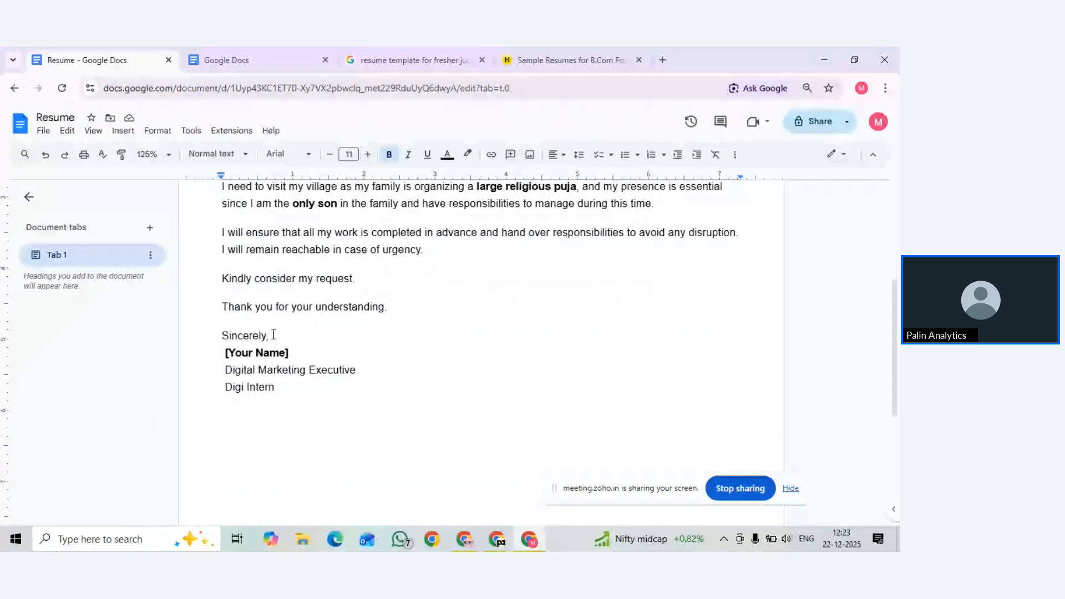
left_click_drag(290, 353, 227, 355)
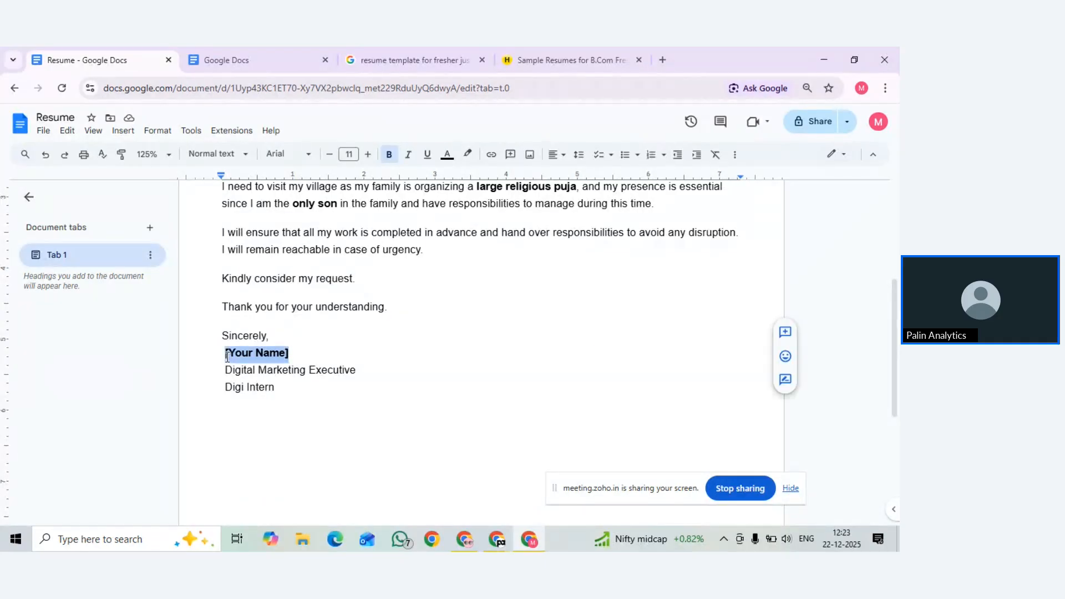
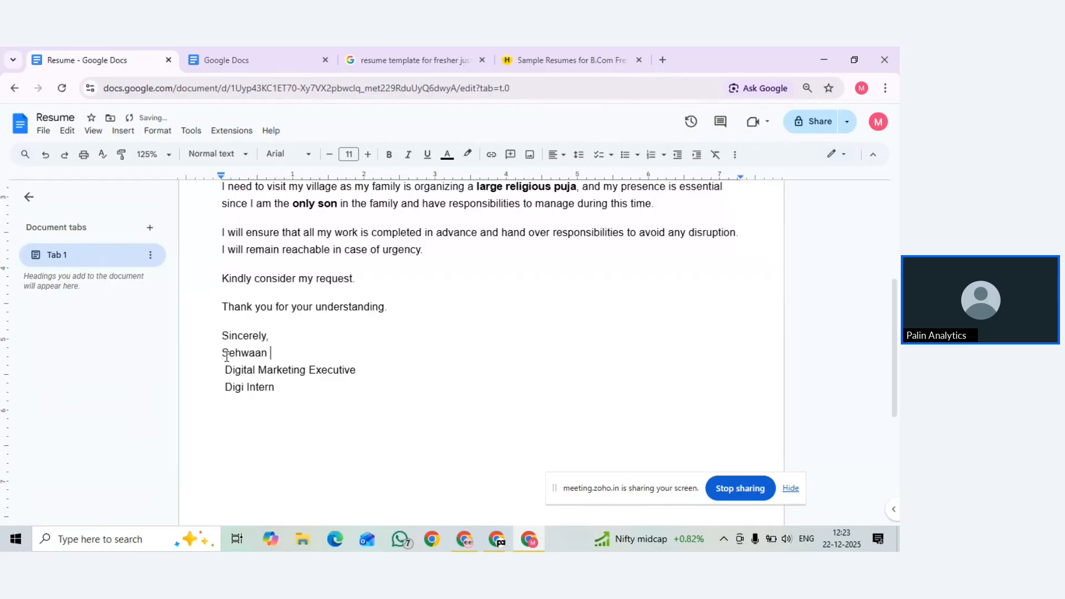
Remove the leading spaces from the Digital Marketing Executive and Digi Intern lines
left_click(229, 369)
key("BackSpace")
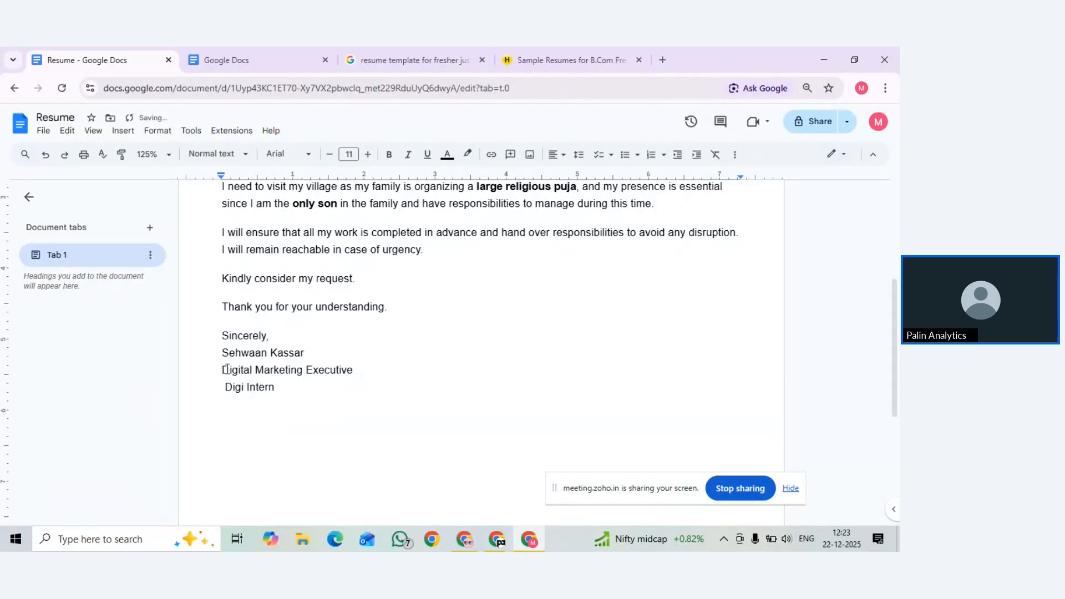
left_click(228, 382)
key("BackSpace")
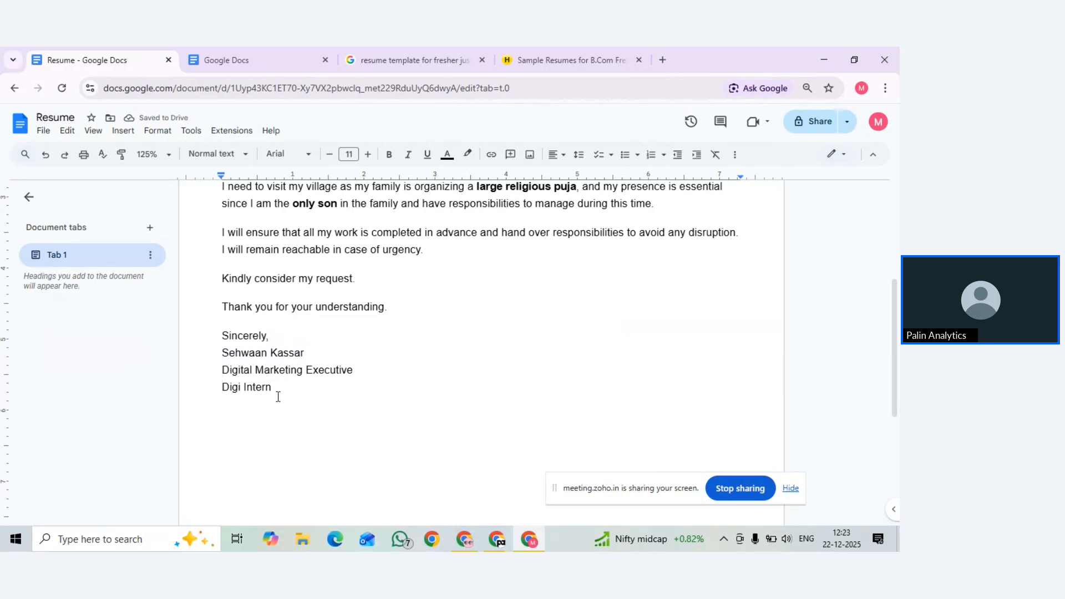
scroll(299, 388, "up", 1)
scroll(298, 388, "up", 4)
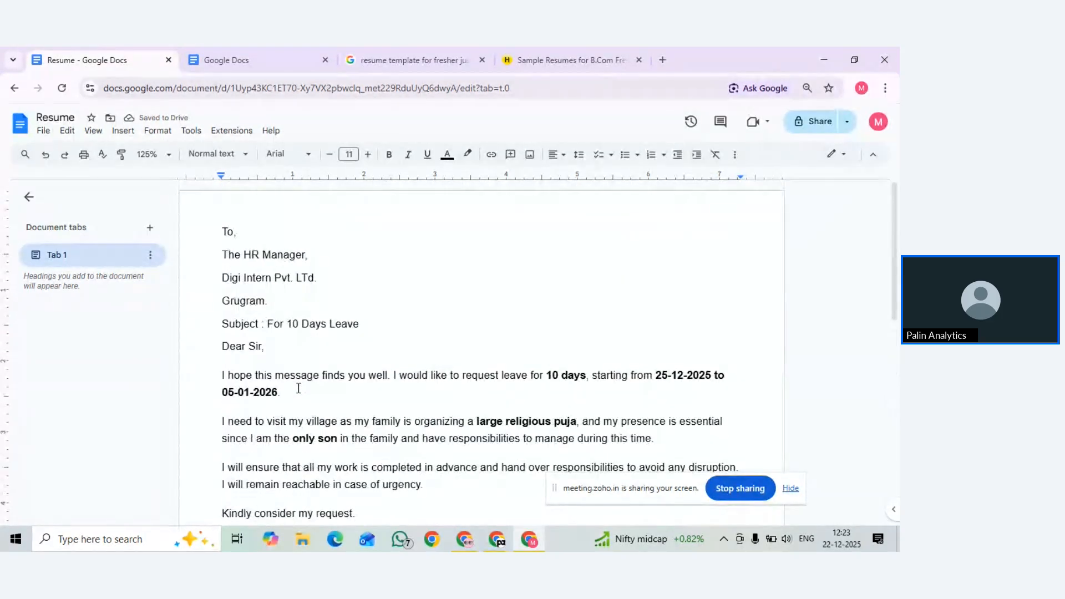
scroll(315, 286, "down", 4)
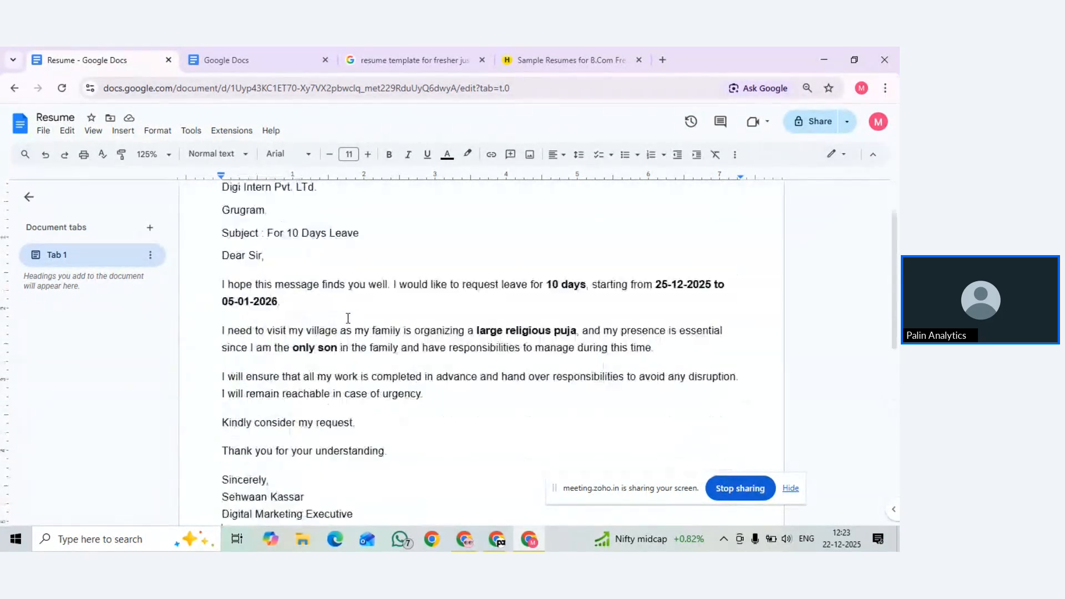
scroll(348, 318, "up", 4)
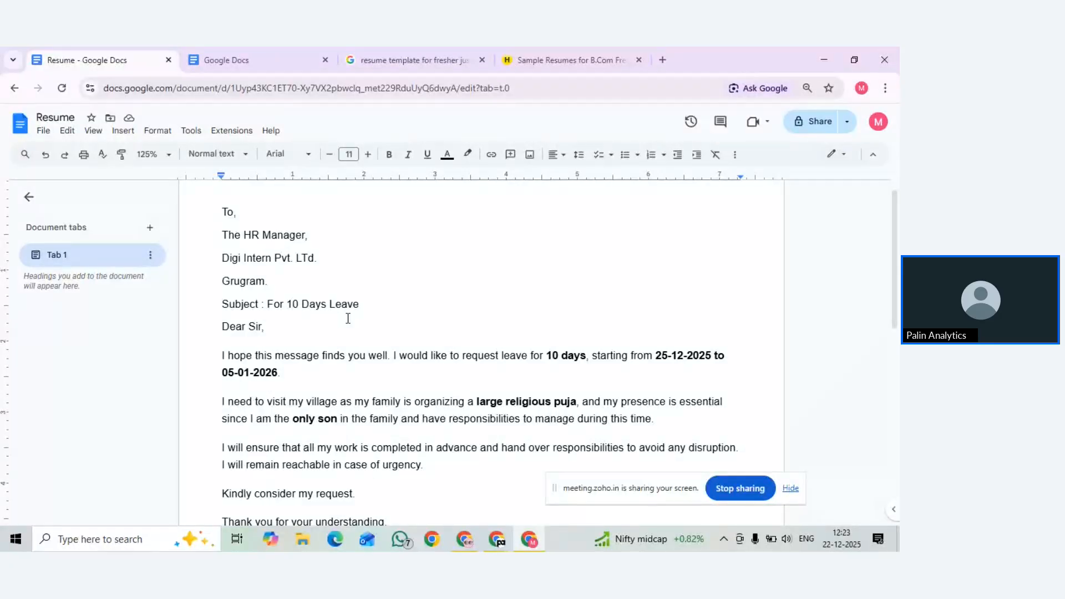
scroll(377, 335, "down", 1)
scroll(377, 334, "down", 8)
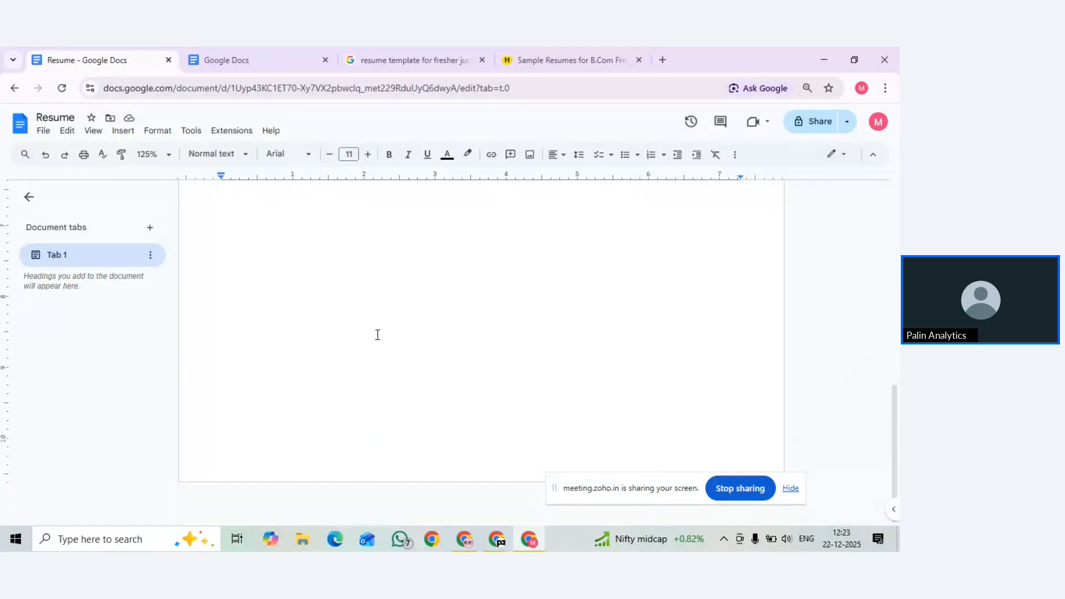
scroll(326, 308, "up", 10)
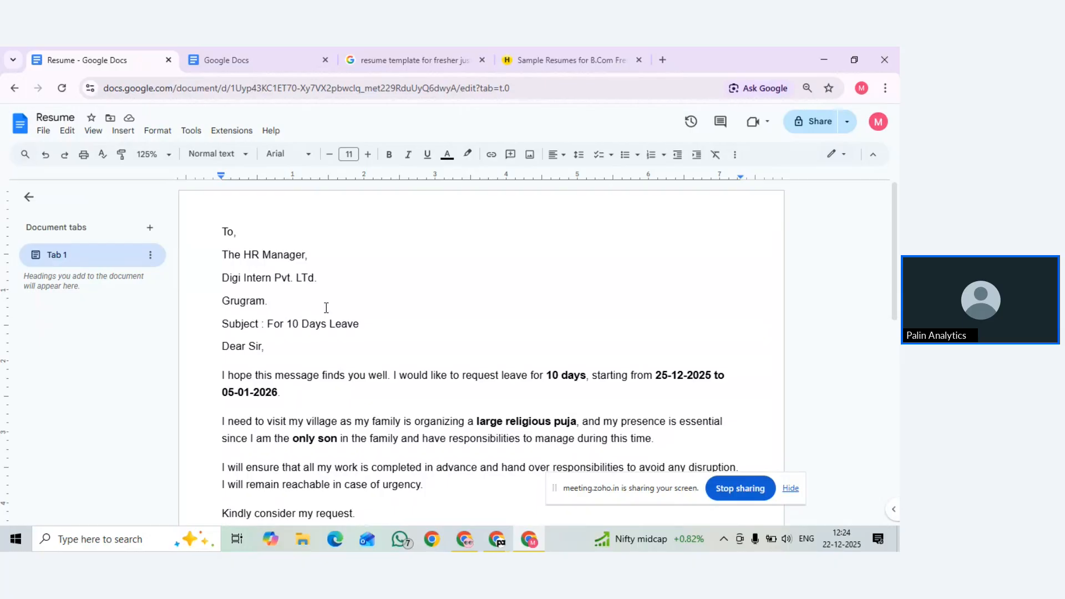
scroll(326, 307, "down", 5)
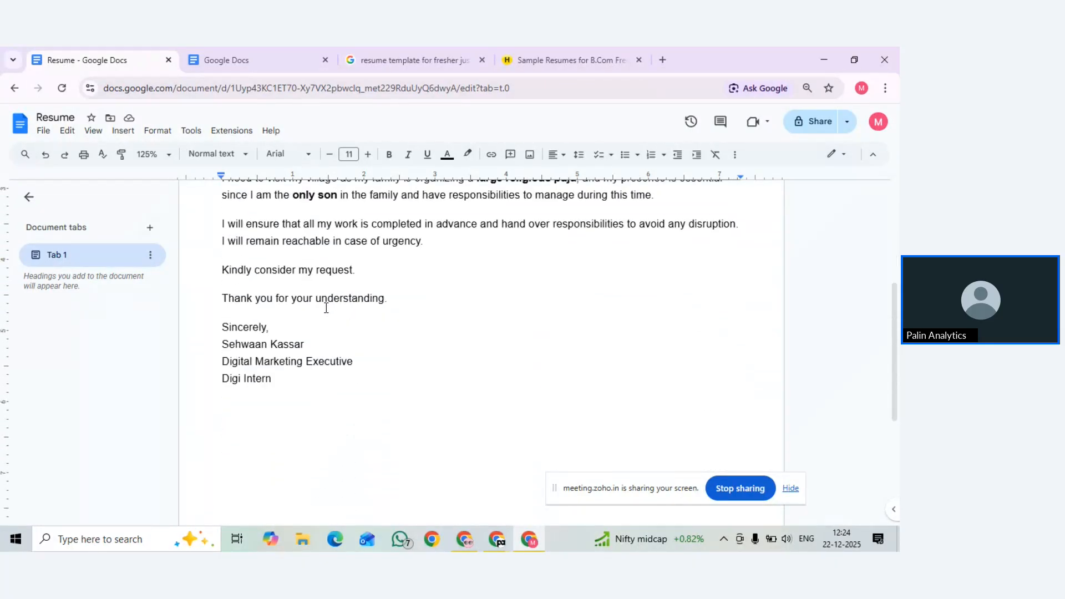
scroll(326, 307, "up", 5)
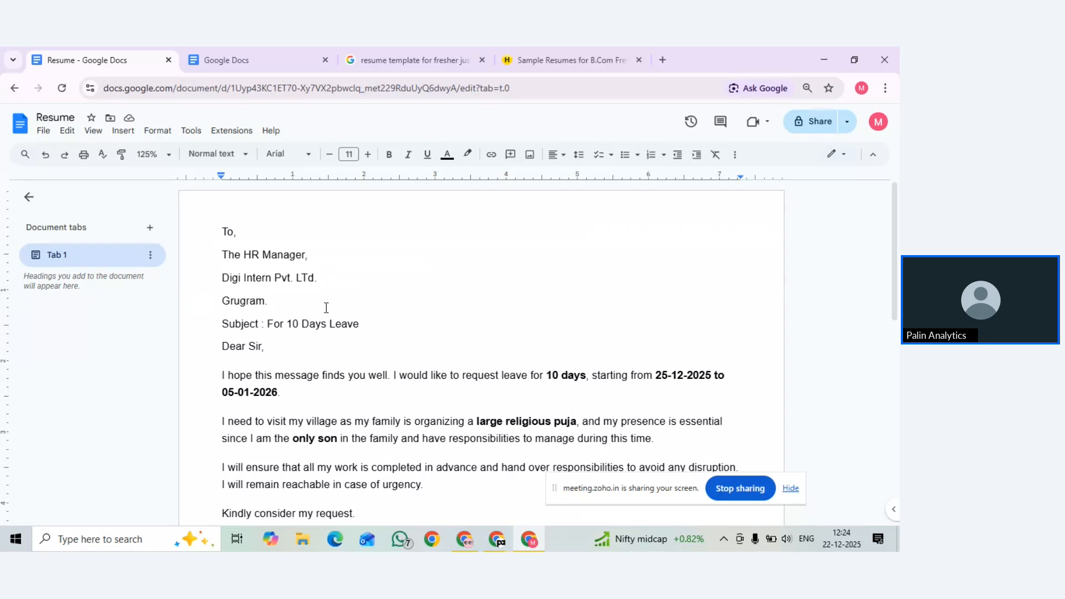
scroll(326, 308, "down", 2)
scroll(326, 307, "up", 2)
left_click(118, 134)
mouse_move(132, 156)
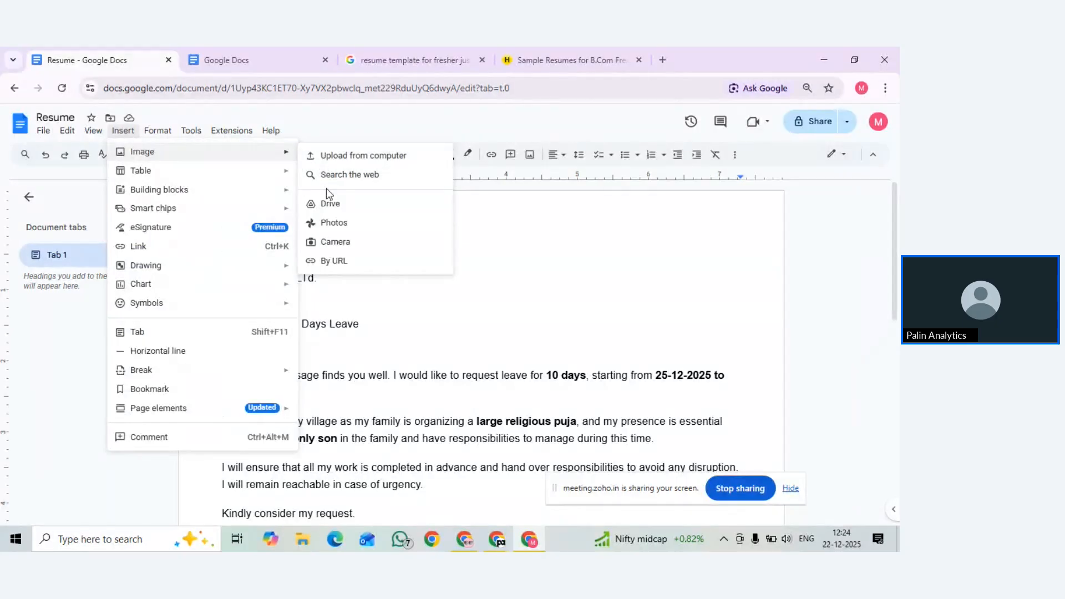
mouse_move(191, 169)
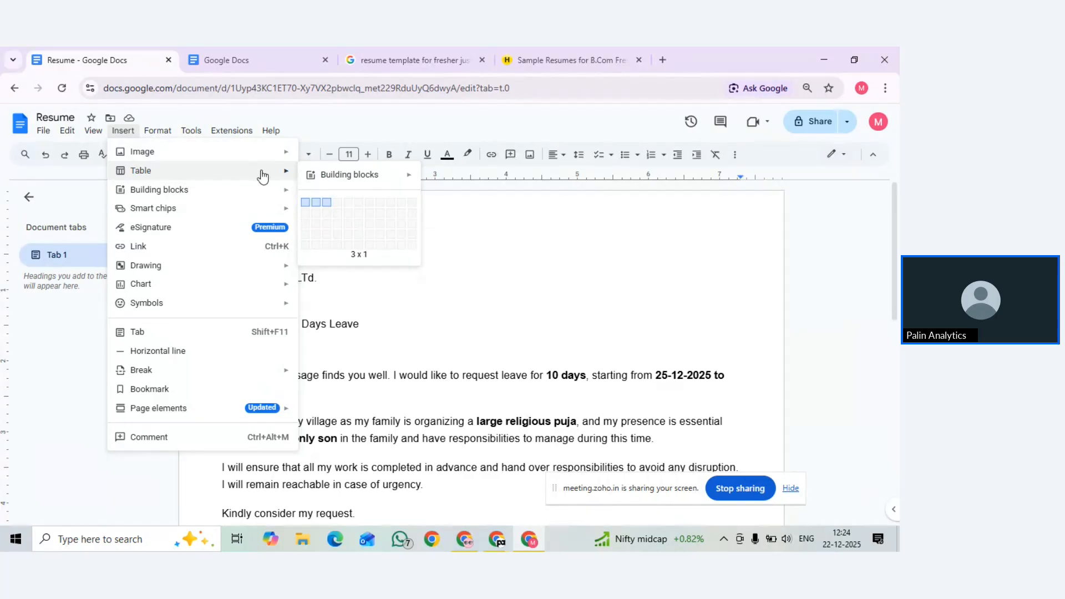
mouse_move(245, 190)
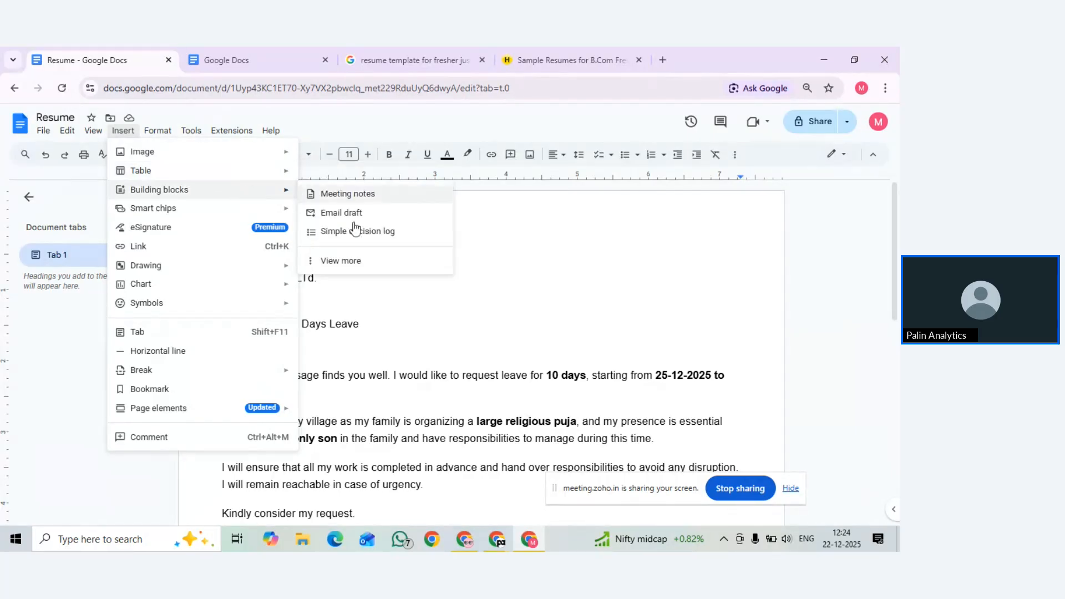
left_click(533, 243)
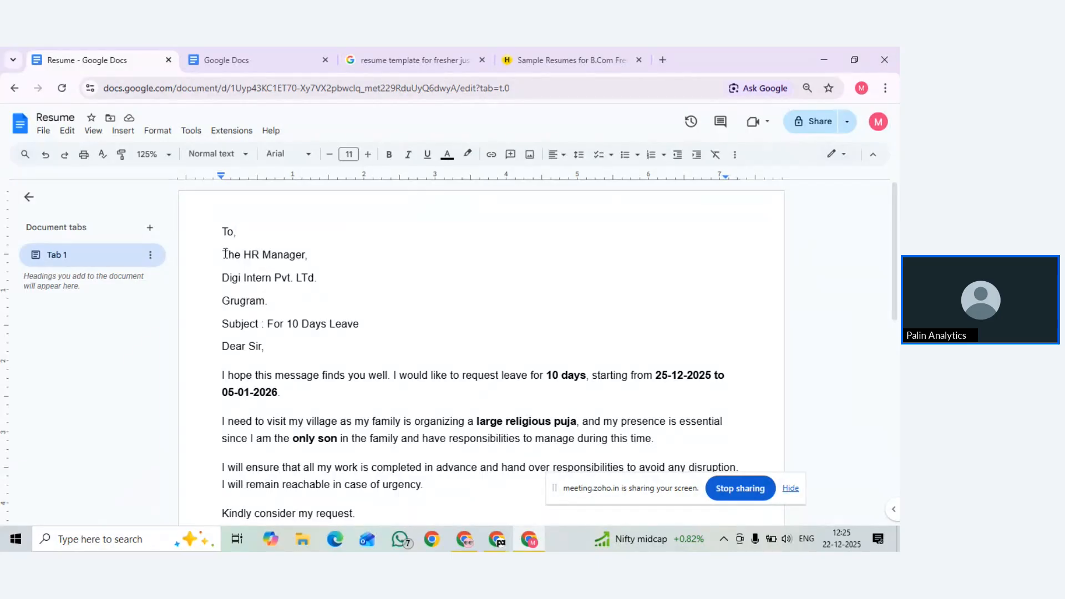
Give the three recipient address lines yellow text and a green highlight
left_click_drag(223, 254, 268, 297)
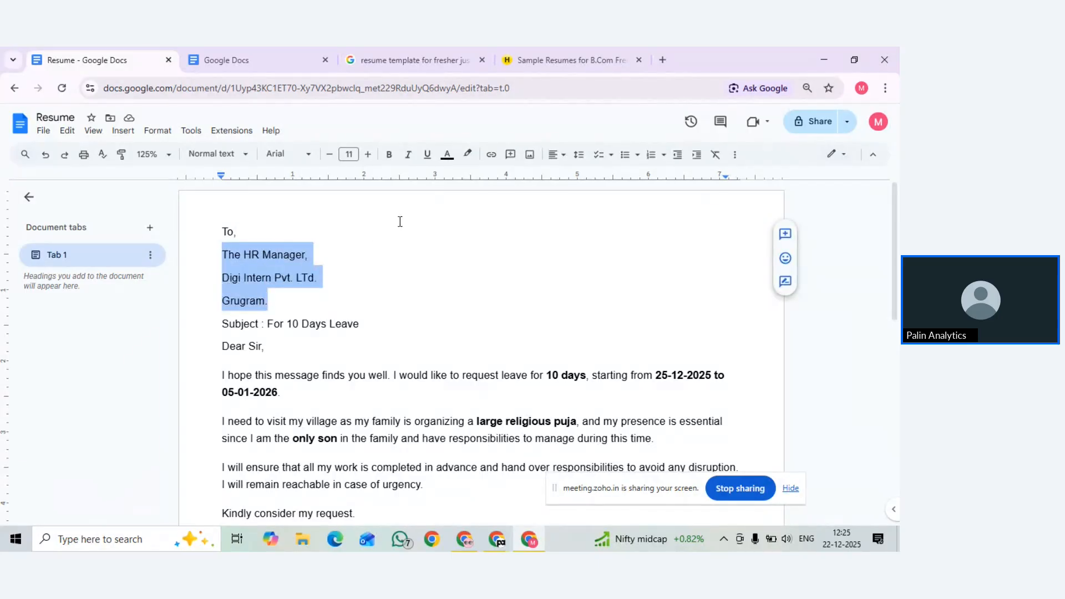
left_click(446, 157)
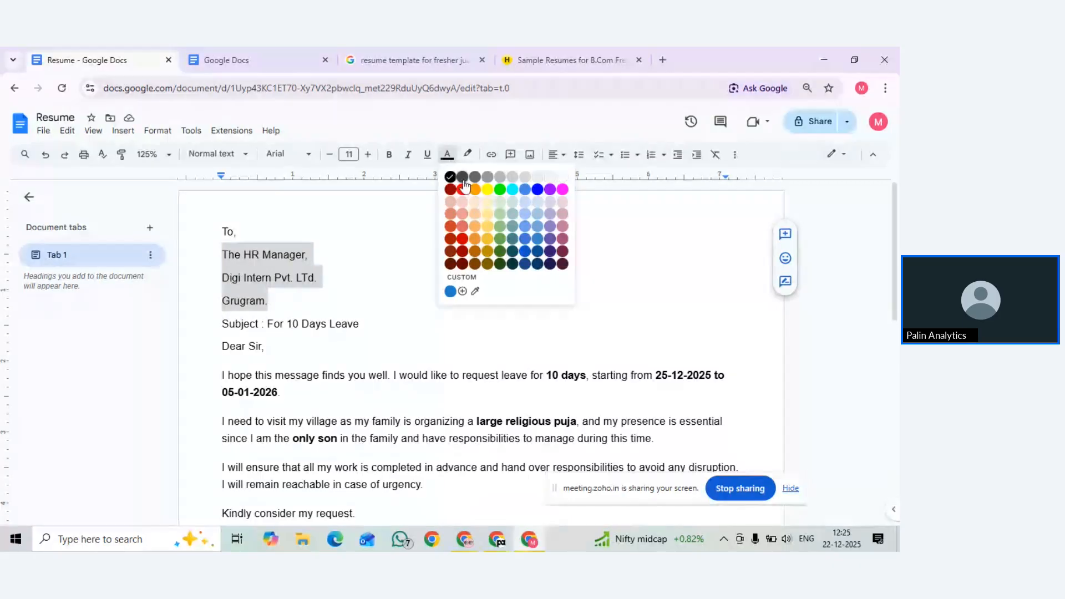
left_click(487, 190)
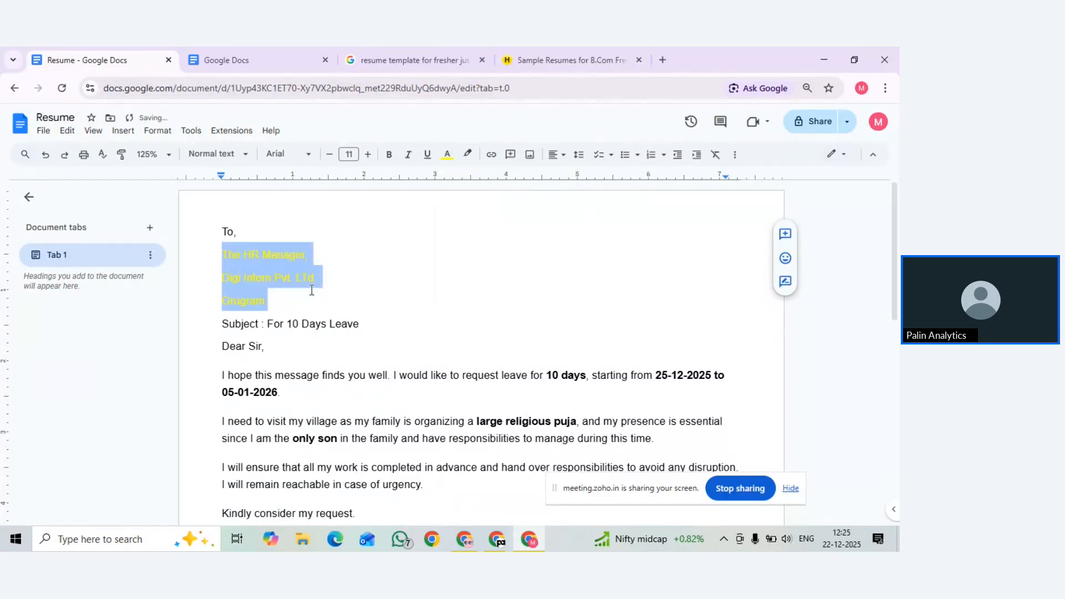
left_click(324, 290)
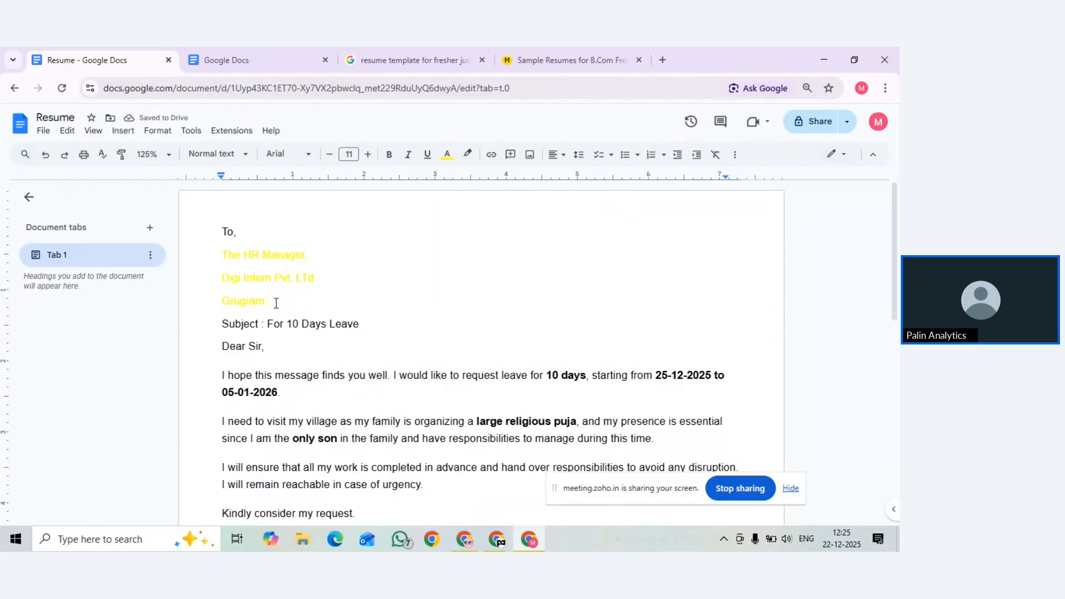
left_click_drag(275, 302, 222, 255)
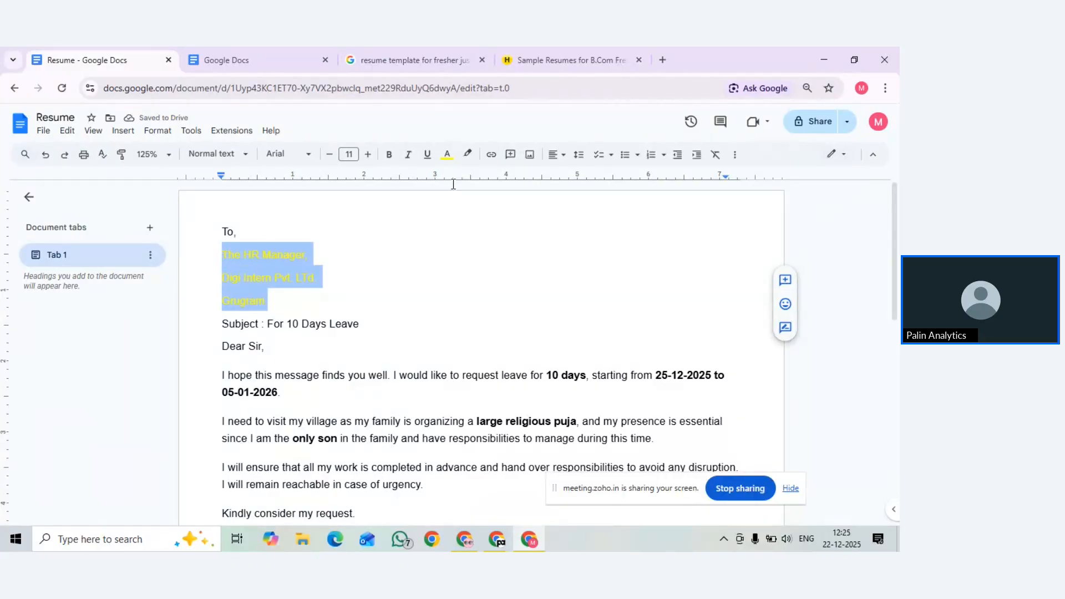
left_click(467, 155)
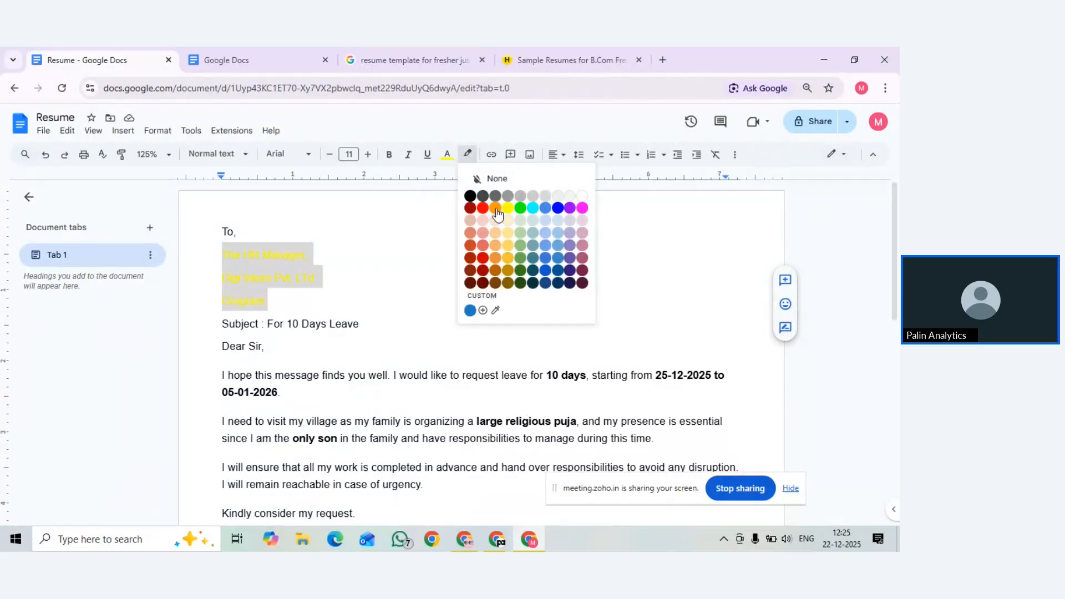
left_click(520, 209)
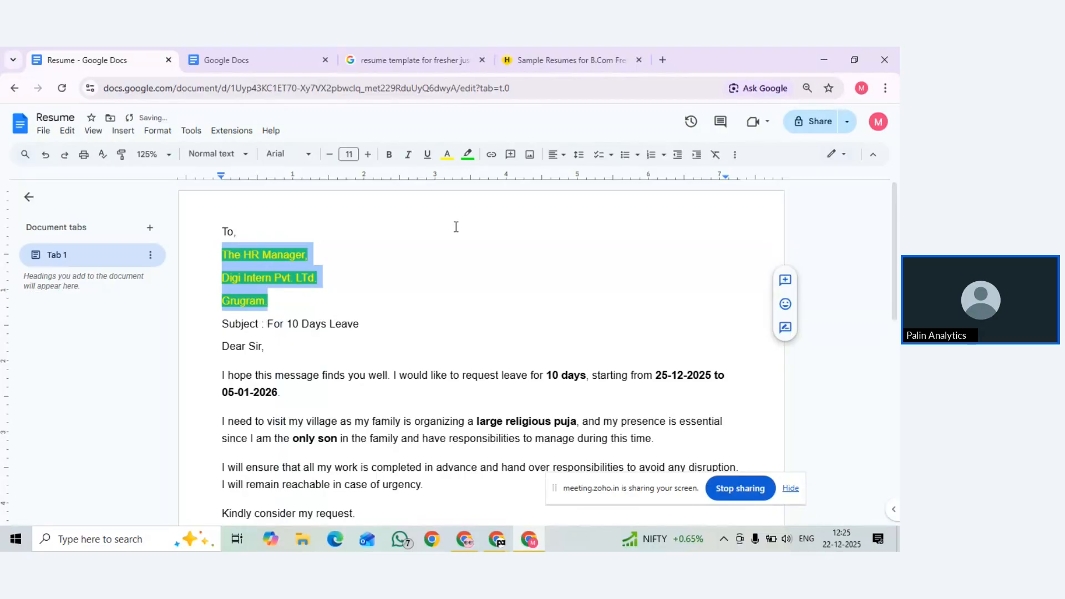
left_click(381, 251)
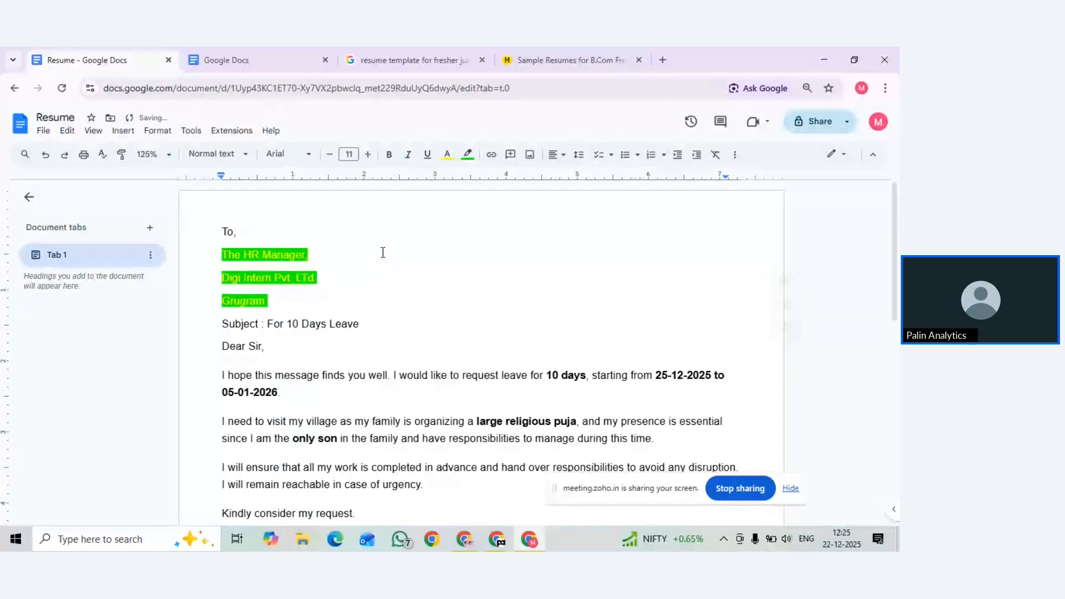
Change the address lines' highlight from green to red
left_click(447, 155)
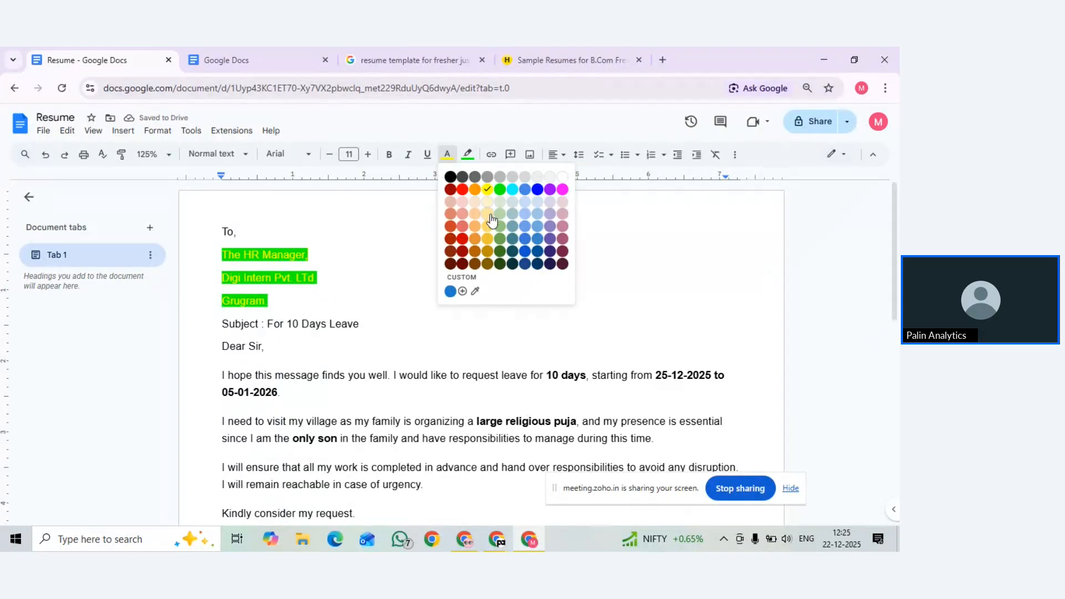
left_click(488, 216)
left_click(448, 155)
left_click_drag(223, 253, 276, 299)
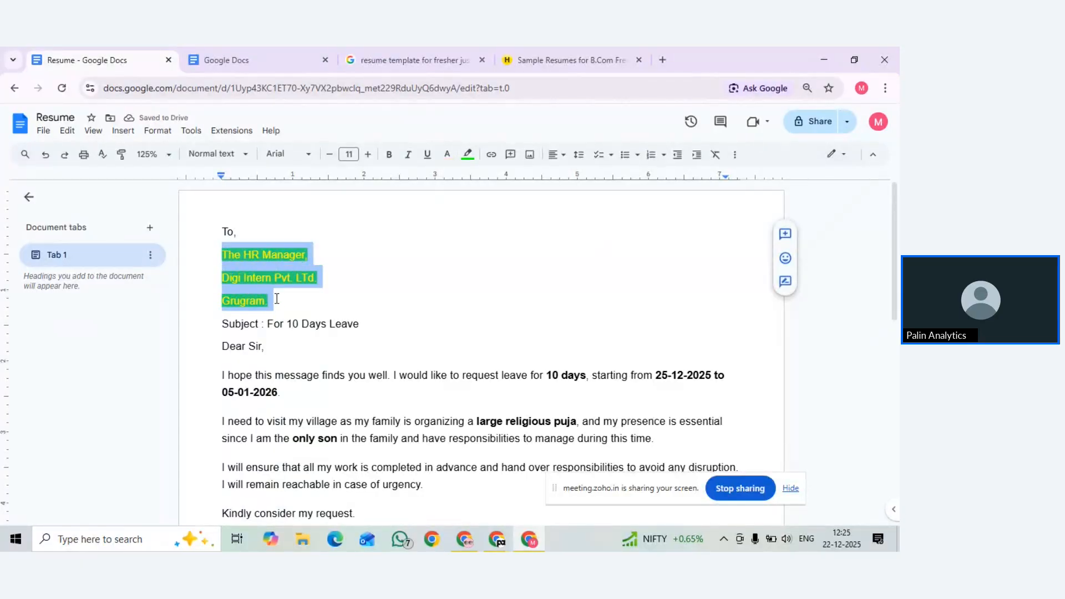
left_click(468, 154)
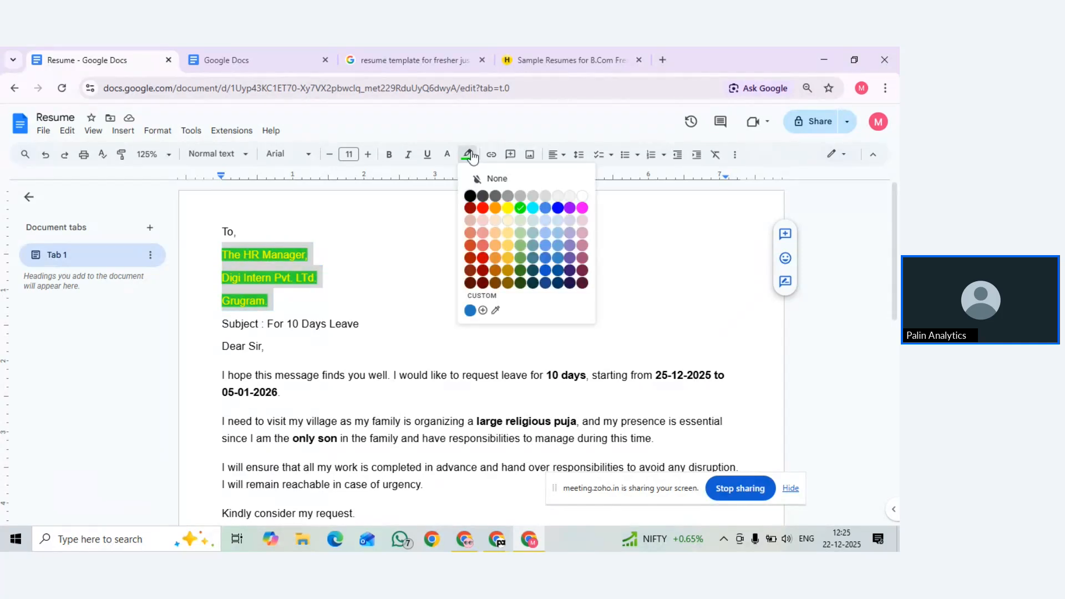
left_click(485, 209)
left_click(375, 237)
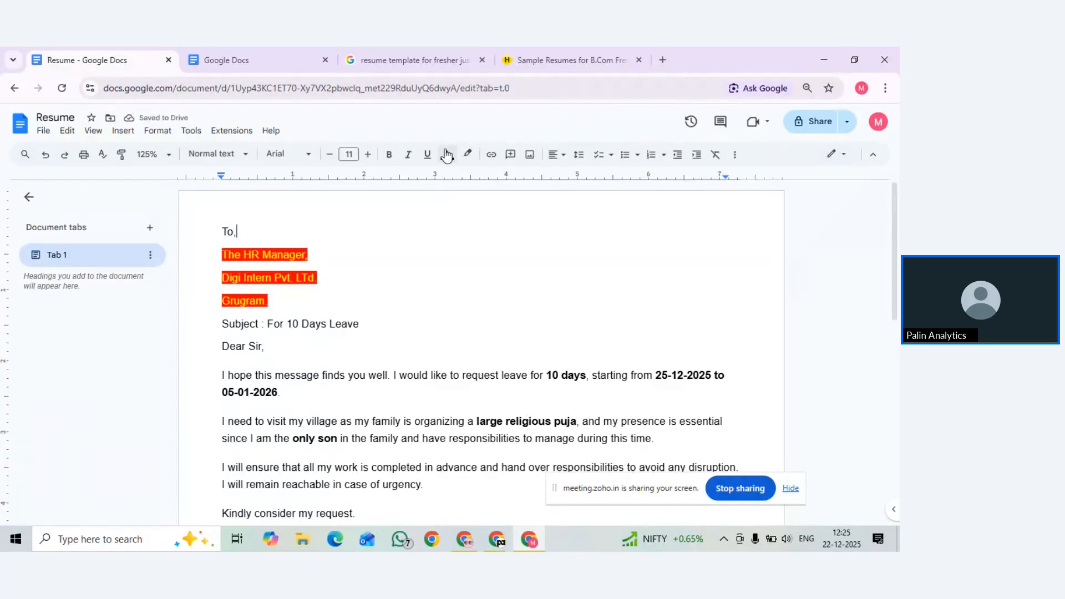
scroll(506, 268, "down", 4)
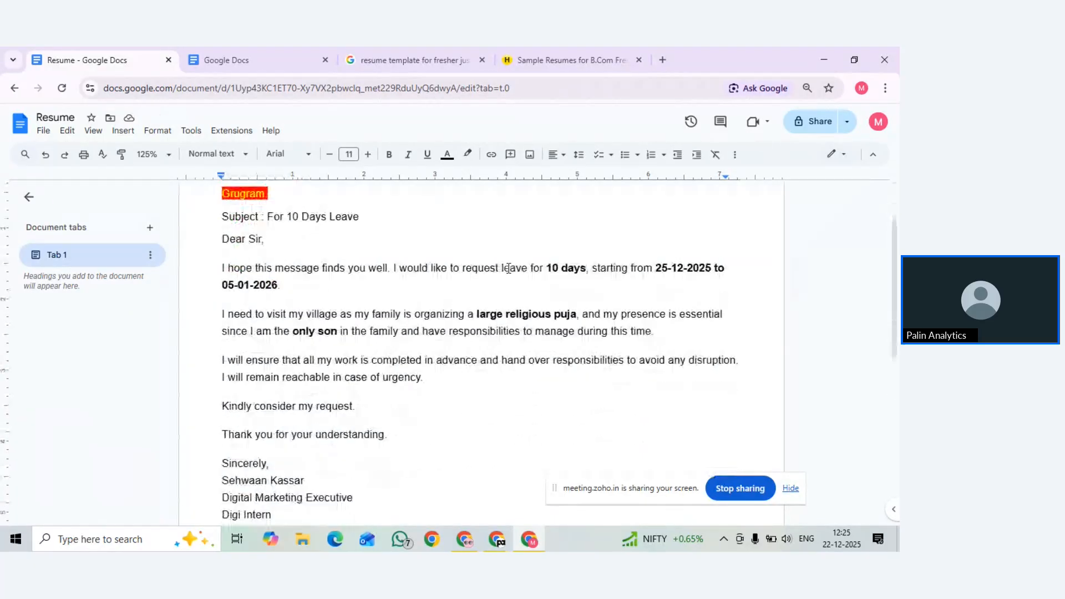
scroll(497, 199, "up", 3)
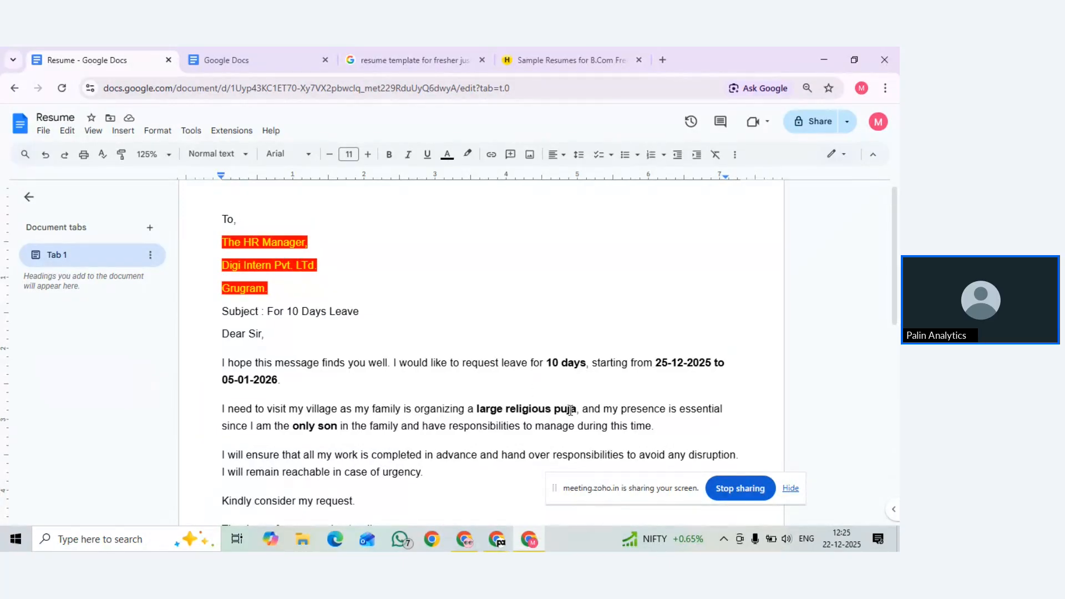
left_click_drag(575, 406, 475, 410)
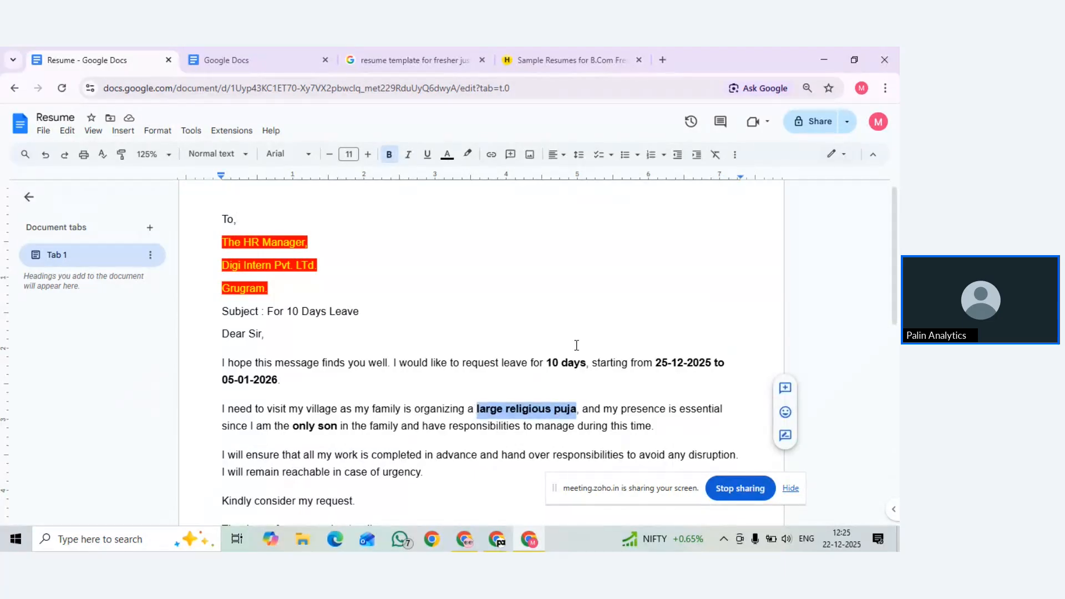
scroll(573, 347, "down", 3)
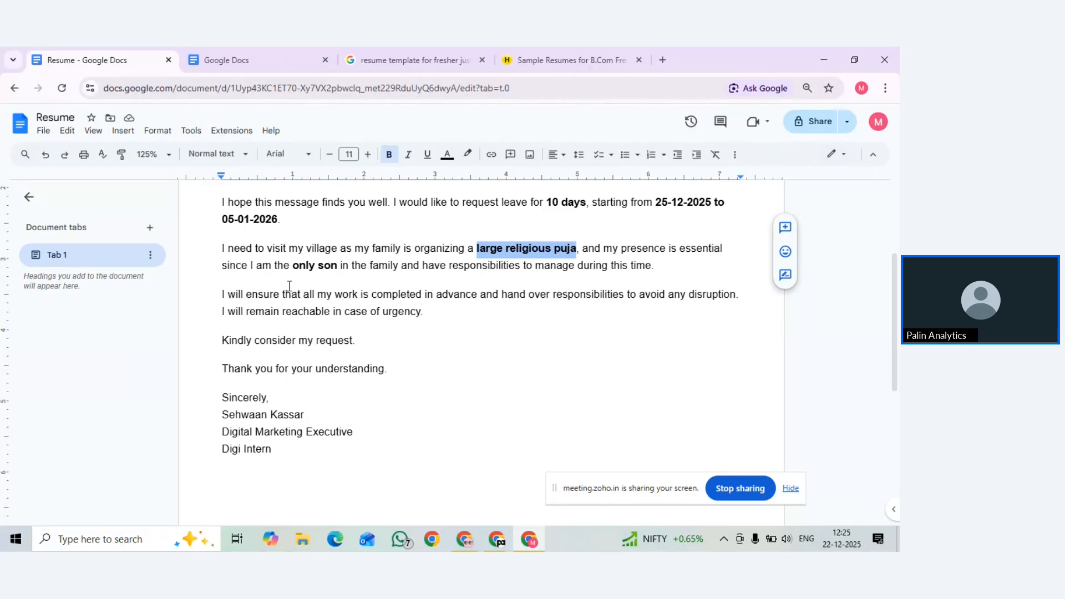
left_click(341, 370)
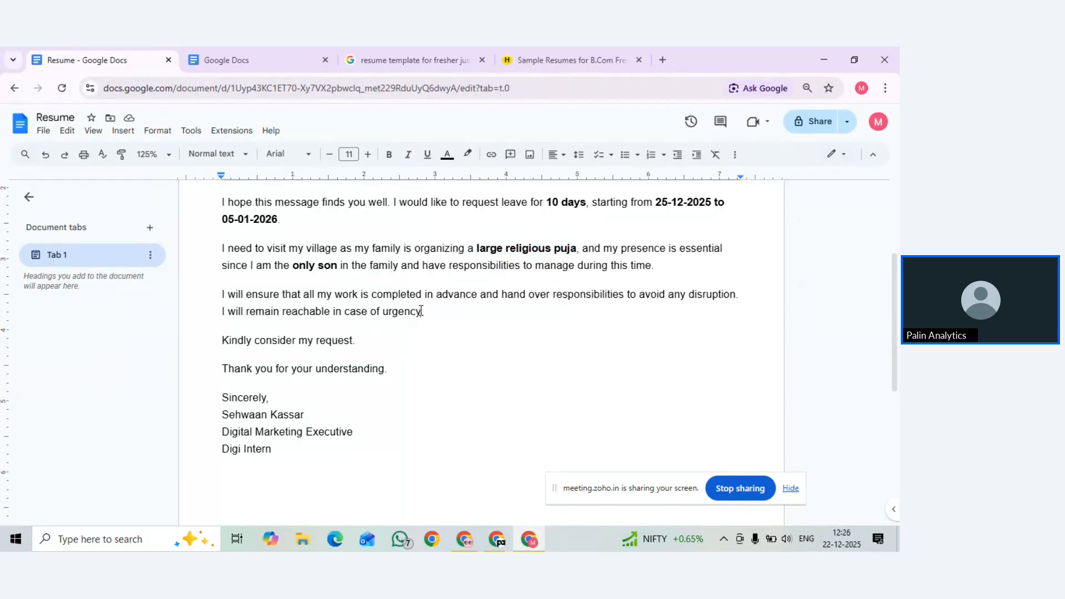
left_click_drag(421, 311, 384, 310)
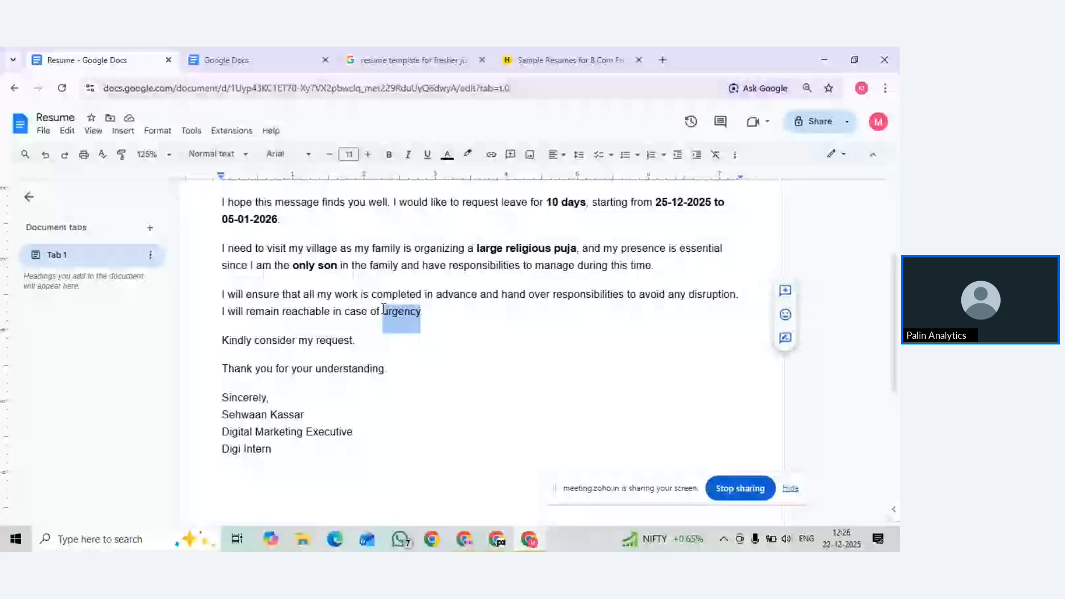
Link the word 'urgency' to a tel: phone number
left_click(491, 156)
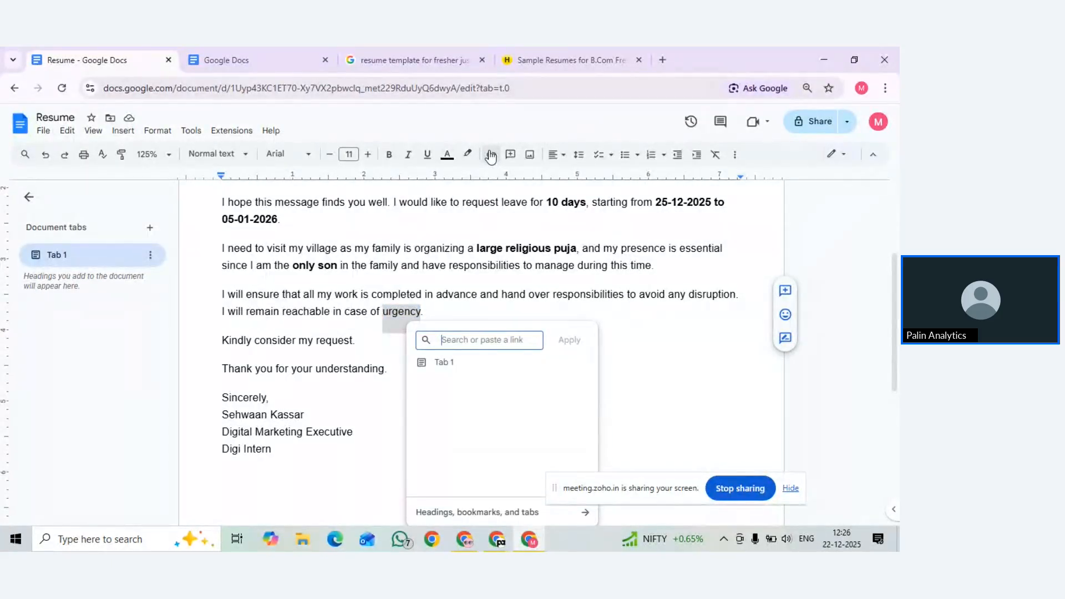
type("te")
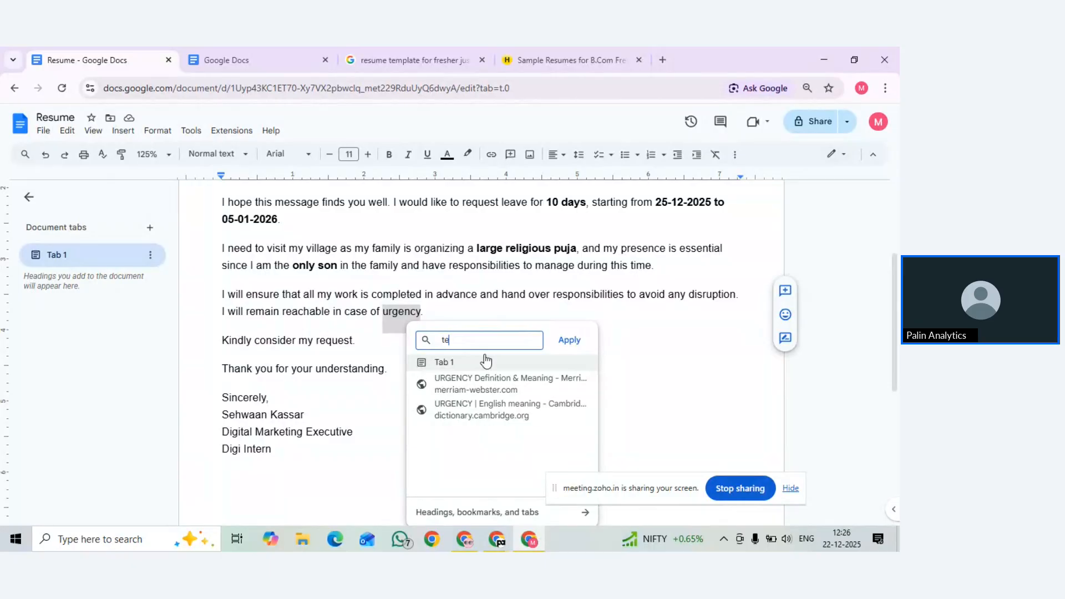
type("l")
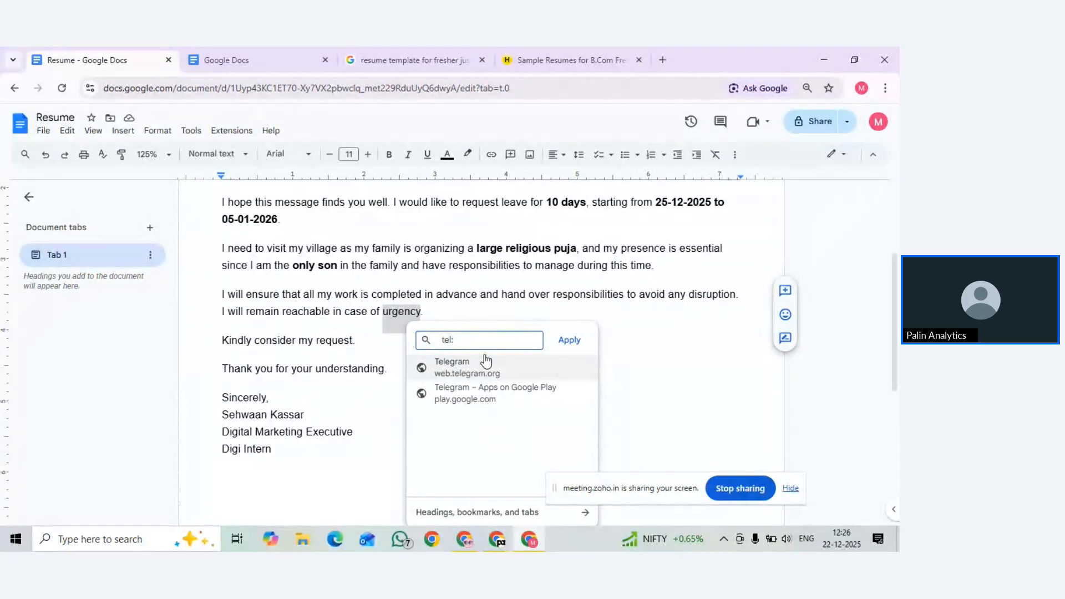
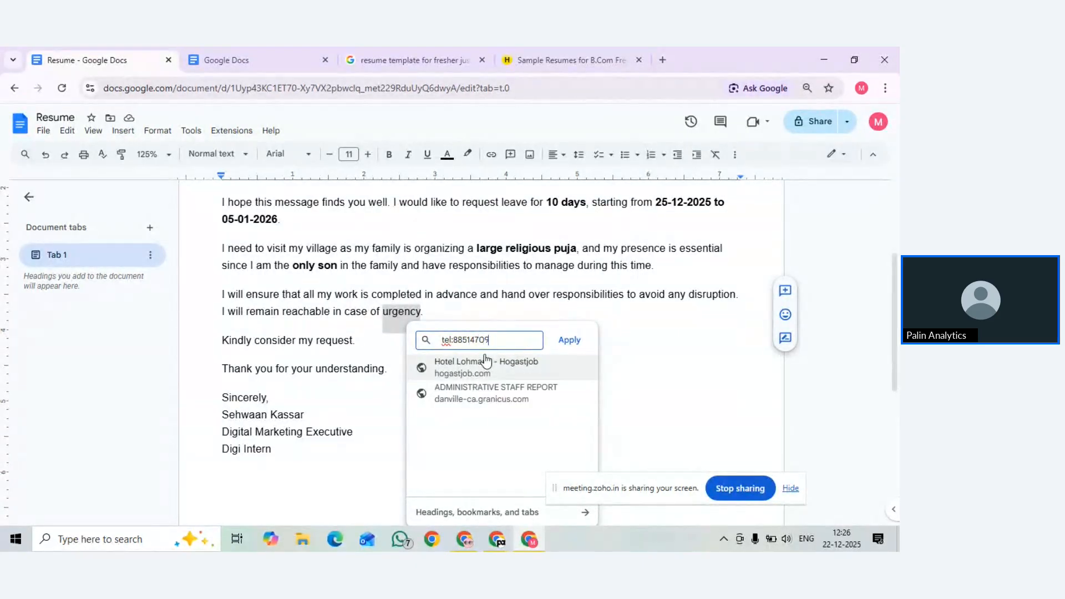
key("Return")
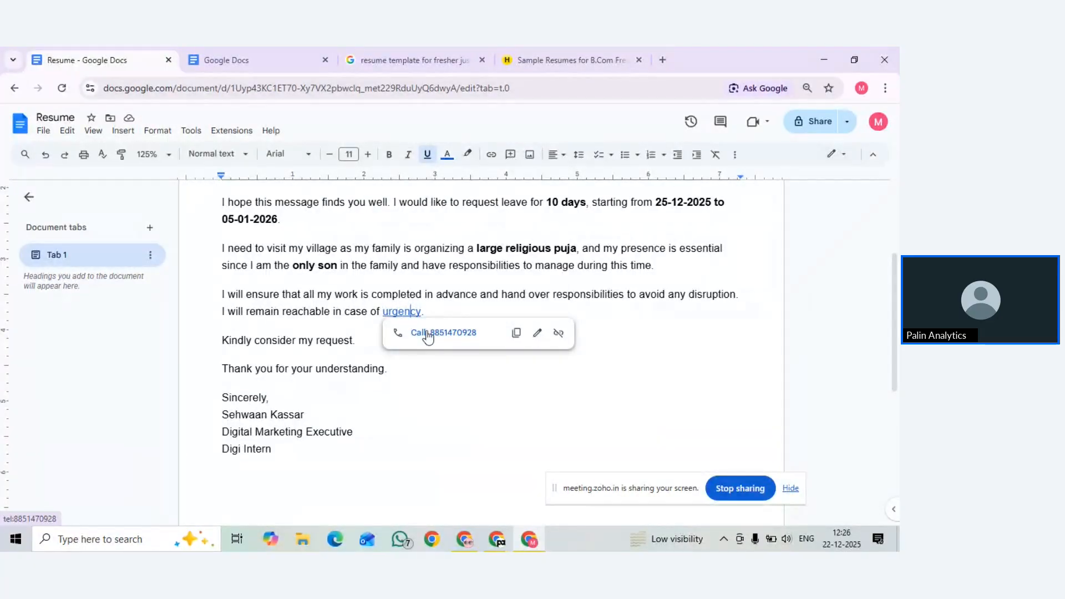
left_click(266, 312)
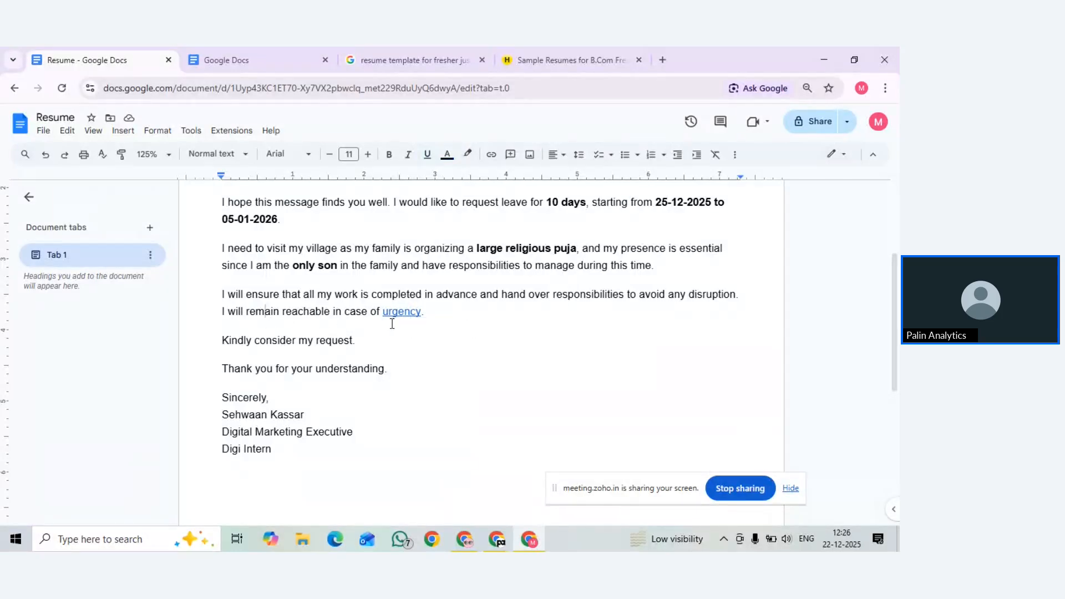
Test the 'urgency' phone link by following it from its preview
scroll(392, 323, "up", 3)
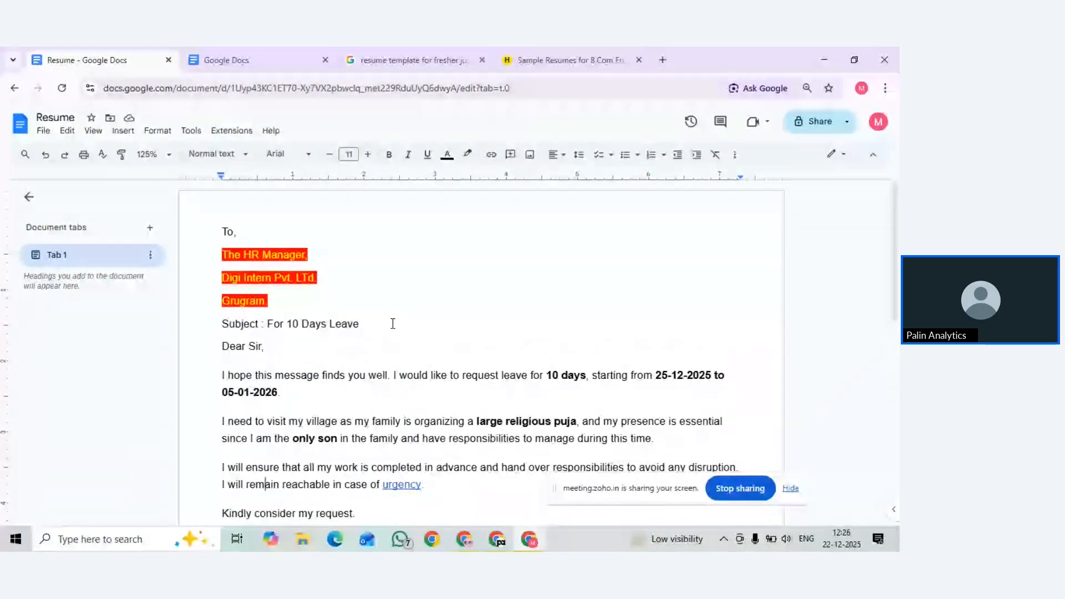
scroll(409, 355, "down", 3)
left_click(404, 339)
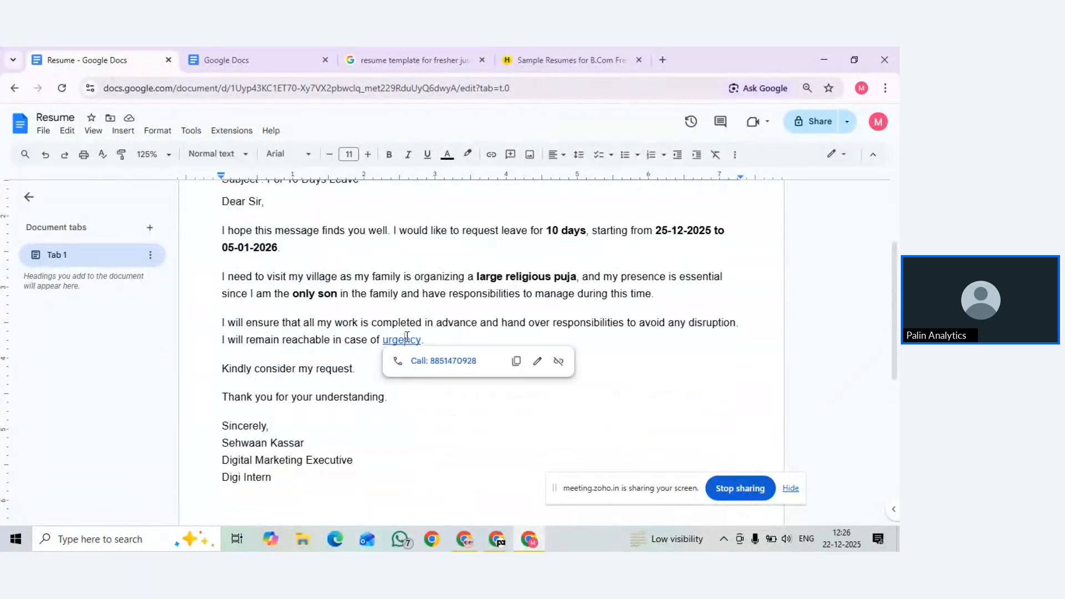
left_click(457, 362)
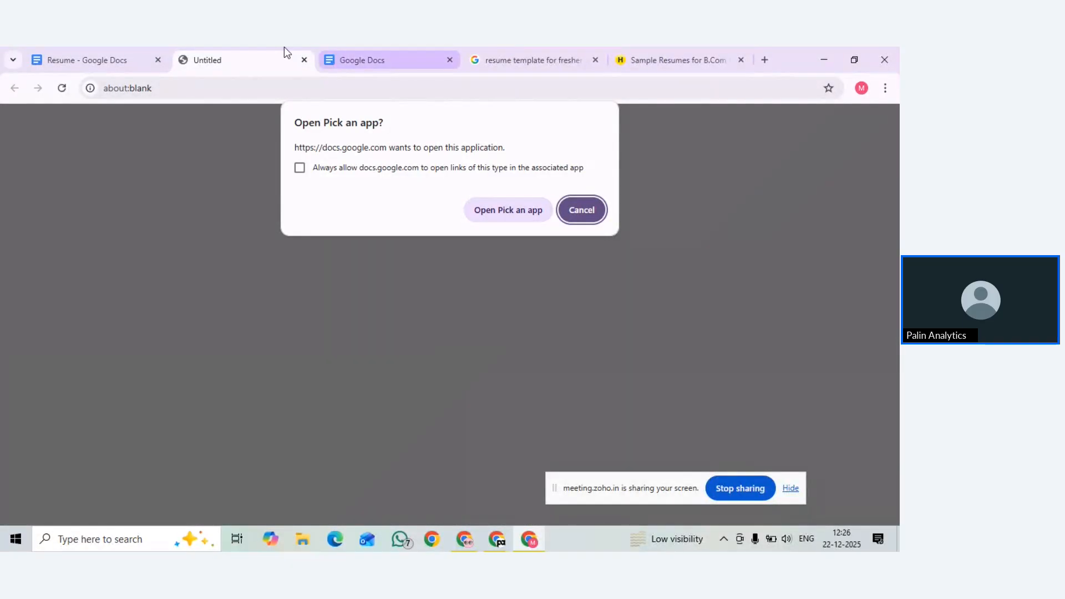
Close the blank tab the phone link opened and return to the leave letter
left_click(304, 60)
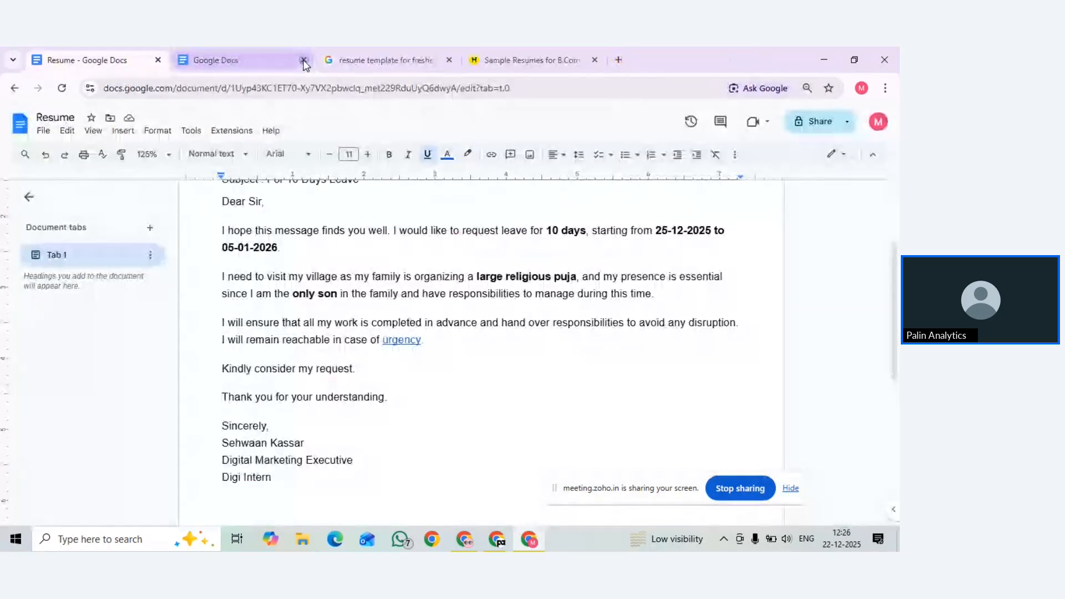
scroll(399, 321, "up", 2)
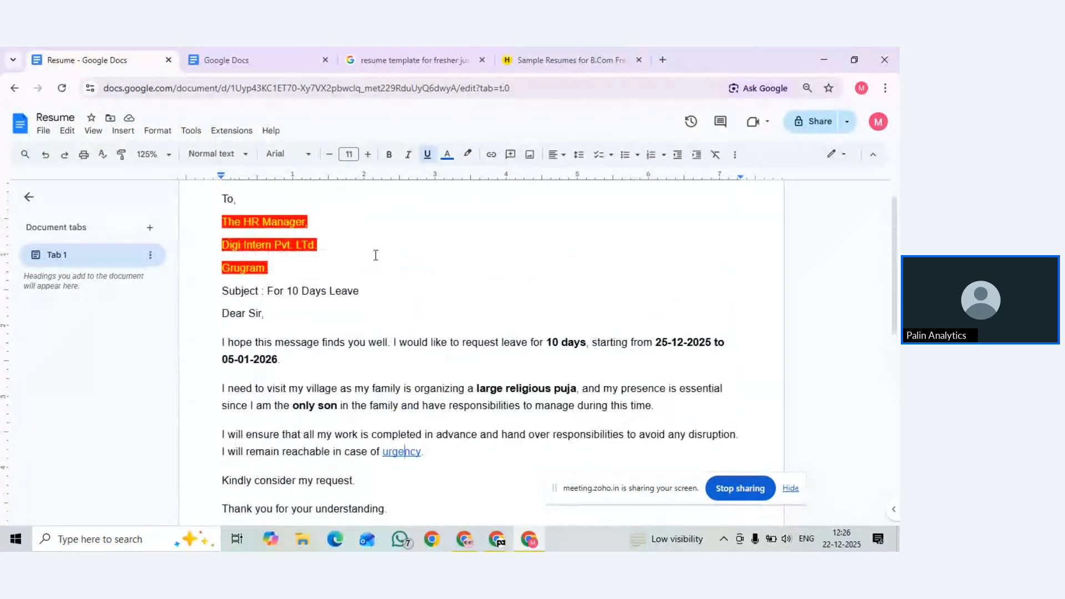
double_click(339, 341)
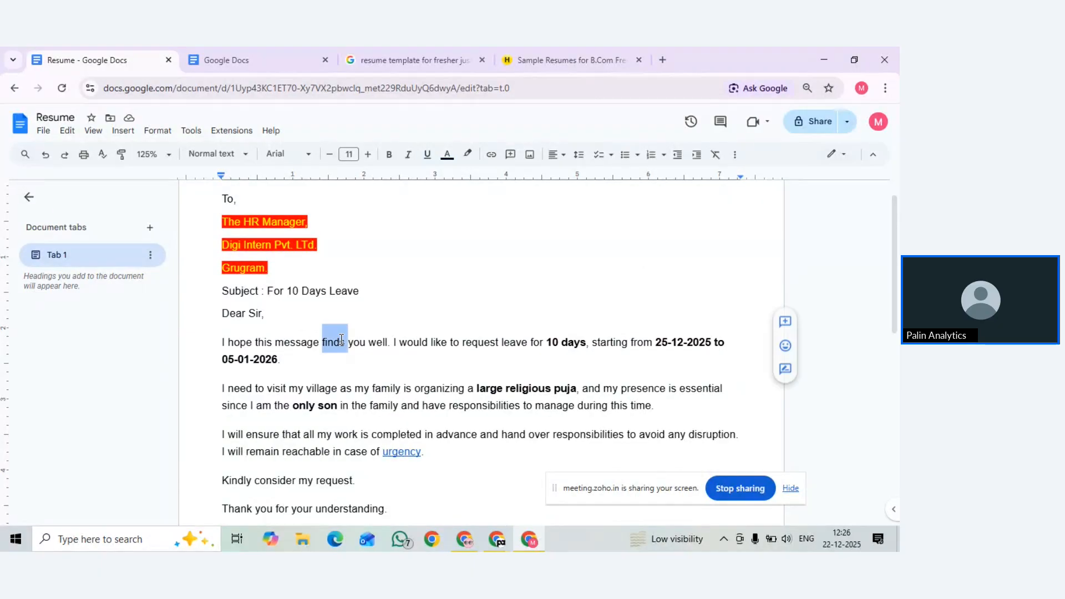
left_click(341, 340)
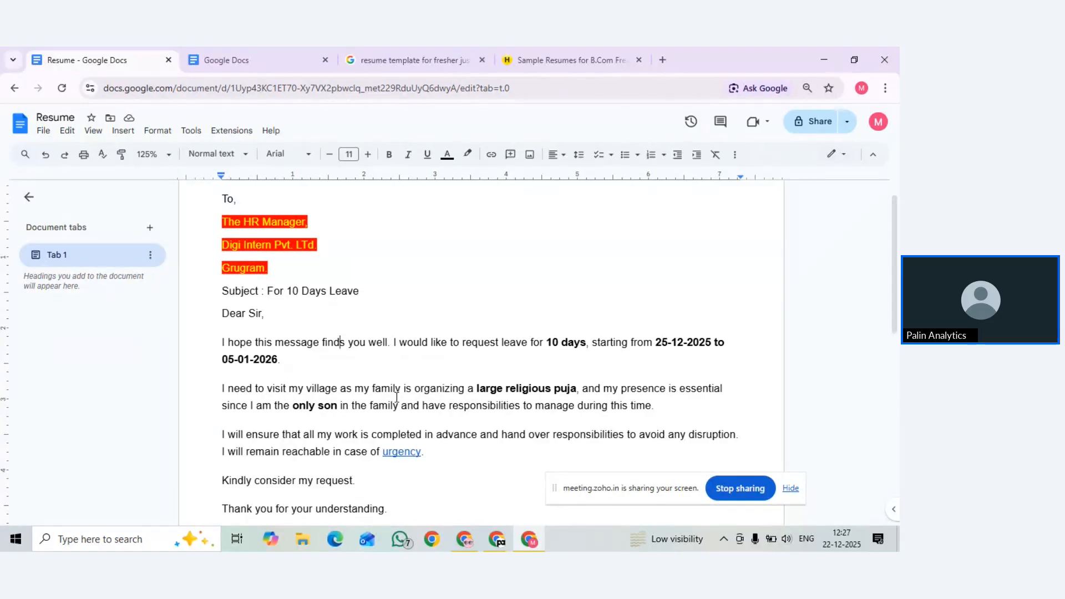
Select the closing line 'Kindly consider my request.'
scroll(388, 399, "up", 1)
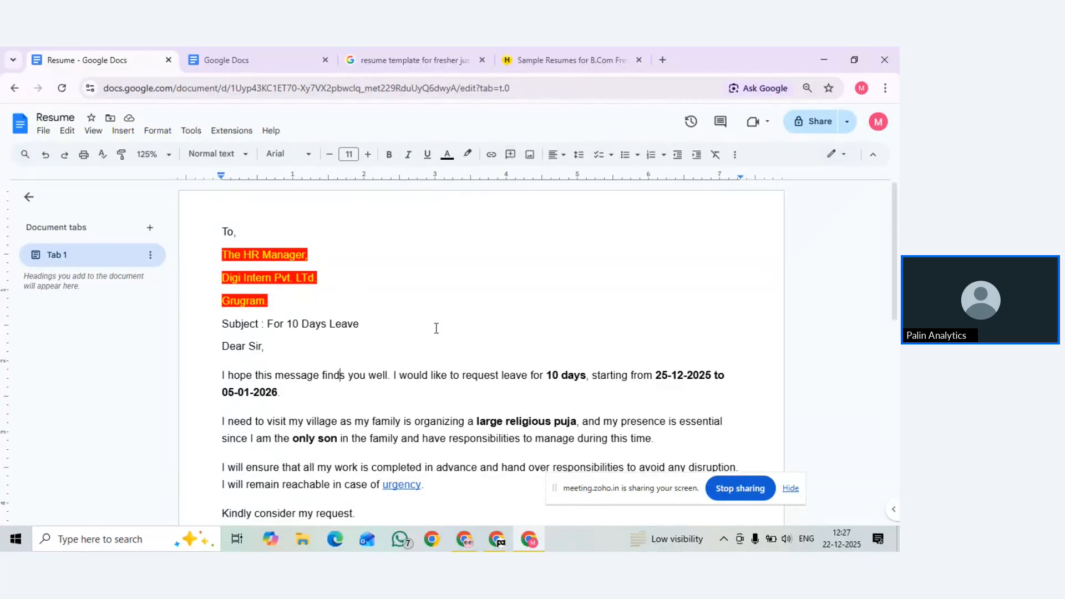
scroll(423, 404, "down", 3)
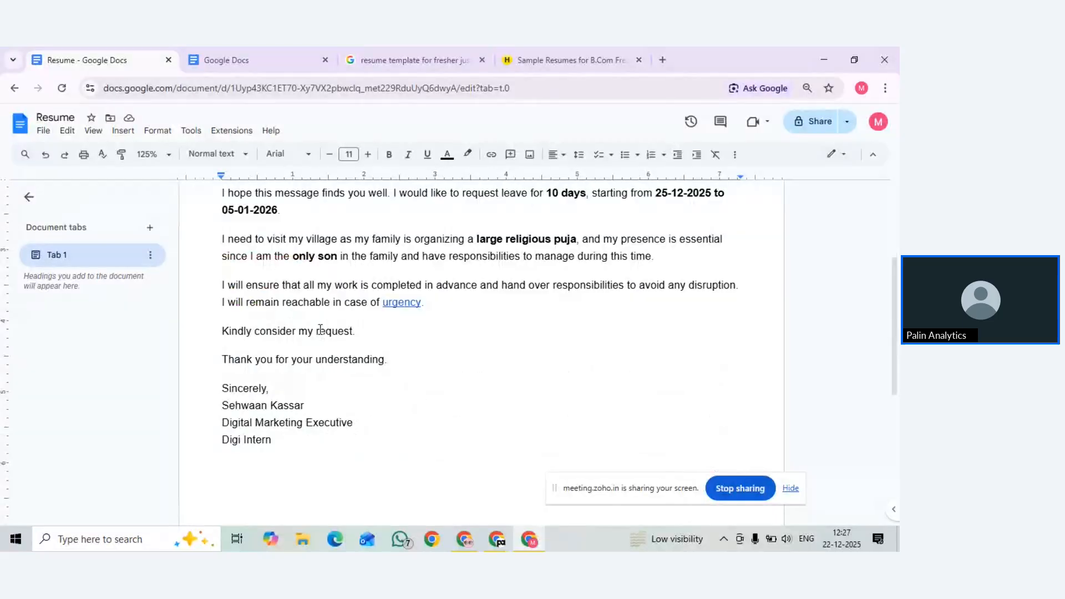
left_click_drag(221, 286, 427, 310)
double_click(276, 331)
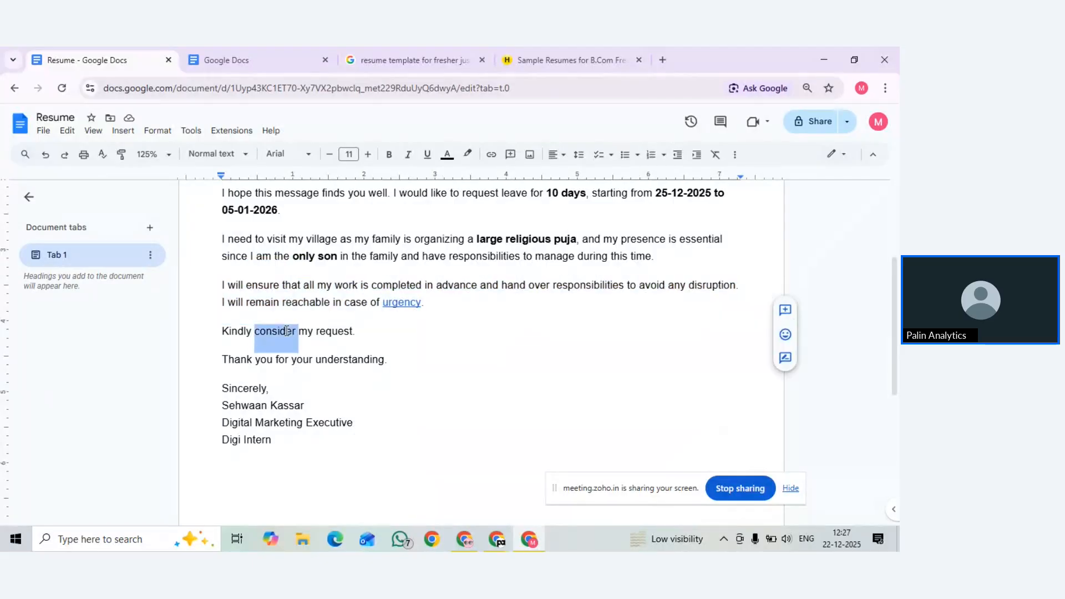
left_click_drag(359, 332, 225, 328)
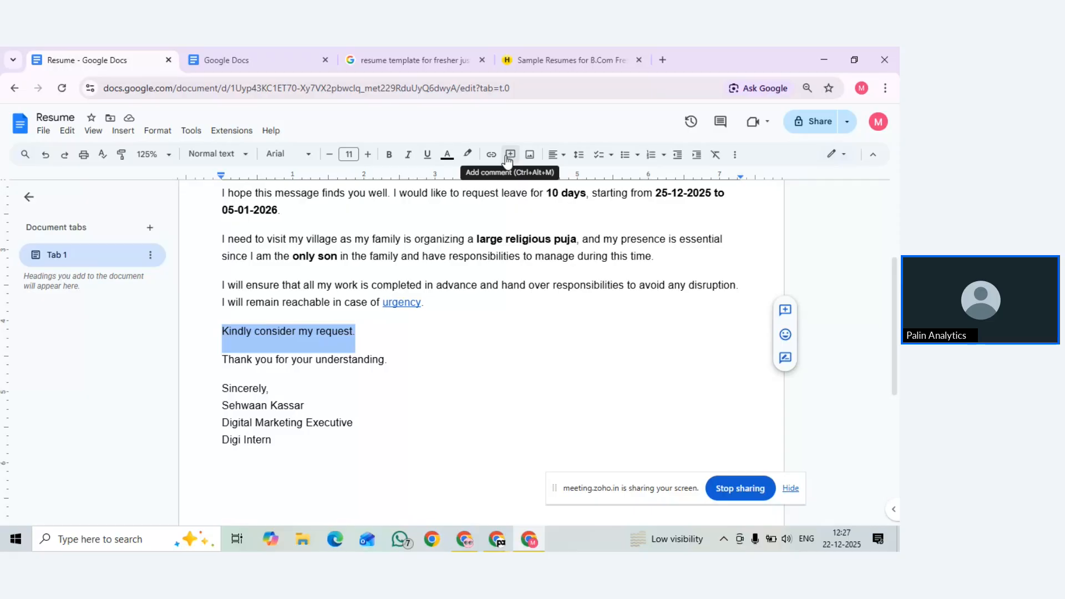
Post the comment 'please replace this line to "kindly grant me leave for 10 days"' on the closing line
left_click(507, 159)
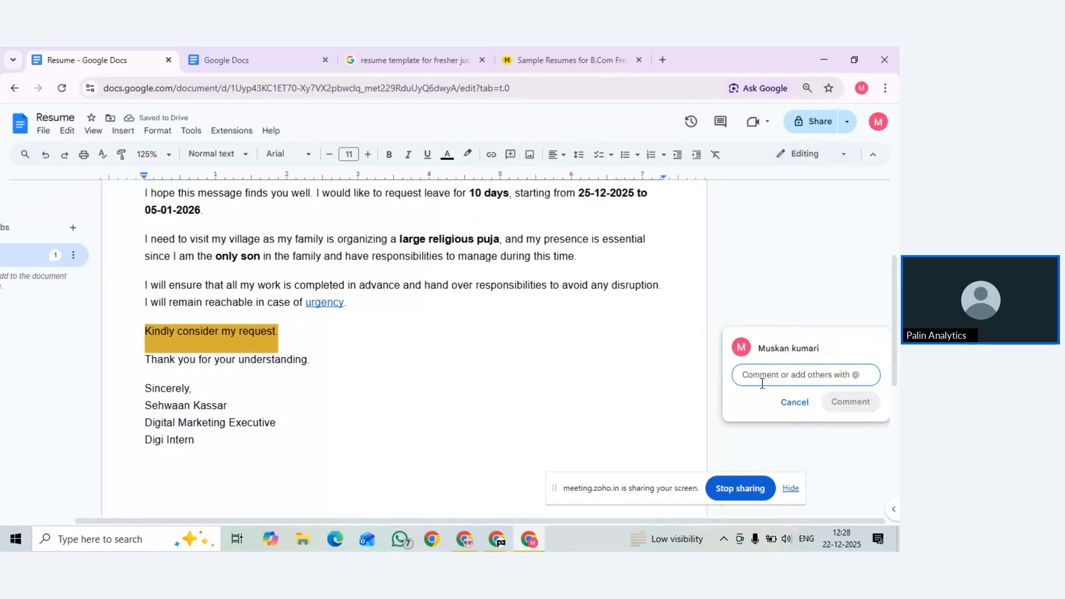
type("ple")
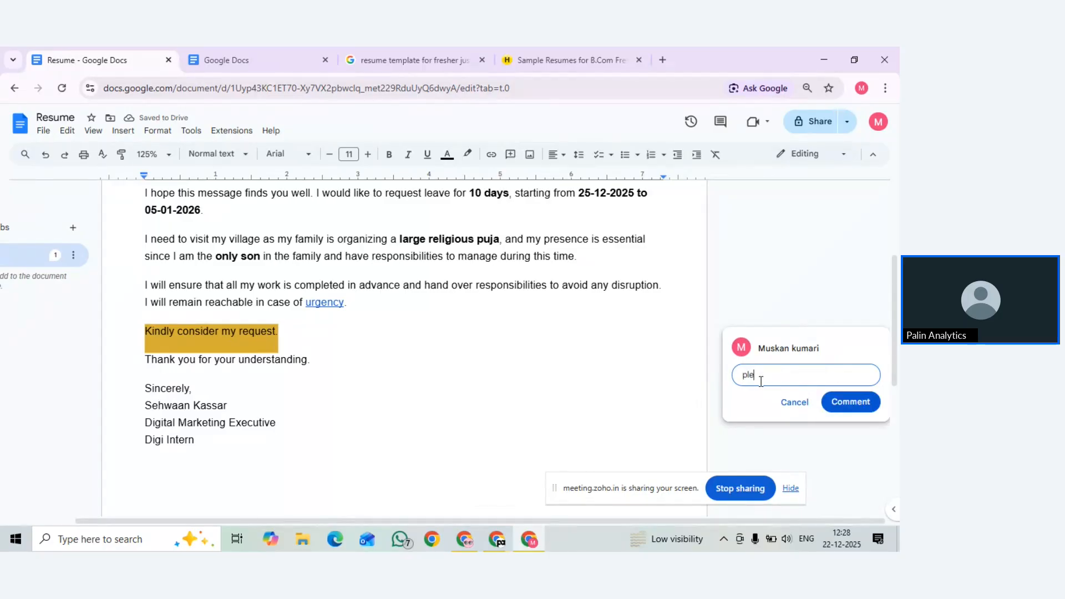
type("ase replace this line to \" kin")
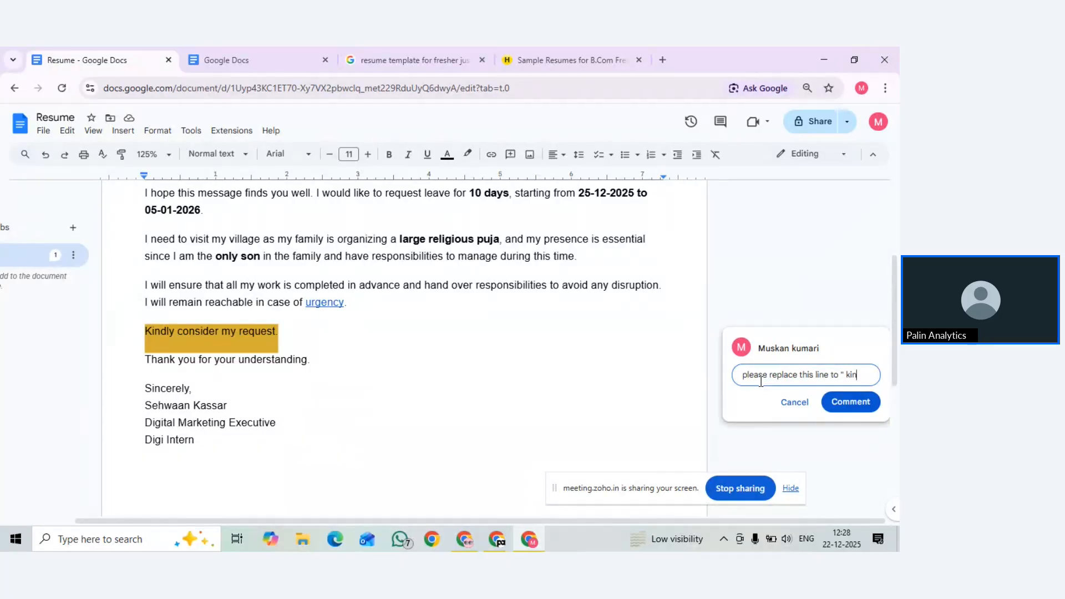
type("dly grant me leave for ")
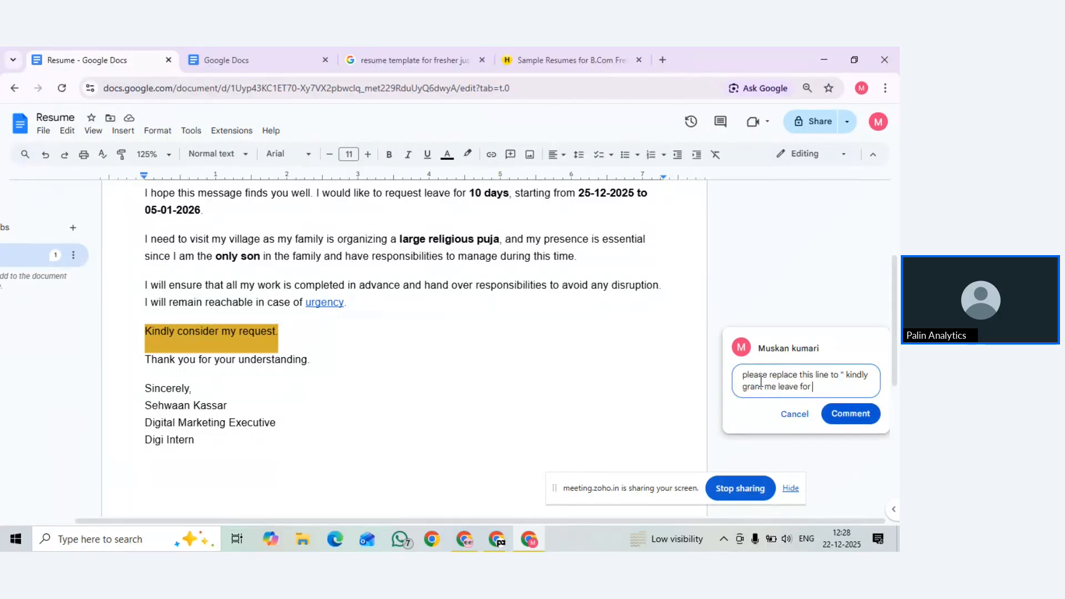
type("10 dat")
key("BackSpace")
type("ys\"")
left_click(833, 416)
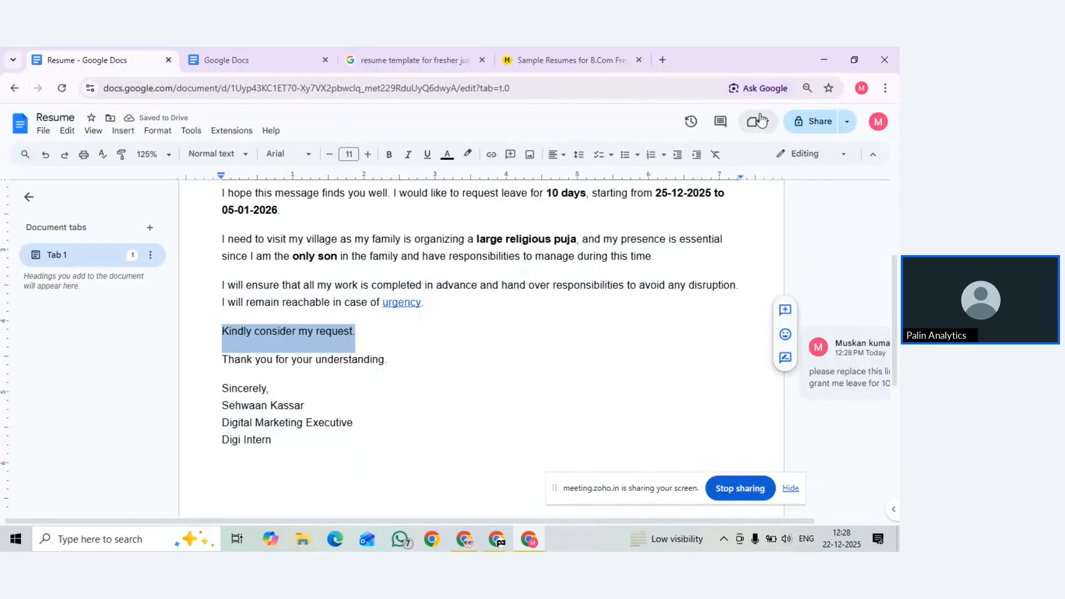
Set General access to Anyone with the link with the Editor role
left_click(806, 123)
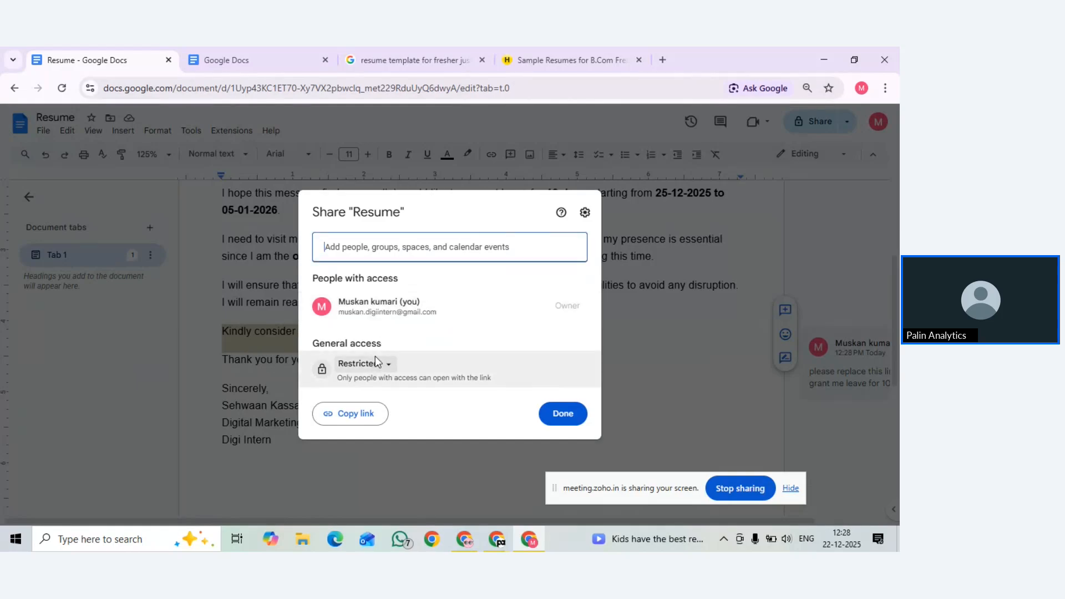
left_click(361, 366)
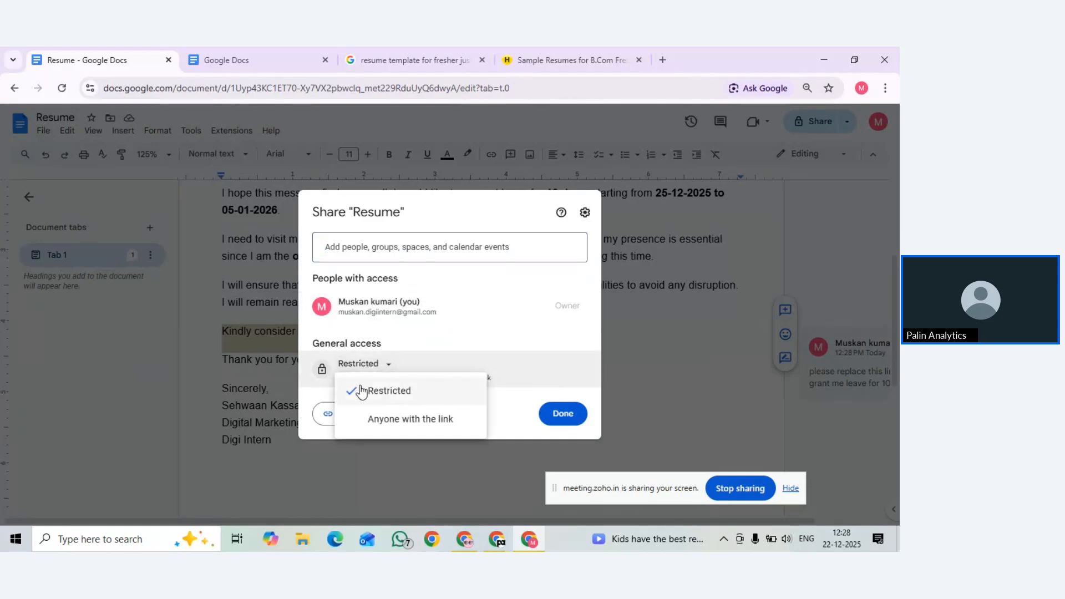
left_click(369, 418)
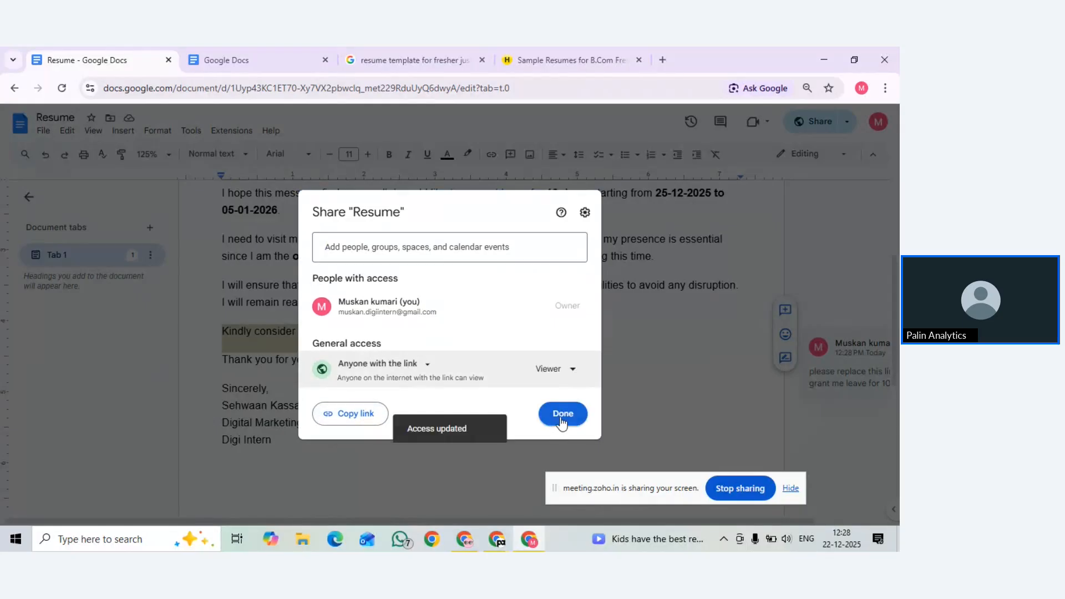
left_click(565, 375)
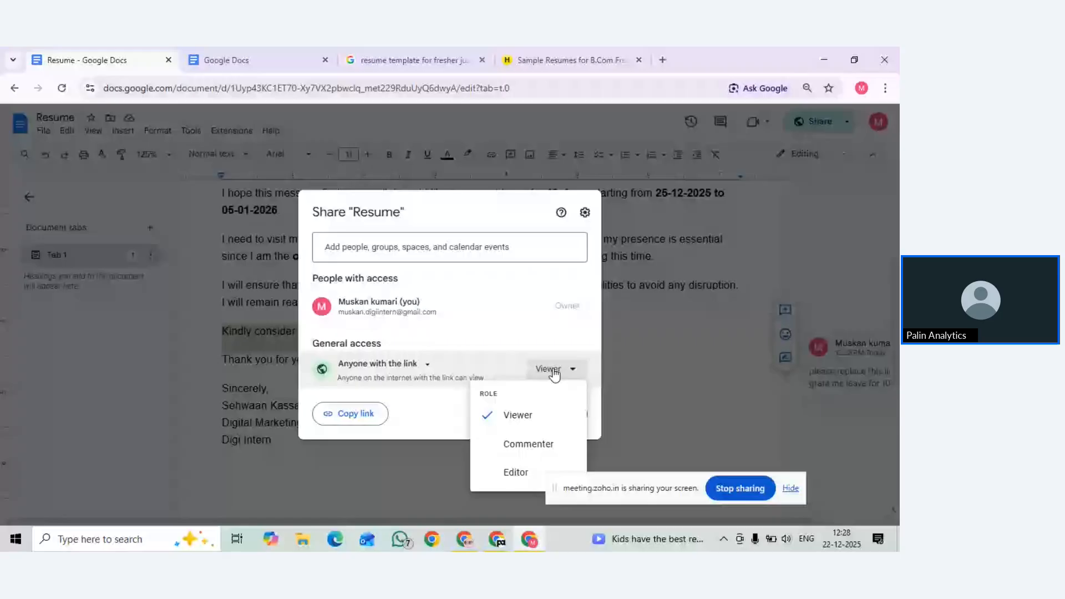
left_click(518, 472)
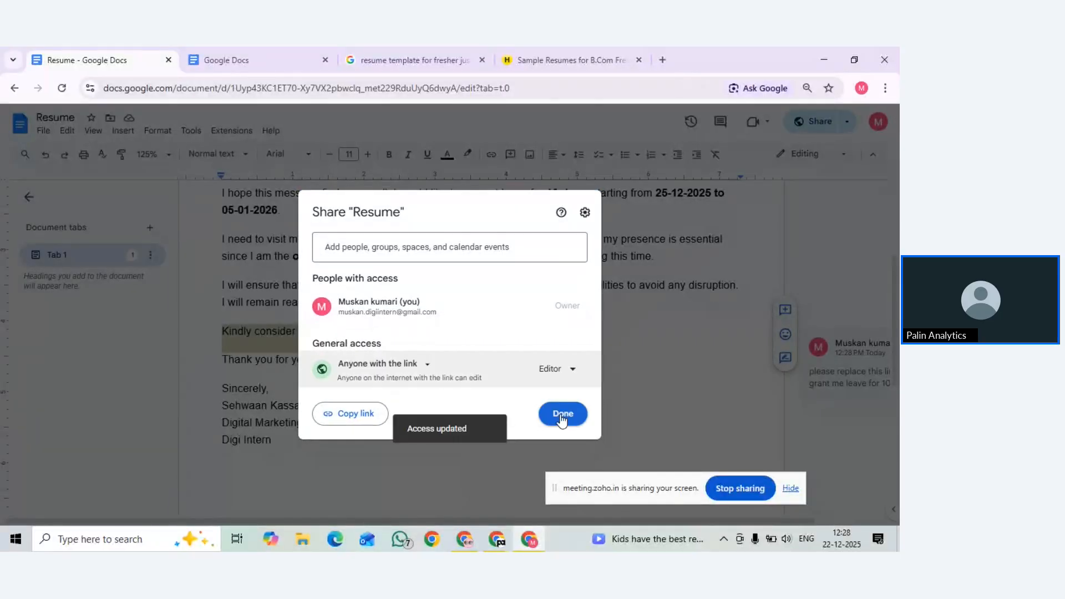
left_click(561, 414)
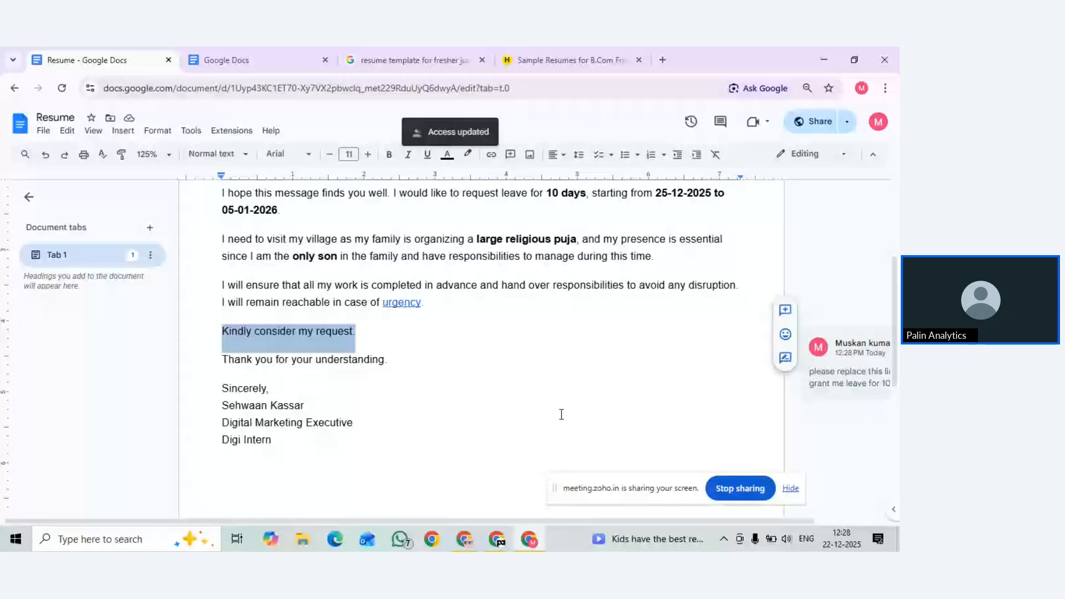
left_click(503, 344)
scroll(503, 344, "up", 3)
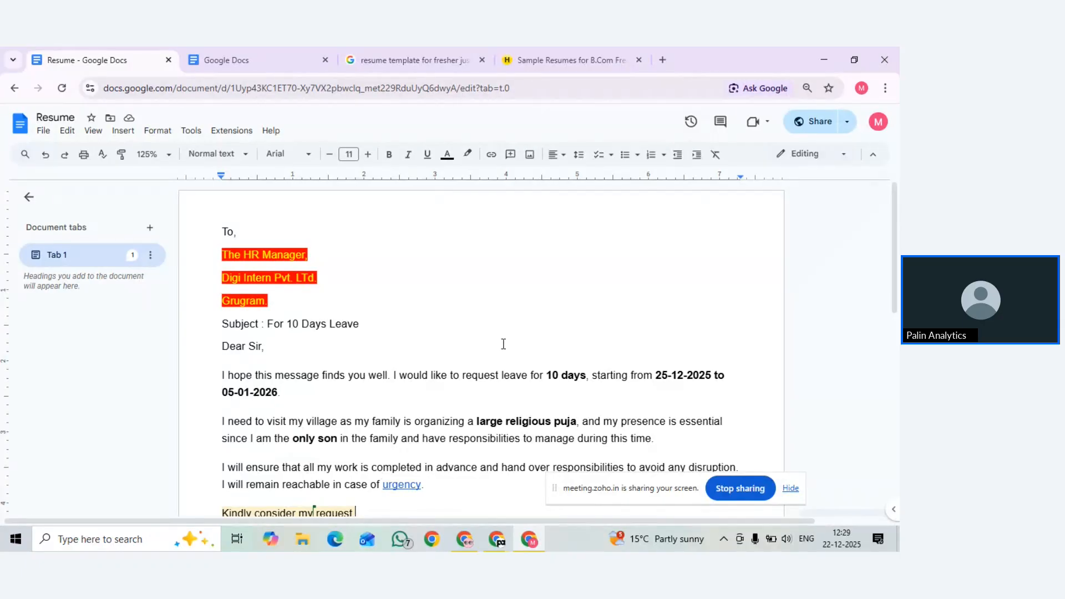
Add a full stop after 'Kindly consider my request' and jump to the top of the letter
type(".")
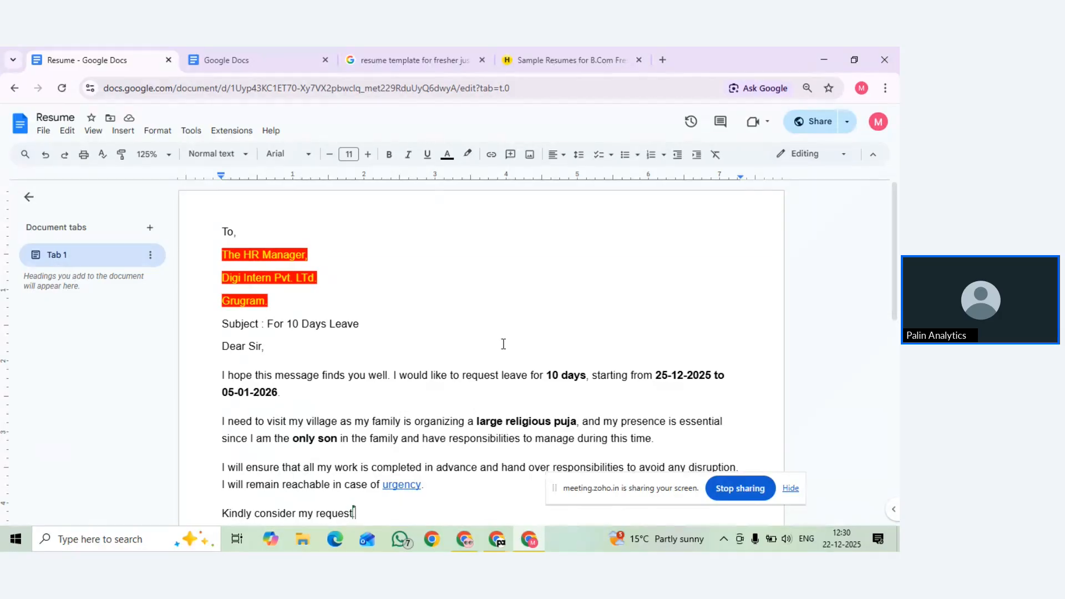
key("ctrl+Home")
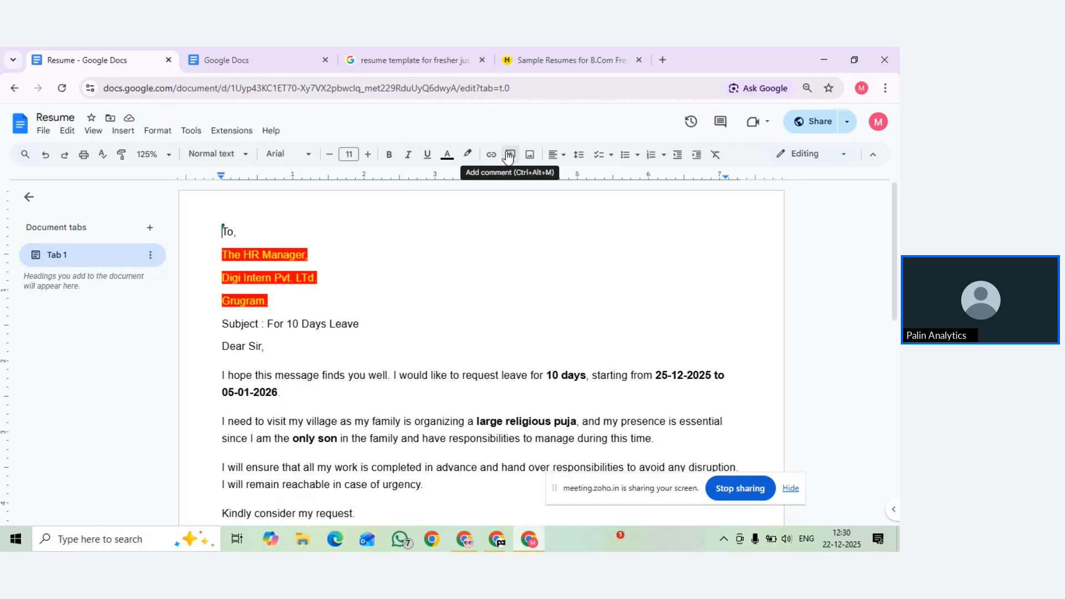
Comment on 'I need to visit my village' asking to replace it with 'i want to visit my village'
left_click(508, 154)
scroll(435, 411, "down", 3)
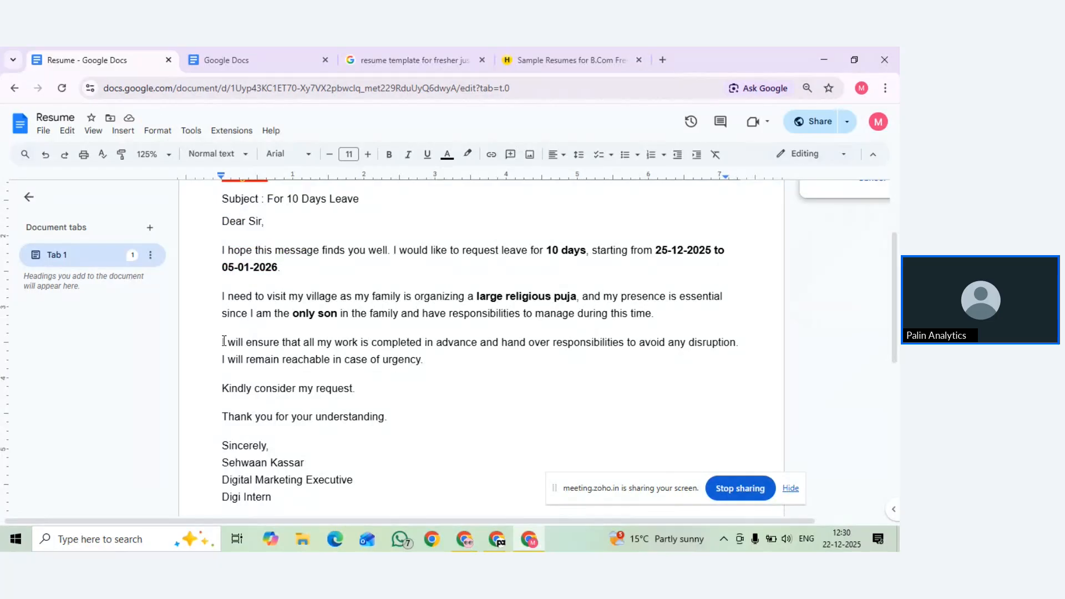
left_click_drag(224, 297, 338, 296)
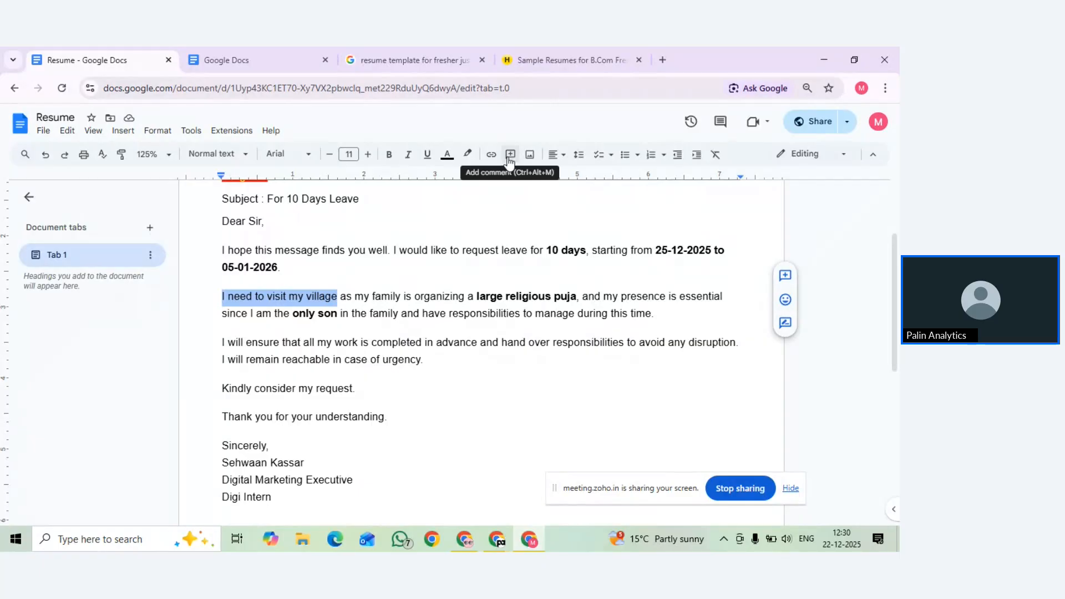
left_click(784, 276)
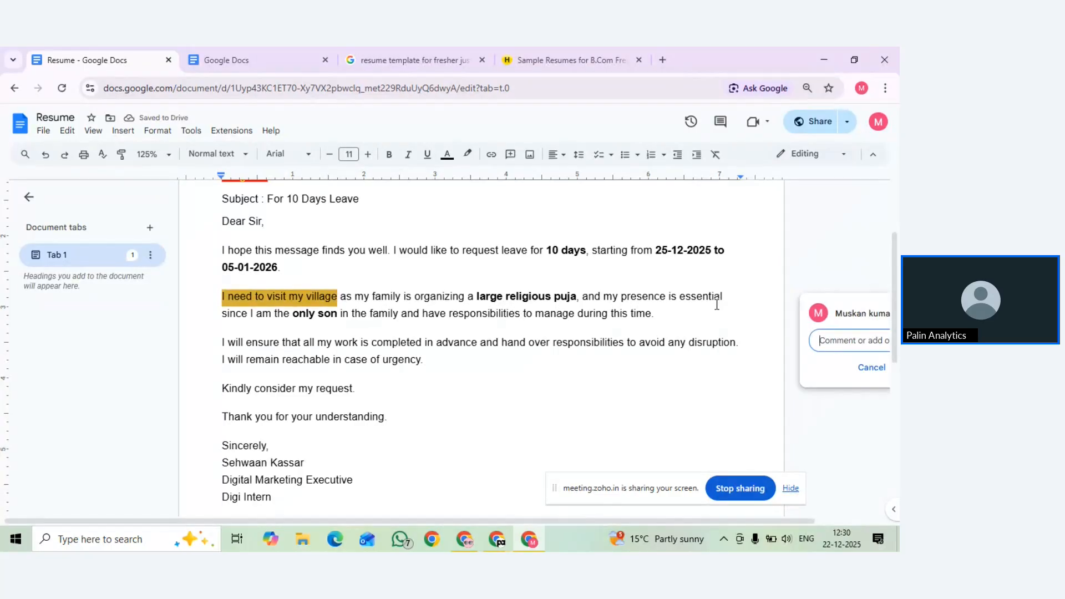
type("Please replace")
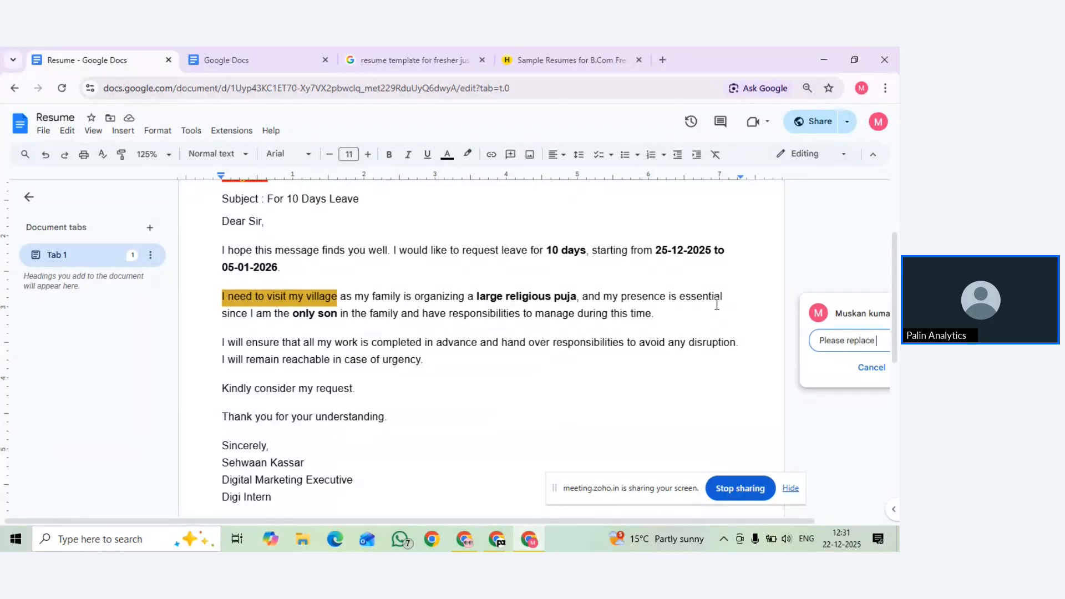
type(" I")
type(" this line")
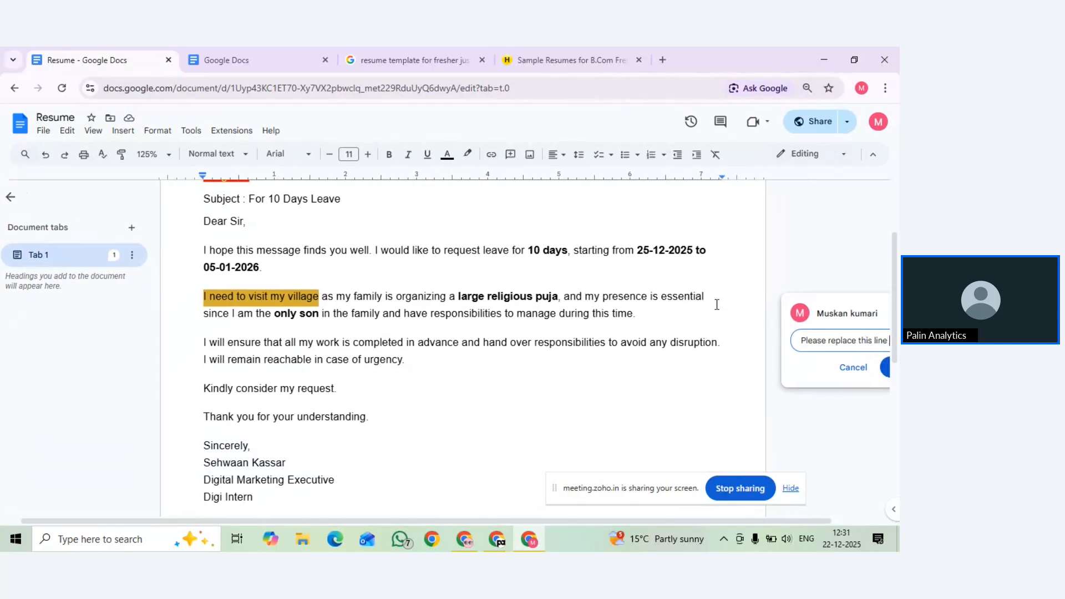
type(" with")
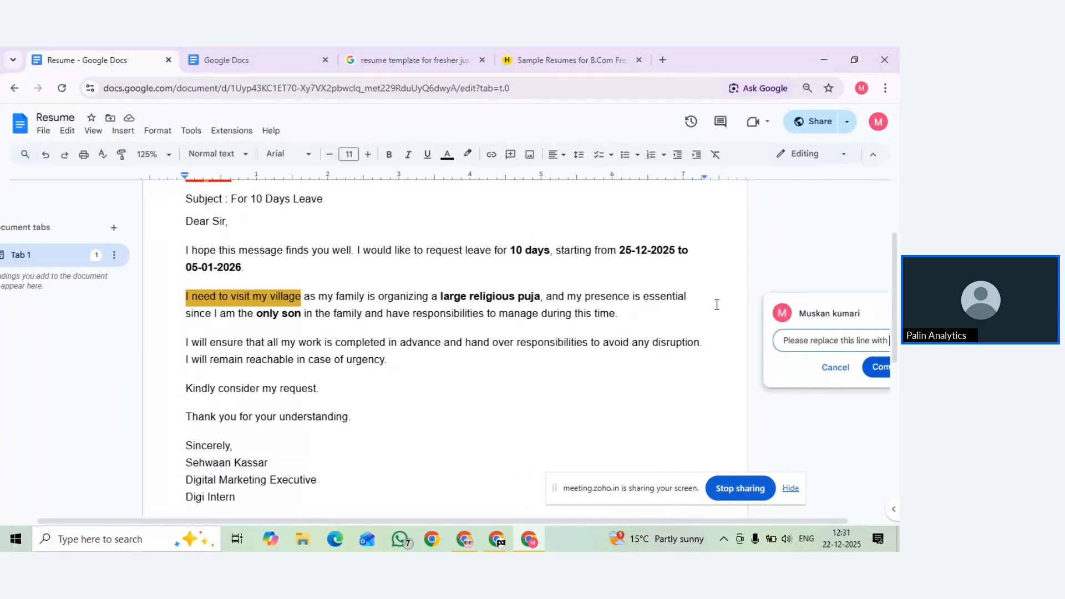
type(" \" i")
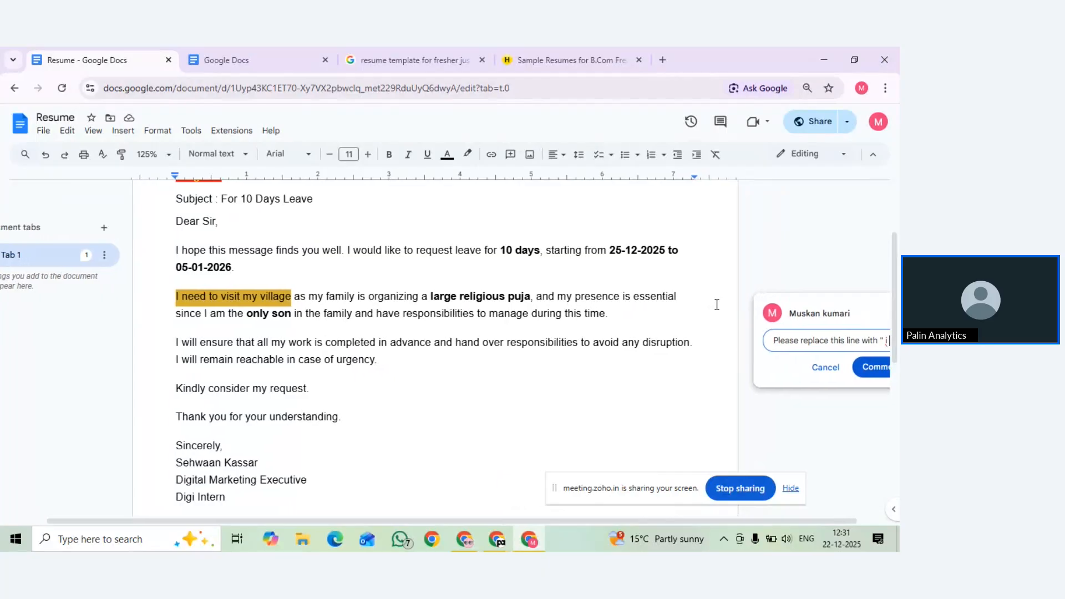
type(" want to")
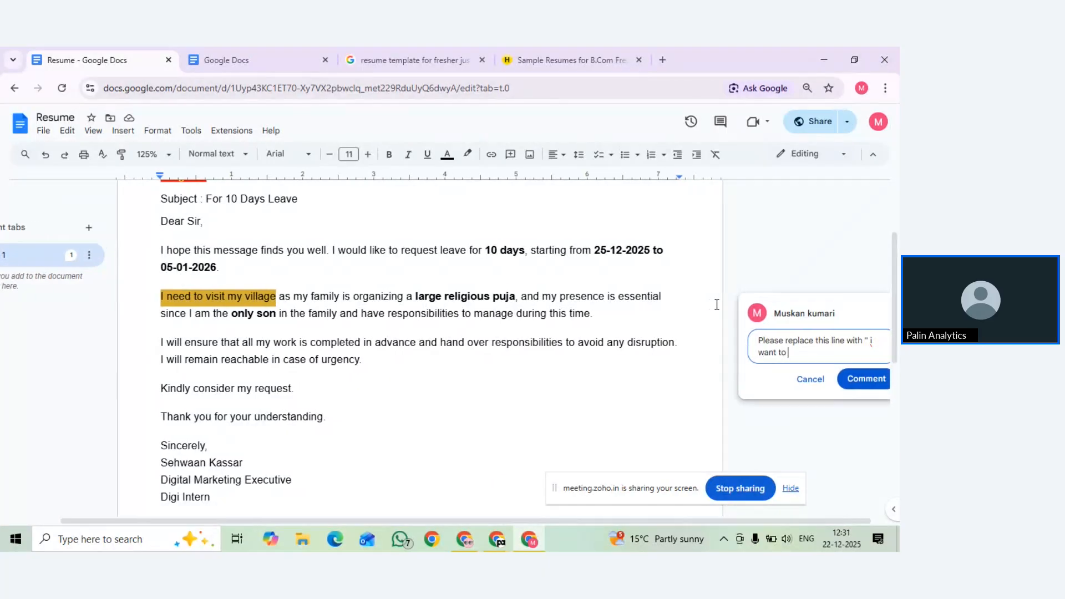
type(" visiy")
key("BackSpace")
type("t my village")
left_click(846, 382)
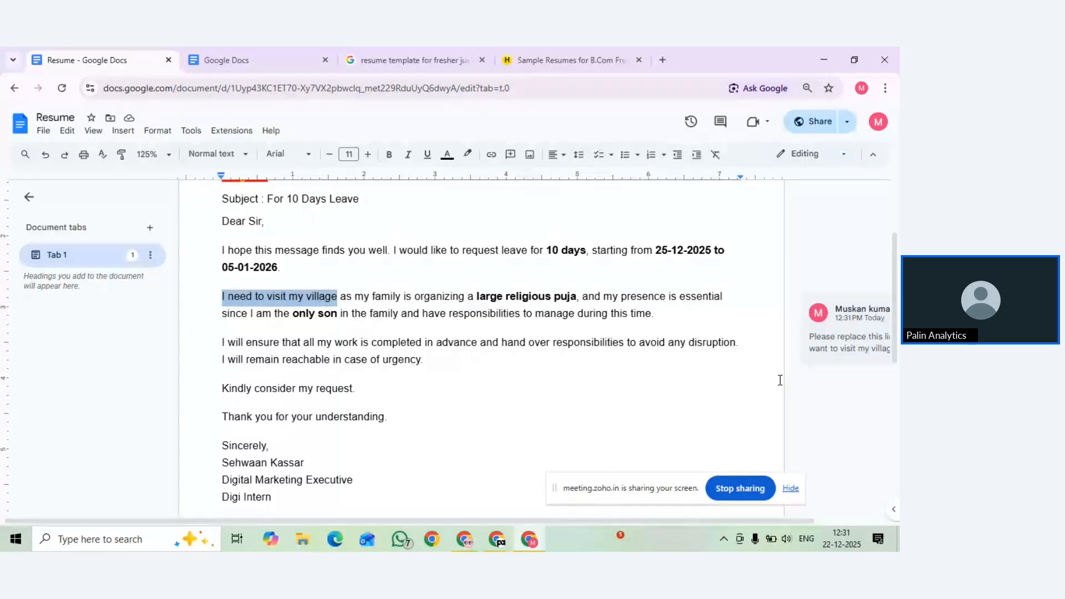
Resolve the village replacement comment
scroll(779, 380, "right", 3)
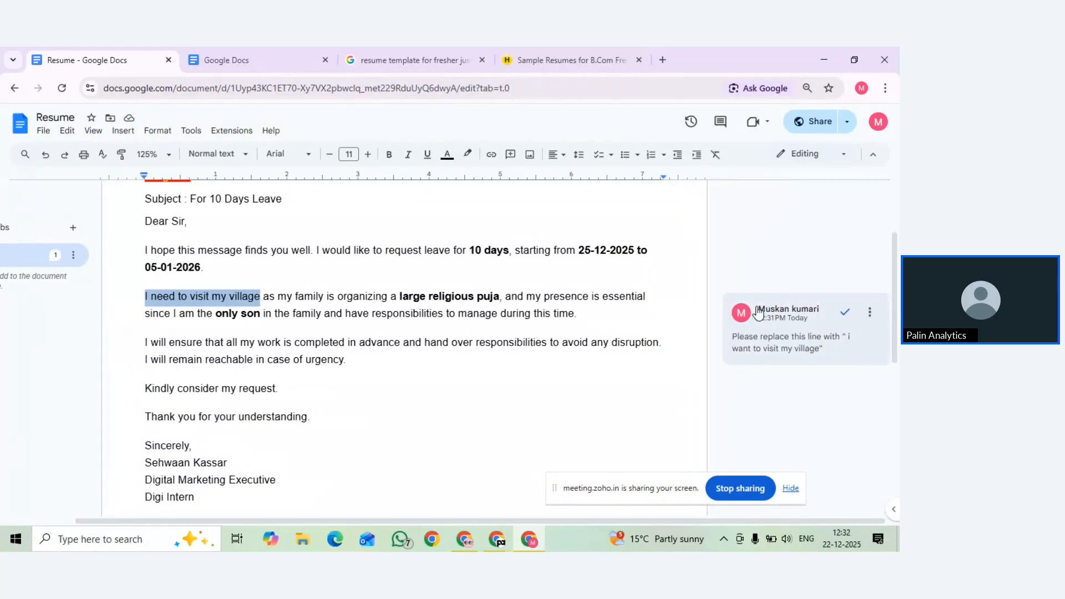
left_click(844, 312)
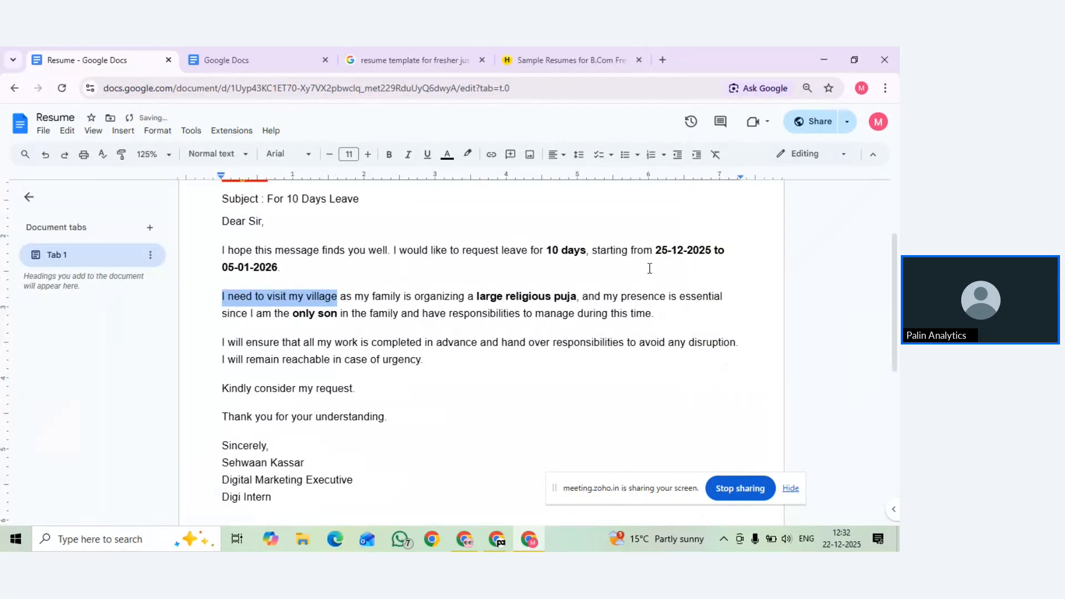
scroll(649, 266, "up", 3)
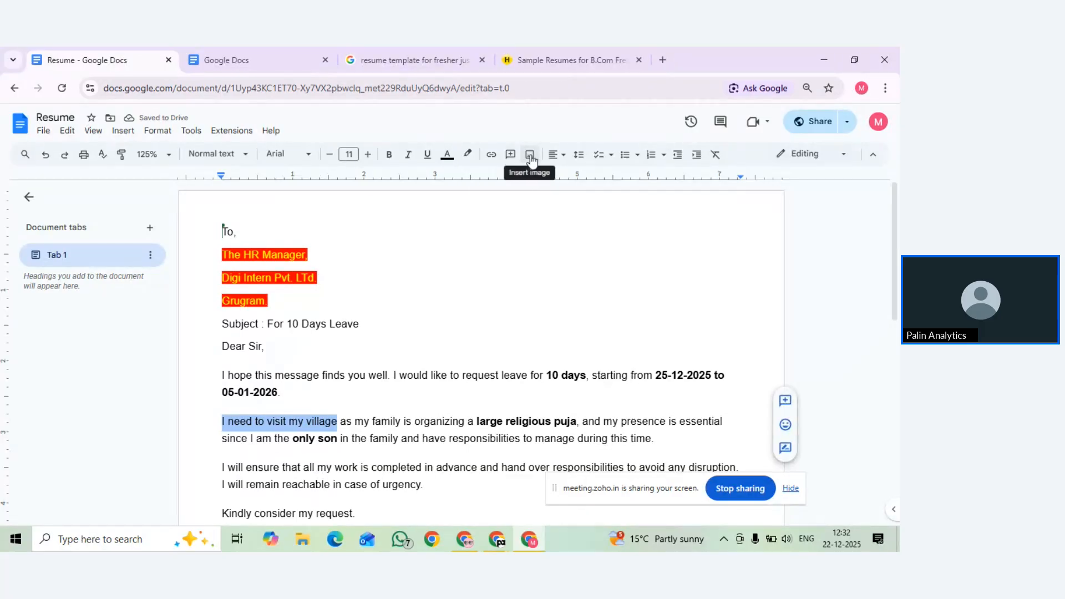
Upload the Palin Analytics logo onto a new line below 'Digi Intern'
scroll(492, 285, "down", 4)
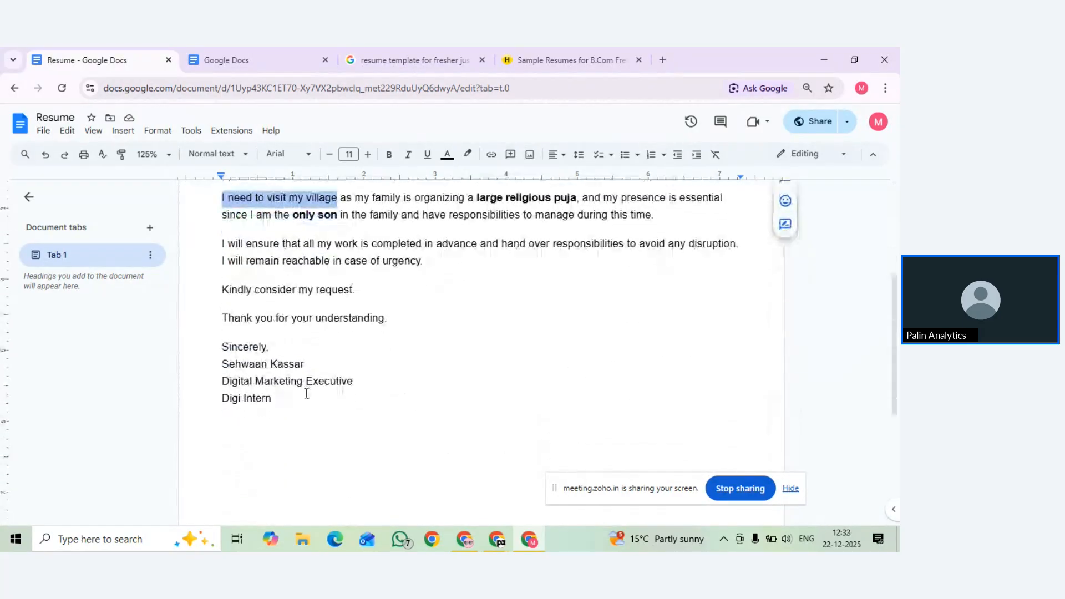
left_click(284, 398)
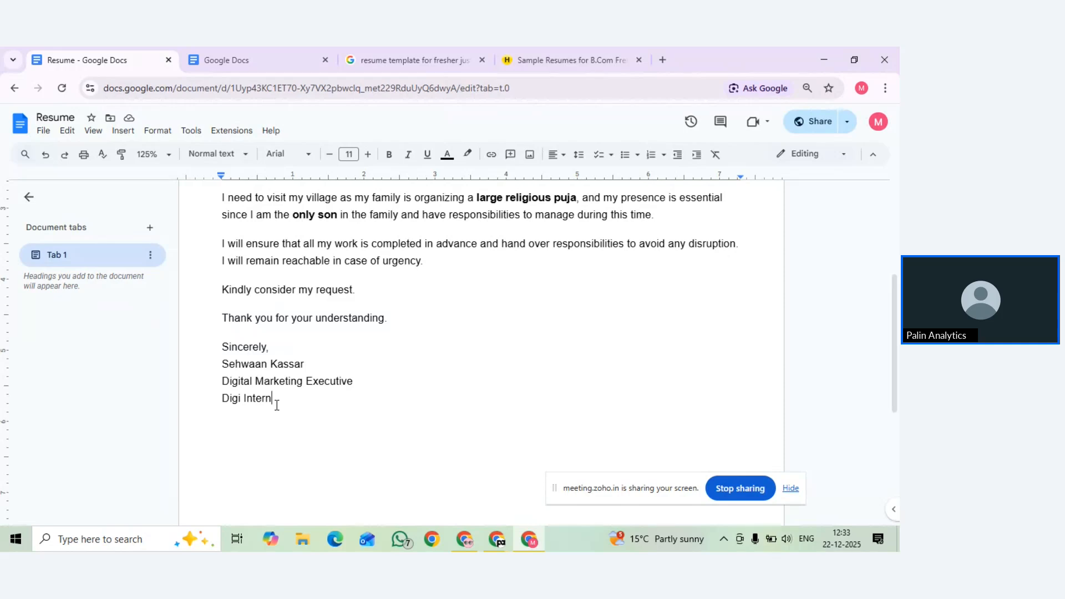
key("Return")
left_click(531, 158)
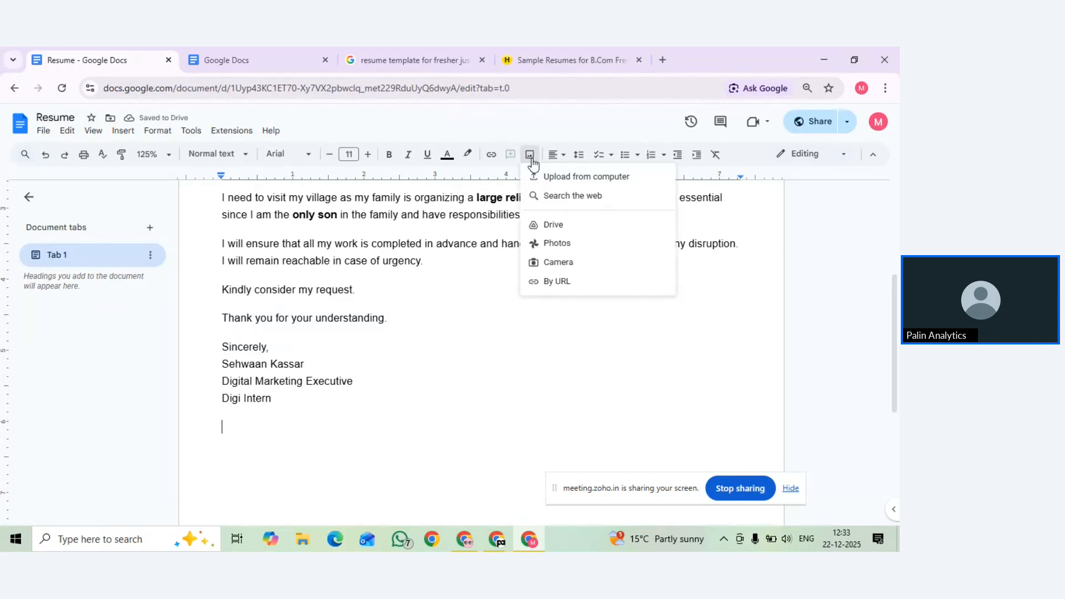
left_click(549, 182)
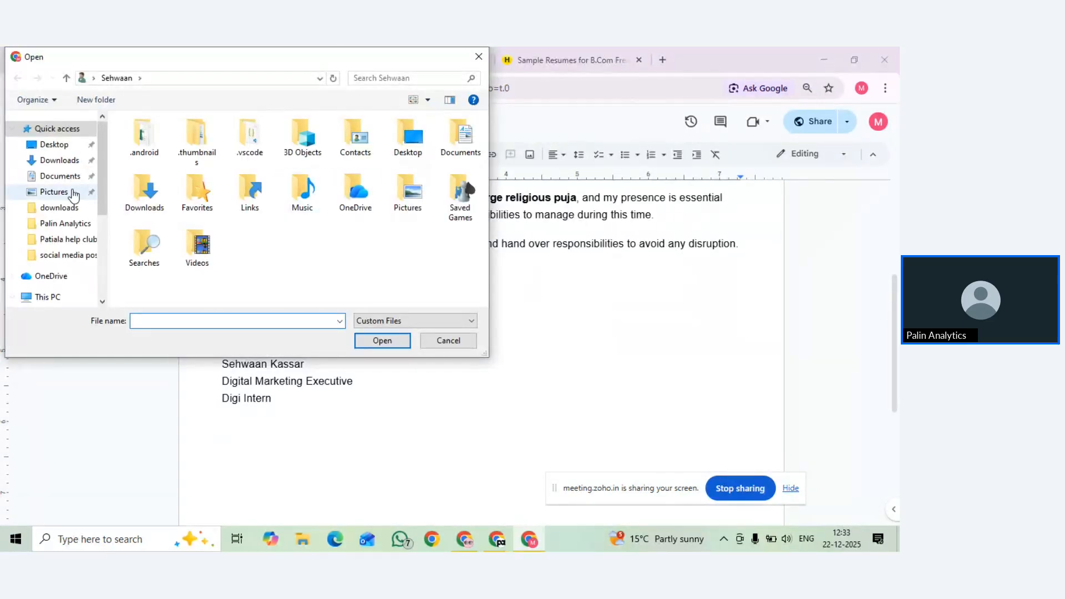
left_click(58, 223)
left_click(459, 188)
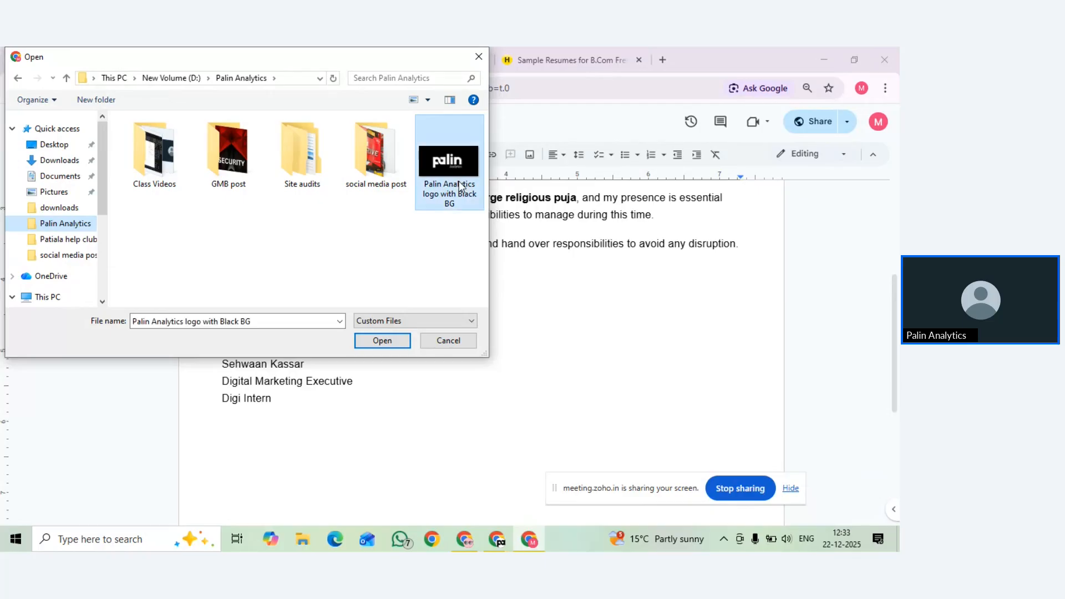
left_click(388, 346)
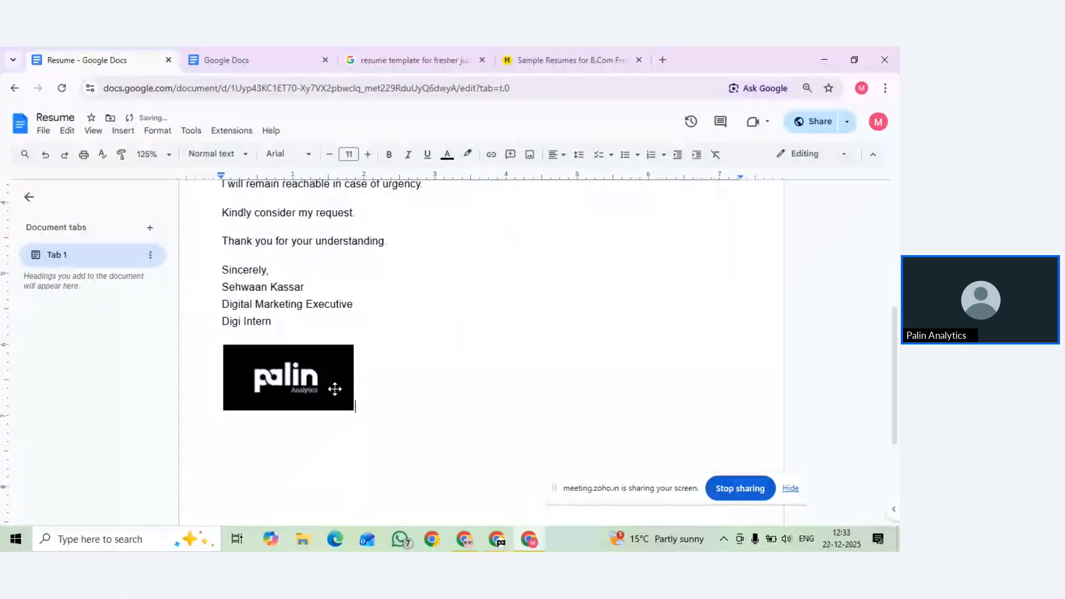
Shrink the inserted logo to a small size
left_click(343, 401)
left_click_drag(353, 410, 300, 375)
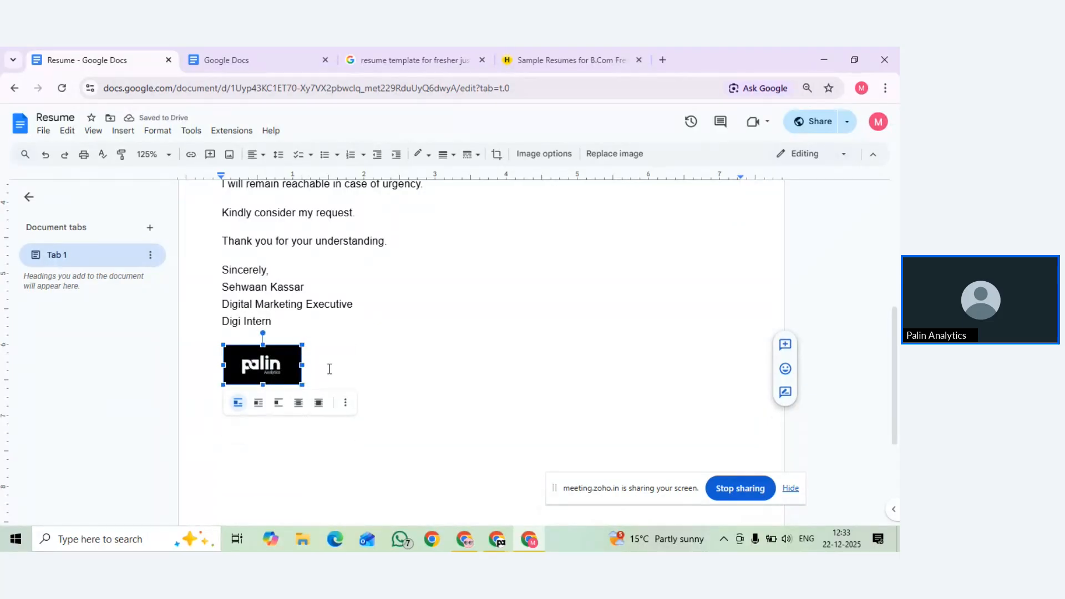
left_click(329, 369)
scroll(443, 375, "up", 5)
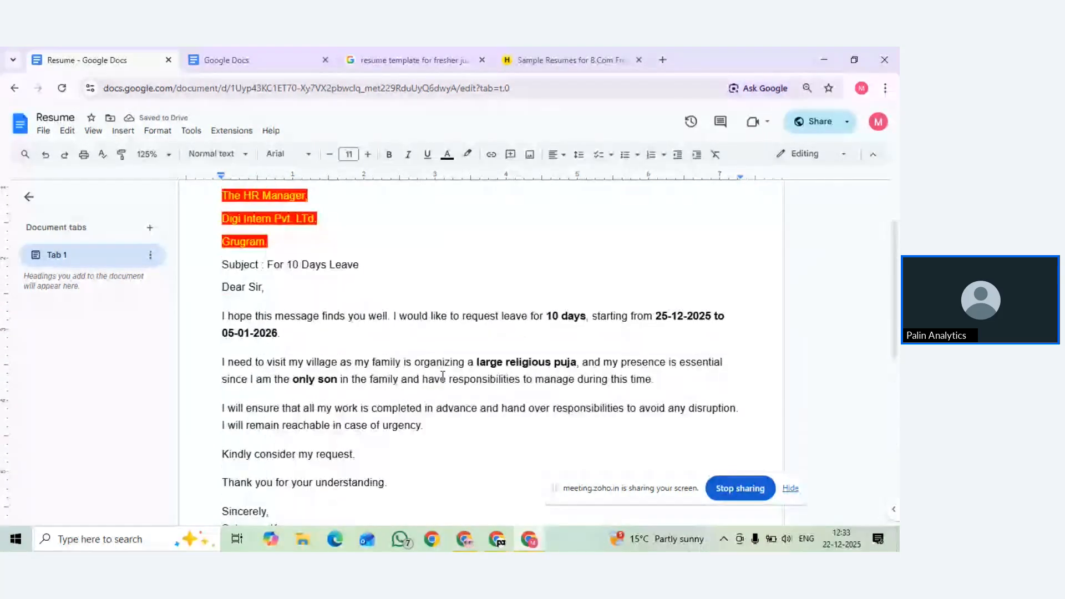
scroll(442, 376, "up", 1)
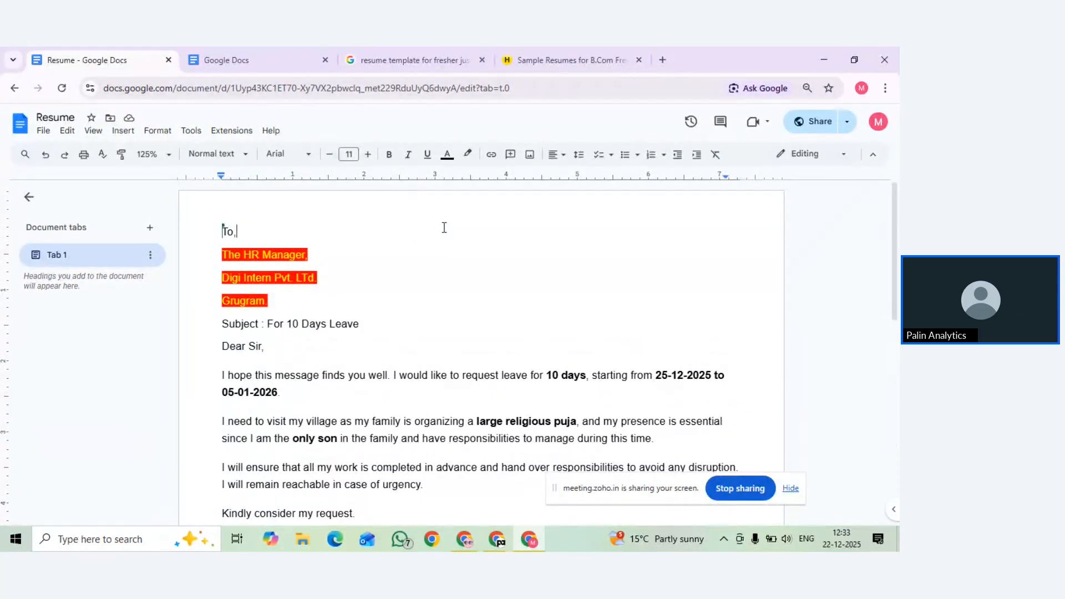
Upload the my pic.jpeg photo from Downloads at the 'To,' line
key("ctrl+shift+r")
key("ctrl+shift+l")
key("Tab")
key("Tab")
key("Tab")
key("Tab")
key("Tab")
key("Tab")
key("Tab")
key("Tab")
key("Tab")
left_click(530, 154)
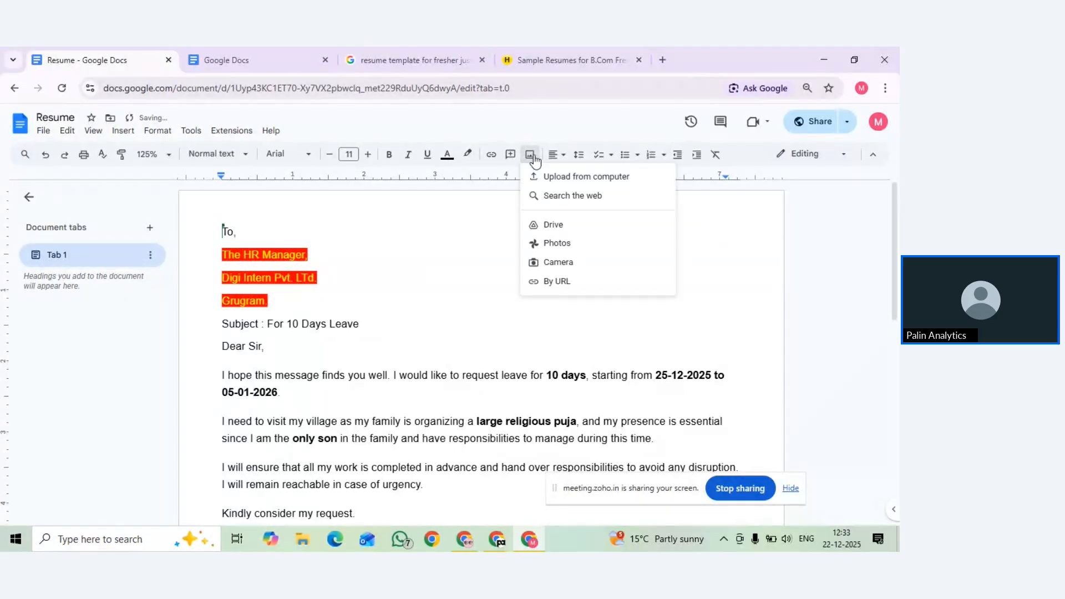
left_click(478, 188)
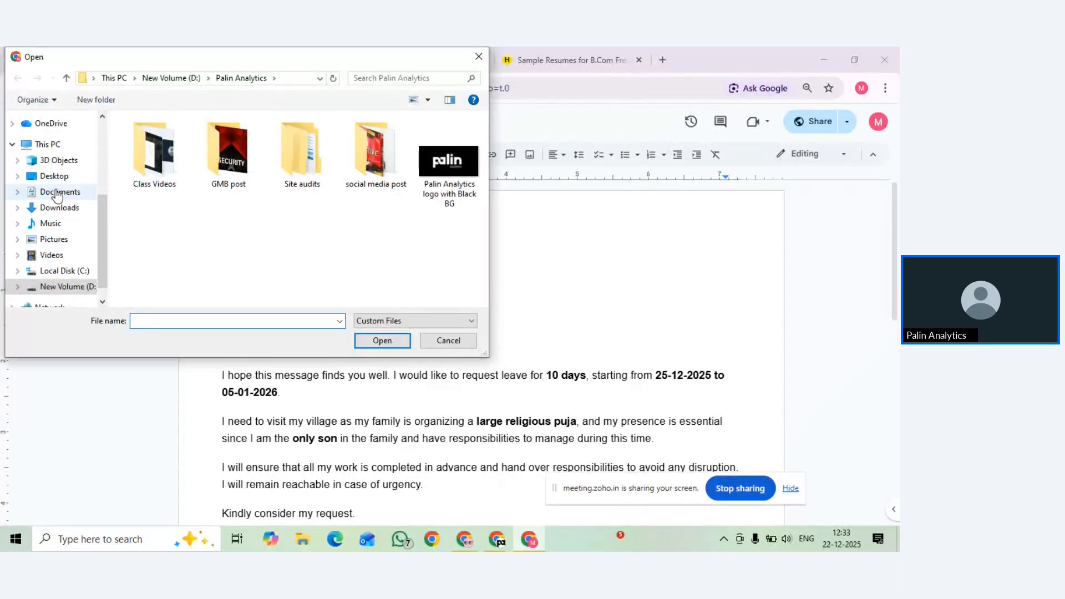
left_click(59, 207)
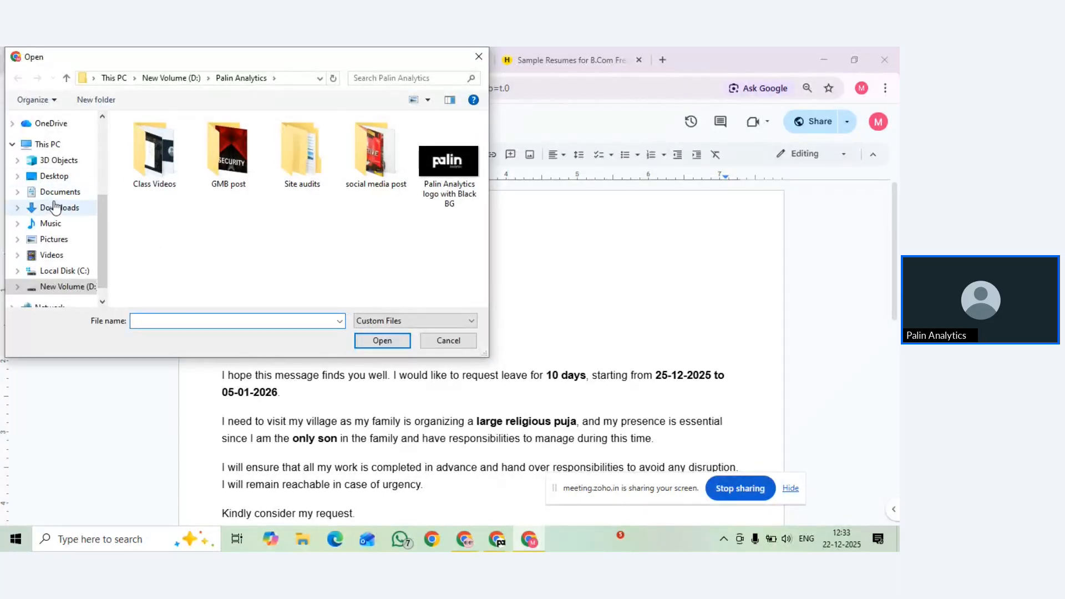
left_click(191, 317)
type("my")
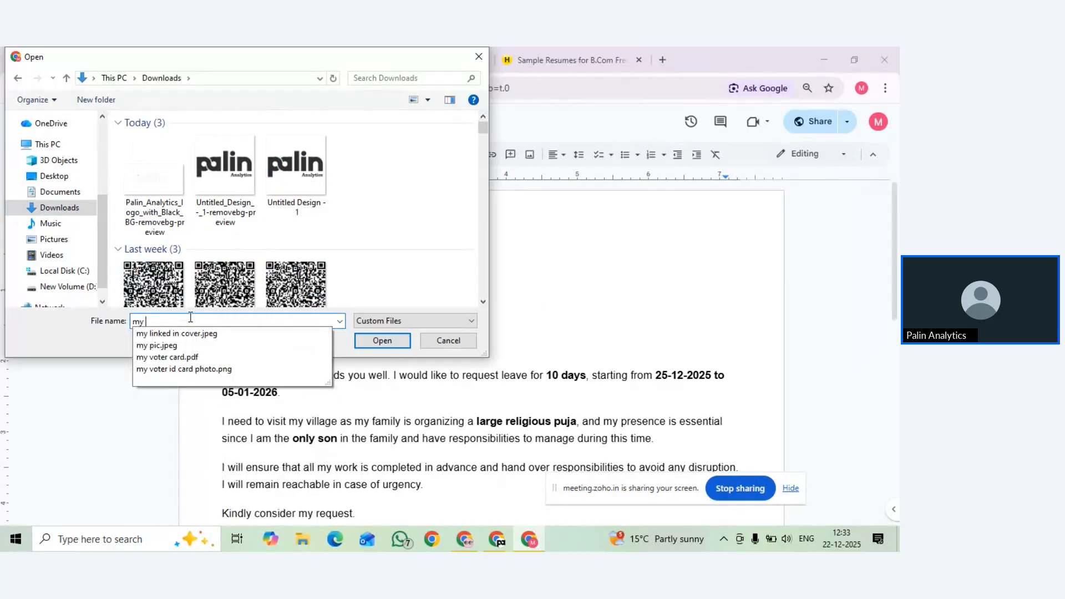
left_click(174, 351)
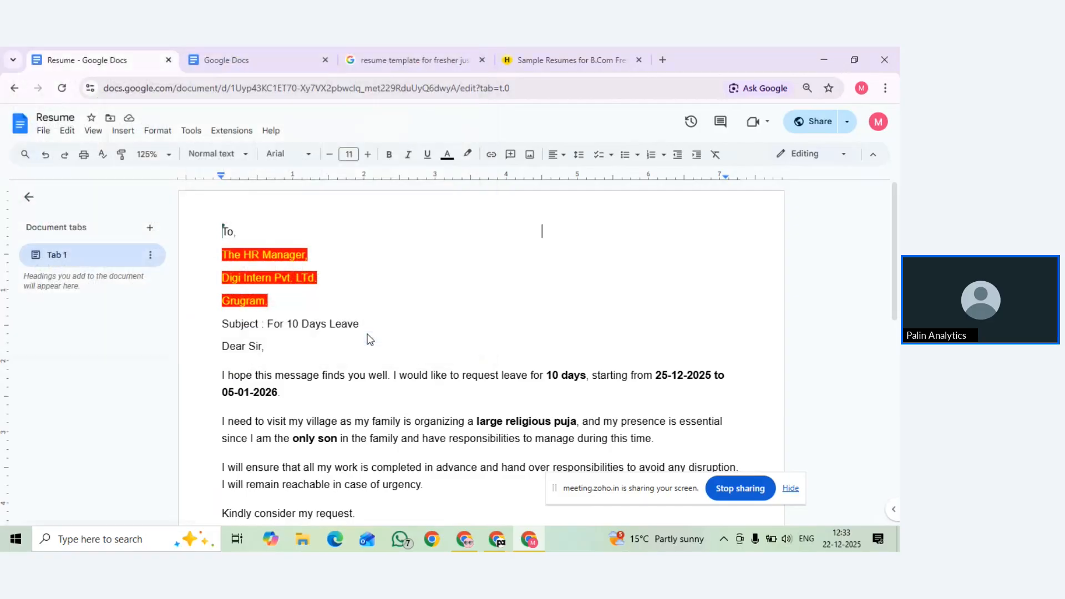
Shrink the profile photo using its corner handle
scroll(563, 321, "up", 2)
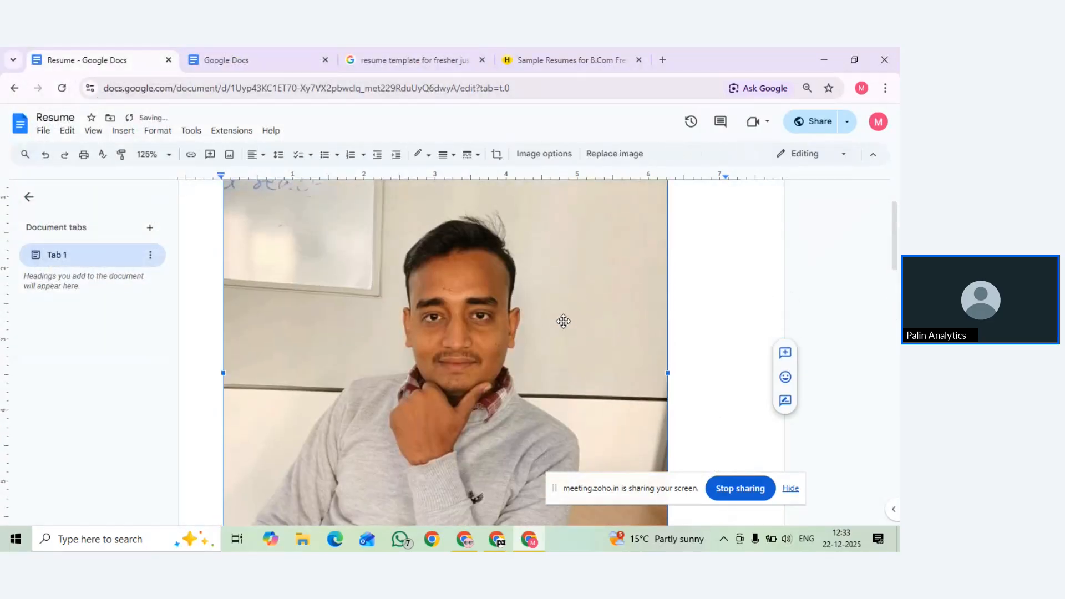
scroll(663, 409, "down", 3)
left_click_drag(666, 397, 429, 212)
scroll(429, 213, "up", 1)
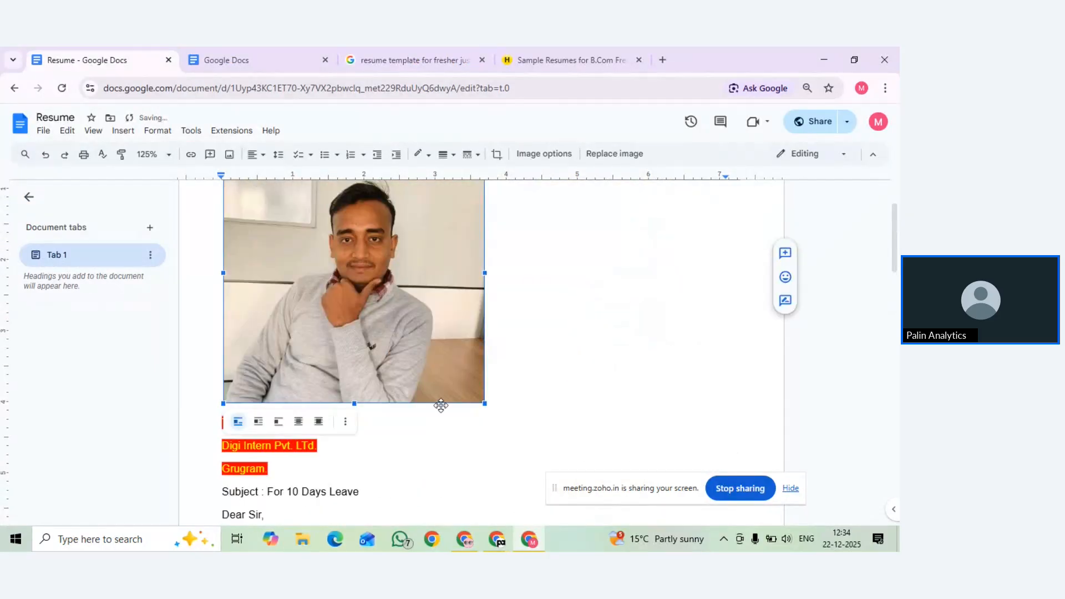
left_click_drag(484, 403, 440, 357)
scroll(416, 357, "up", 2)
scroll(416, 357, "down", 2)
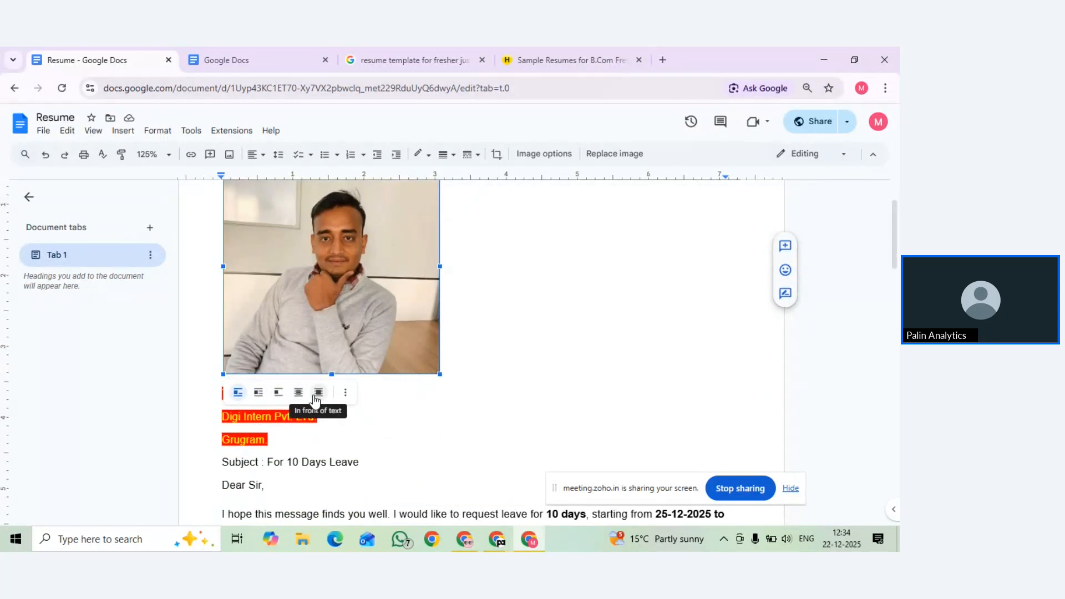
Set the photo to In front of text and move it to the page's top right
left_click(318, 392)
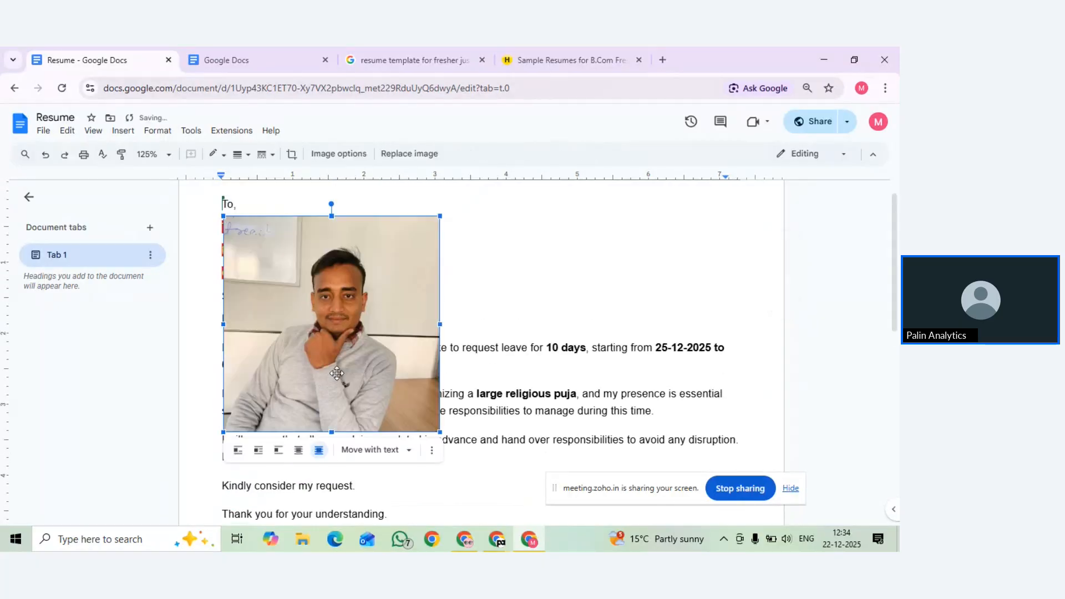
left_click_drag(339, 370, 489, 330)
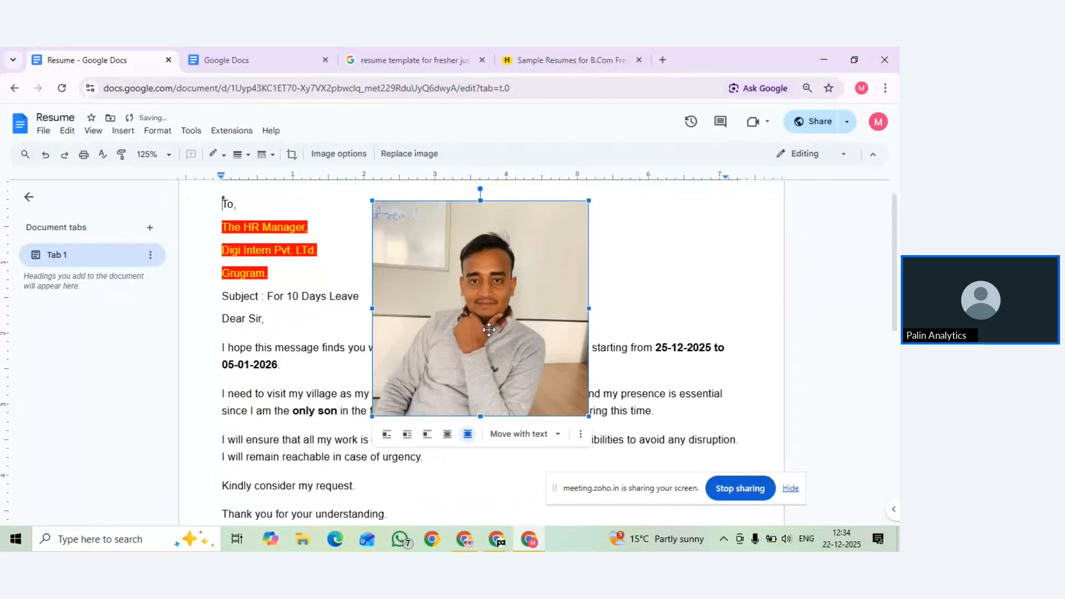
scroll(489, 330, "up", 1)
left_click_drag(586, 443, 478, 333)
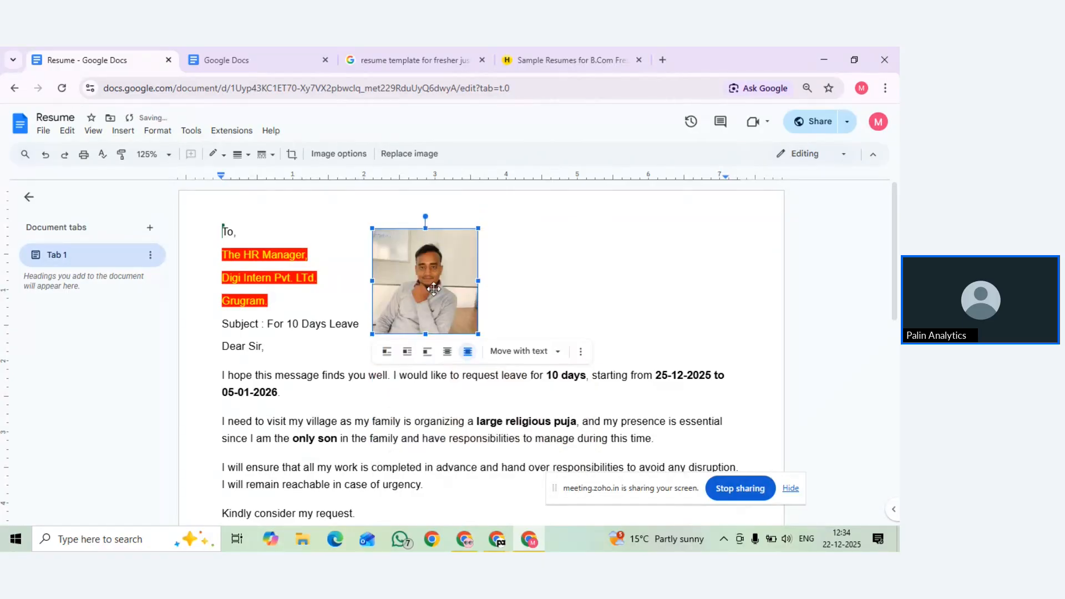
left_click_drag(434, 289, 664, 288)
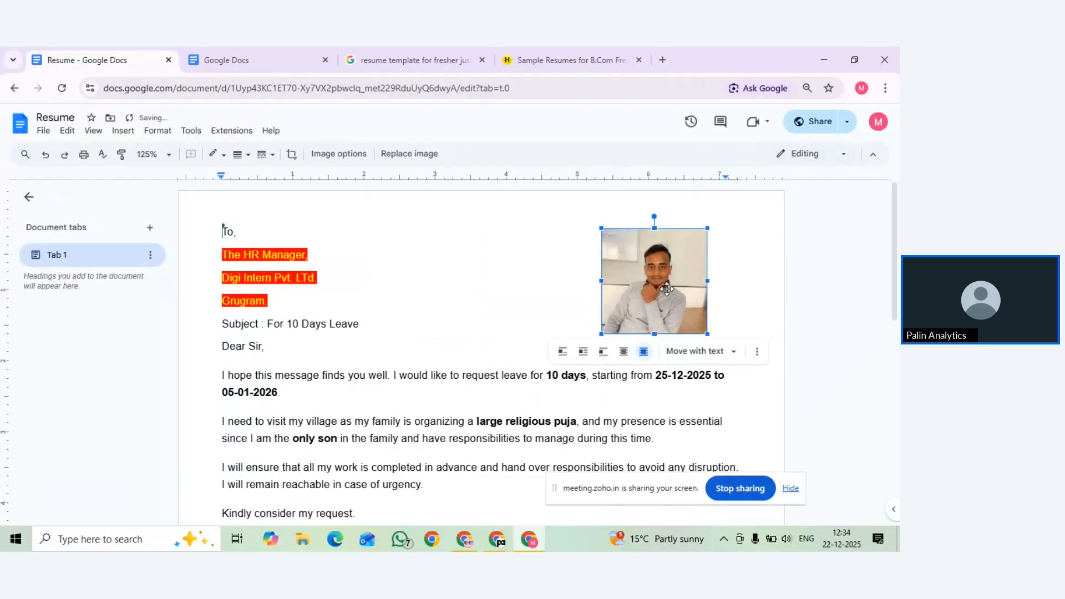
left_click(527, 263)
scroll(524, 298, "down", 3)
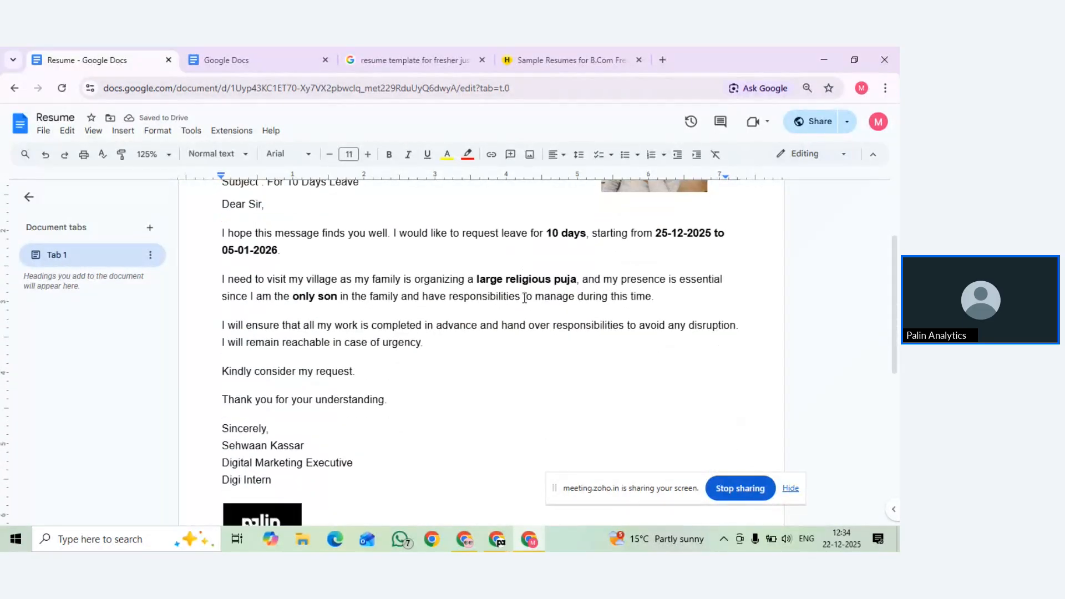
scroll(524, 298, "down", 1)
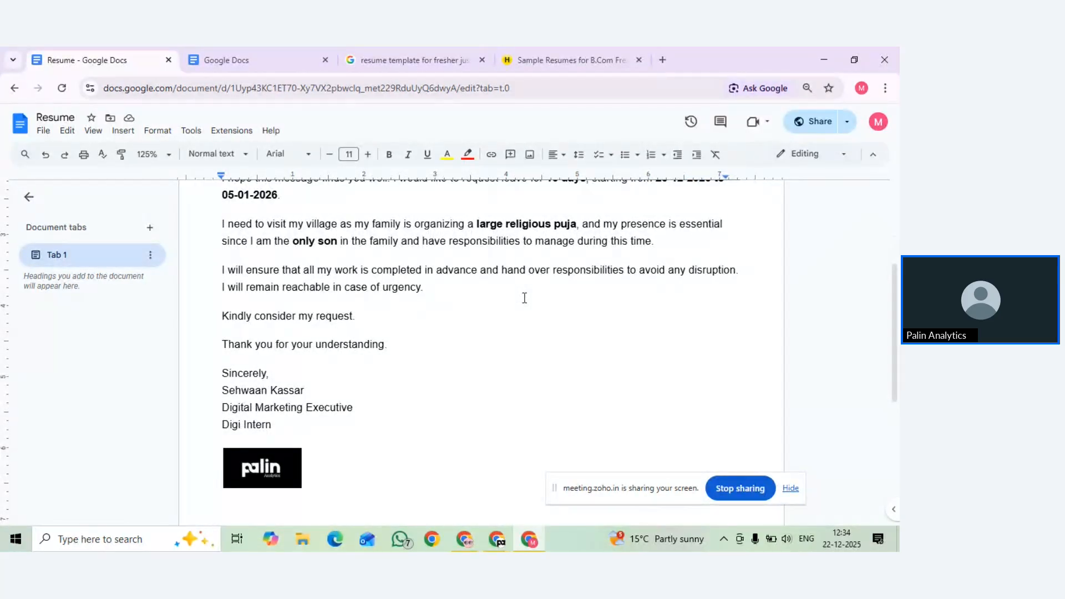
scroll(525, 298, "up", 2)
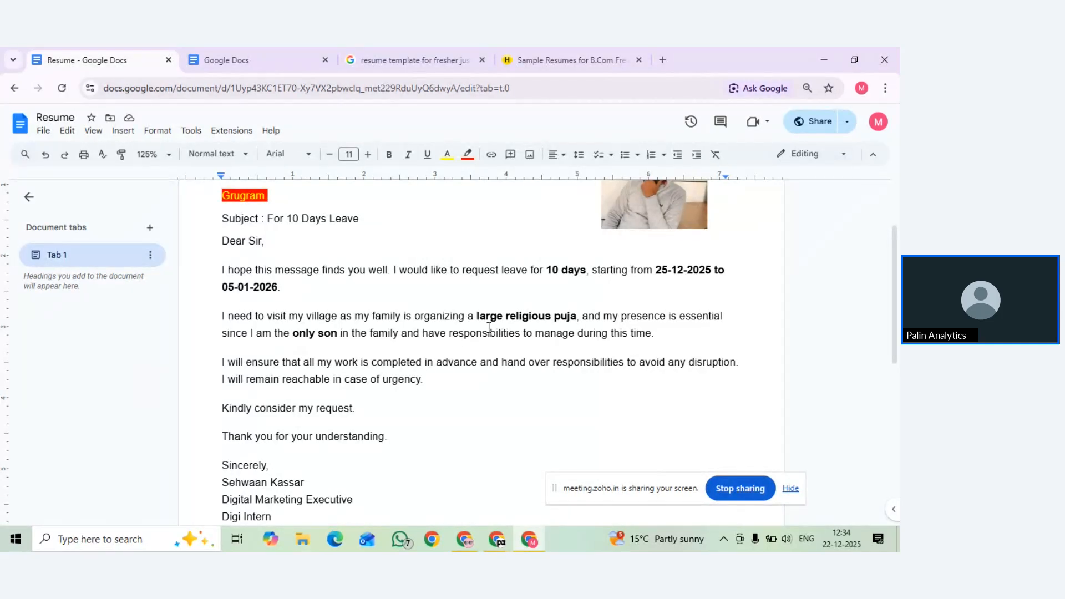
scroll(488, 327, "up", 3)
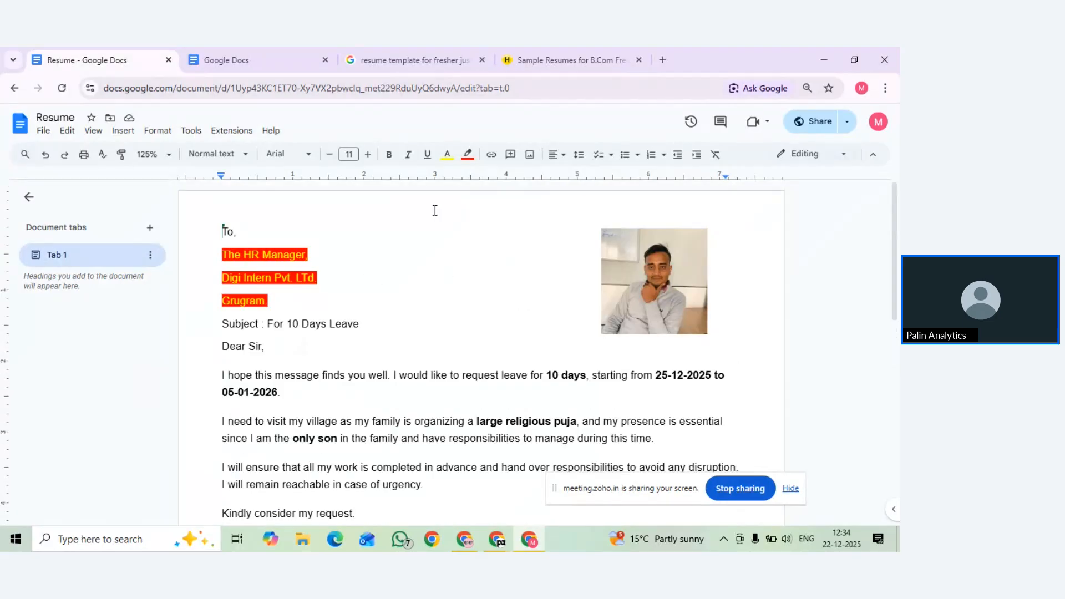
Insert a new first line, center it, and type the title 'Leave Application'
left_click(228, 226)
key("Return")
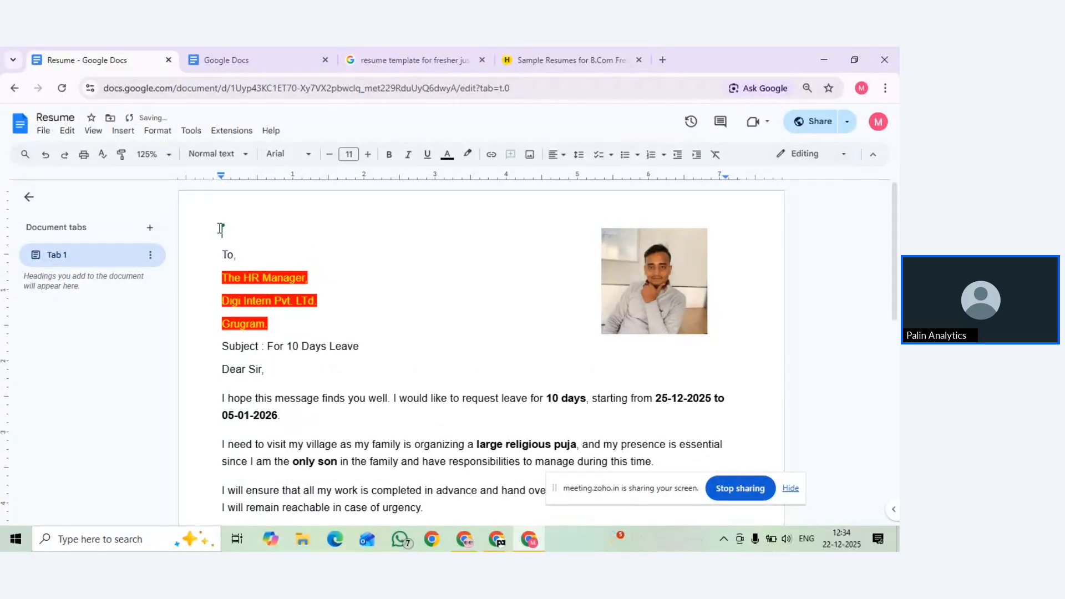
left_click(556, 164)
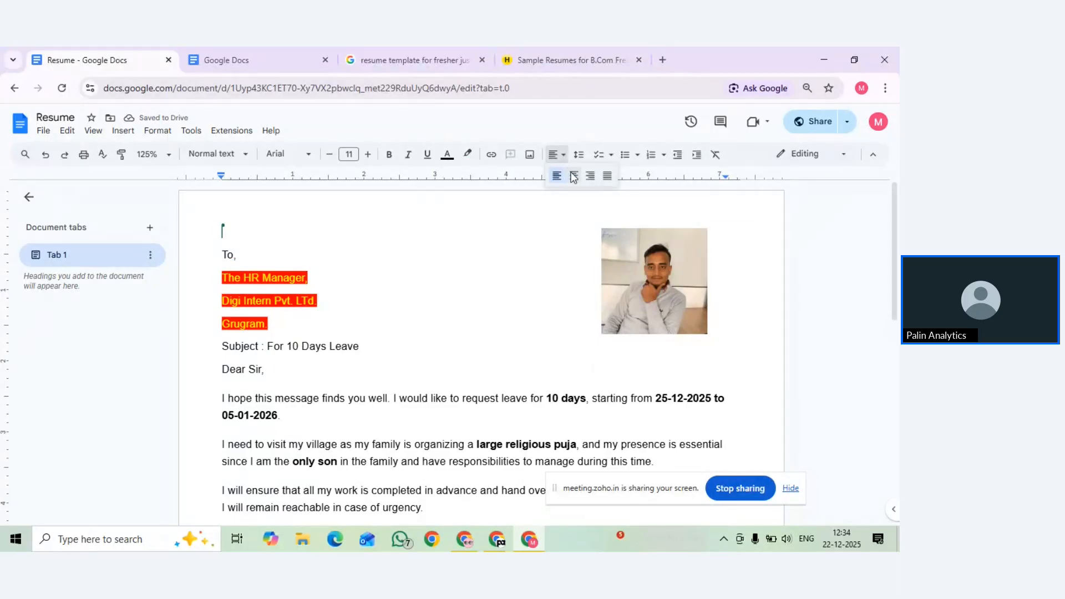
left_click(574, 175)
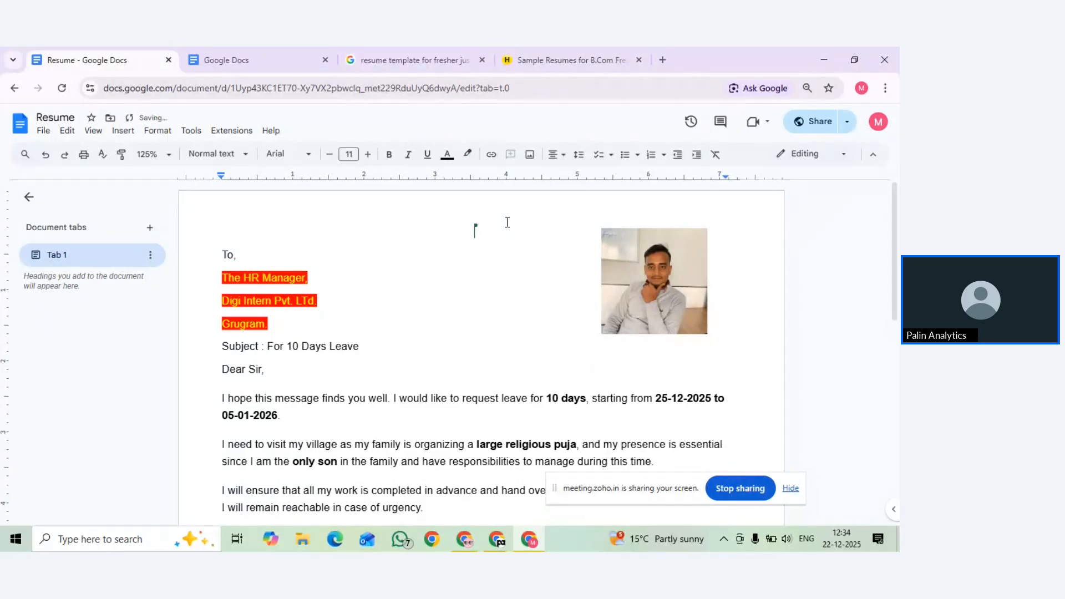
type("Leave Application")
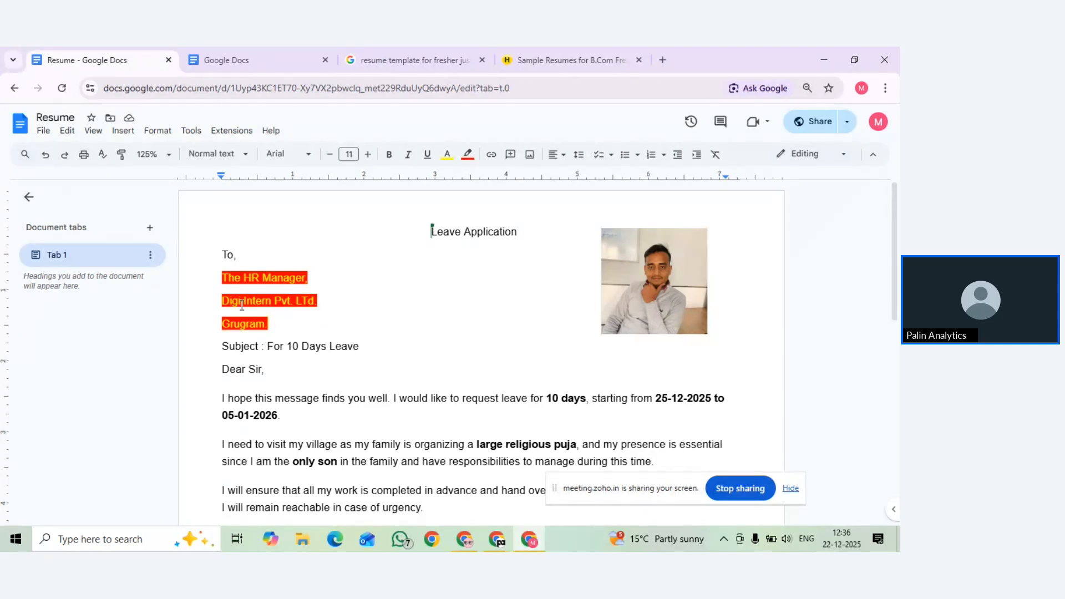
Set the three recipient address lines under 'To,' to 1.15 line spacing
left_click_drag(217, 278, 273, 319)
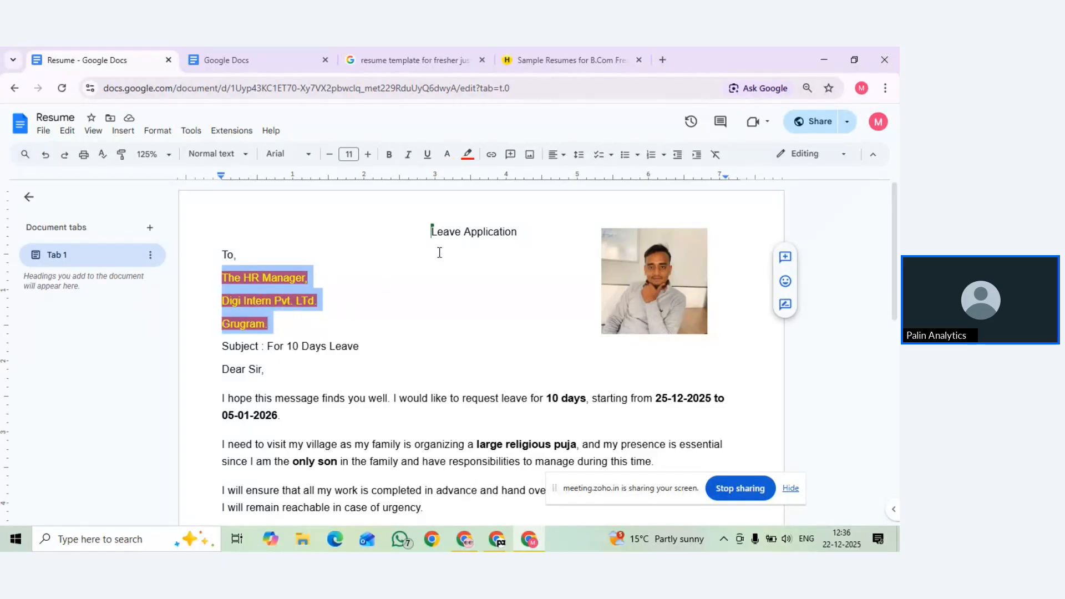
left_click(580, 157)
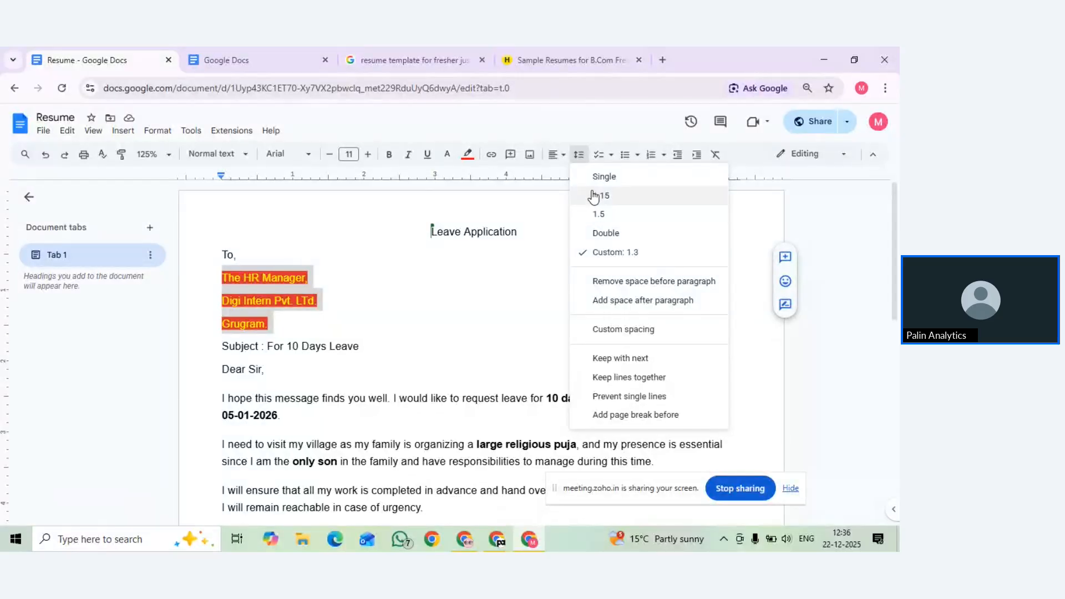
left_click(592, 183)
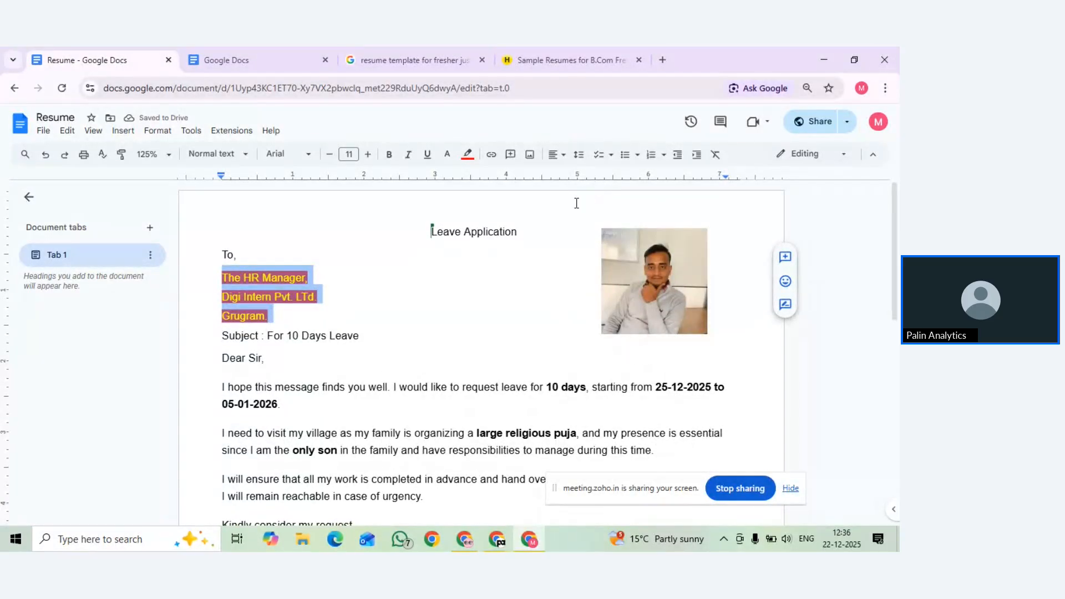
left_click(592, 214)
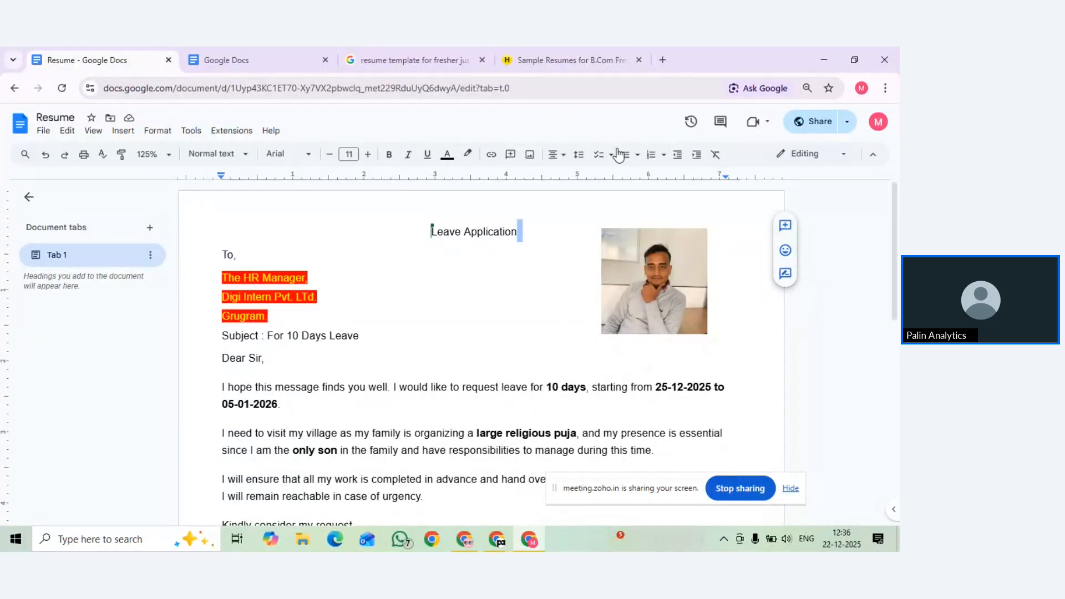
After 'this time.', add the line 'Why i am going to village?' with an empty line below
scroll(400, 403, "down", 7)
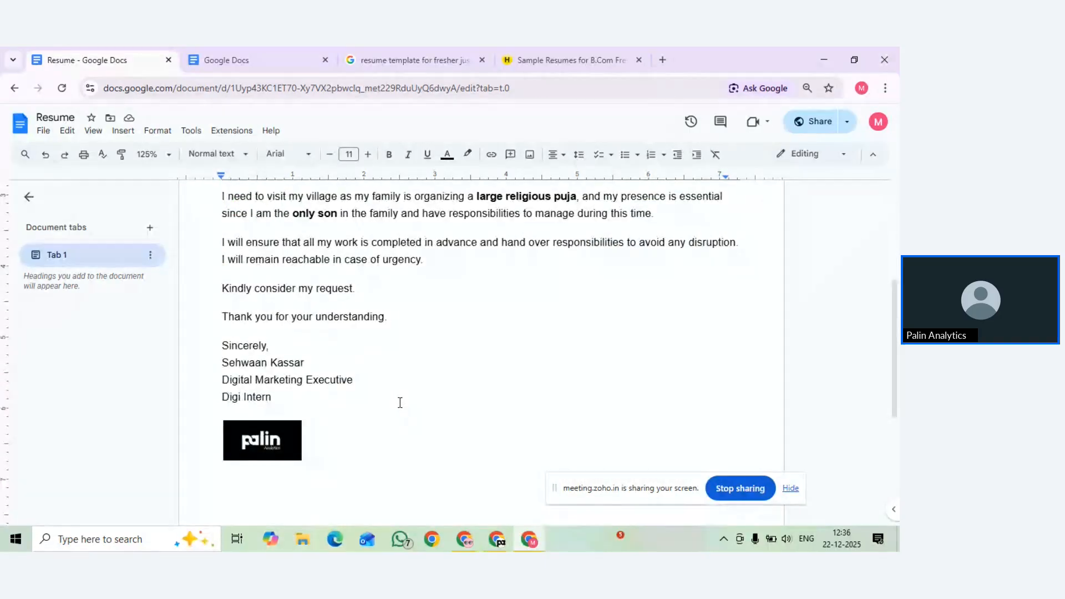
scroll(400, 402, "up", 4)
scroll(400, 403, "up", 2)
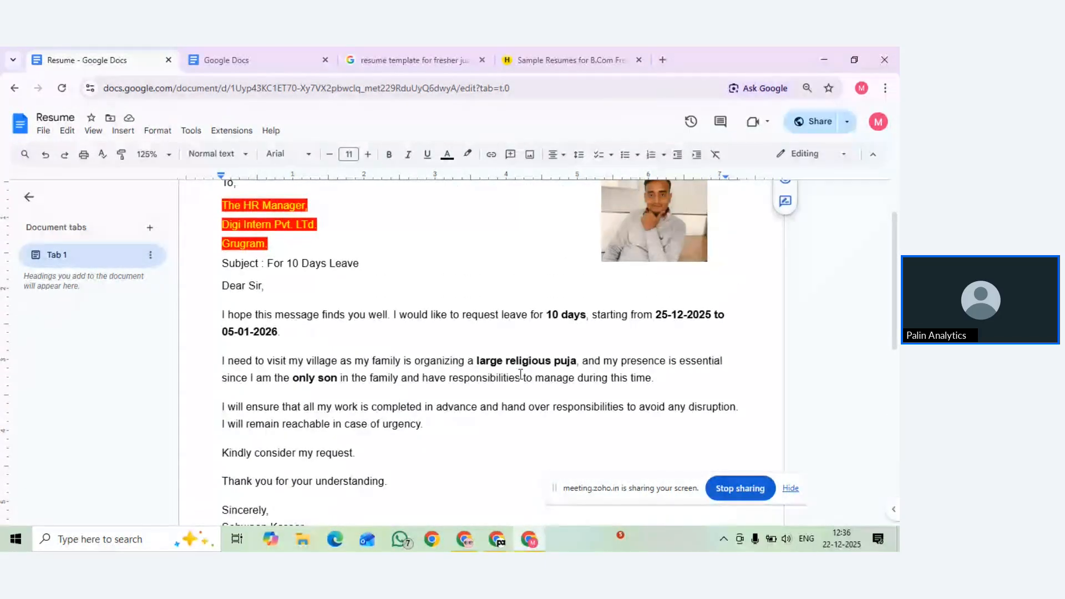
left_click(655, 377)
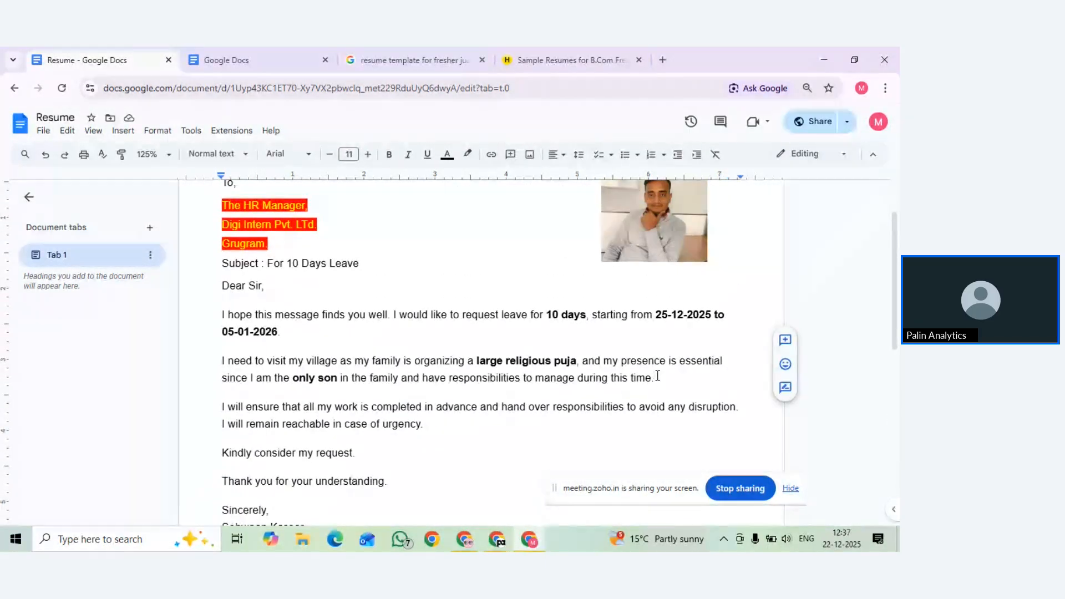
key("Return")
type("Why ")
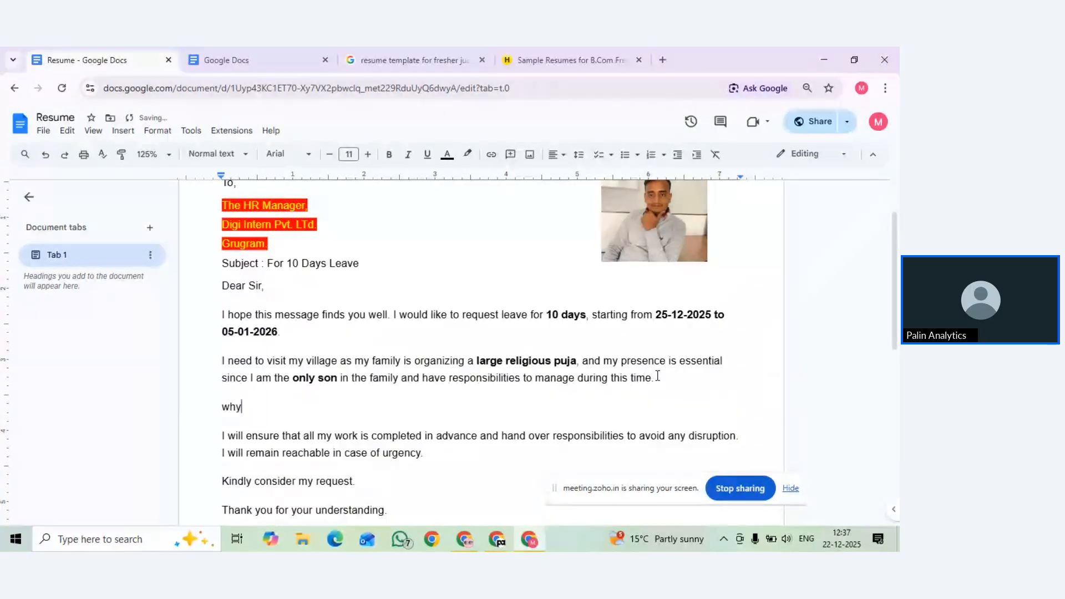
type("i am ")
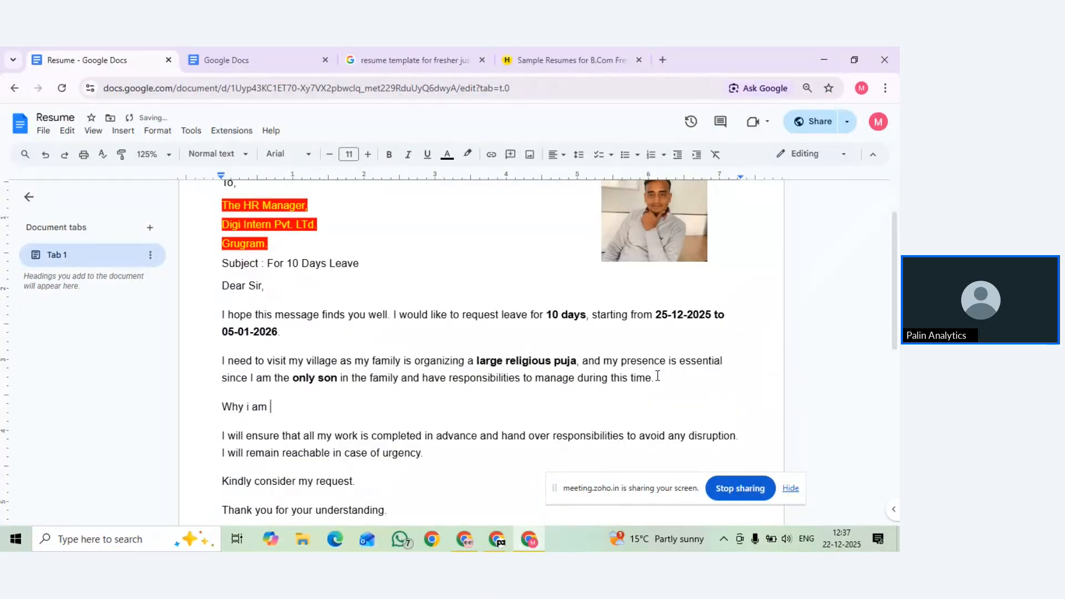
type("h")
key("BackSpace")
type("gp")
key("BackSpace")
type("oing to village :")
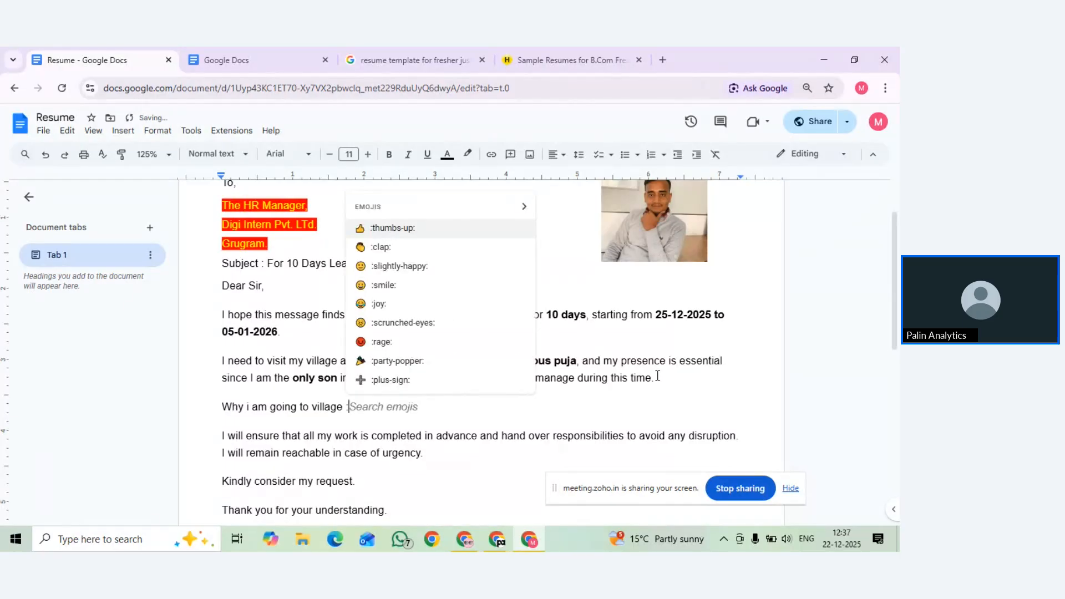
key("BackSpace")
key("BackSpace")
type("?")
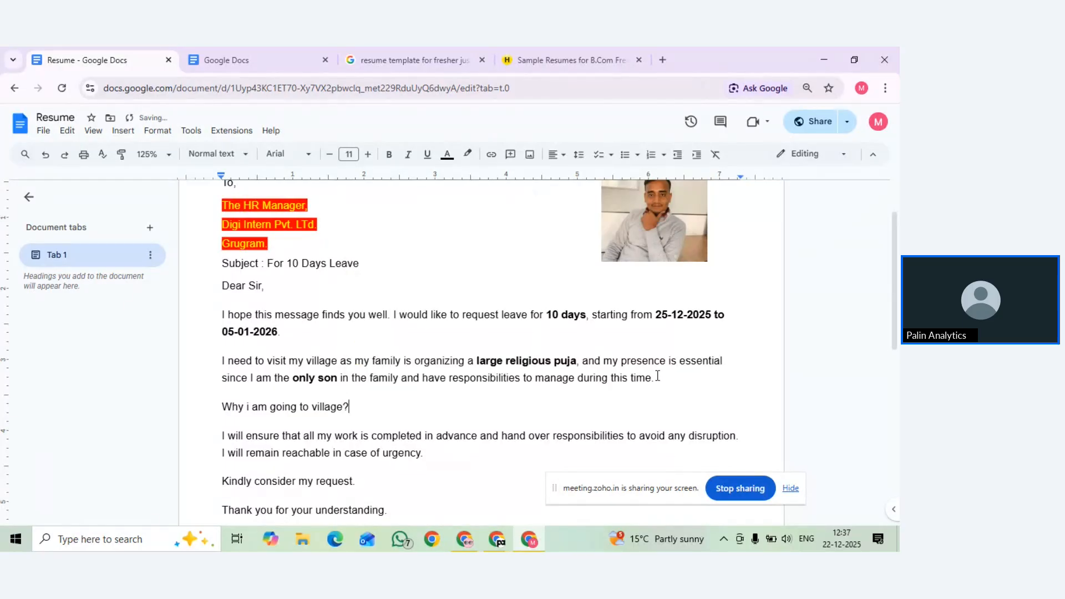
key("Return")
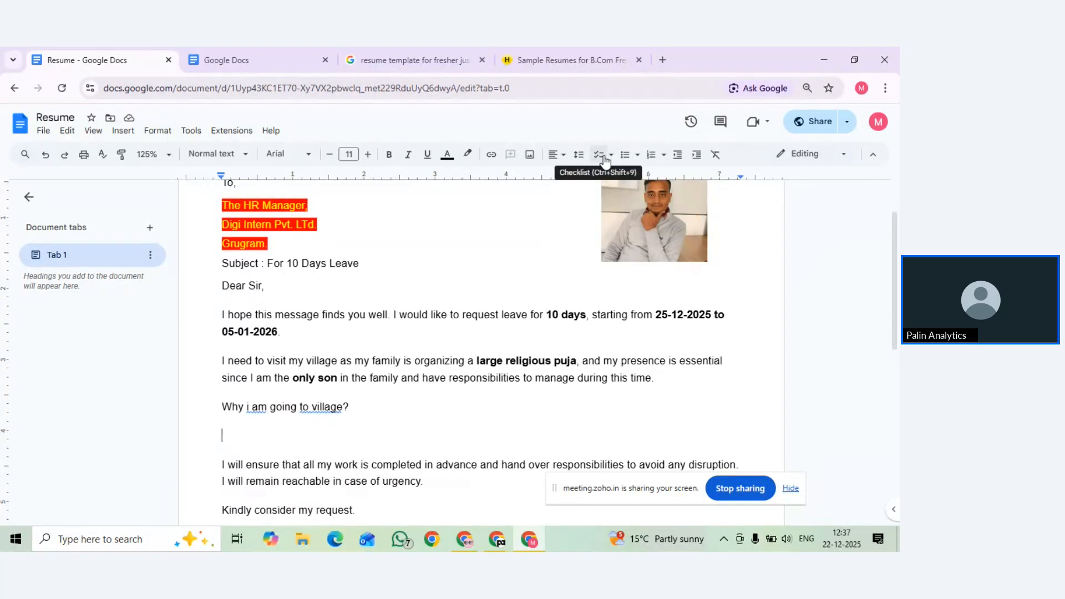
Add a numbered list: 'I hadn't visited since 1 year' and 'there big puja in my village'
left_click(651, 156)
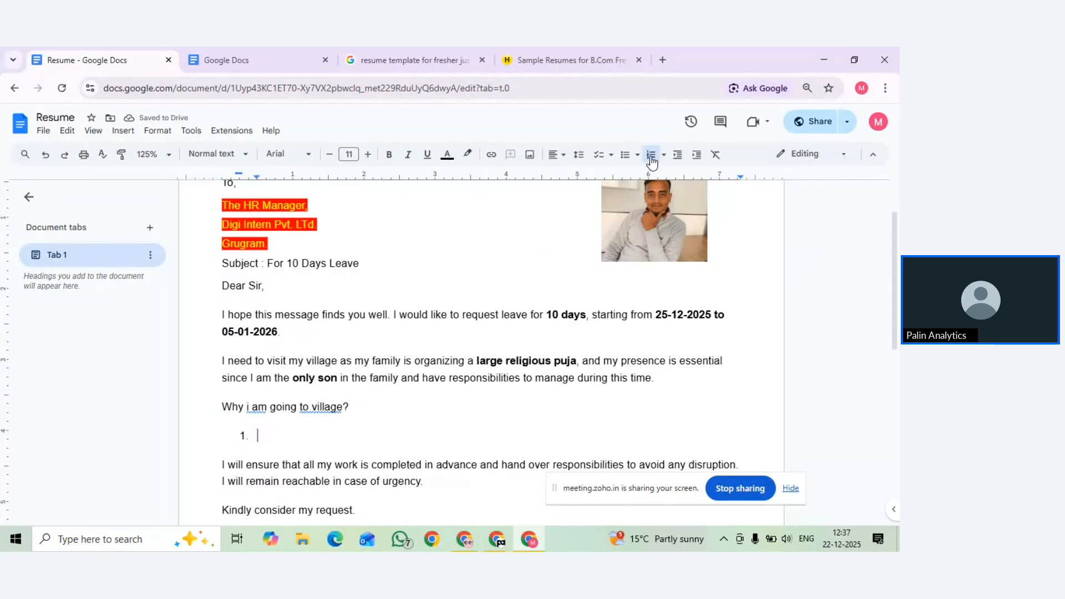
type("I hav")
key("BackSpace")
type("d ")
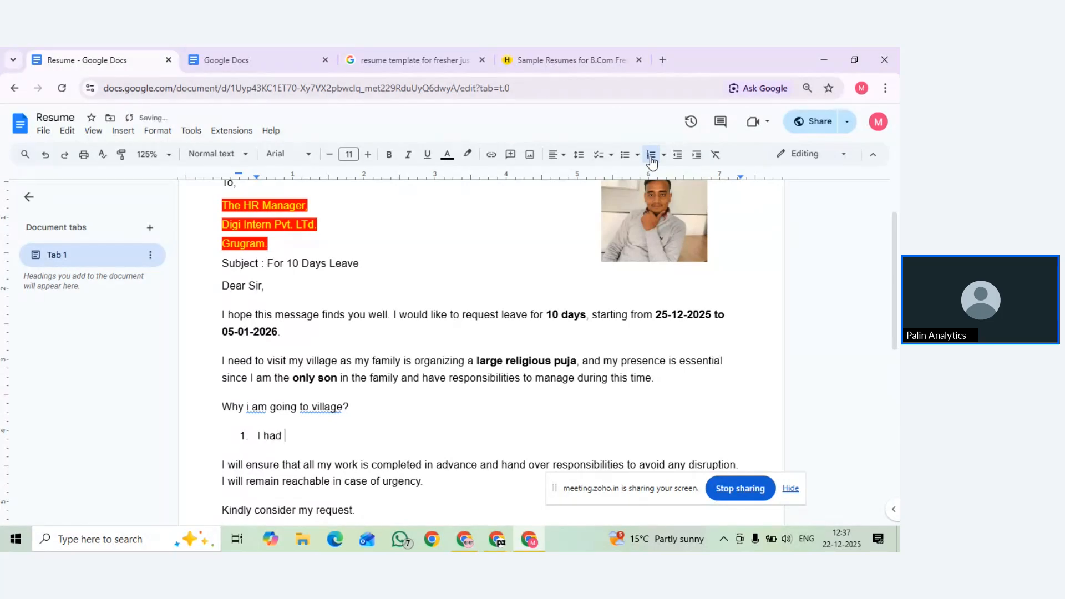
type("n")
key("BackSpace")
key("BackSpace")
key("BackSpace")
type("dn't visited since ")
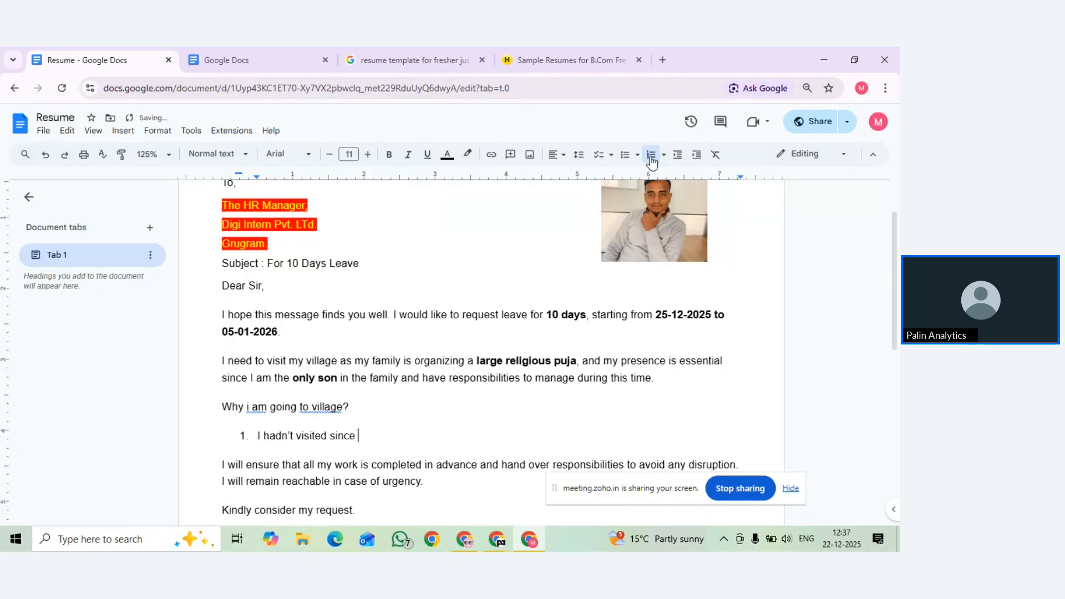
type("1 year")
key("Return")
type("t")
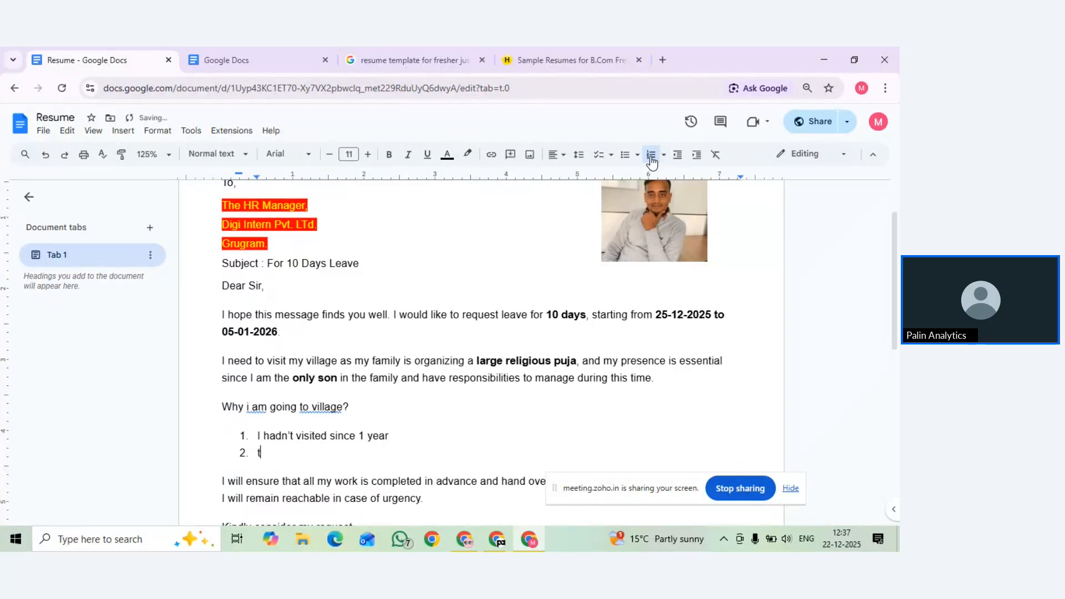
type("here big puja in ")
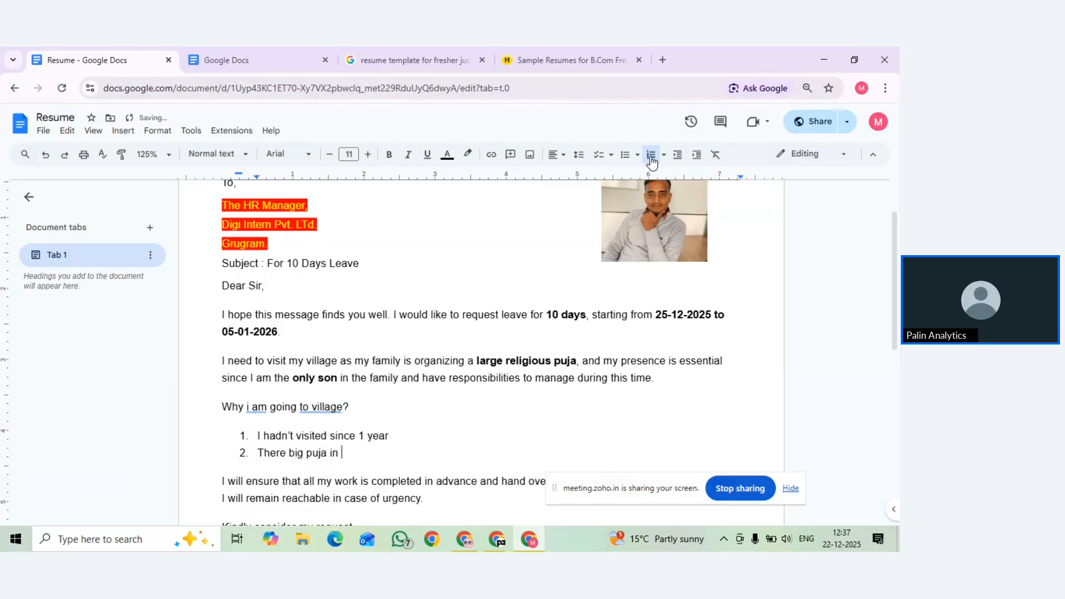
type("my vi")
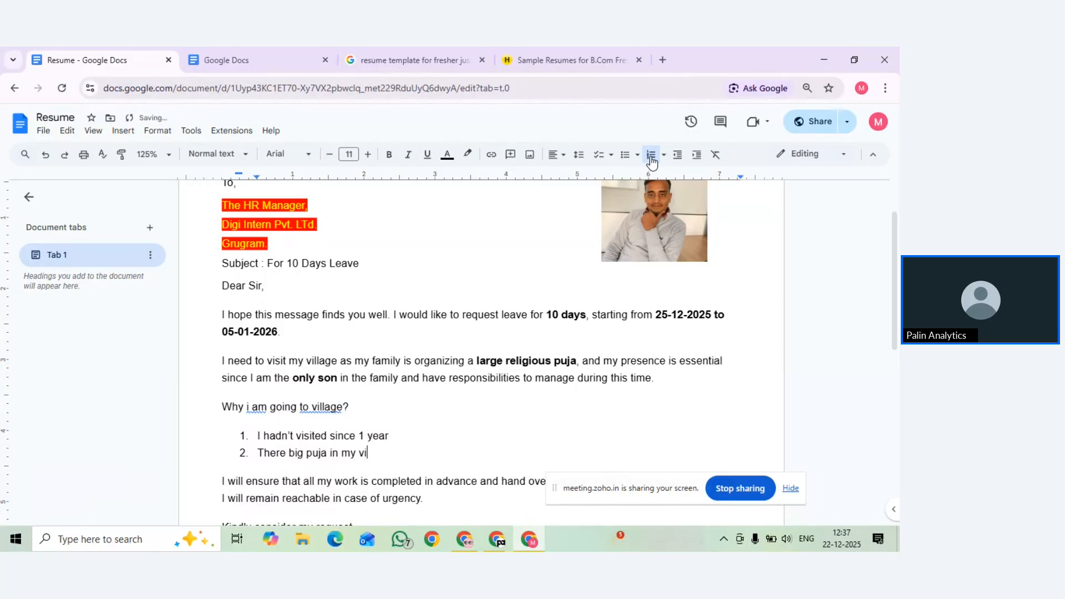
type("llage")
key("Return")
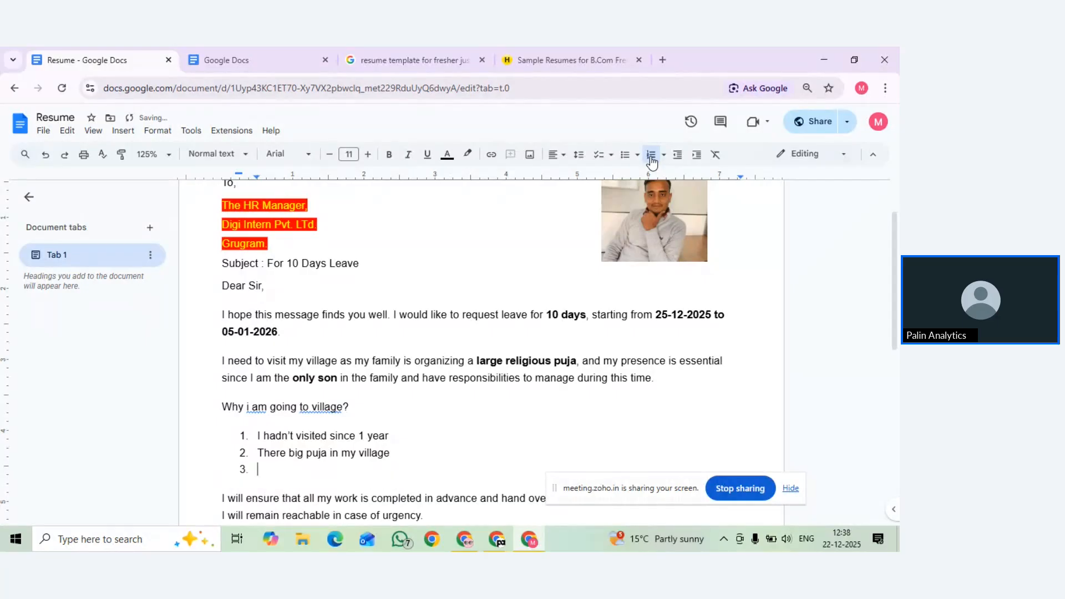
left_click(651, 161)
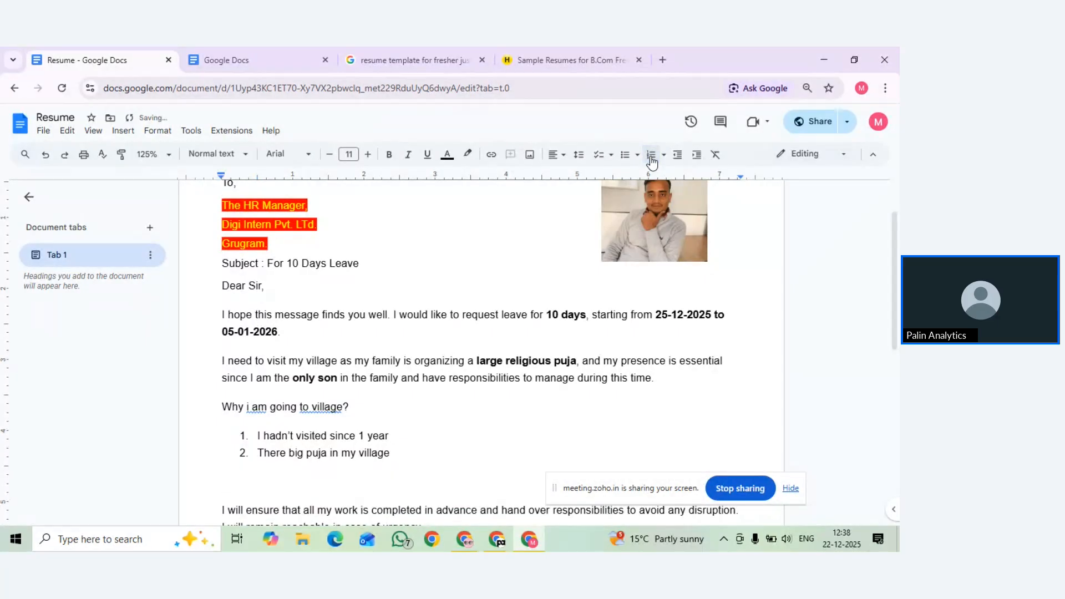
key("BackSpace")
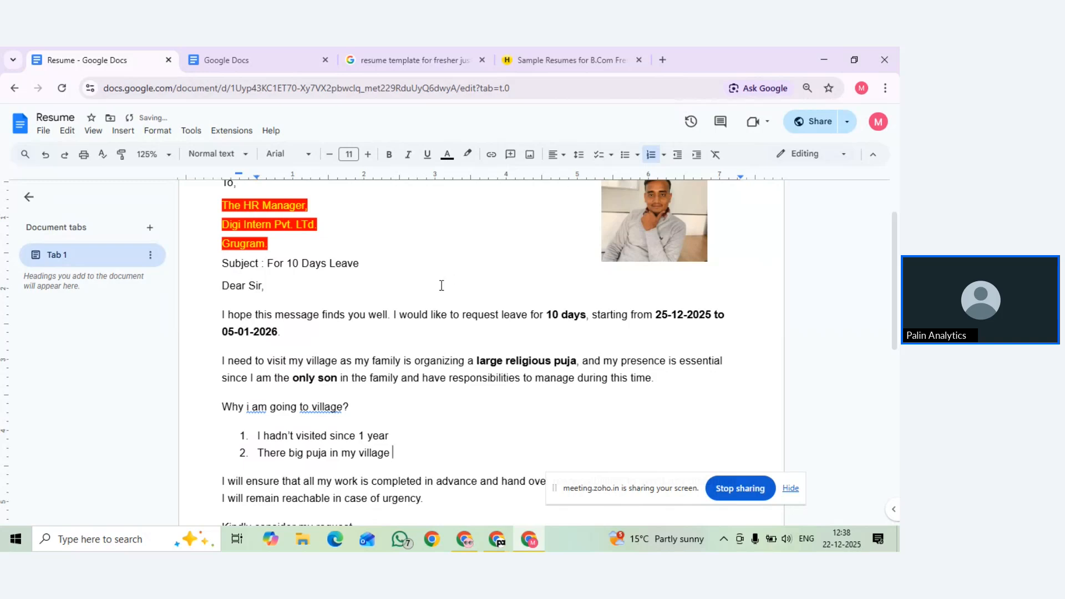
Convert the two numbered village reasons into a checklist with empty checkboxes
left_click(263, 436)
triple_click(263, 435)
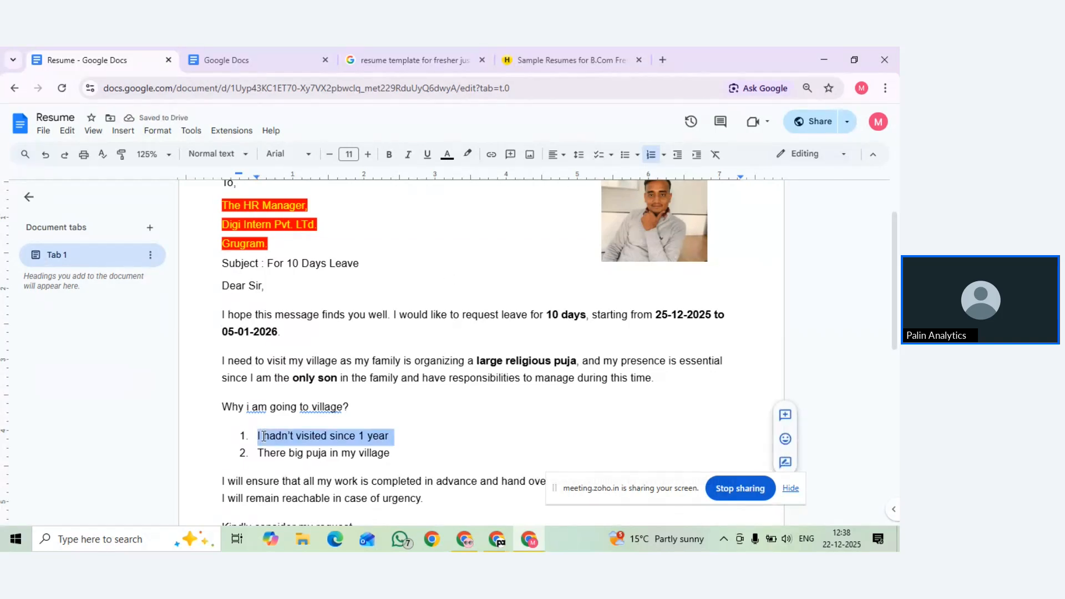
left_click_drag(397, 453, 256, 436)
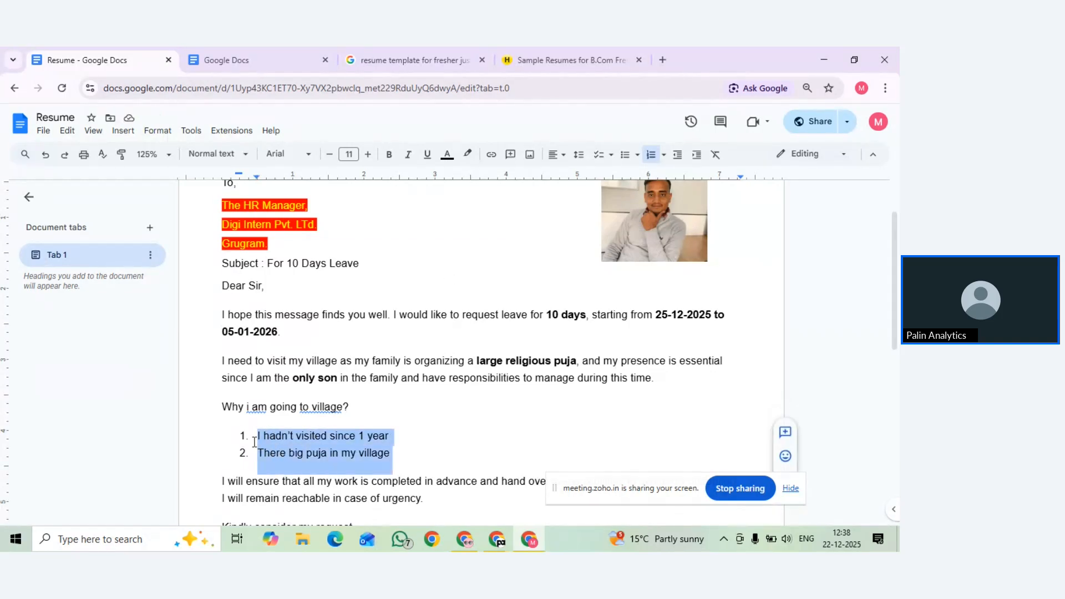
left_click(625, 158)
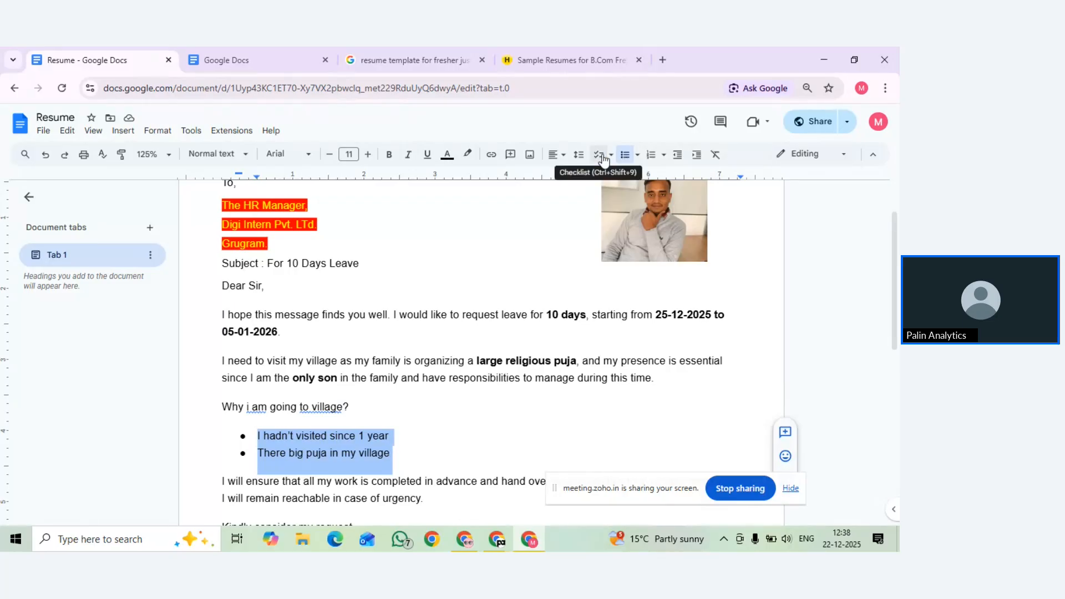
left_click(604, 160)
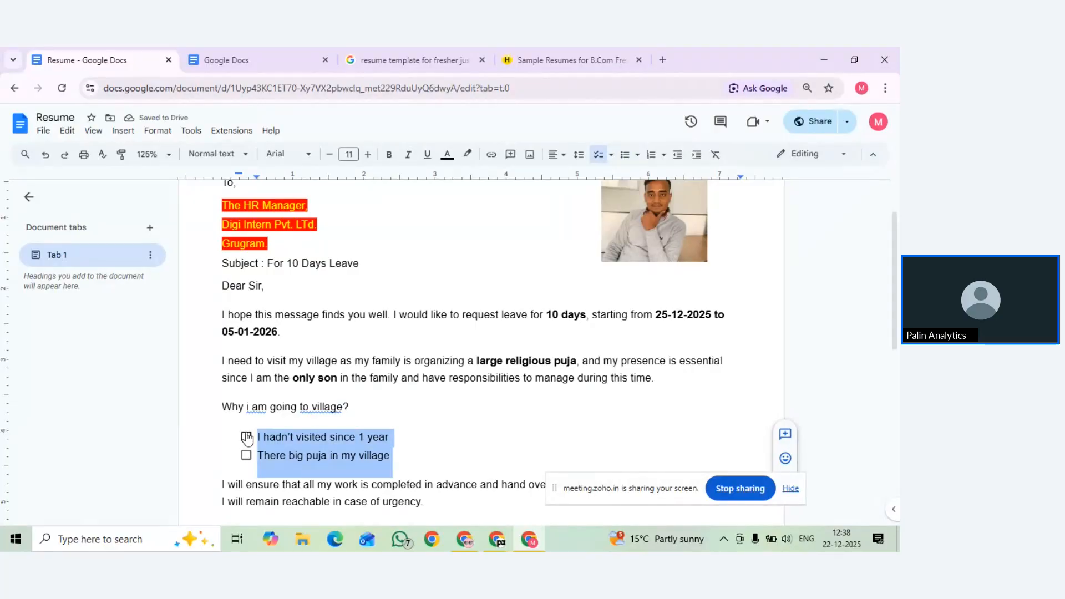
scroll(304, 448, "down", 5)
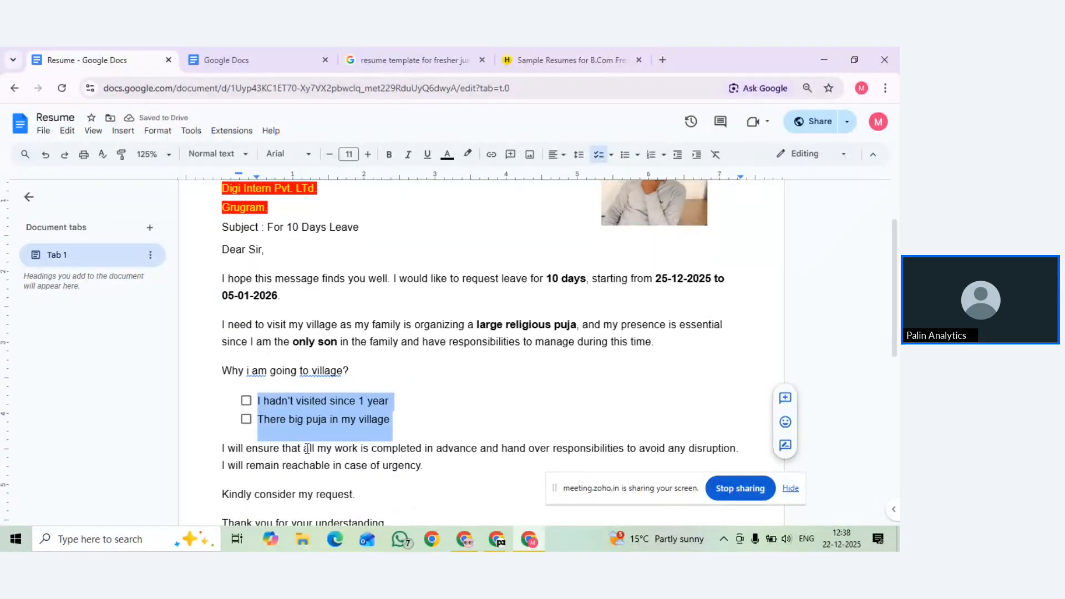
scroll(307, 448, "up", 1)
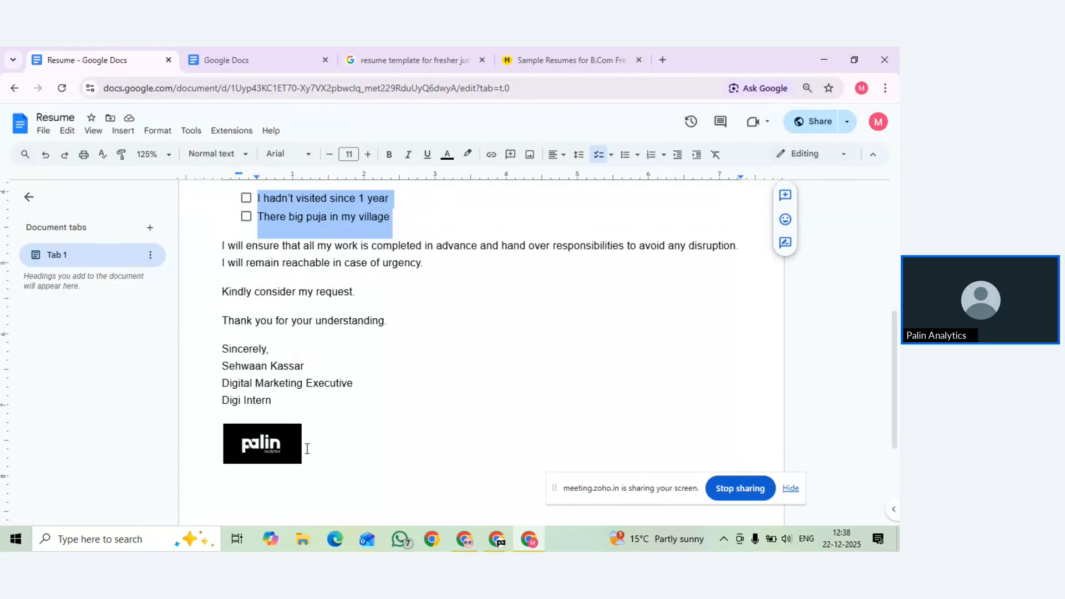
scroll(306, 448, "up", 4)
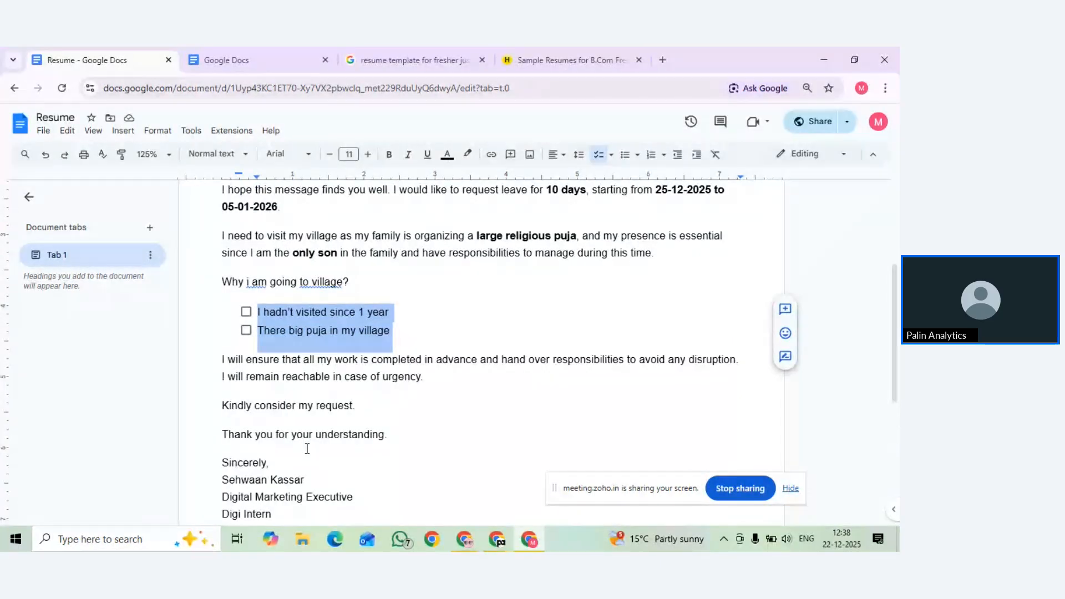
key("ctrl+End")
scroll(329, 361, "up", 1)
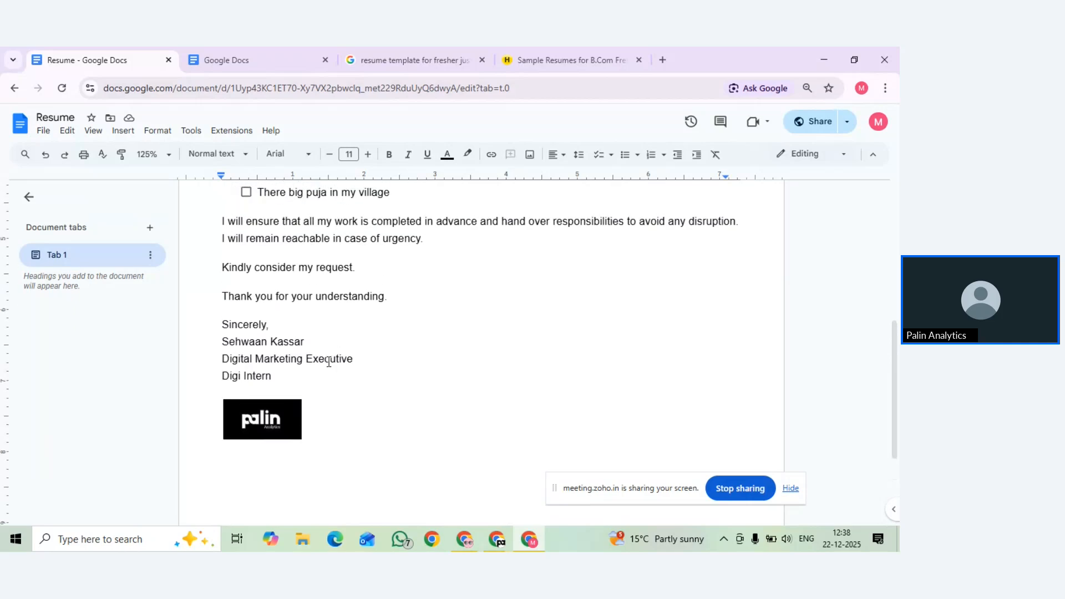
scroll(327, 397, "down", 2)
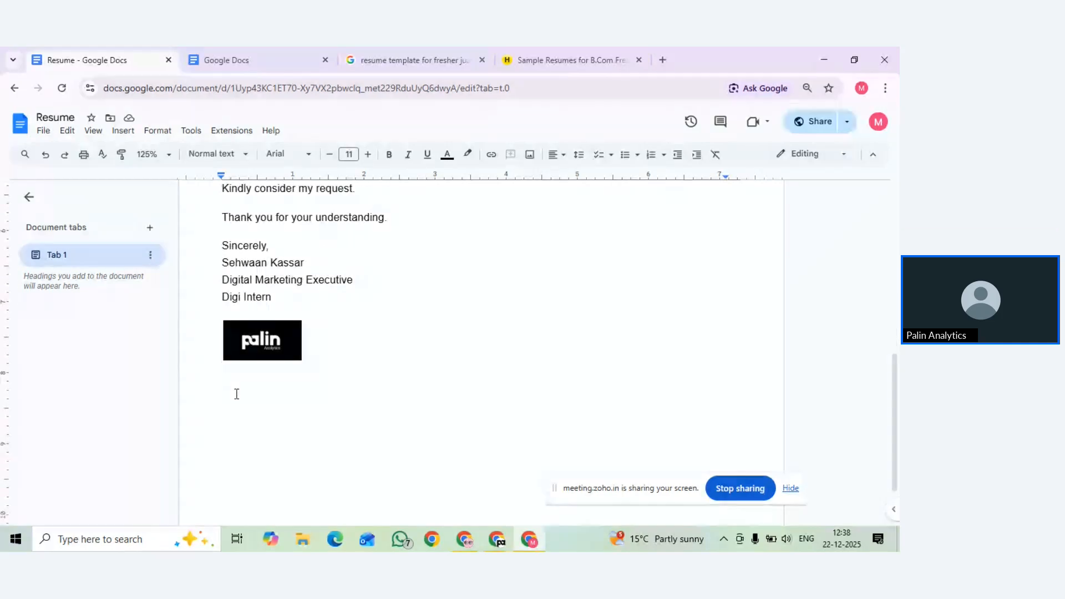
key("ctrl+Home")
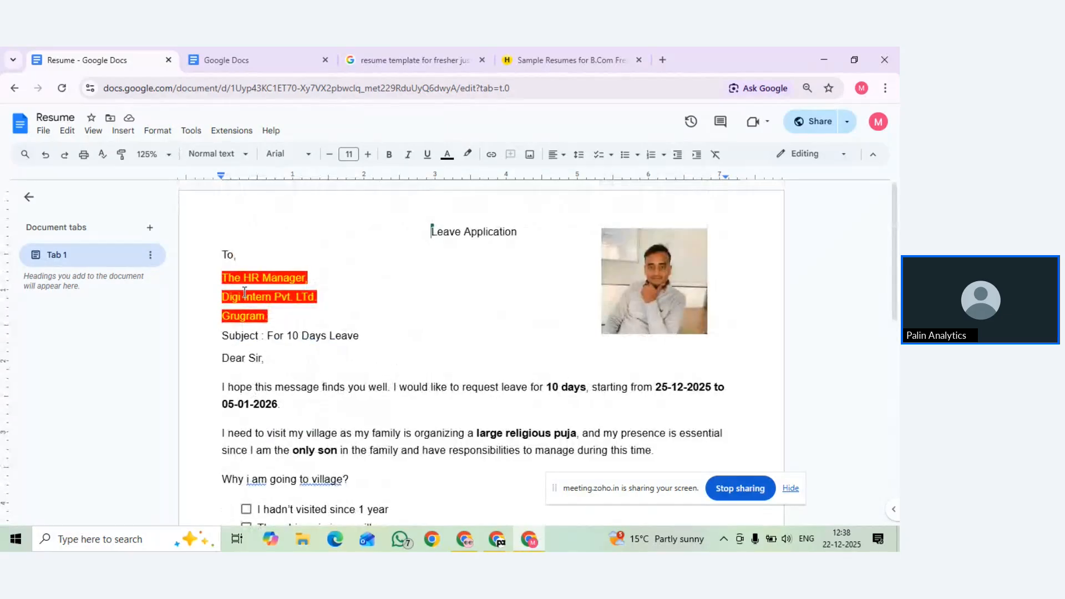
scroll(245, 292, "down", 1)
scroll(272, 314, "down", 5)
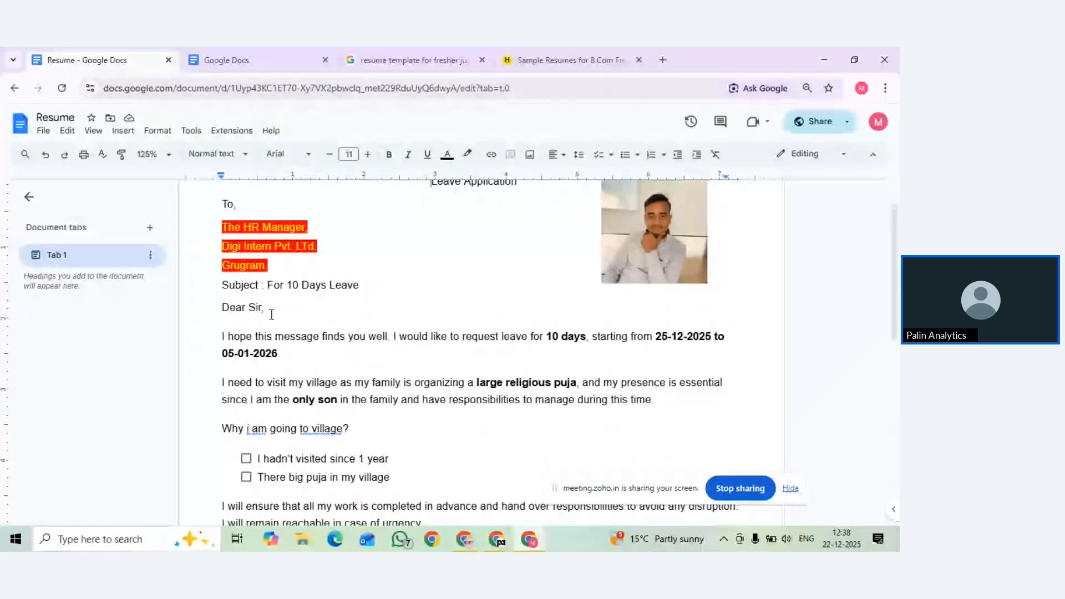
scroll(318, 285, "down", 5)
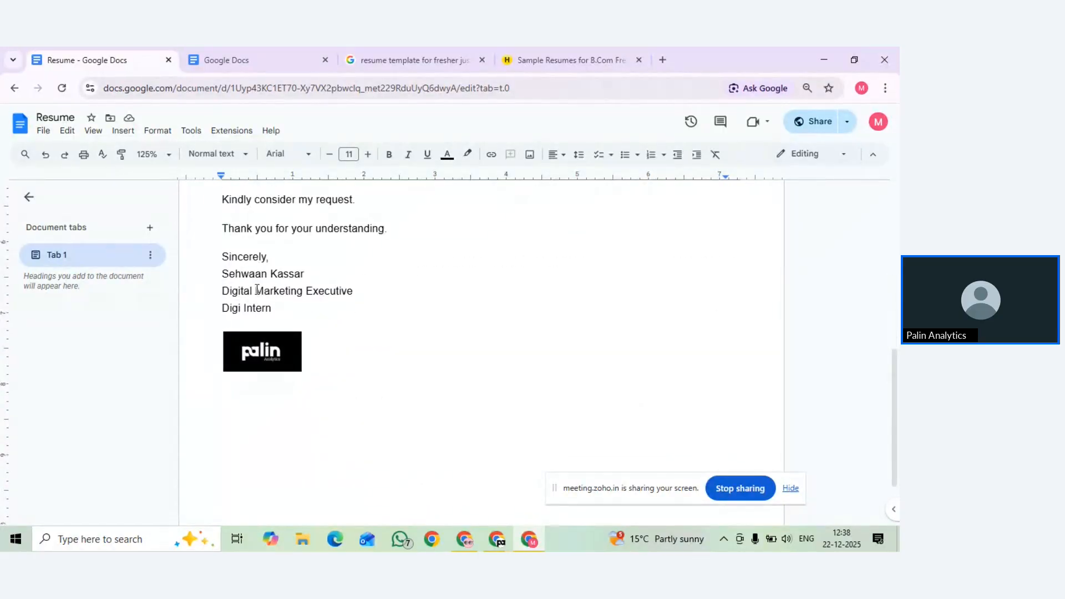
scroll(251, 272, "down", 3)
scroll(245, 338, "up", 7)
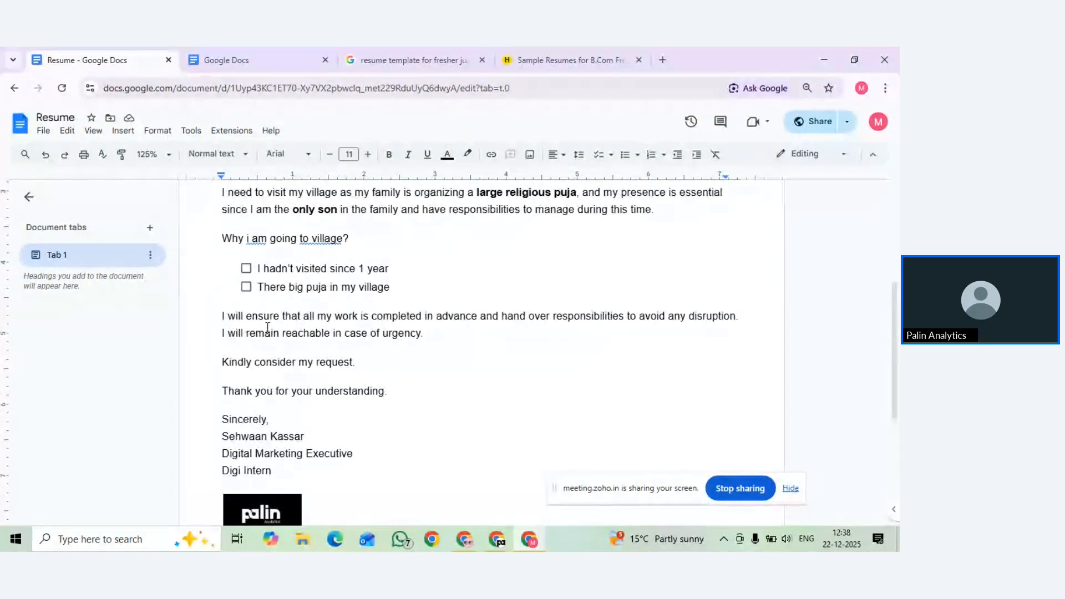
Tick both village reasons so they appear struck through, then jump to the document's end
left_click(246, 268)
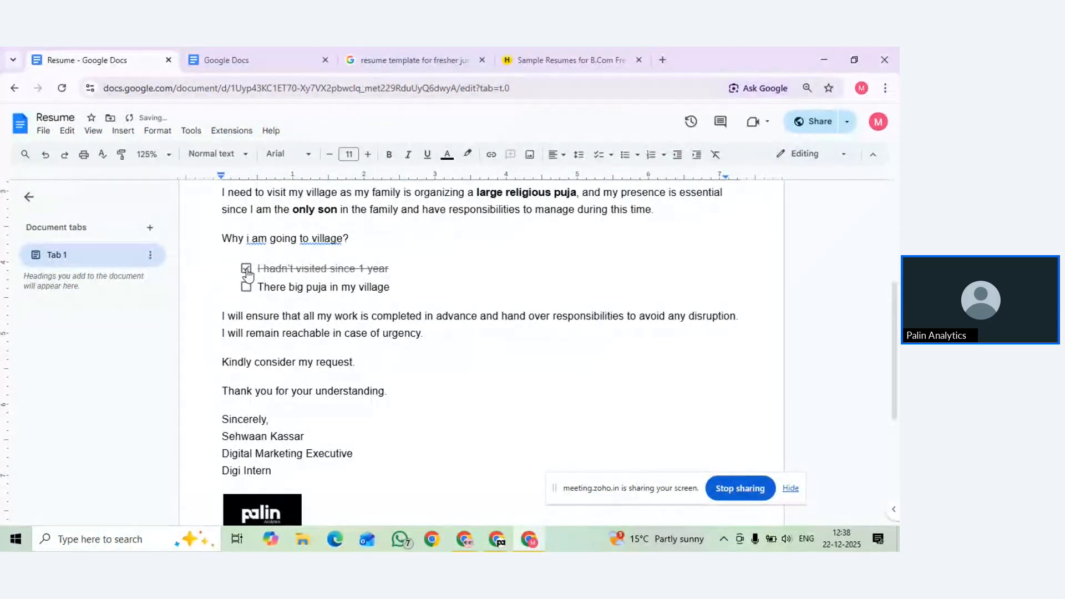
left_click(246, 287)
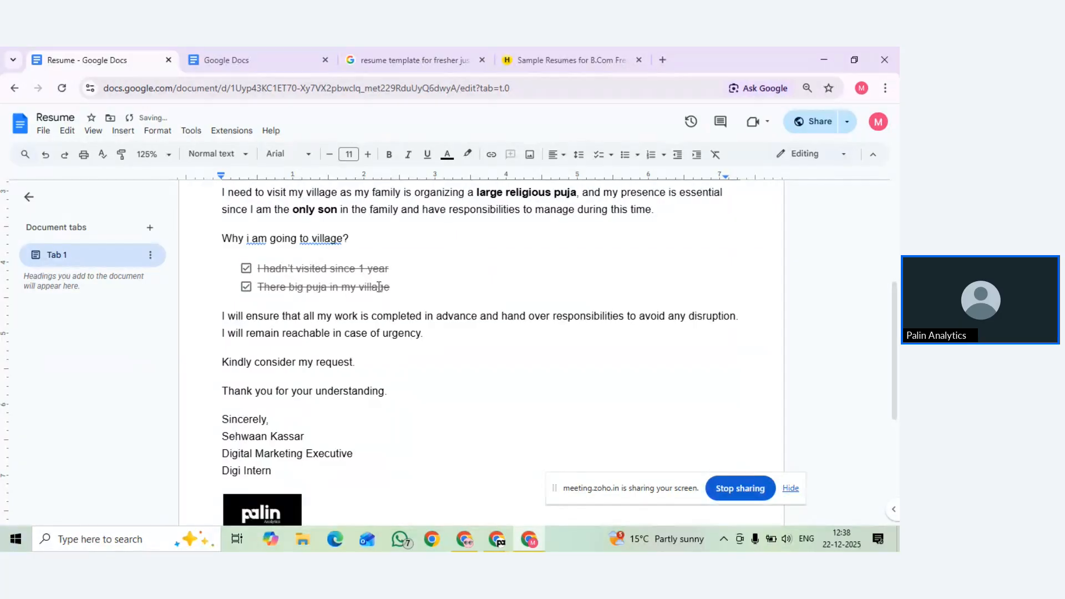
key("ctrl+End")
scroll(380, 287, "down", 2)
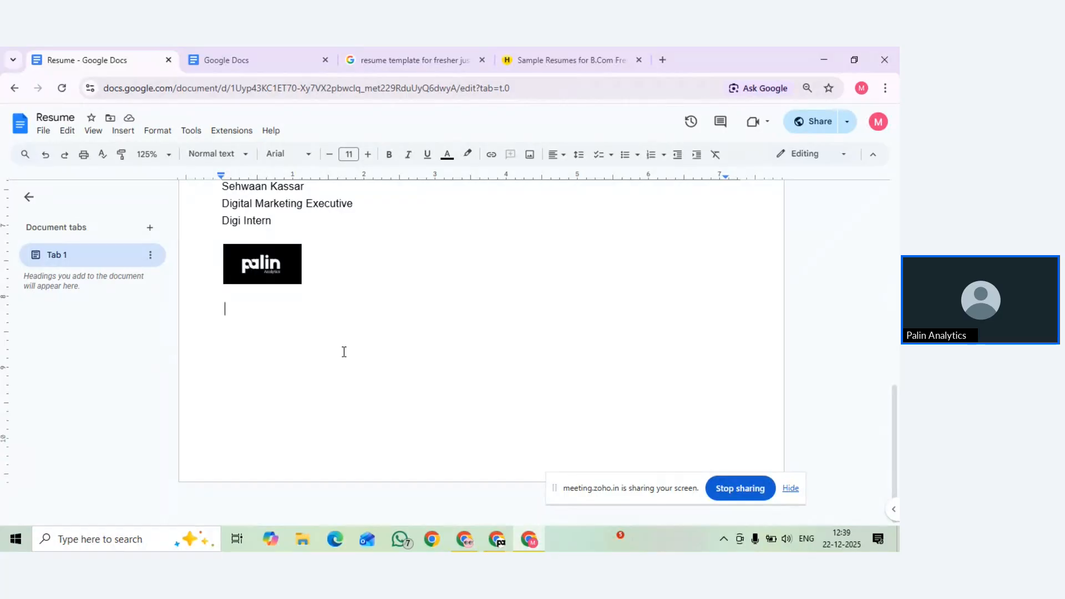
Type the heading 'Today task:' below the logo and start a new line
type("to")
key("BackSpace")
type("ody")
key("BackSpace")
type("ay ")
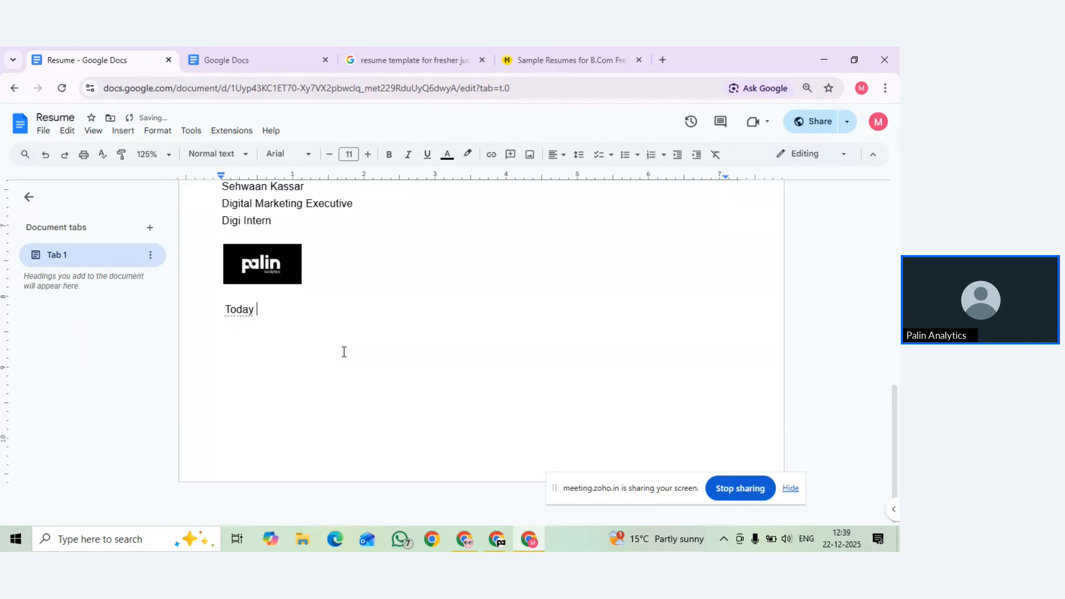
type("task")
key("BackSpace")
type(":")
key("Return")
Add a checklist: preparation for class, a one-on-one class, graphic design for local business, Posting on social media
left_click(597, 161)
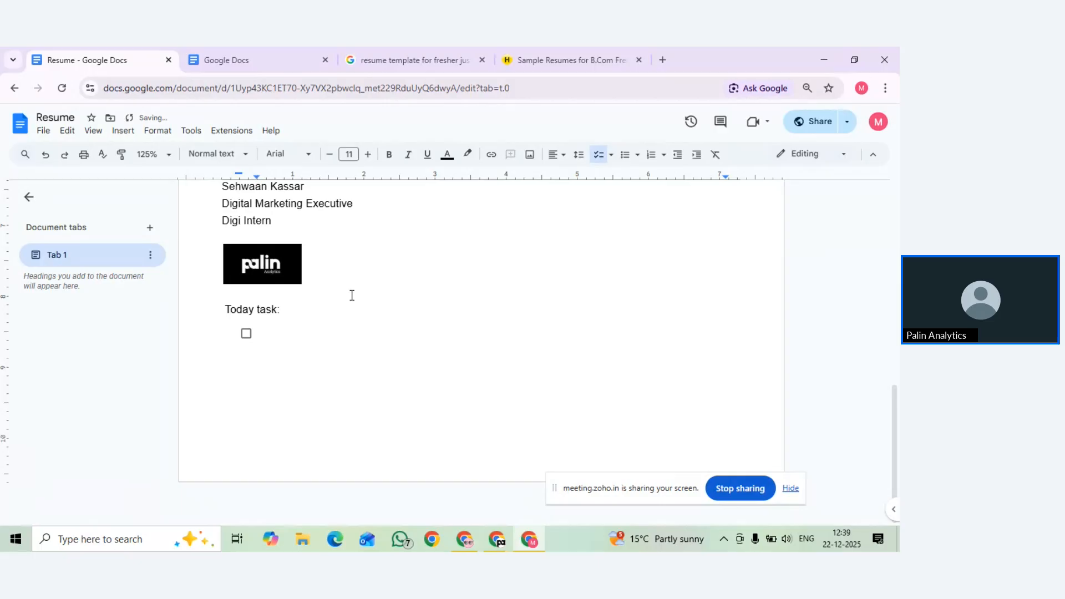
type("preparation for cle")
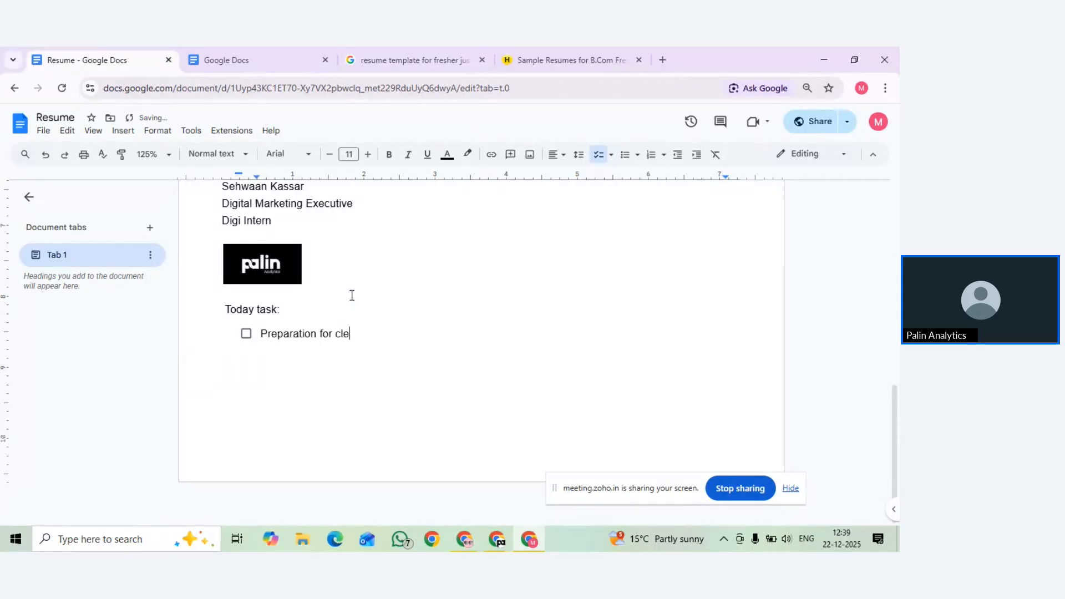
key("BackSpace")
type("ass")
key("Return")
type("on")
type("e o")
type("n one ")
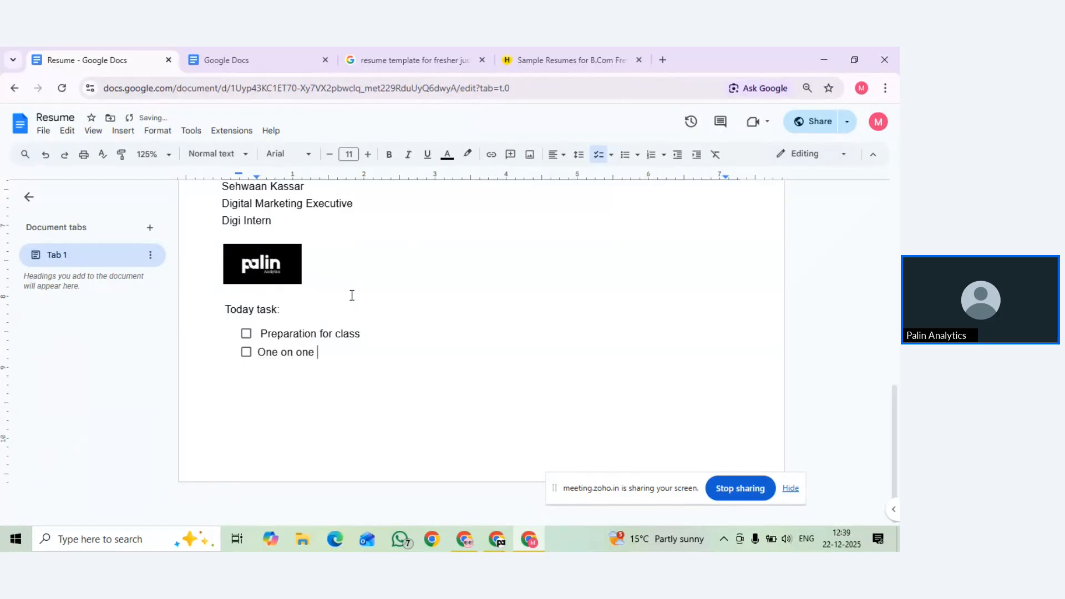
type("class of muskan")
key("Return")
type("gr")
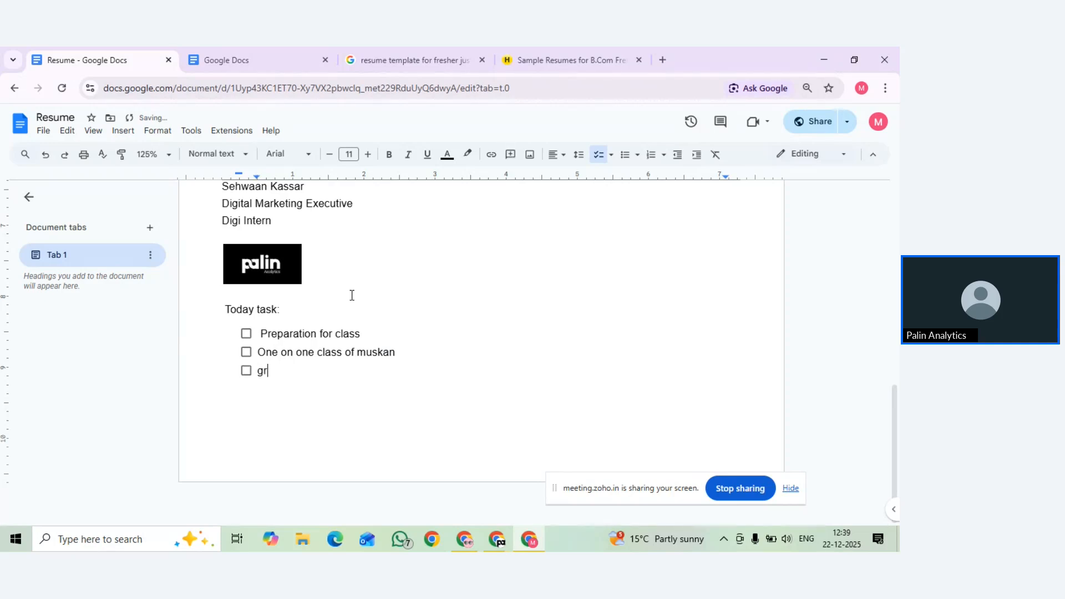
type("aphic design f")
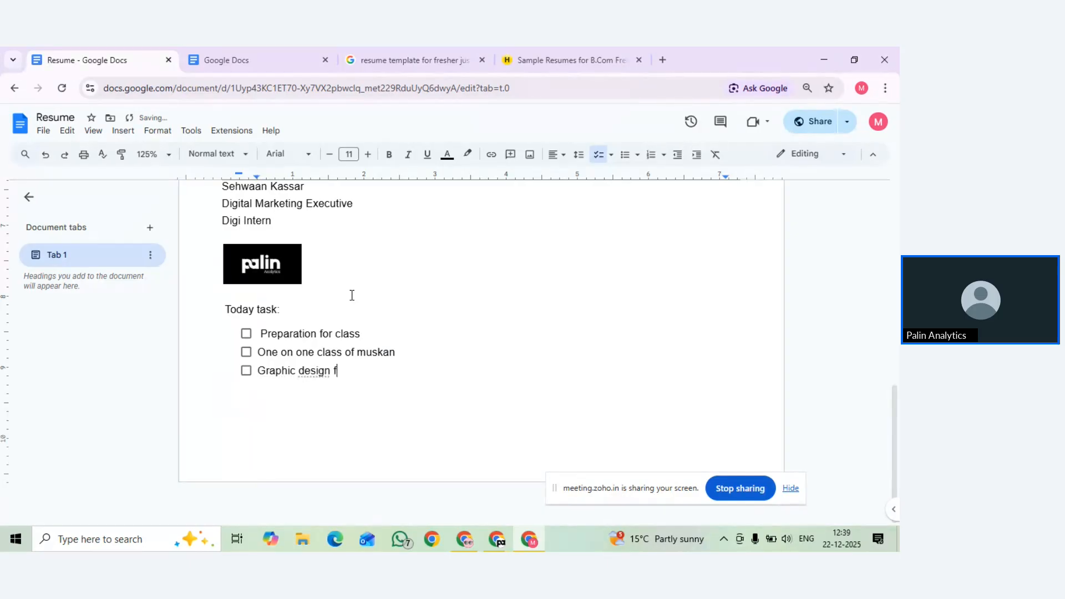
type("or local business")
key("Return")
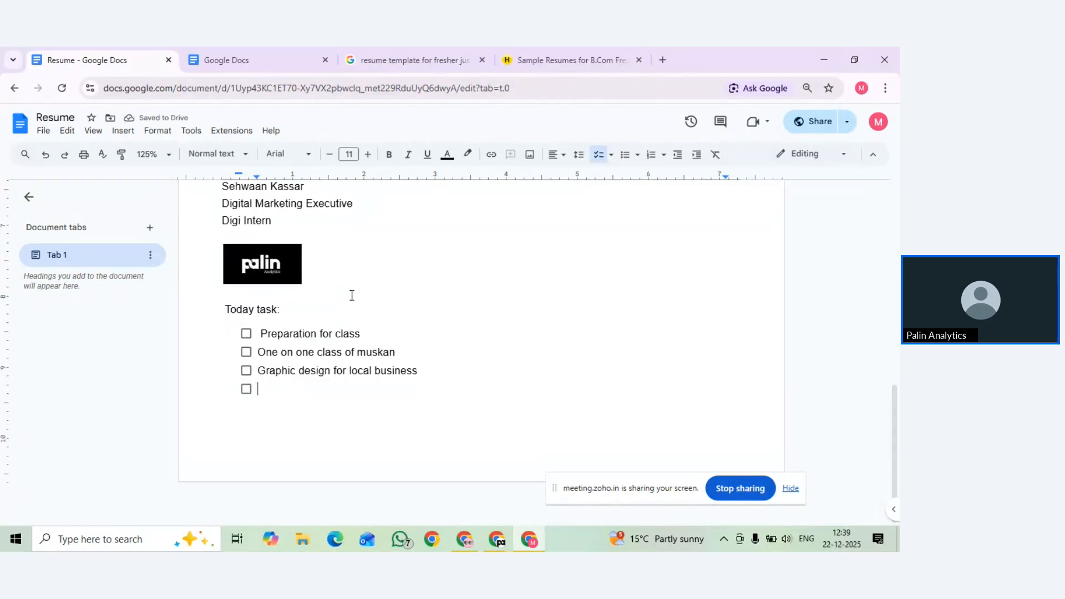
type("Posting ")
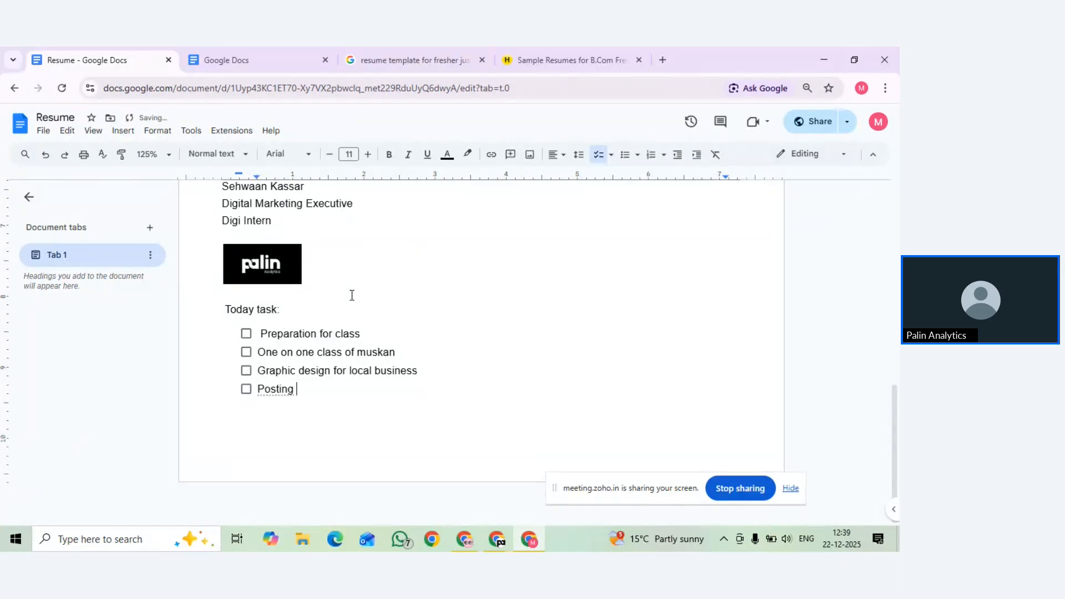
type("on social media")
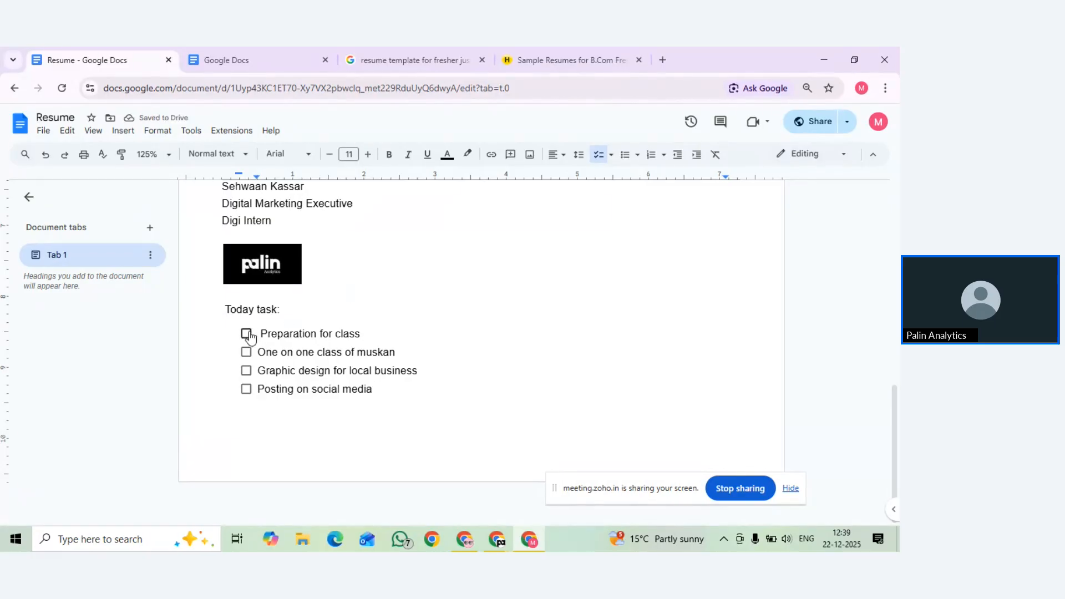
Tick preparation for class, the one-on-one class, and graphic design for local business
left_click(246, 334)
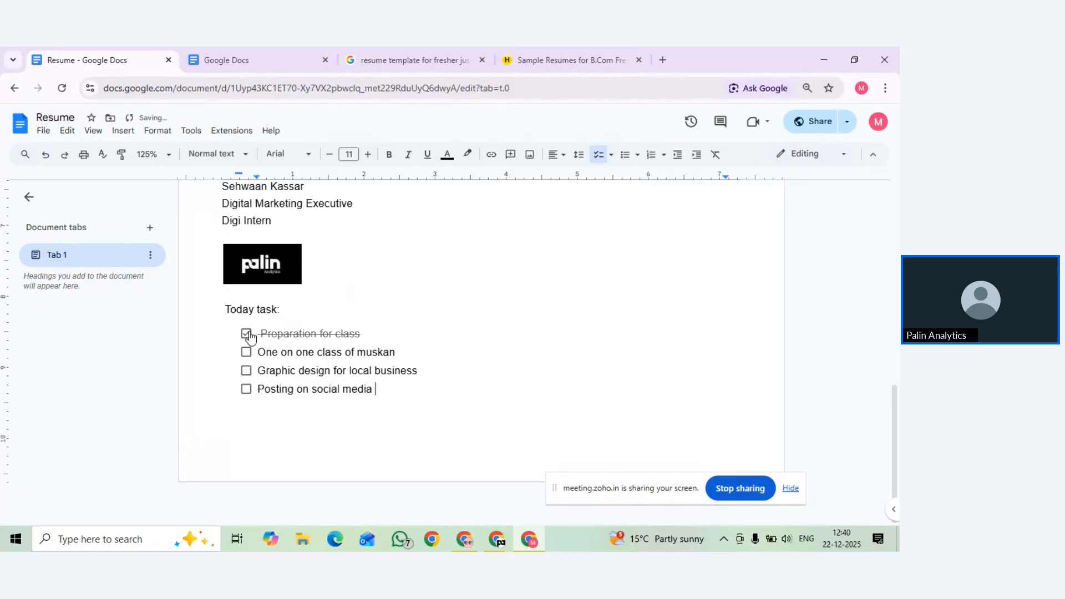
left_click(247, 353)
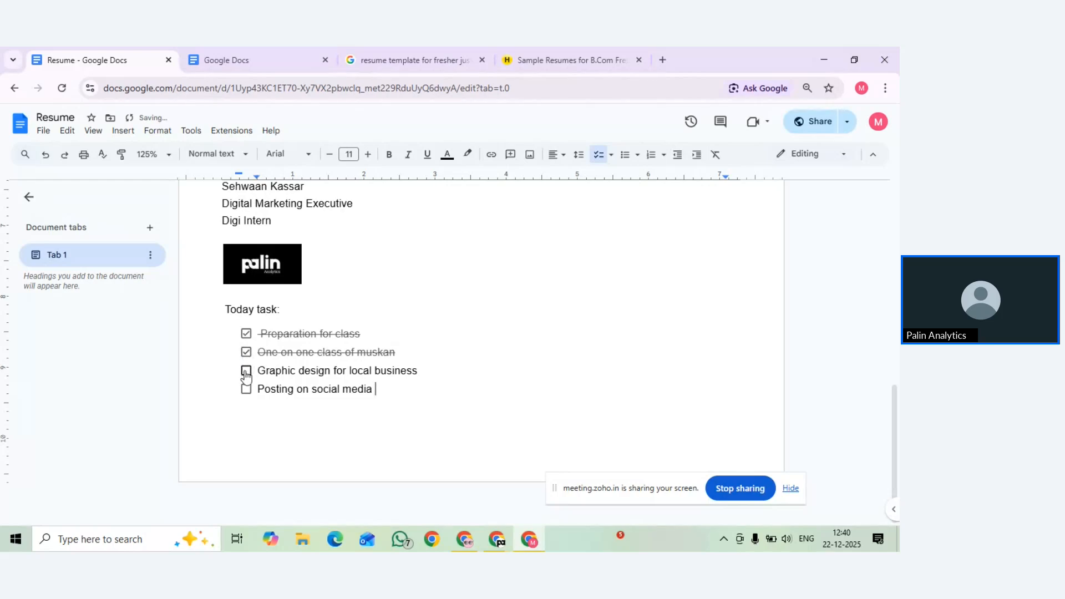
left_click(246, 371)
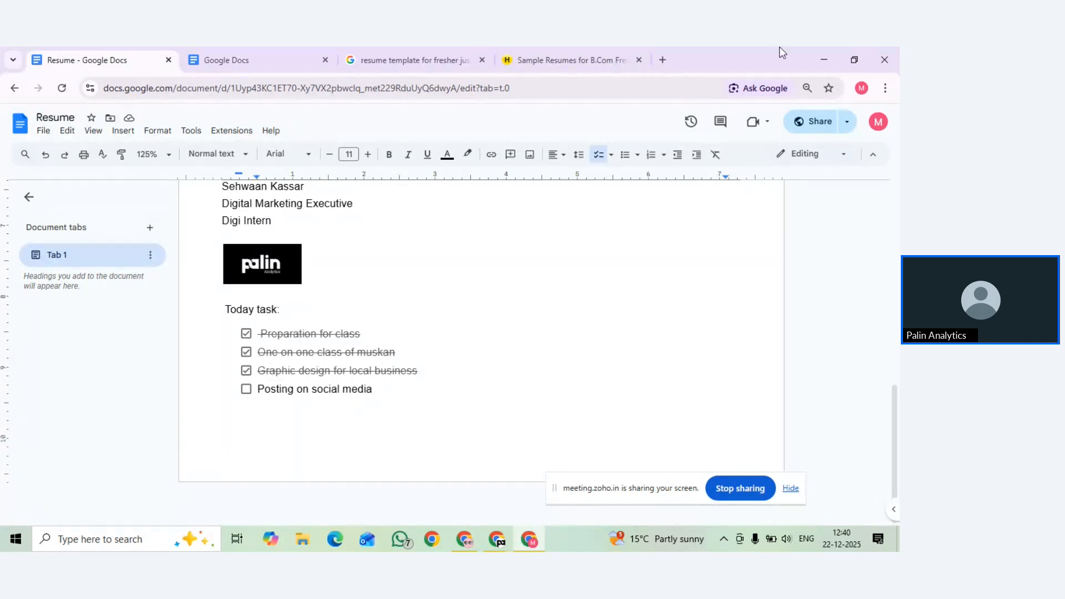
Close the Docs window, minimise the other windows, and launch a new Chrome window
left_click(890, 52)
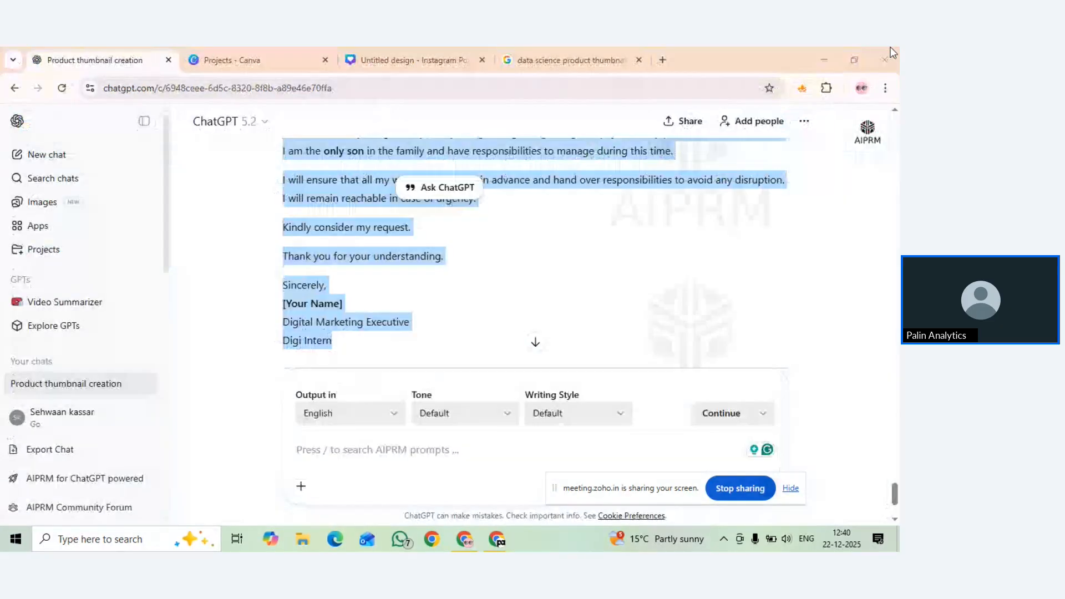
left_click(823, 60)
left_click(824, 62)
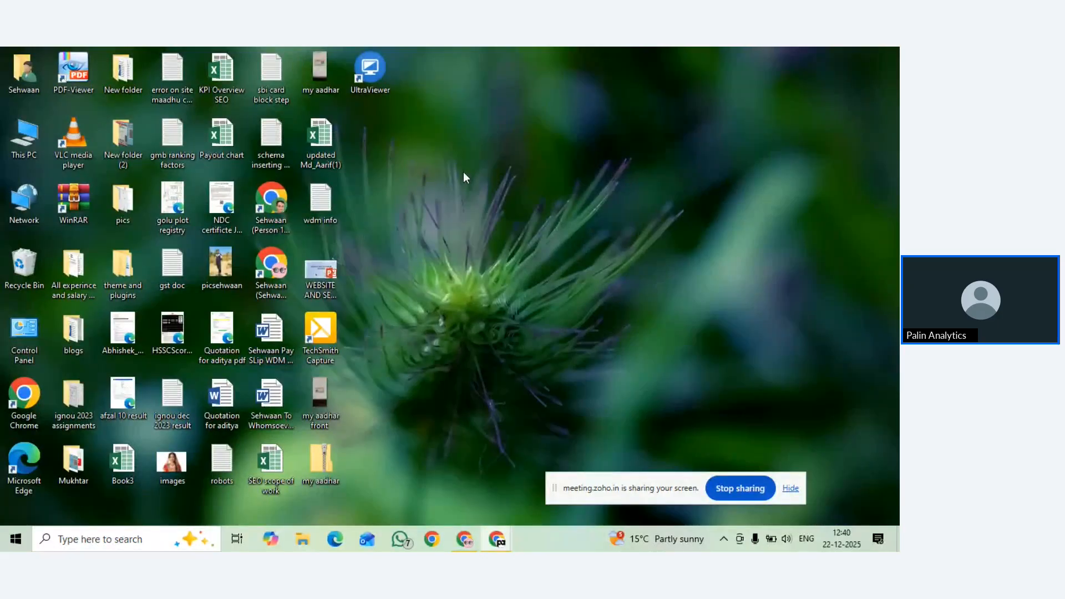
left_click(432, 539)
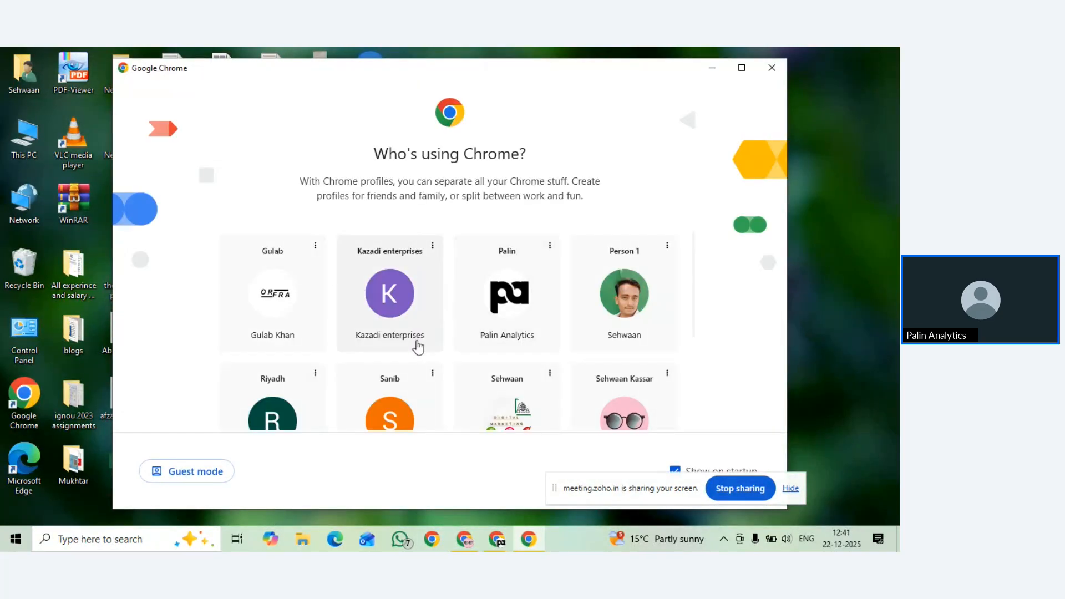
scroll(418, 347, "down", 3)
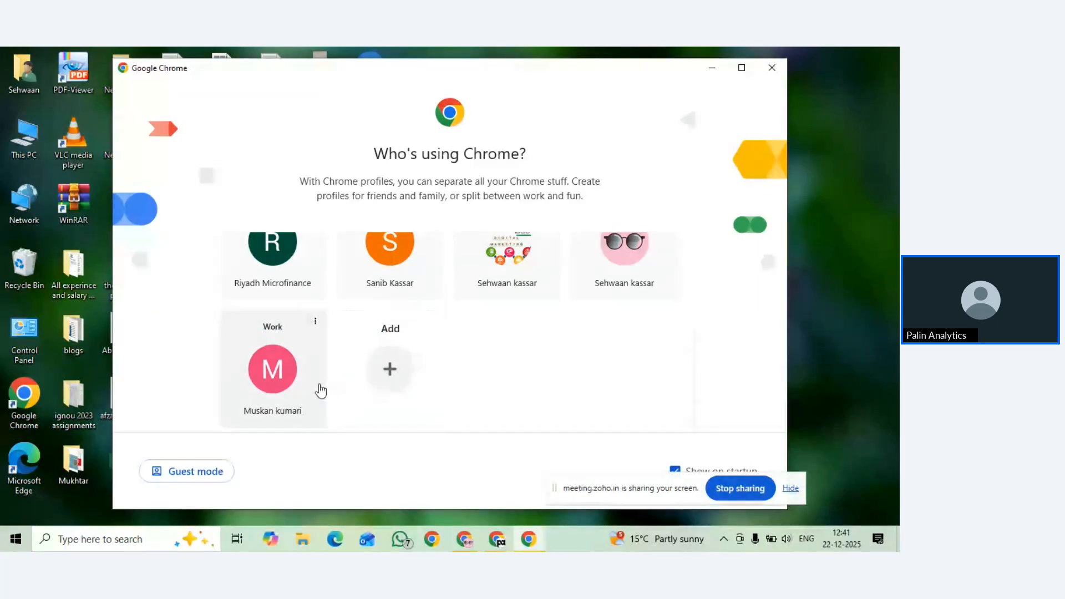
Open the Work profile in a maximised window and go to Google Docs via the apps grid
left_click(290, 384)
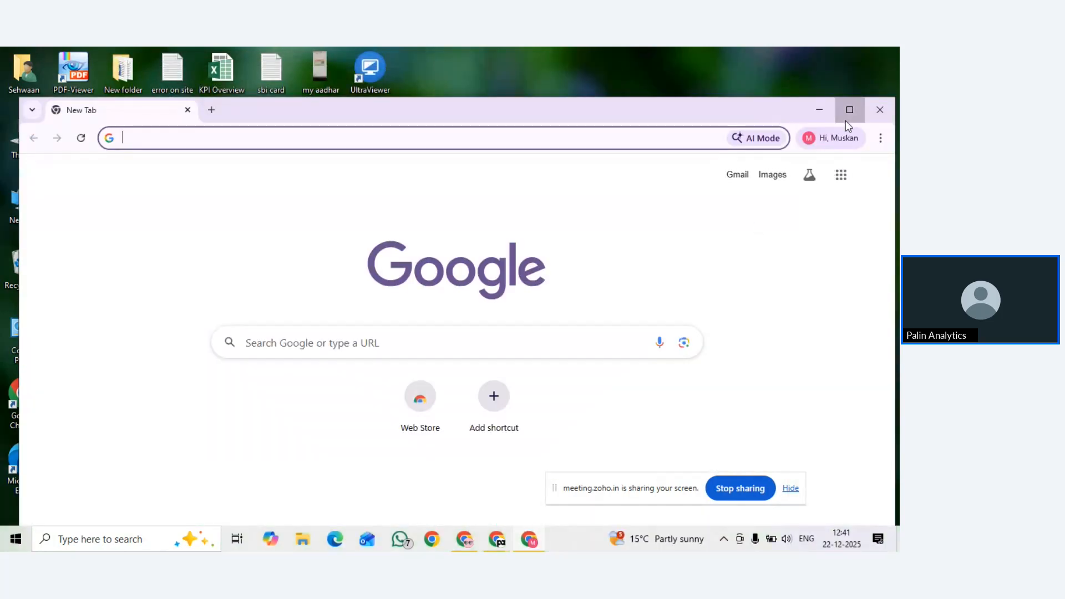
left_click(845, 121)
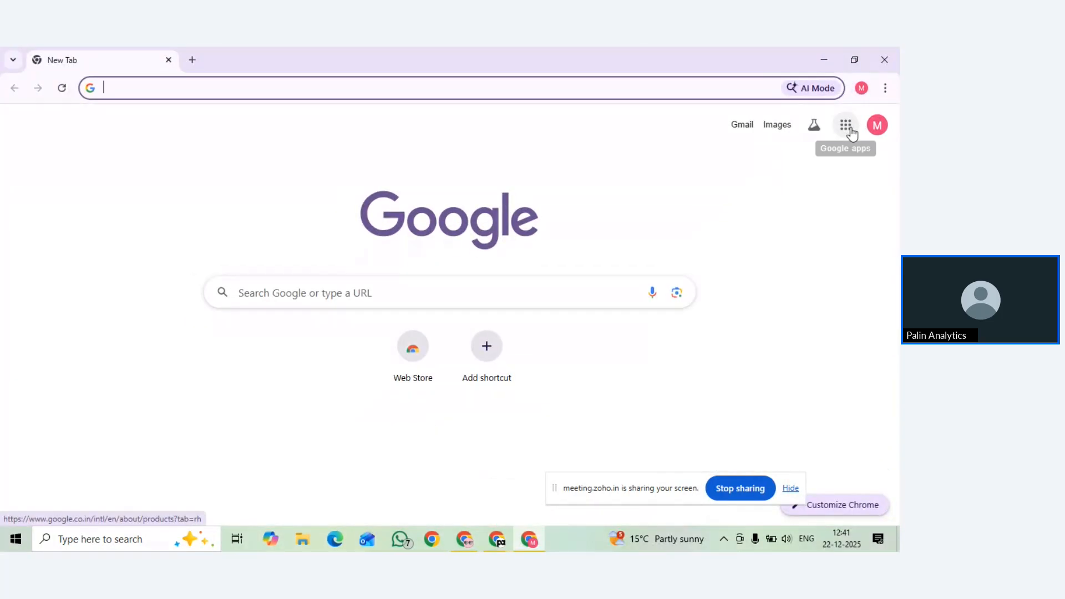
left_click(852, 134)
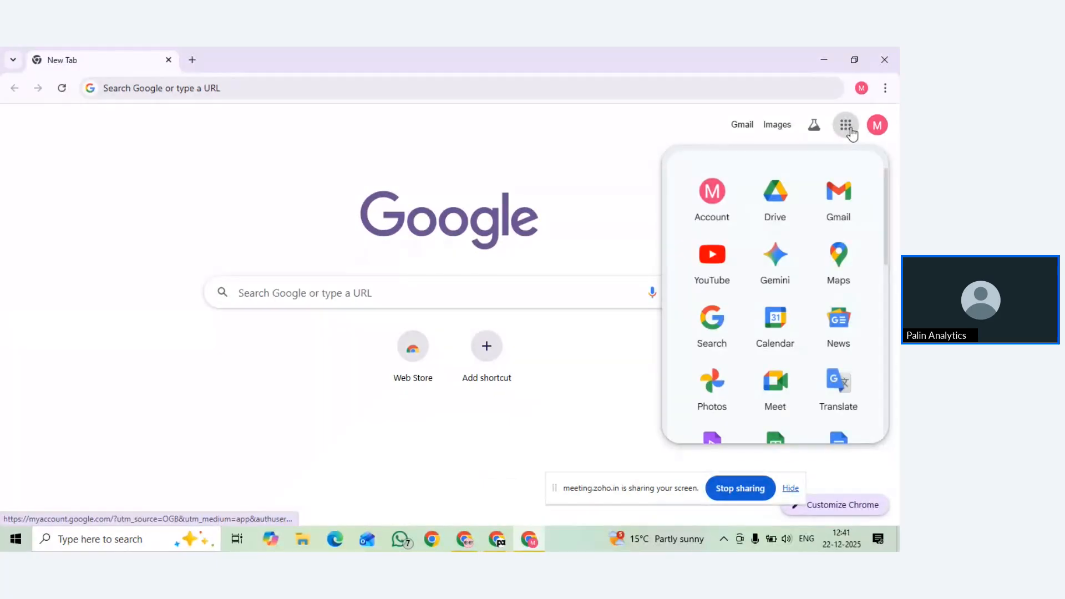
scroll(807, 251, "down", 3)
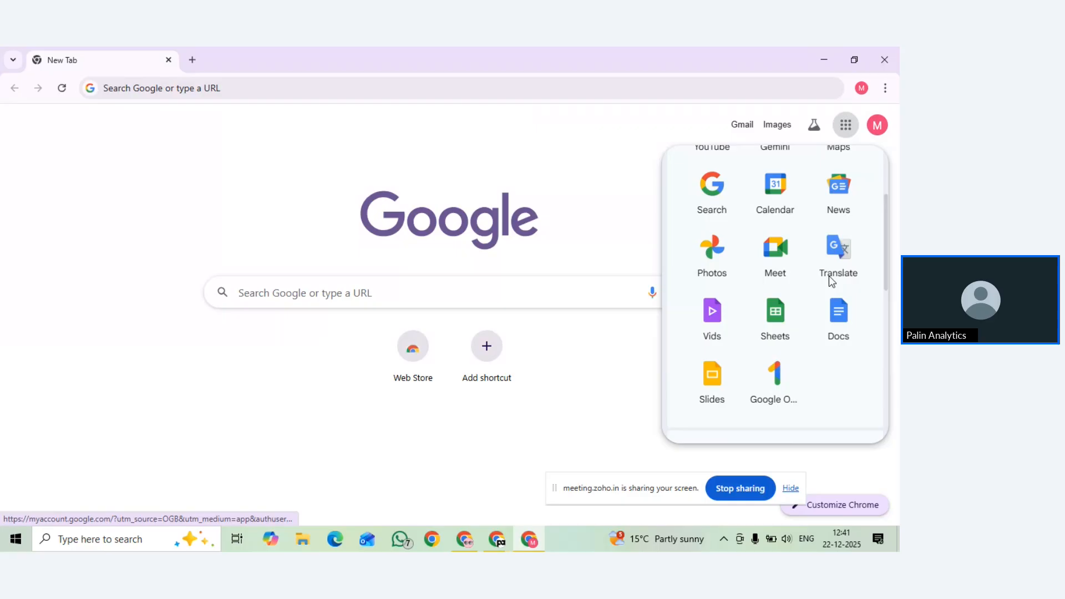
left_click(843, 335)
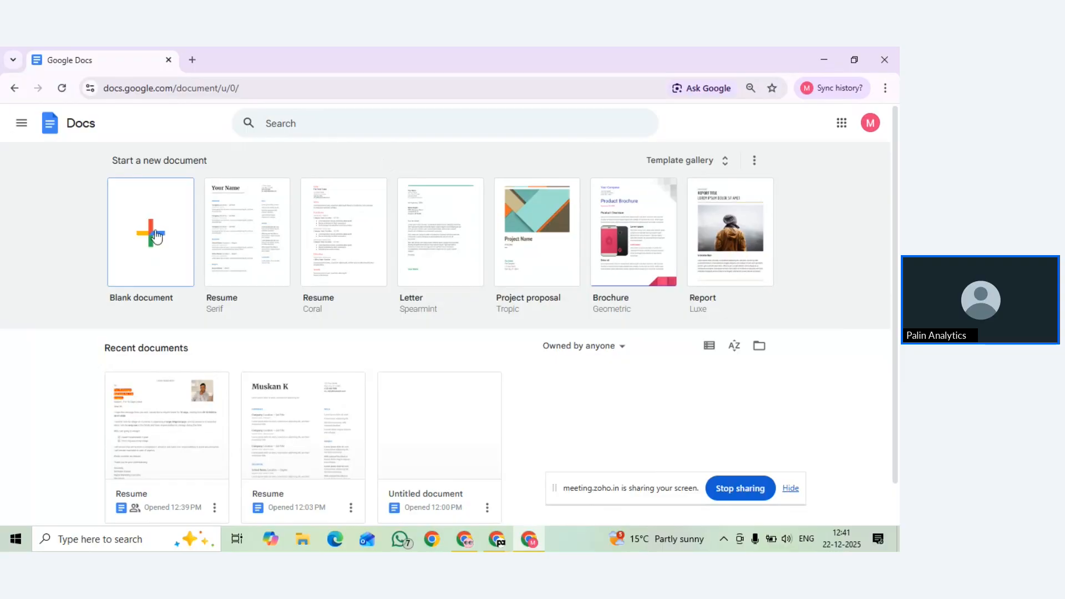
Create a blank document titled 'To do list', centred and enlarged to size 17
left_click(151, 236)
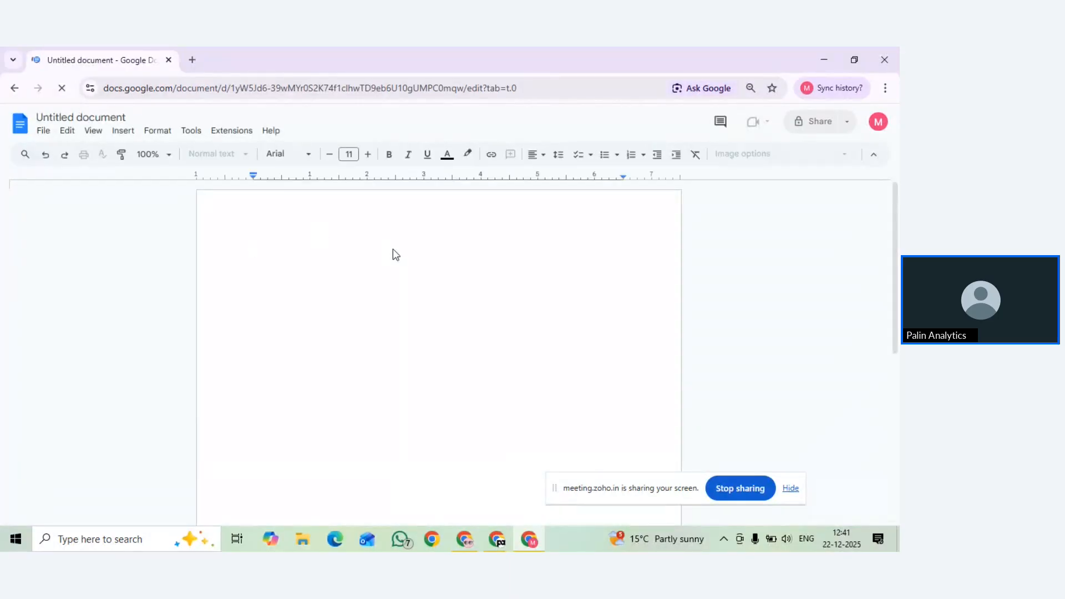
type("To do list")
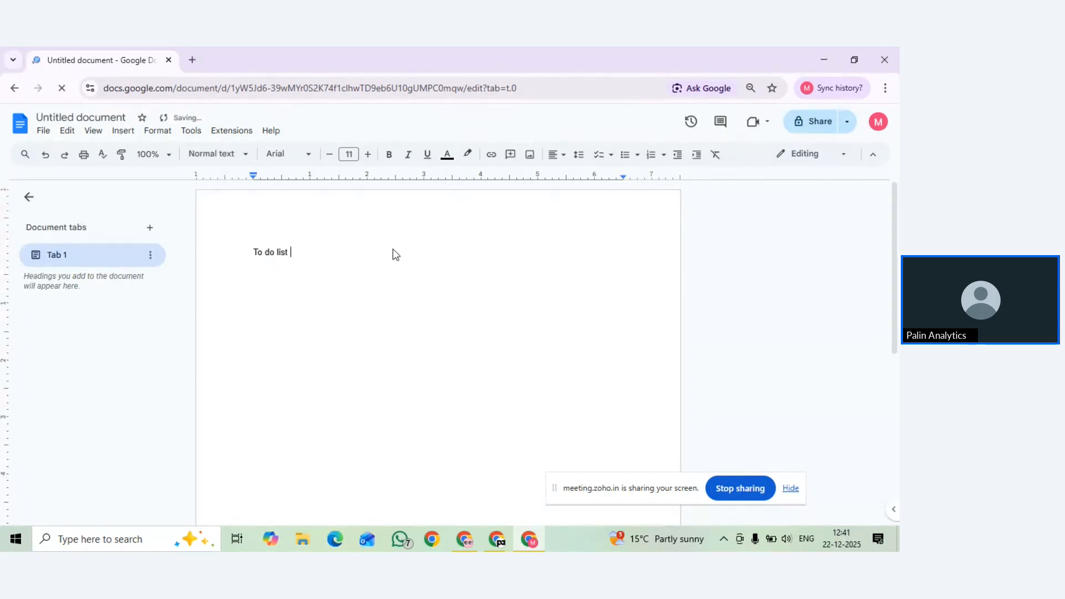
triple_click(261, 253)
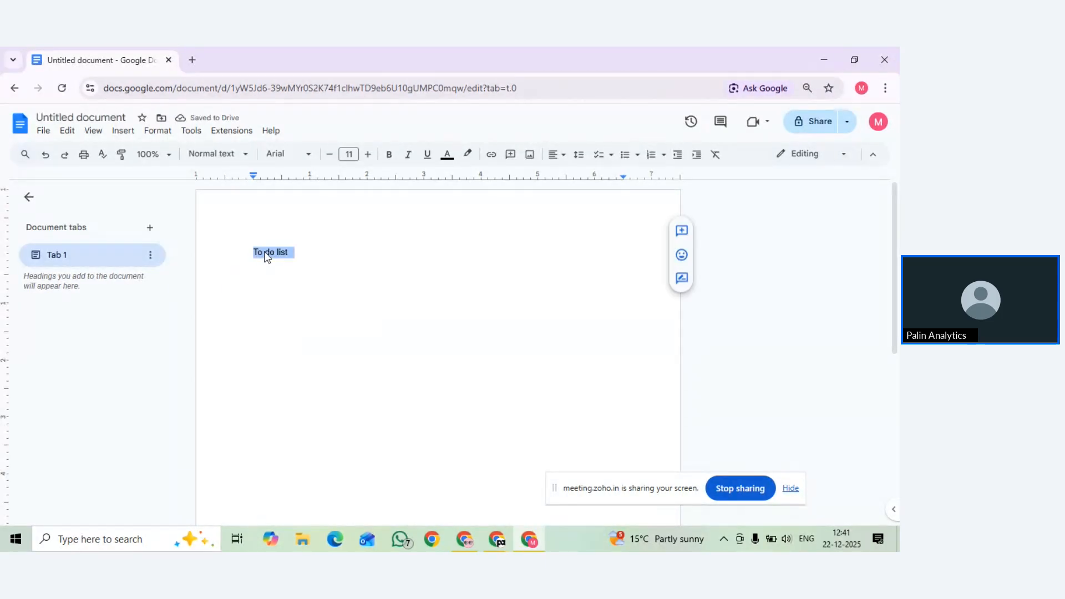
left_click(553, 156)
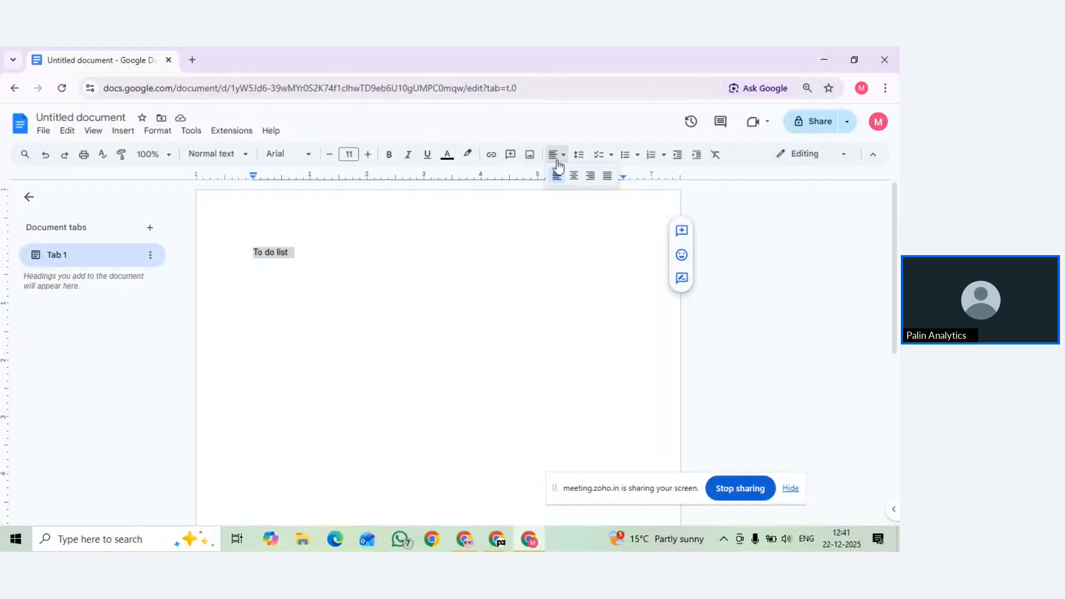
left_click(573, 177)
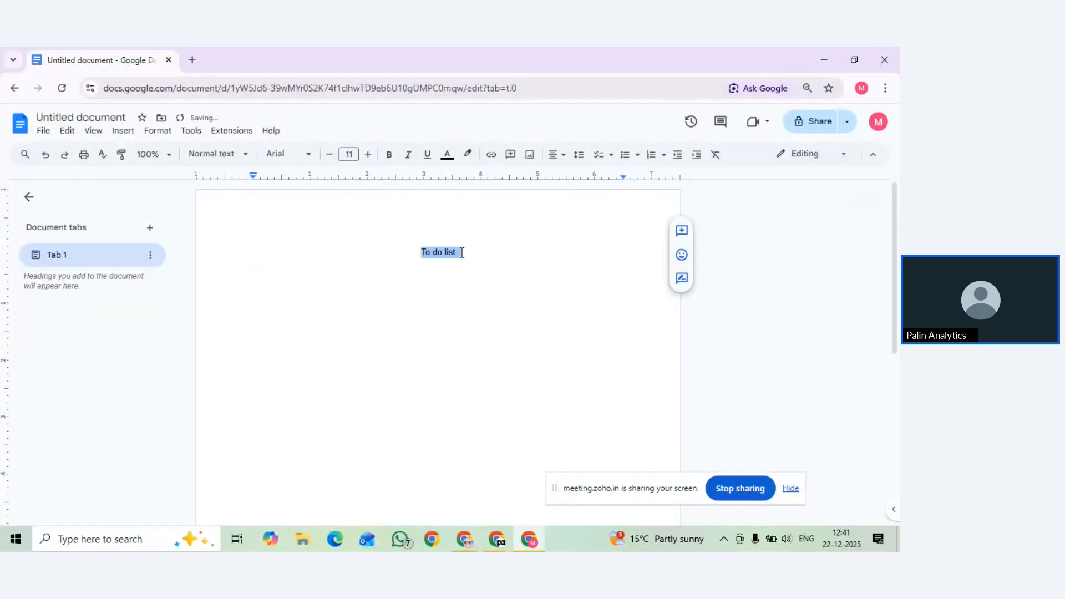
key("ctrl+shift+period")
key("ctrl+shift+period")
key("ctrl+shift+period")
key("ctrl+shift+period")
key("ctrl+shift+period")
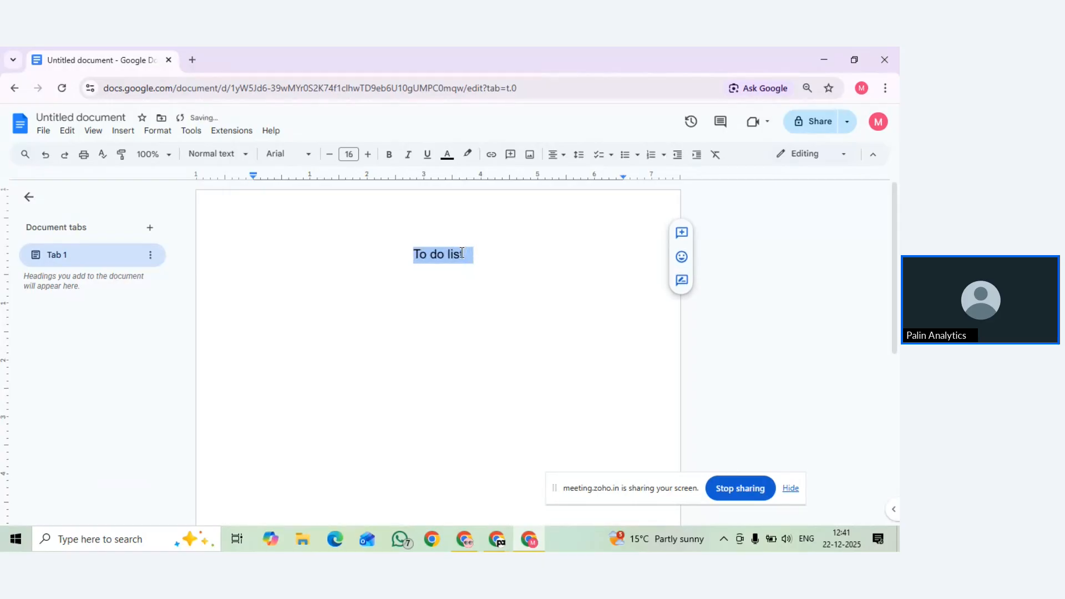
key("ctrl+shift+period")
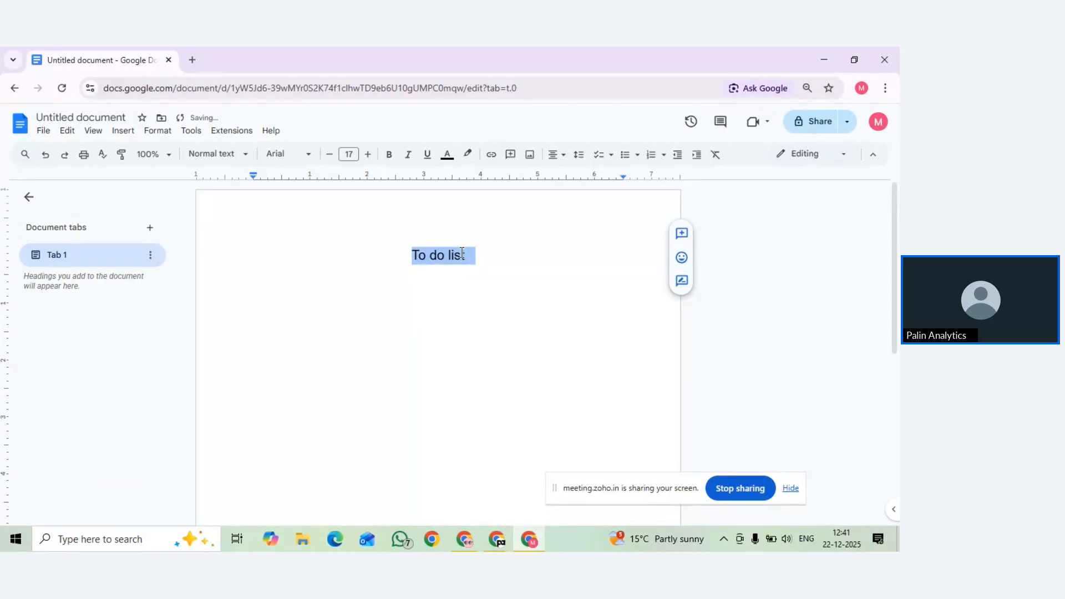
Below the title, add a left-aligned, size 11 empty checklist line
key("End")
key("Return")
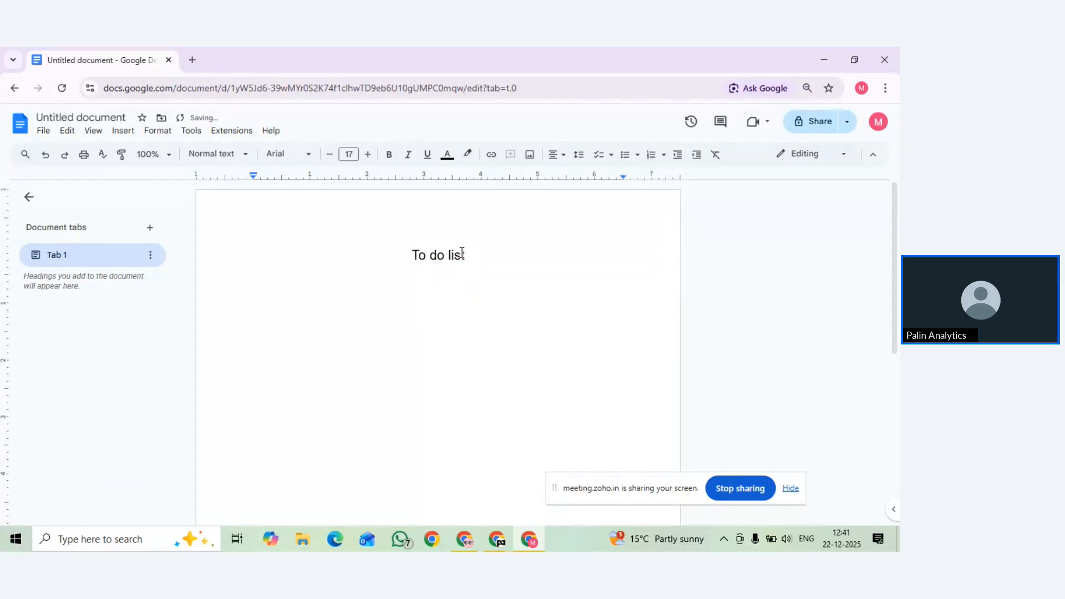
left_click(555, 155)
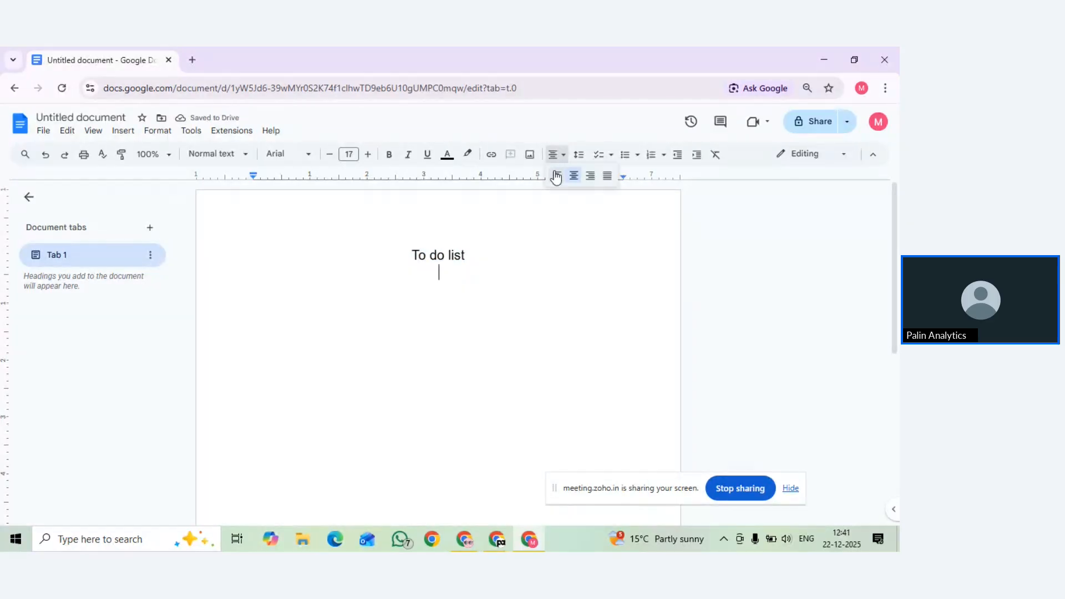
left_click(556, 176)
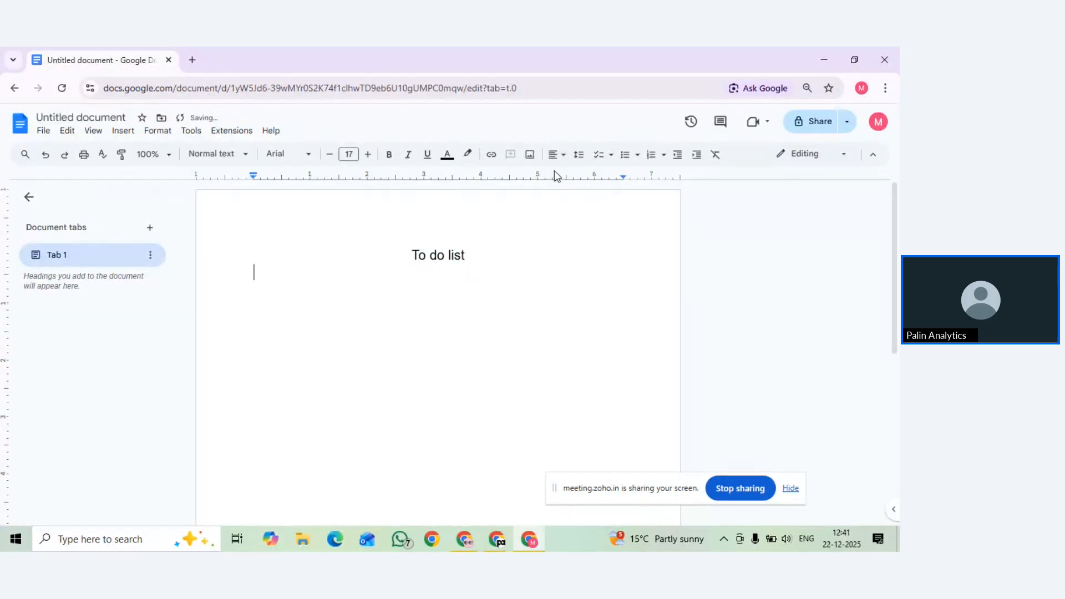
left_click(326, 162)
left_click(326, 162)
left_click(367, 155)
left_click(604, 162)
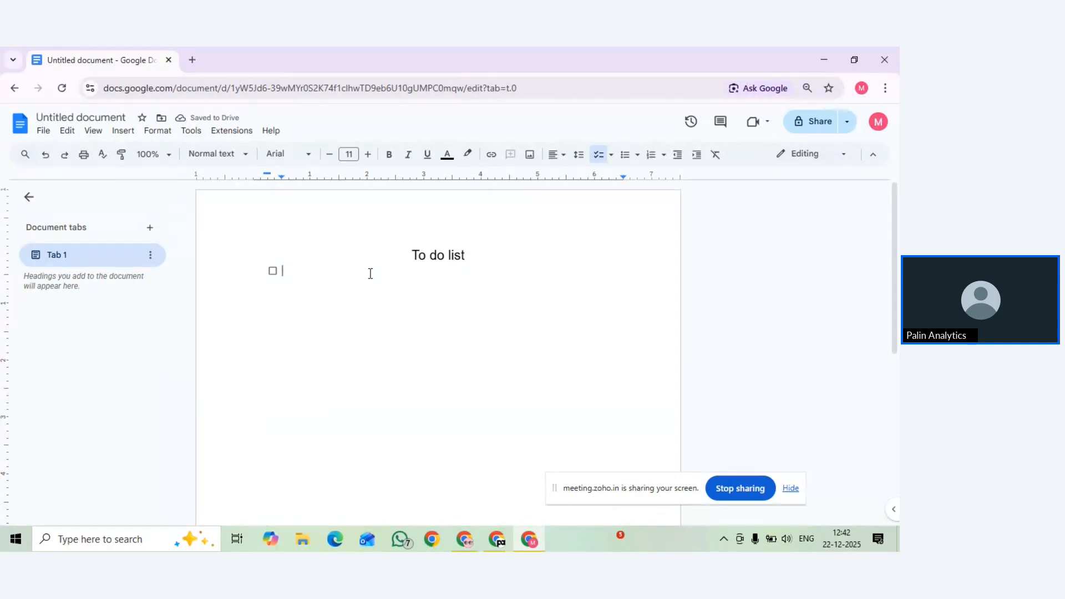
Enter checklist items: Check all emails, Check ad campaign, prepare new campaign, Do a keyword research
type("Check all emails")
key("Return")
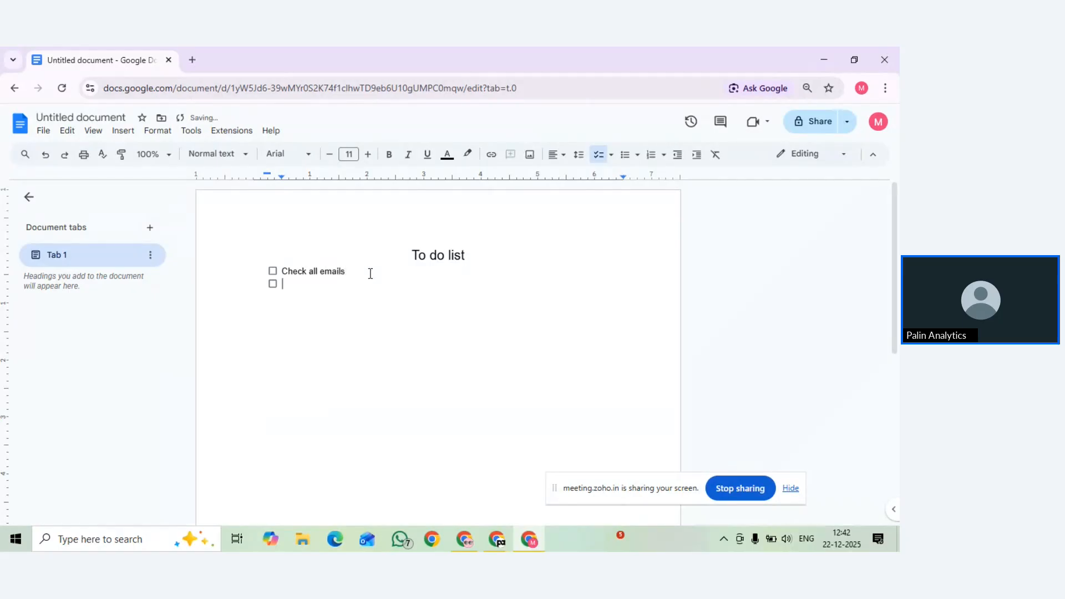
type("Check ")
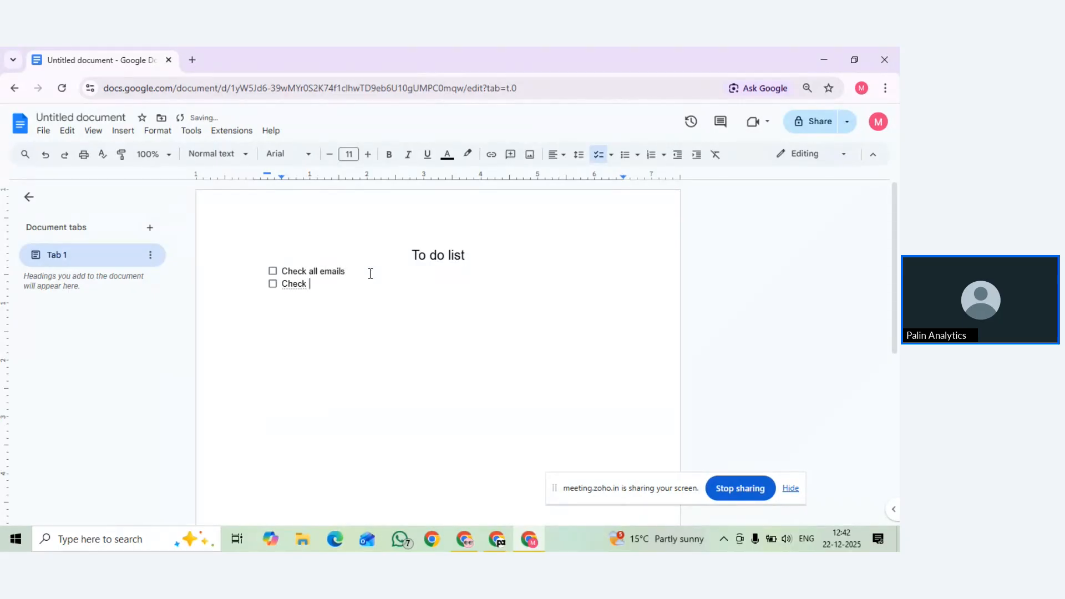
type("ad campaign")
key("Return")
type("prepare new ")
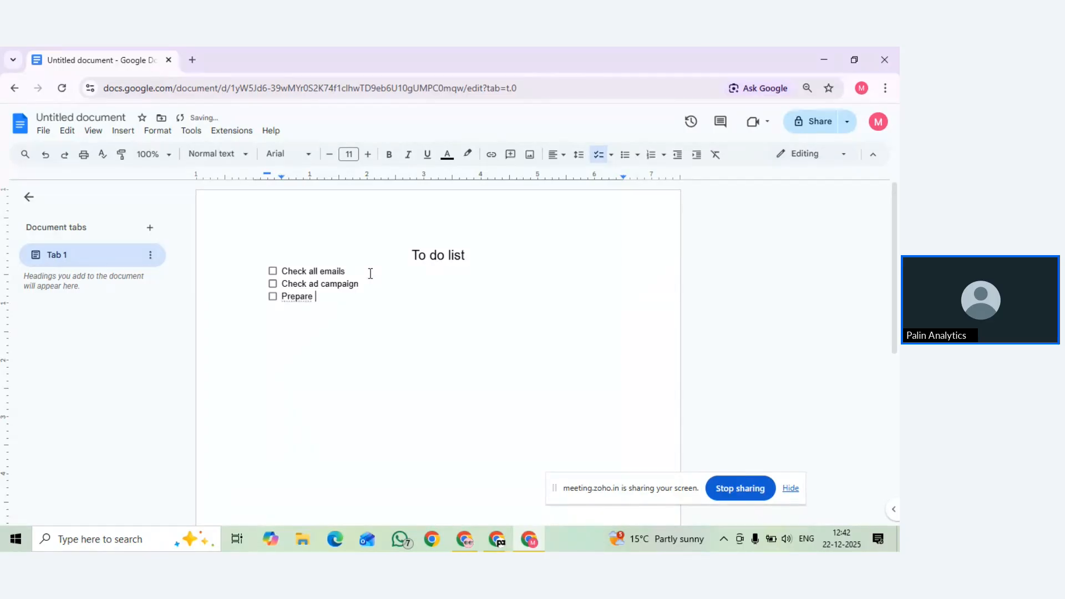
type("campaign")
key("Return")
type("Do a keyw")
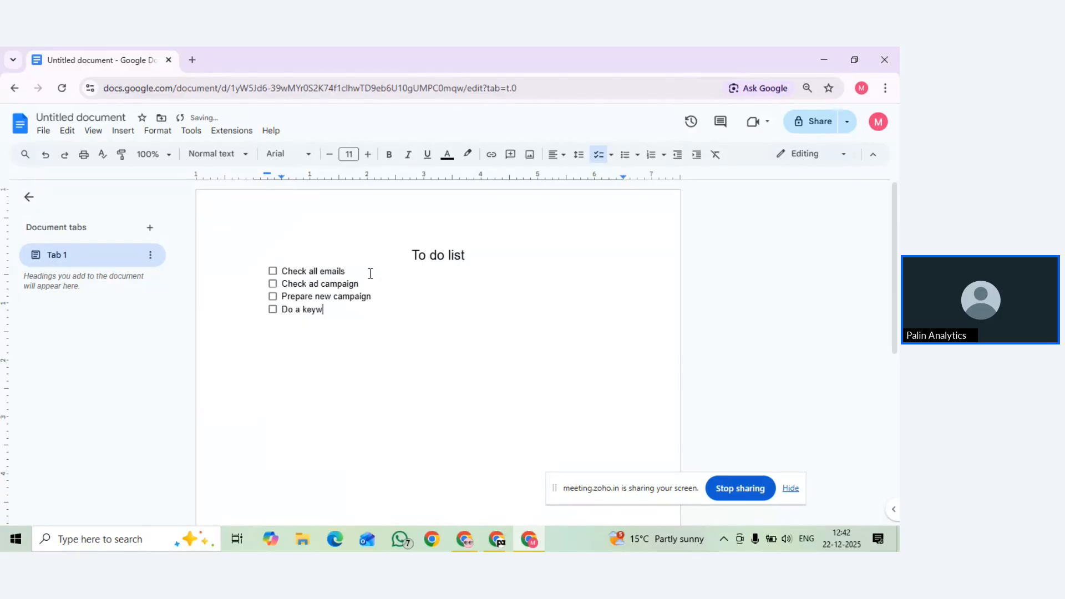
type("ord research")
Return to the Zoho Meeting window and request to stop the session recording while screen sharing continues
mouse_move(487, 537)
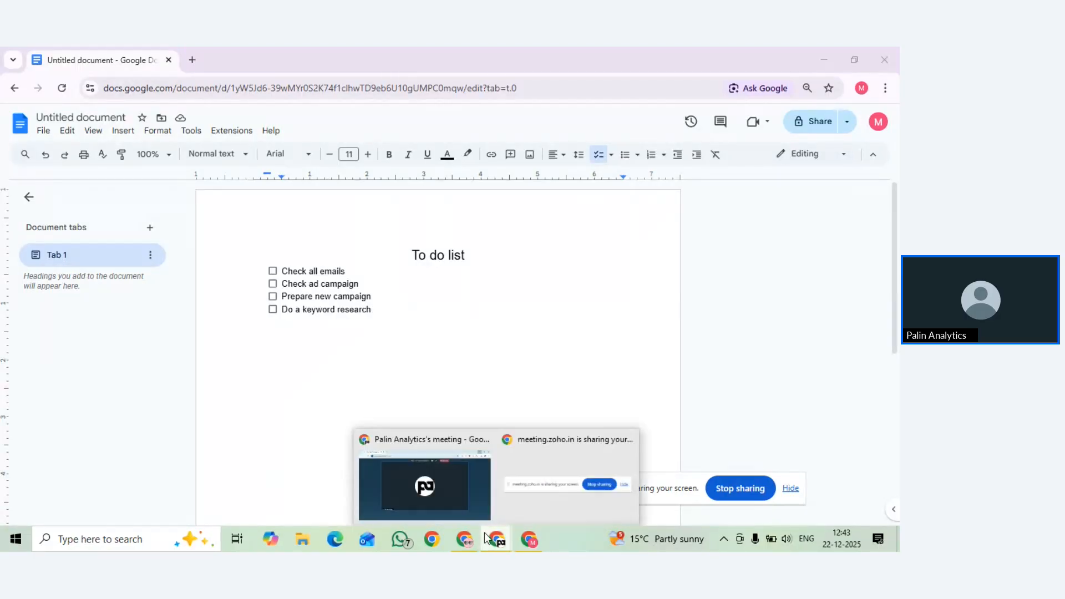
left_click(460, 496)
mouse_move(356, 473)
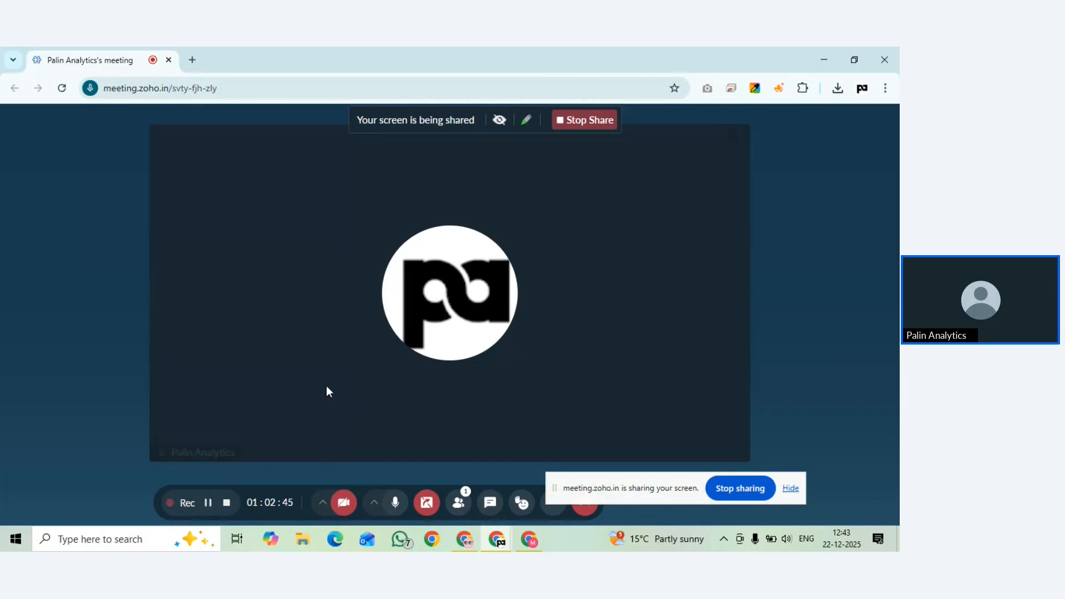
left_click(226, 503)
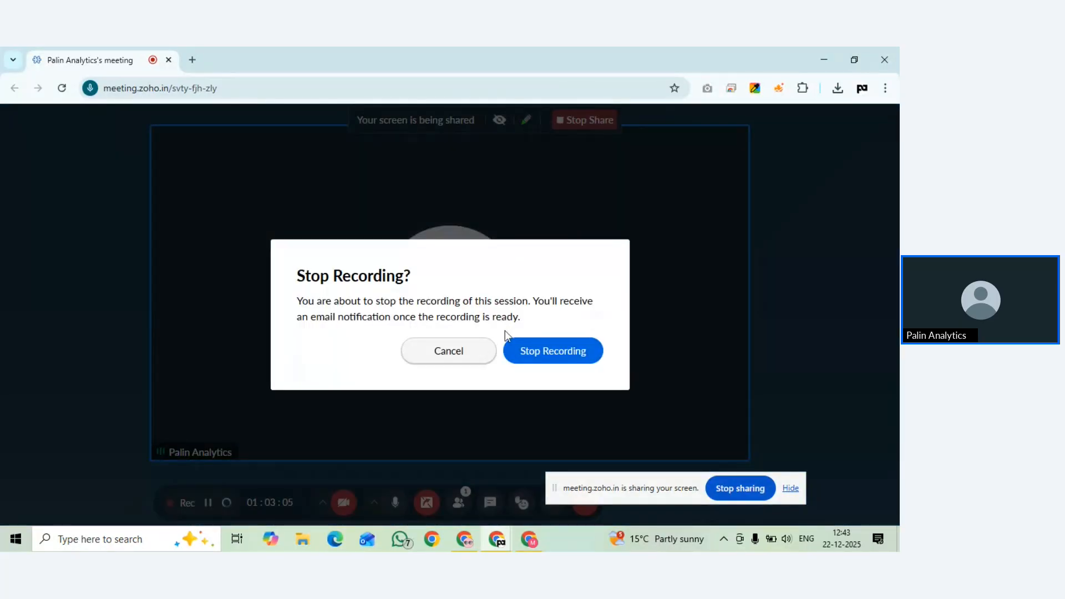